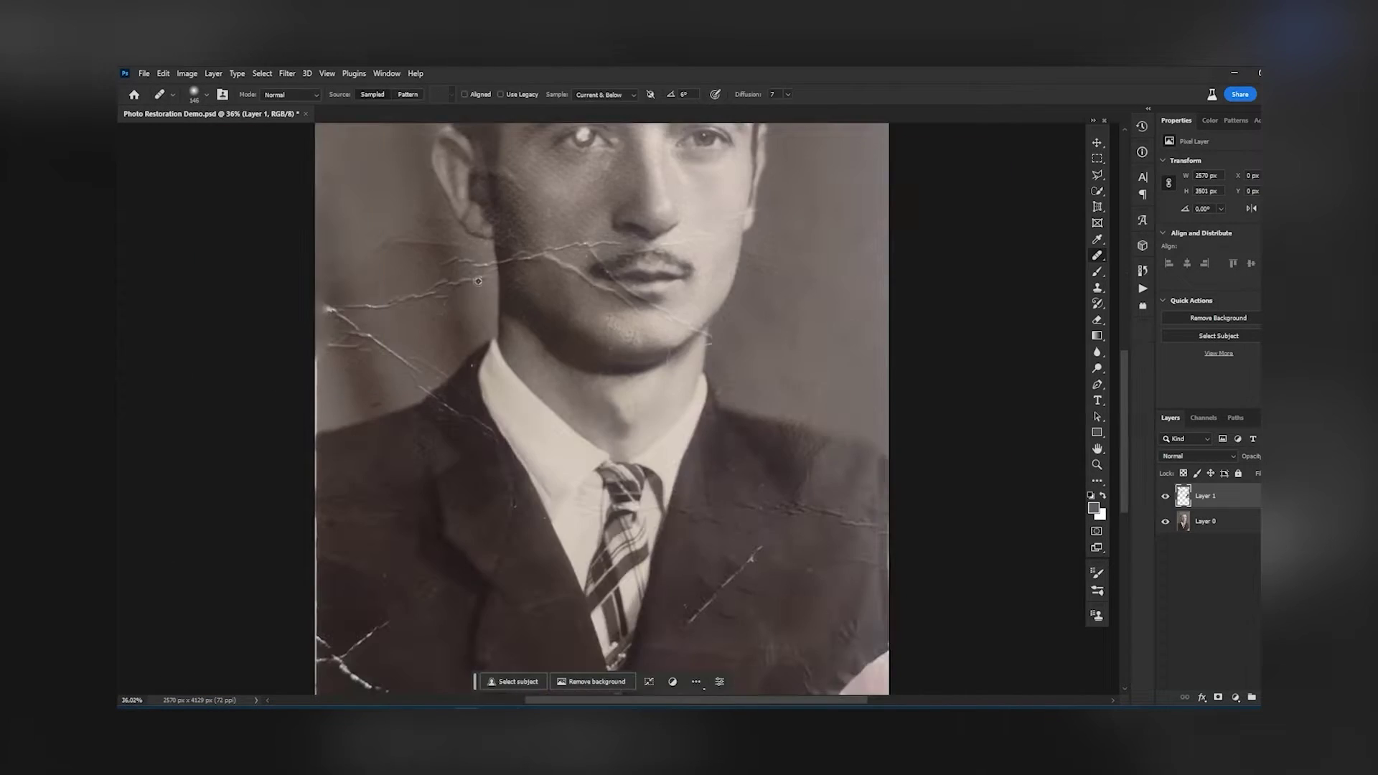
scroll(478, 281, "down", 3)
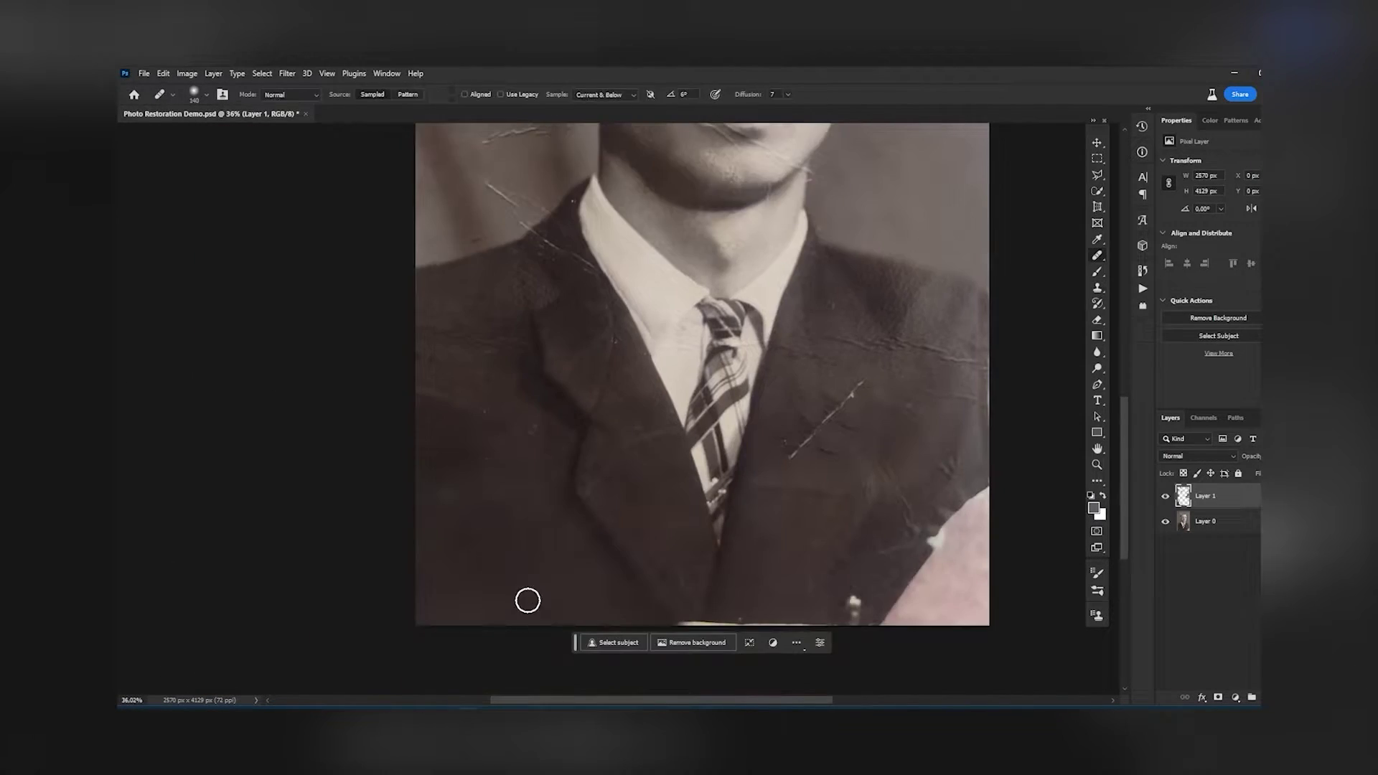
scroll(492, 553, "right", 3)
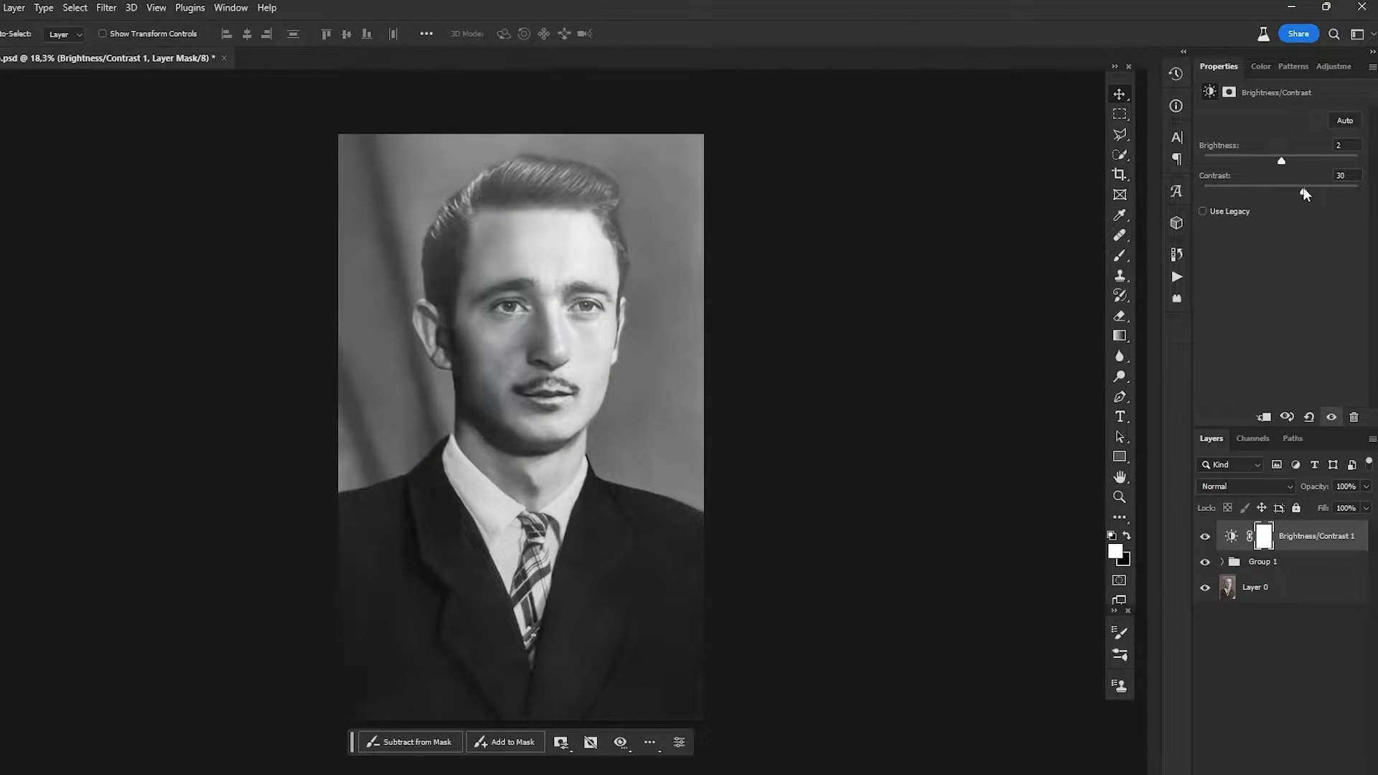
- Invert the Brightness/Contrast 1 mask and reveal the adjustment over the man's face and hair with the Eraser
key("ctrl+i")
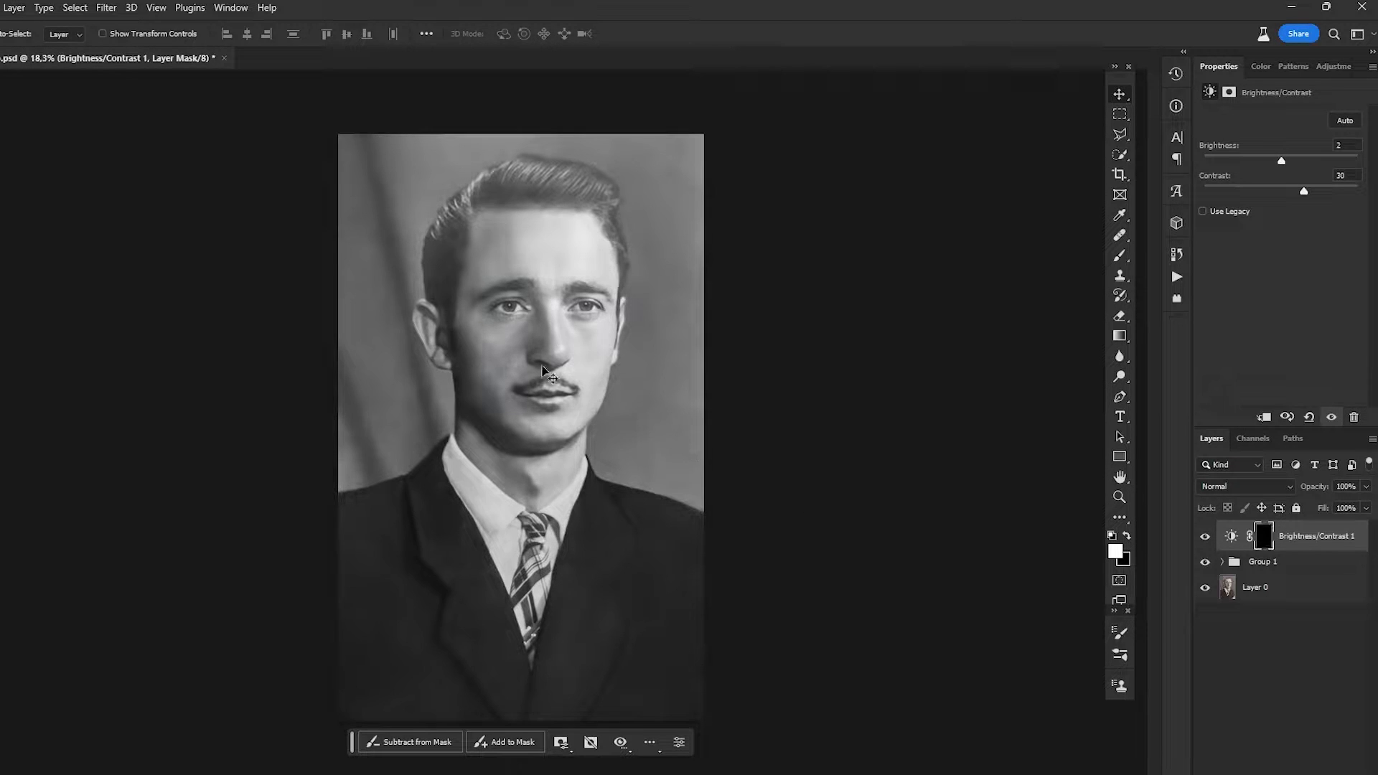
key("e")
key("x")
mouse_move(485, 257)
left_mouse_down()
mouse_move(454, 322)
mouse_move(487, 223)
mouse_move(476, 316)
mouse_move(484, 248)
left_mouse_up()
key("x")
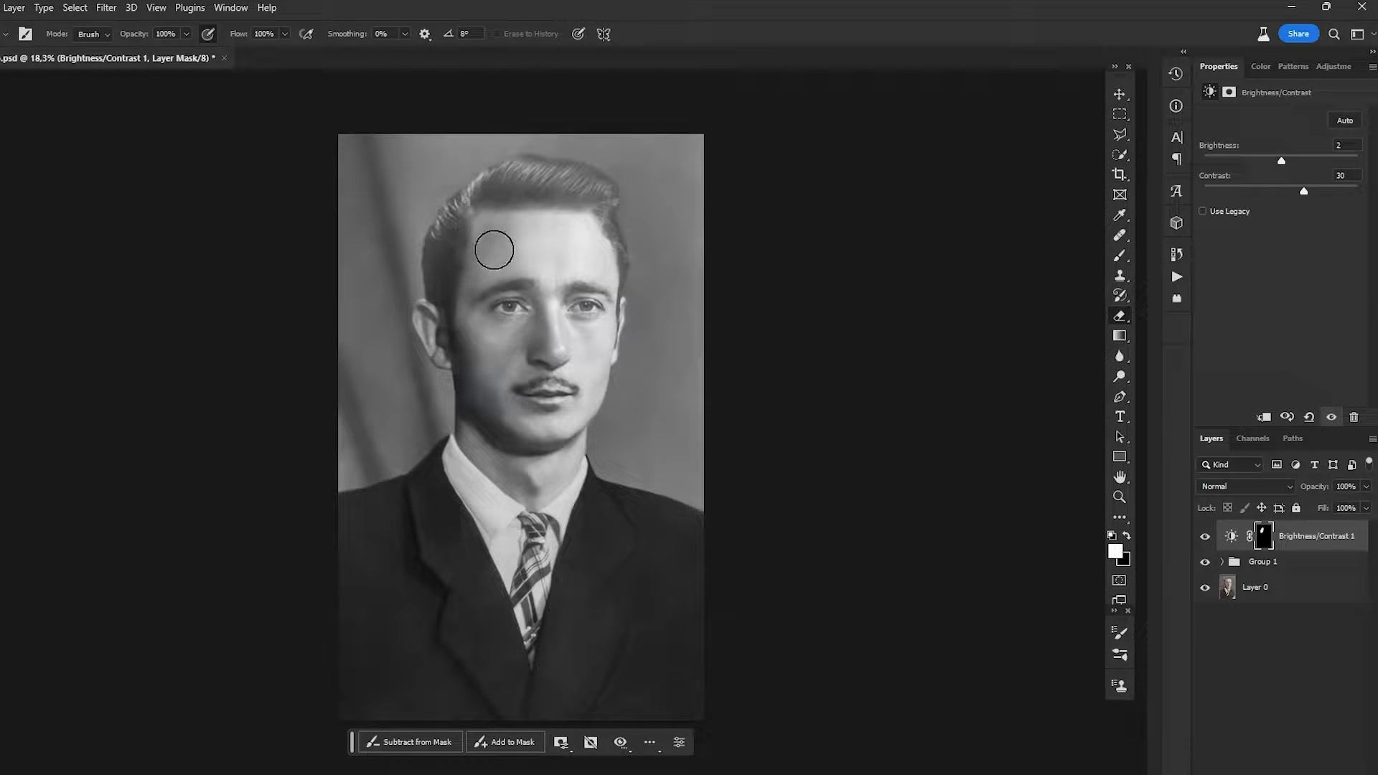
key("x")
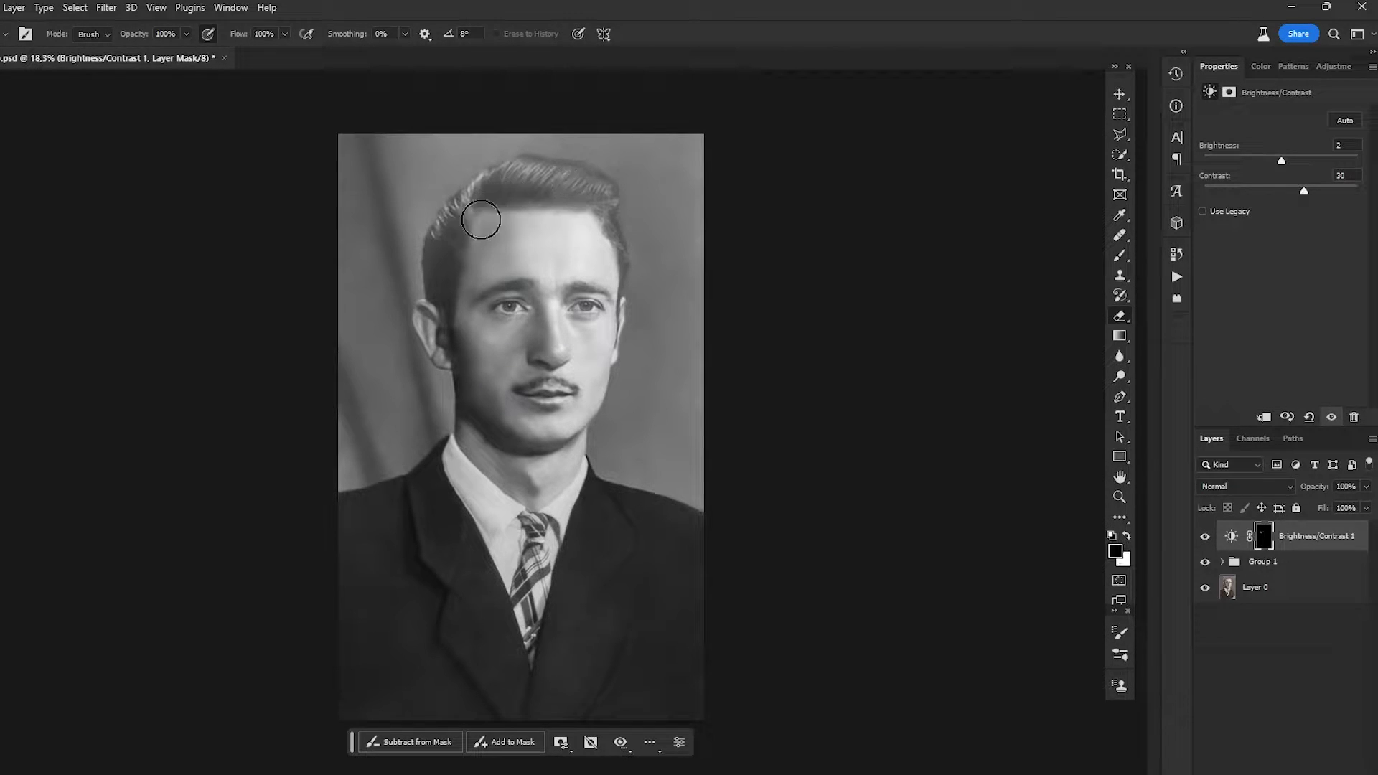
mouse_move(550, 179)
left_mouse_down()
mouse_move(600, 206)
mouse_move(570, 185)
mouse_move(600, 252)
mouse_move(576, 350)
mouse_move(508, 366)
mouse_move(504, 331)
mouse_move(526, 345)
mouse_move(508, 362)
mouse_move(561, 301)
mouse_move(505, 382)
mouse_move(534, 423)
mouse_move(555, 275)
mouse_move(489, 386)
mouse_move(526, 478)
mouse_move(571, 429)
left_mouse_up()
right_click(527, 345, "alt")
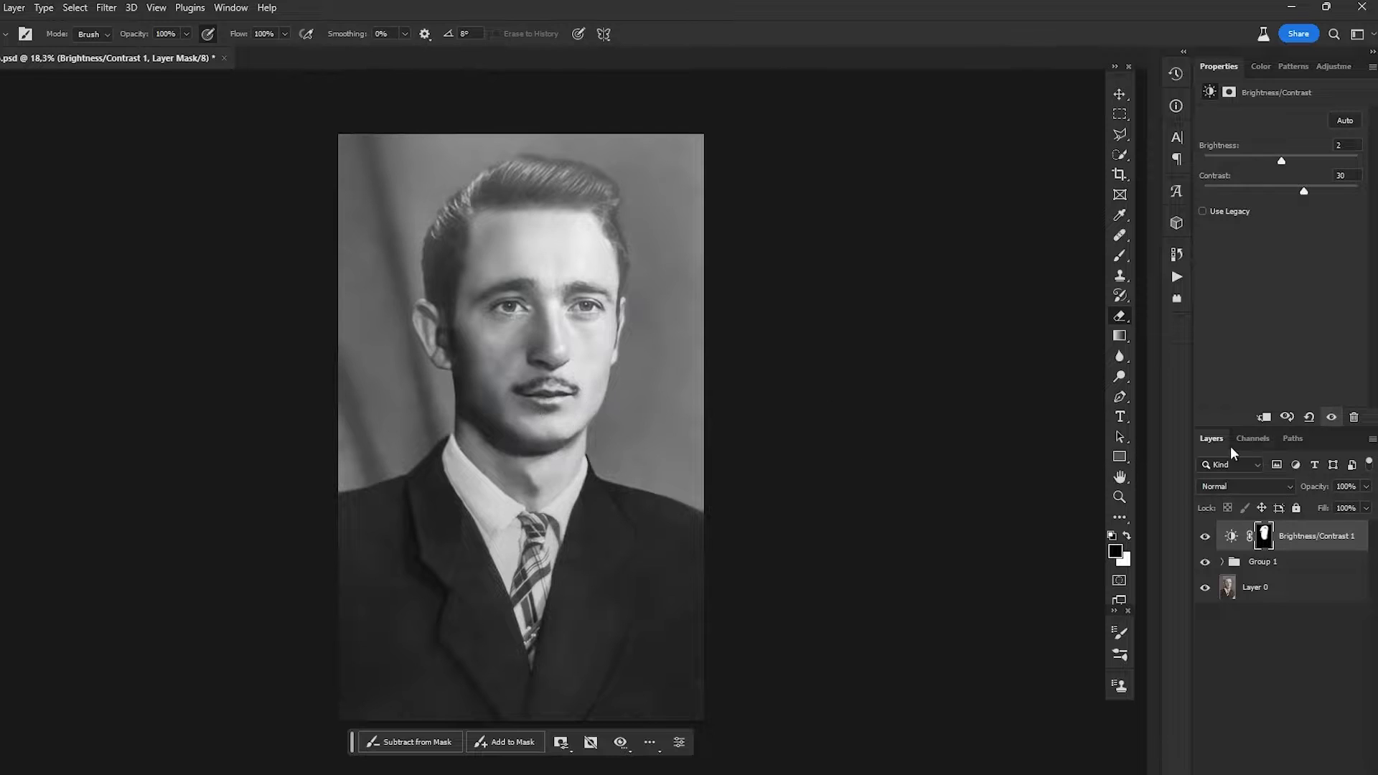
- Reveal the Brightness/Contrast 1 adjustment over the suit with a larger eraser and compare the photo with the adjustment hidden and shown
right_click(455, 531, "alt")
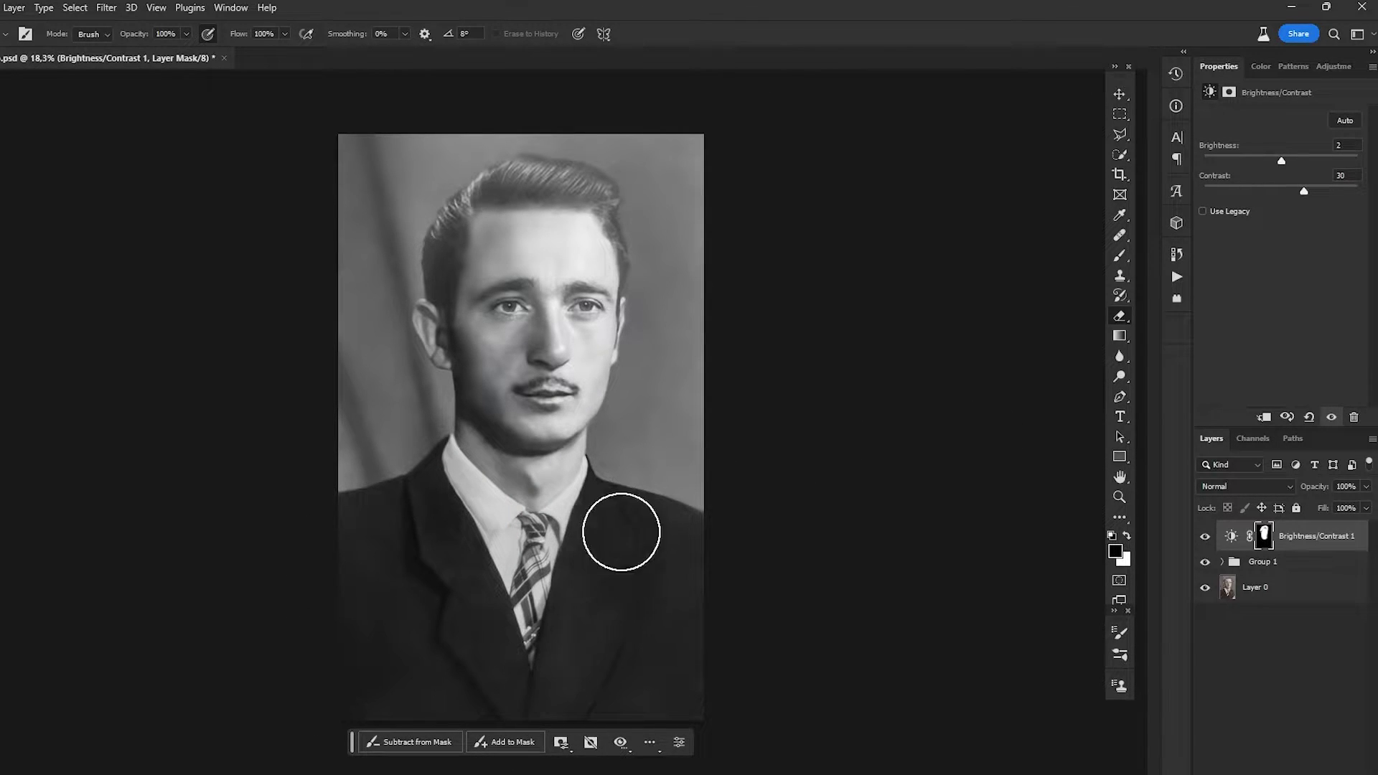
left_click(1206, 536)
left_click(1206, 537)
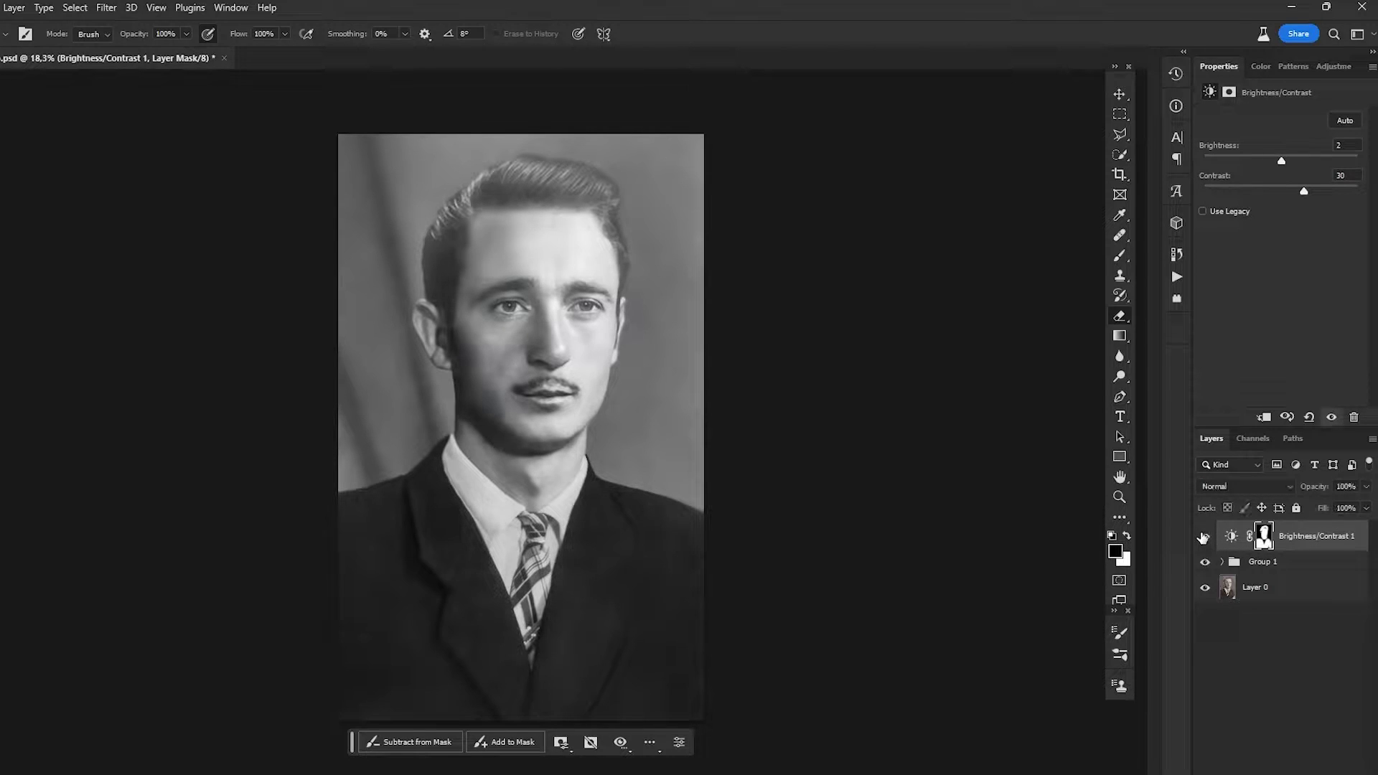
left_click(1205, 537)
left_click(1203, 537)
- Duplicate the Brightness/Contrast 1 layer, set the copy's contrast to 47 and fill its mask with black
key("ctrl+j")
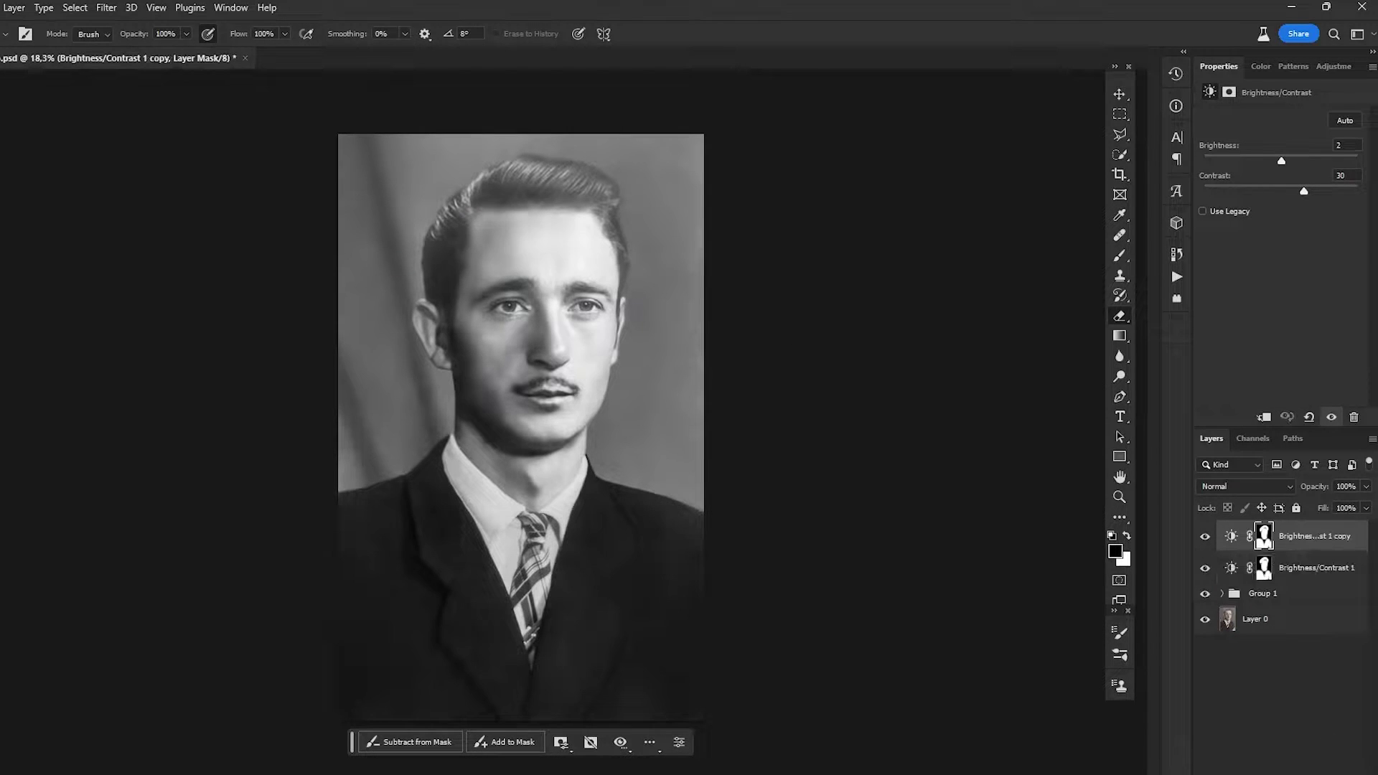
left_click_drag(1315, 192, 1317, 191)
key("alt+BackSpace")
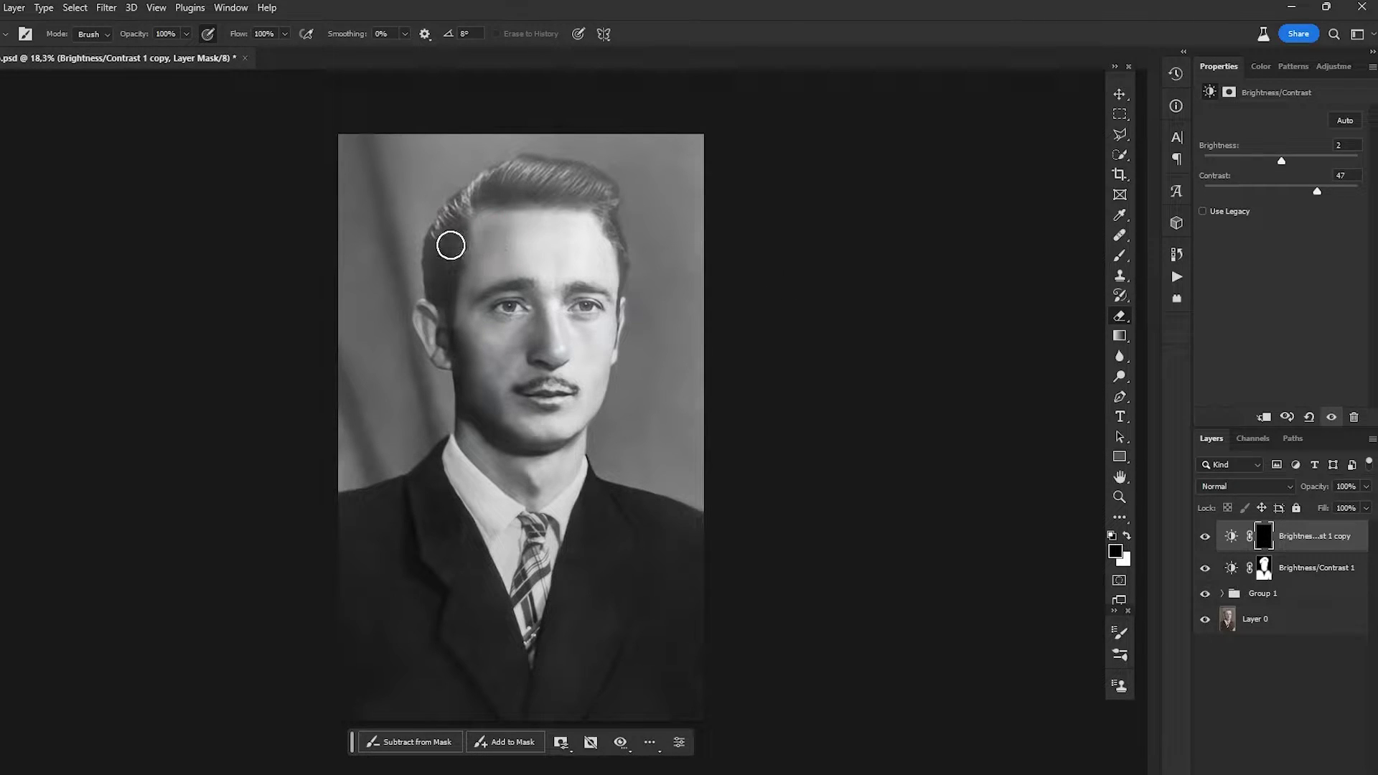
- Reveal the stronger contrast over the man's hair on the copy's mask and check the adjustment's effect
left_click_drag(440, 253, 440, 234)
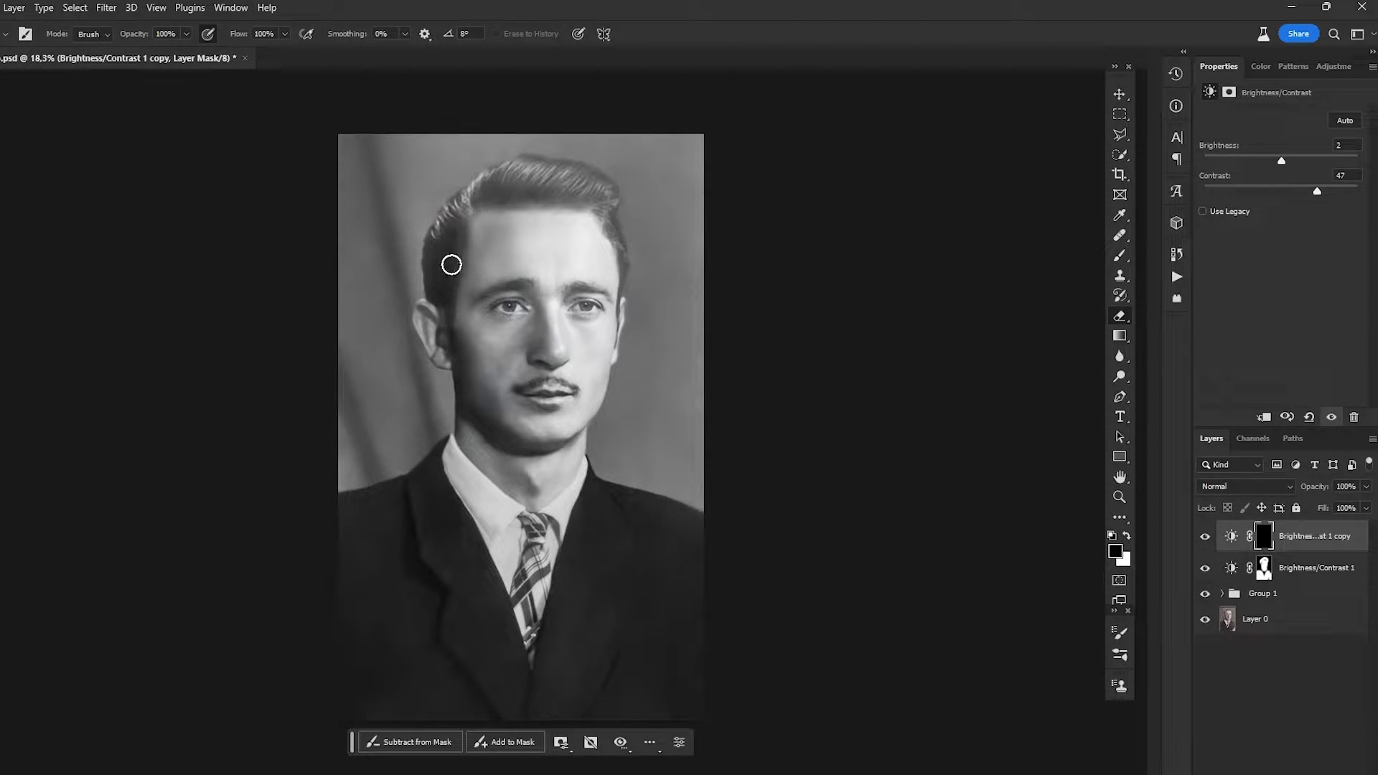
mouse_move(500, 196)
left_mouse_down()
mouse_move(540, 187)
mouse_move(501, 182)
mouse_move(583, 189)
left_mouse_up()
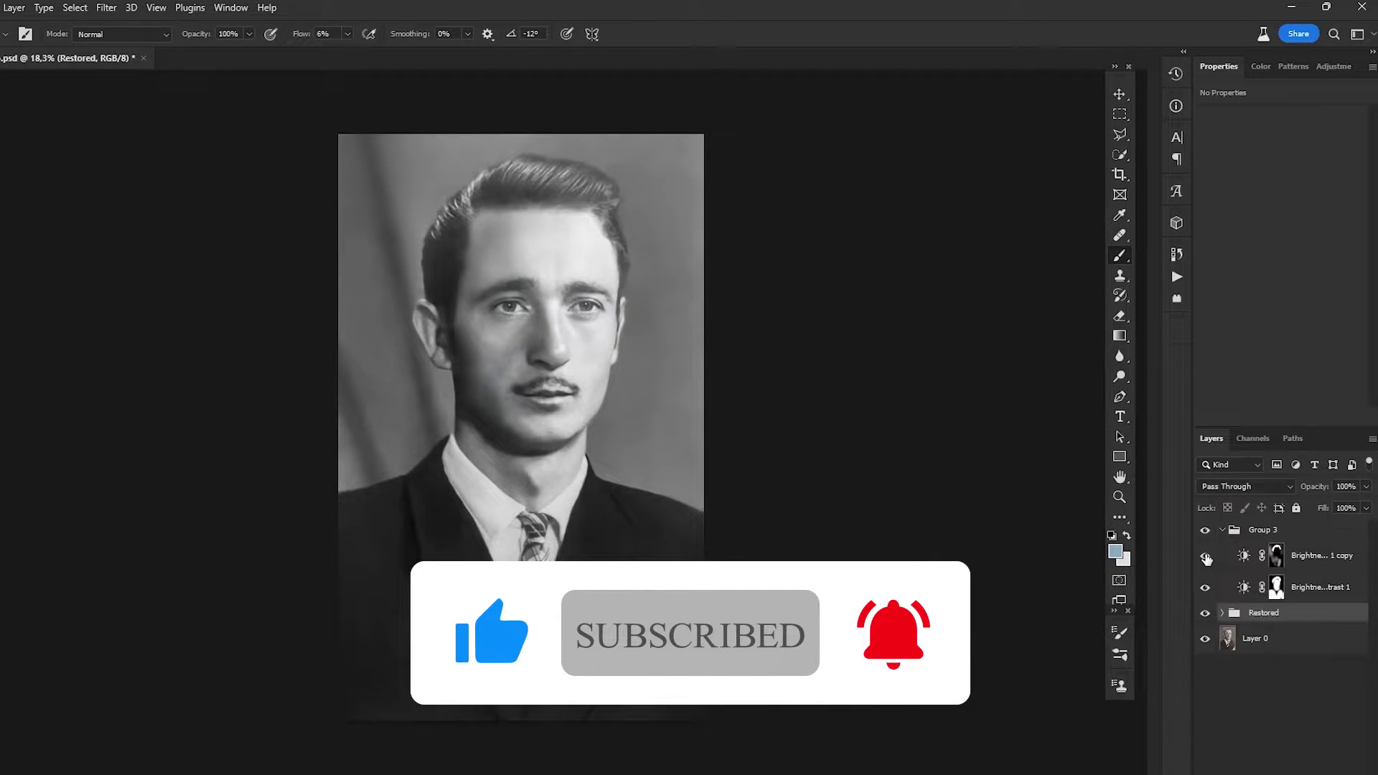
left_click(1196, 587)
scroll(534, 327, "up", 2)
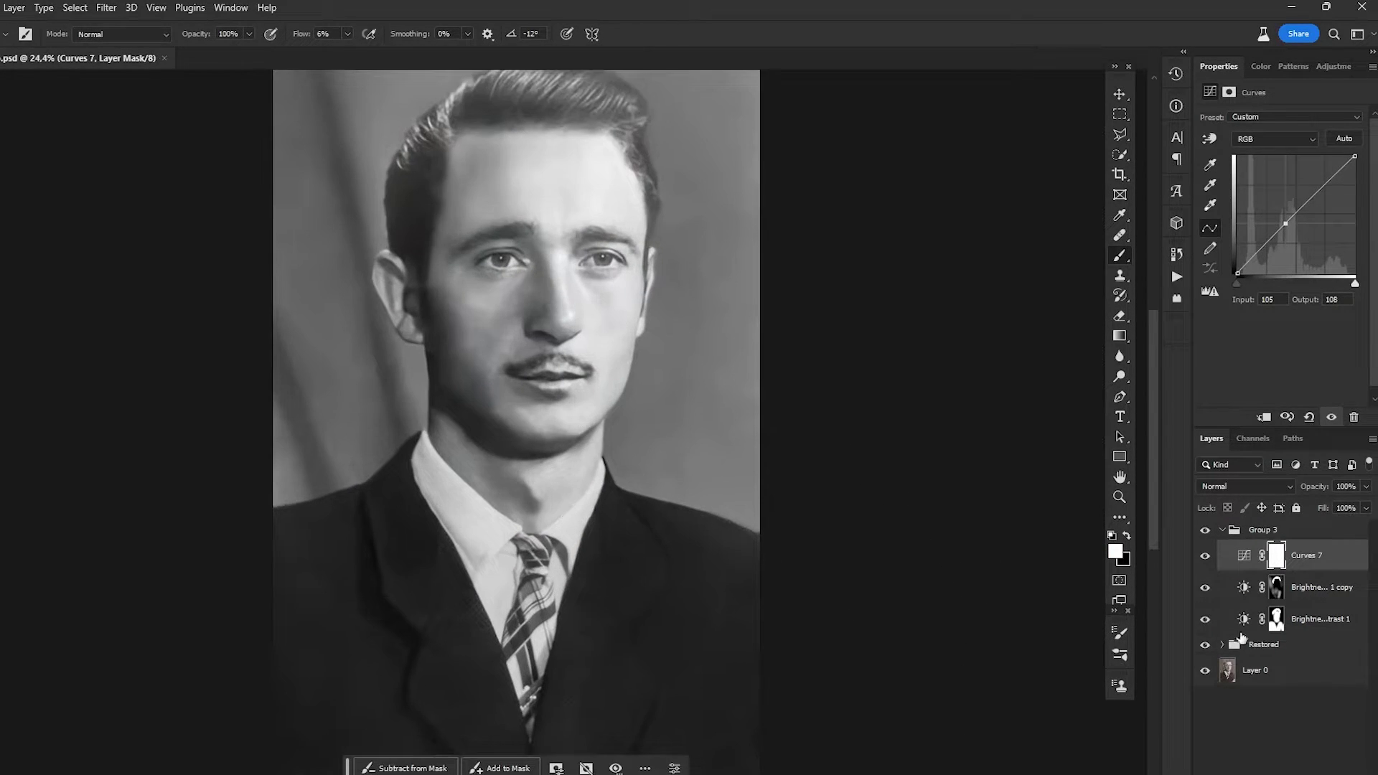
key("w")
mouse_move(553, 417)
left_mouse_down()
mouse_move(511, 473)
mouse_move(490, 416)
mouse_move(549, 201)
left_mouse_up()
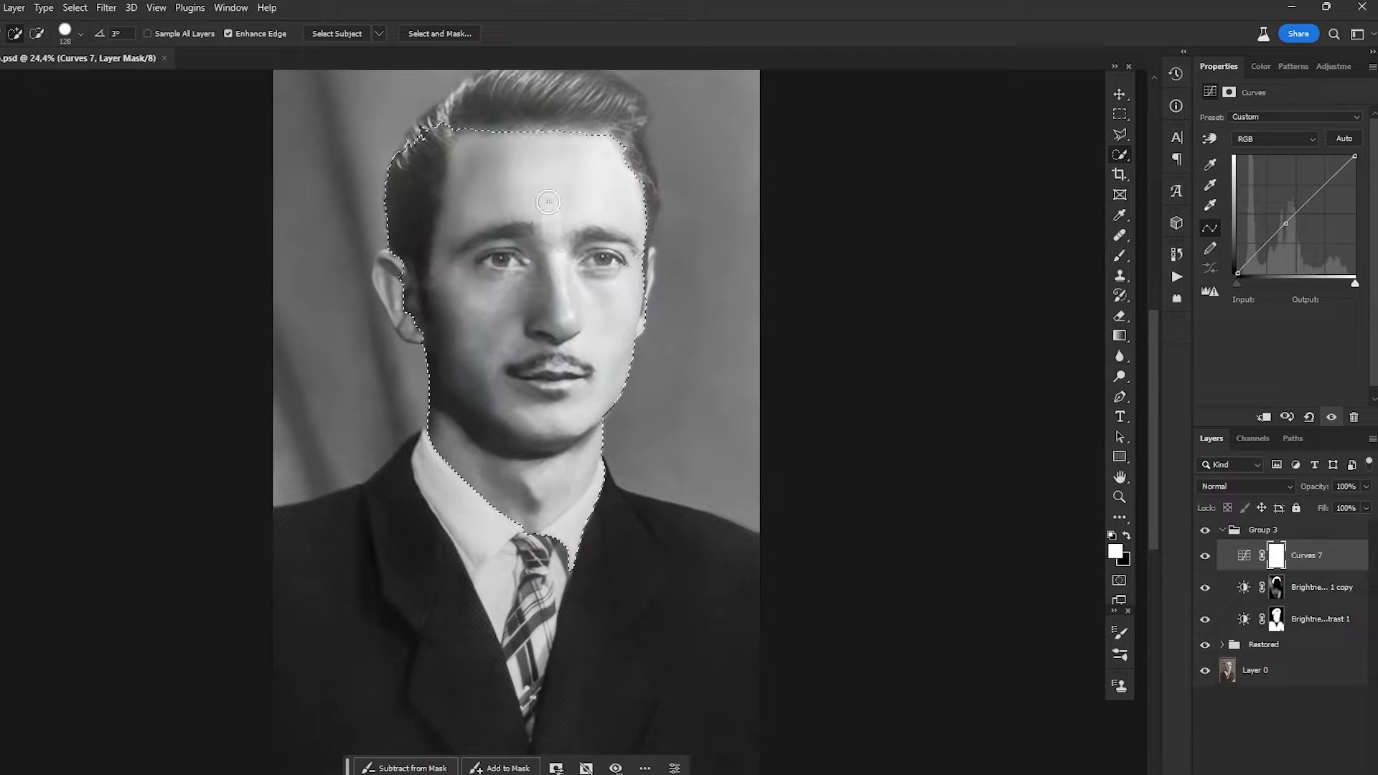
key("ctrl+d")
- Stamp the visible image into a new layer above the Restored group and move it to the top of Group 3
left_click(1249, 649)
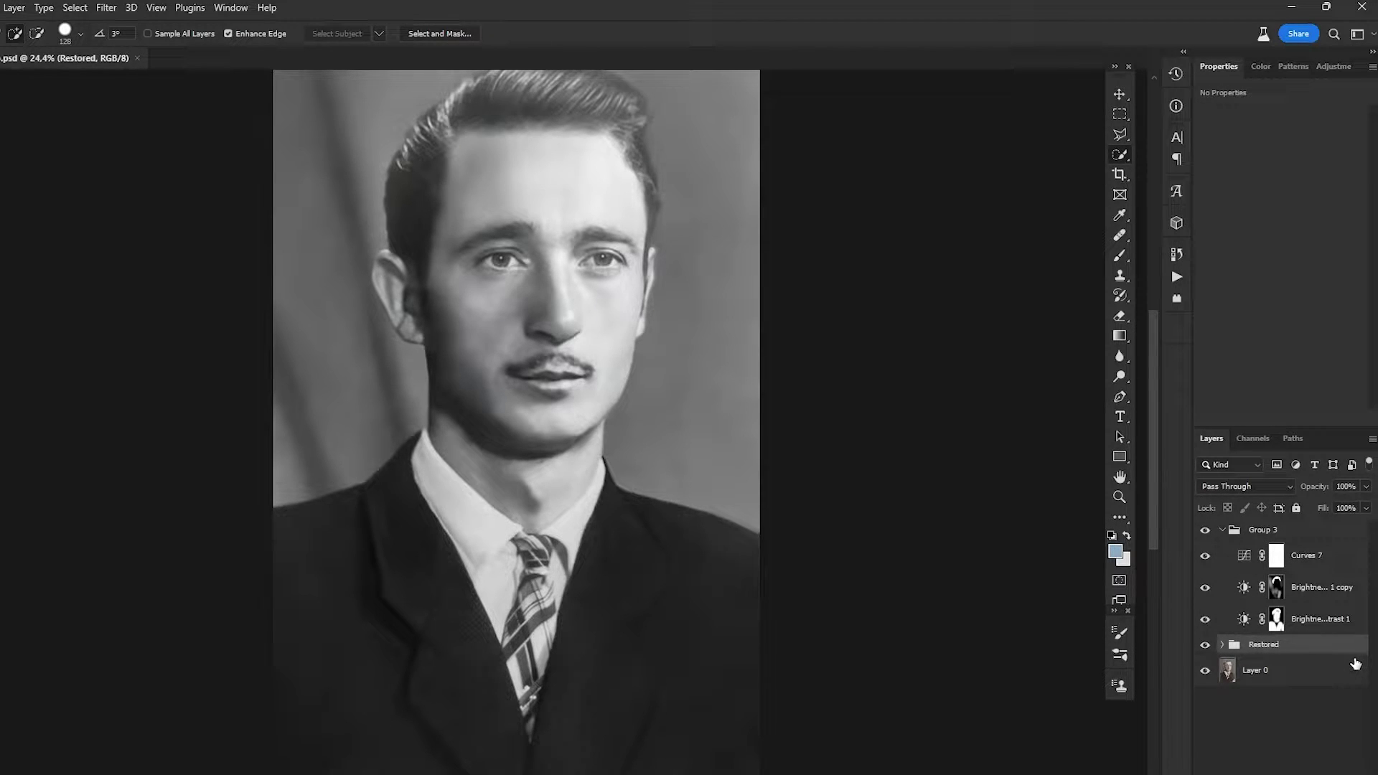
key("ctrl+shift+alt+e")
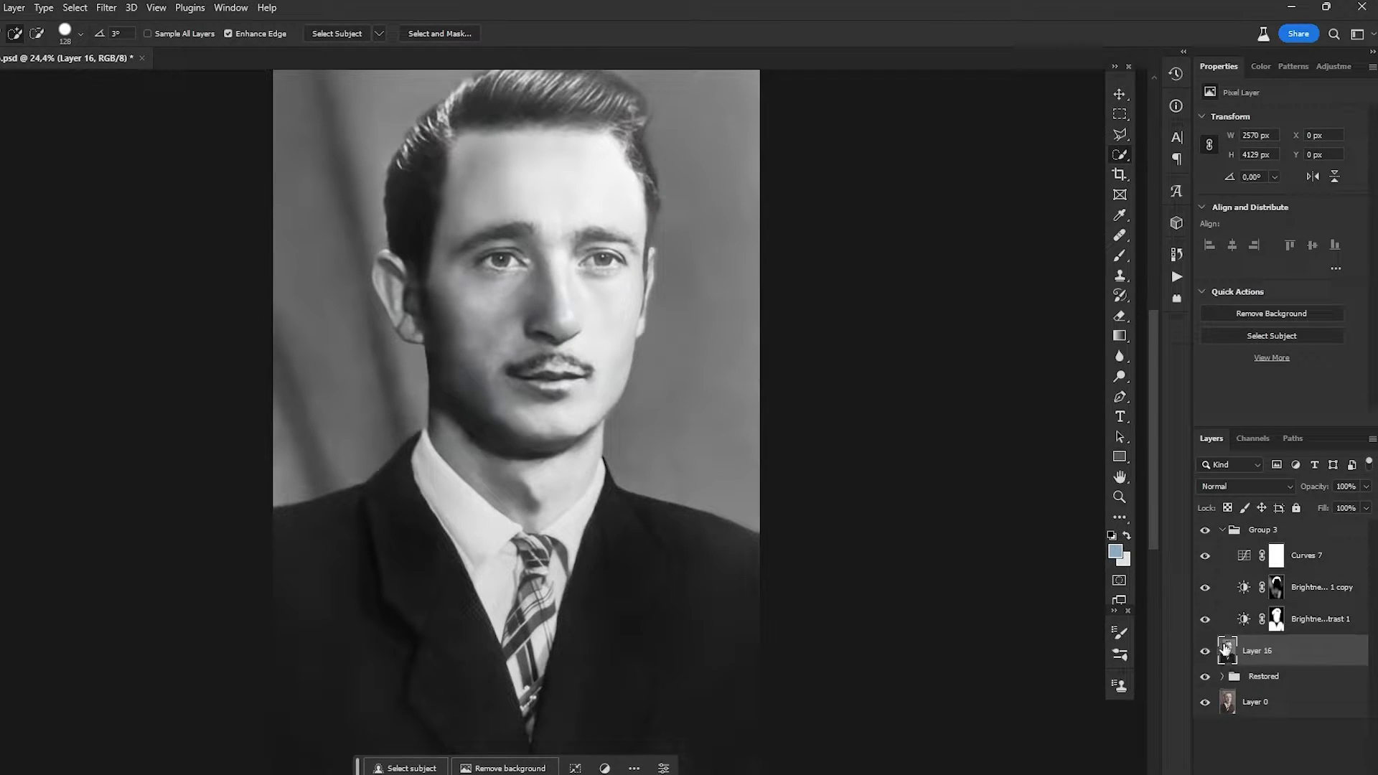
left_click_drag(1217, 650, 1261, 547)
key("ctrl+z")
key("ctrl+shift+z")
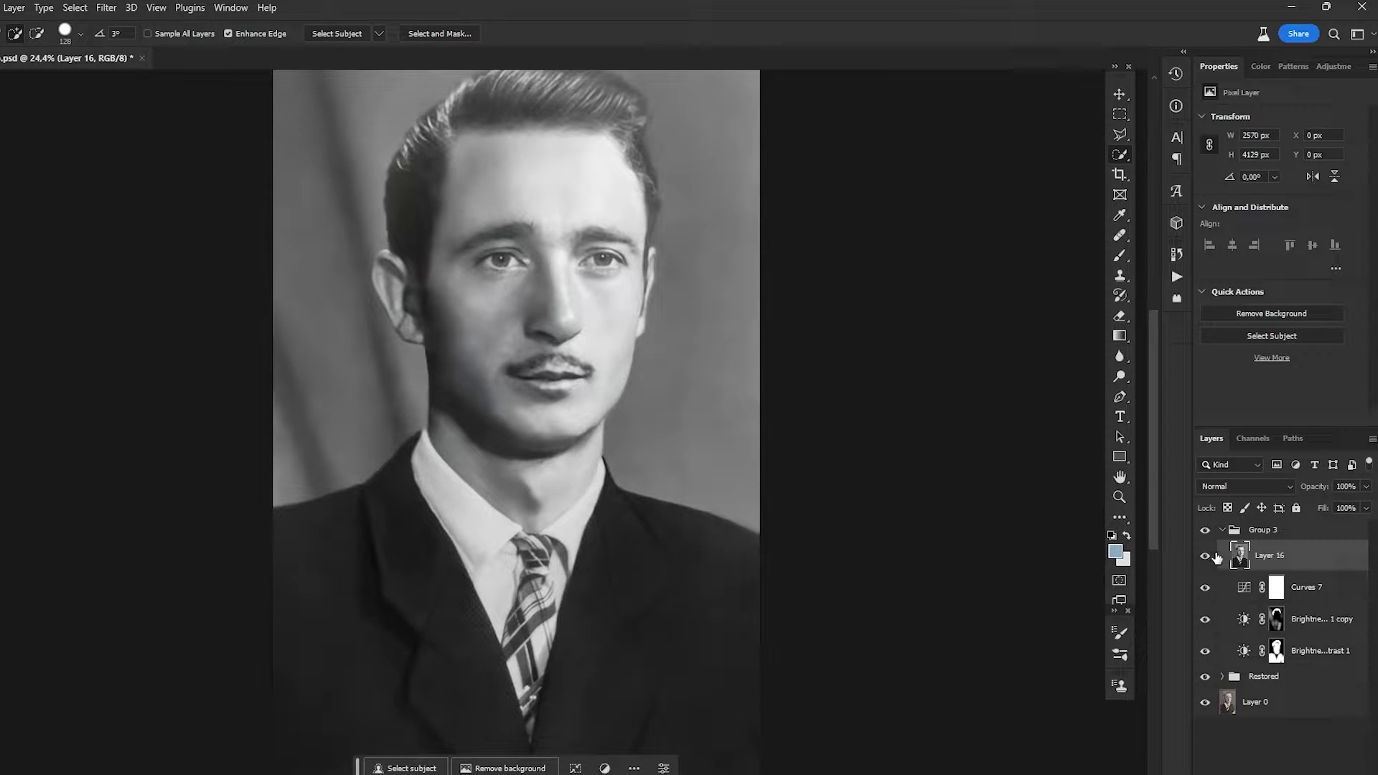
key("ctrl+z")
key("ctrl+shift+z")
key("e")
right_click(656, 644, "alt")
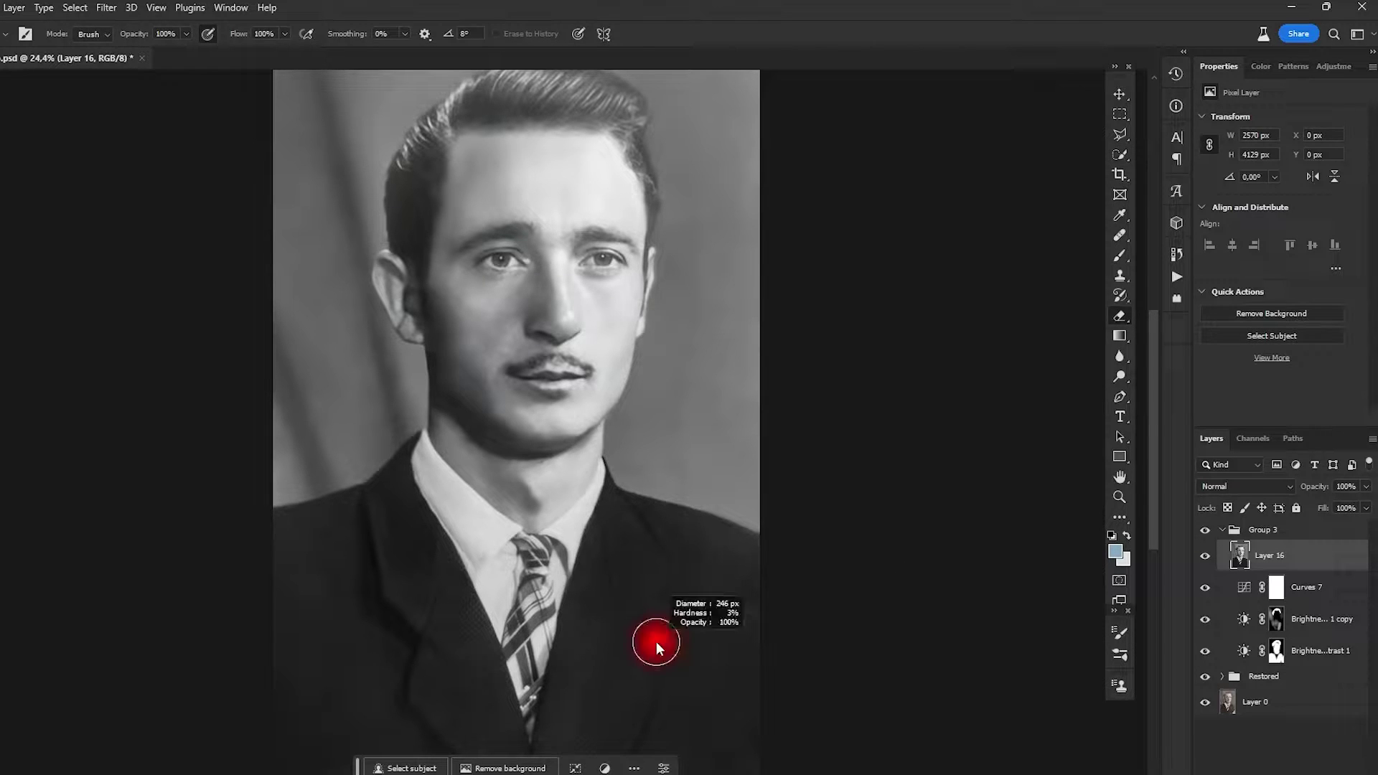
left_click_drag(674, 626, 681, 583)
- Convert Layer 16 to a smart object
key("w")
scroll(527, 444, "up", 1)
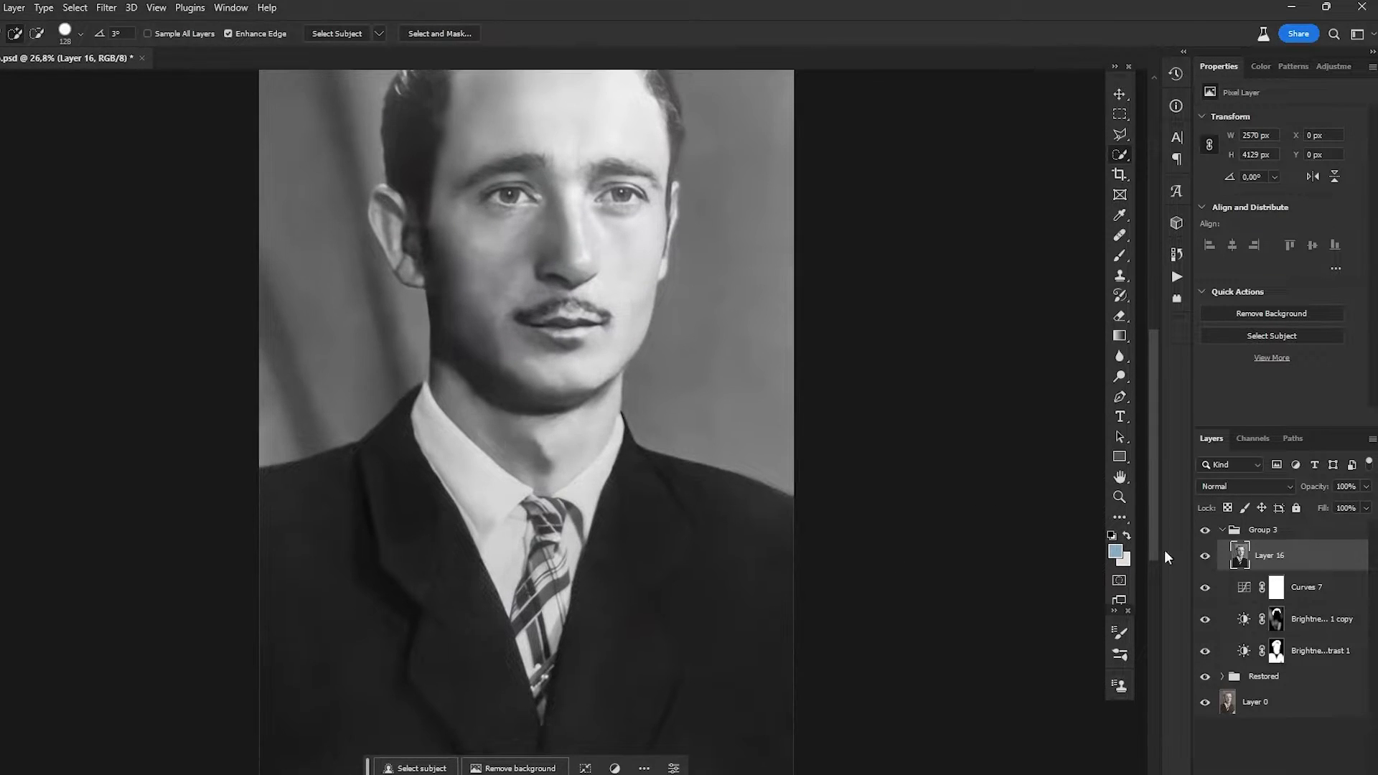
left_click_drag(676, 420, 705, 512)
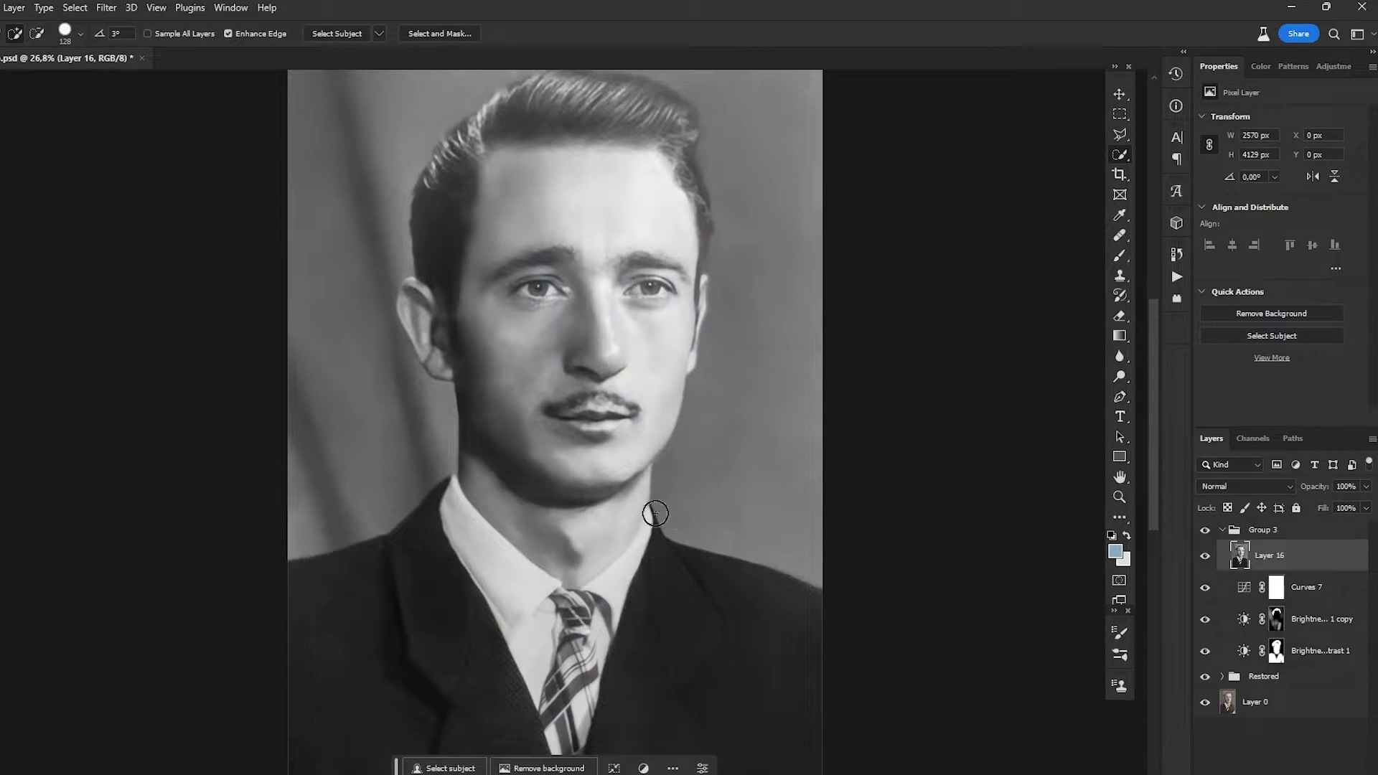
right_click(1333, 567)
left_click(1270, 397)
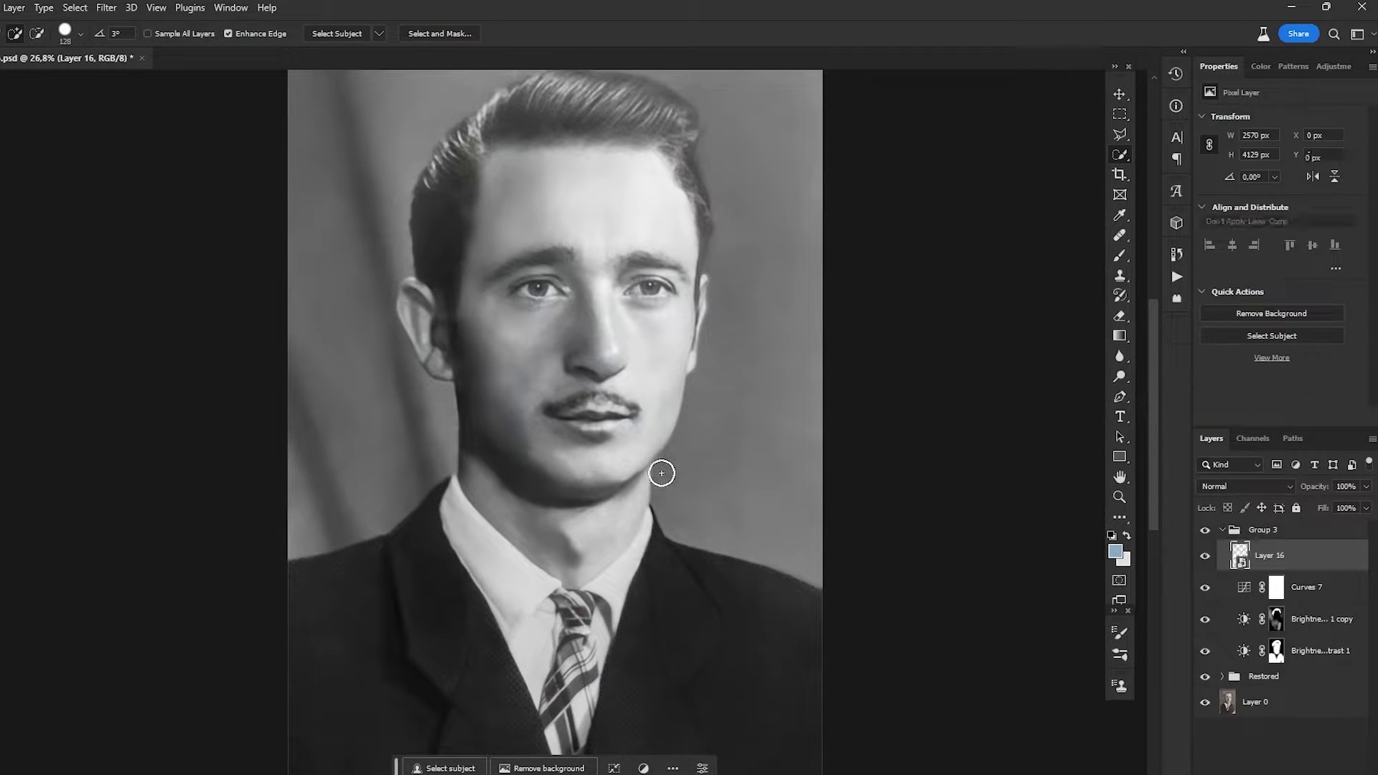
- Select the man's neck with the Quick Selection tool, leaving out the shirt collar
mouse_move(484, 470)
left_mouse_down()
mouse_move(527, 517)
mouse_move(651, 575)
mouse_move(592, 599)
left_mouse_up()
left_click_drag(657, 548, 615, 619)
left_click_drag(649, 560, 664, 518)
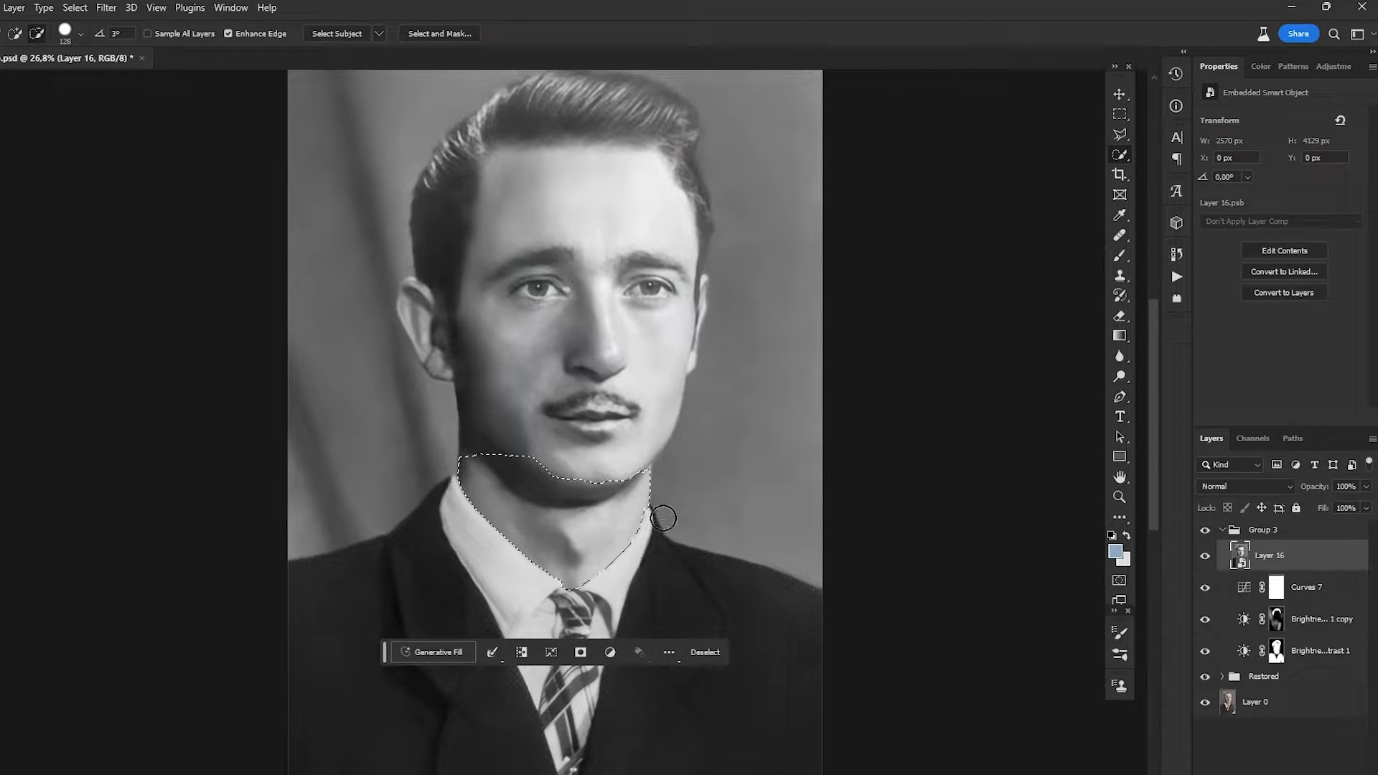
- Extend the neck selection over the whole face up to the hairline and the nearer ear
scroll(553, 424, "up", 2)
mouse_move(528, 449)
left_mouse_down()
mouse_move(540, 407)
mouse_move(589, 362)
mouse_move(615, 368)
mouse_move(556, 227)
mouse_move(506, 226)
mouse_move(495, 160)
mouse_move(644, 114)
left_mouse_up()
left_click_drag(599, 247, 556, 332)
key("[")
mouse_move(359, 373)
left_mouse_down()
mouse_move(338, 347)
mouse_move(363, 409)
mouse_move(424, 421)
left_mouse_up()
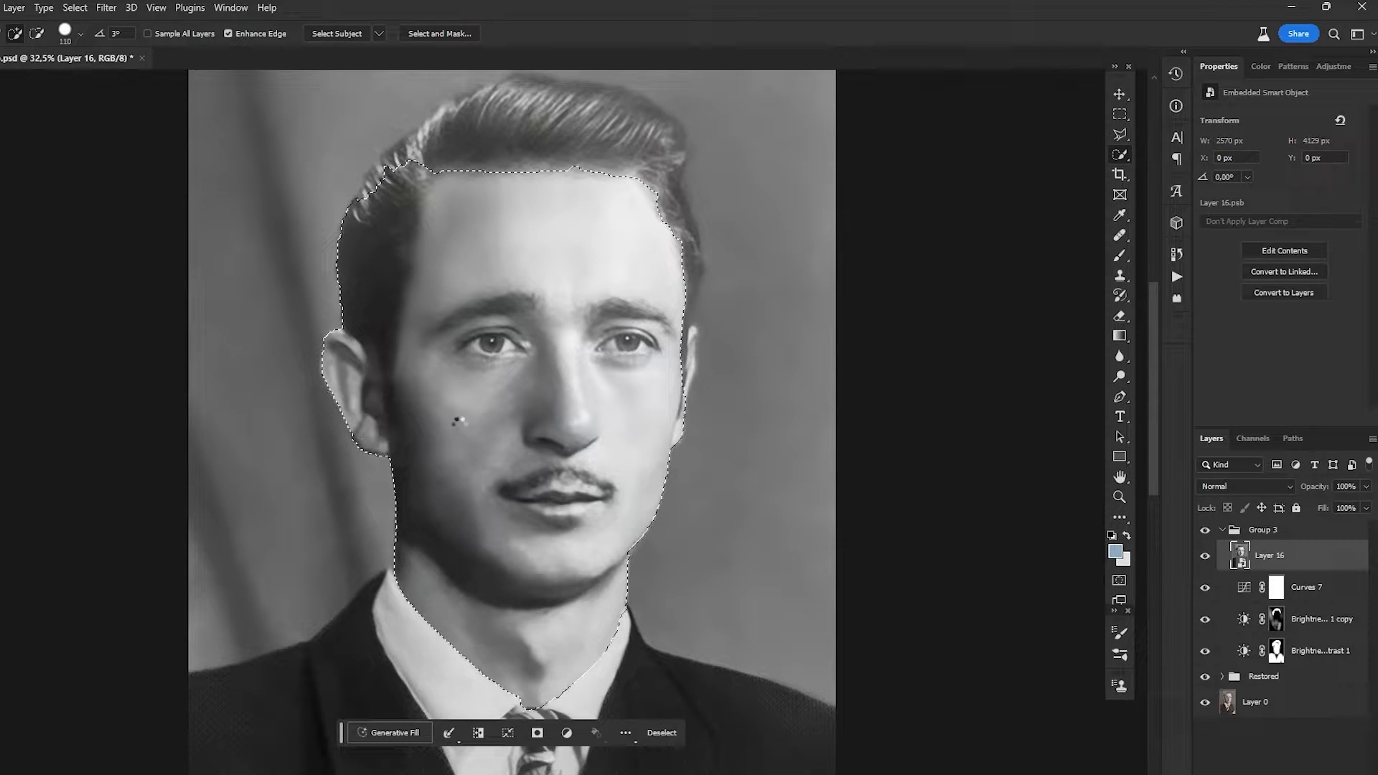
- Add the narrow far ear to the skin selection with a smaller brush
scroll(726, 389, "up", 3)
left_click_drag(664, 295, 660, 291)
left_click(665, 296)
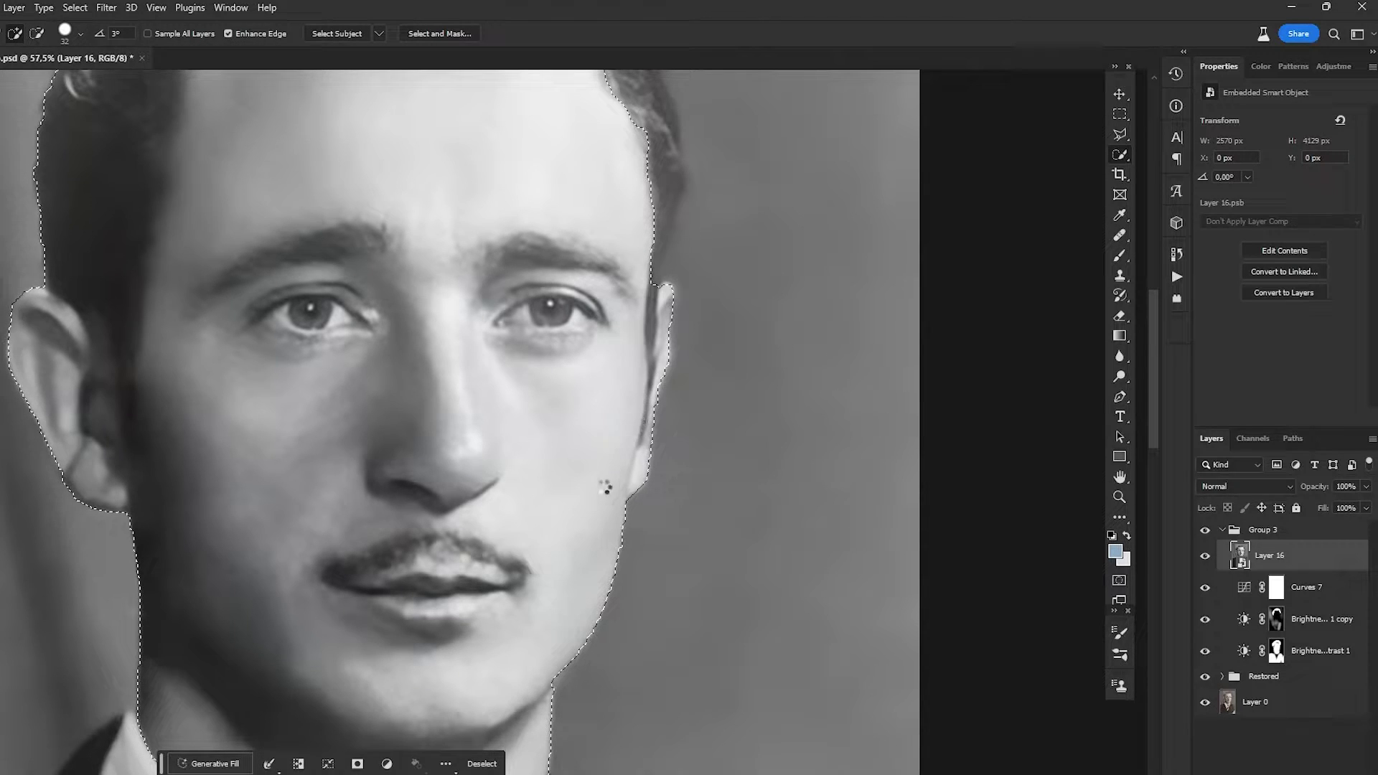
left_click_drag(548, 579, 575, 384)
left_click_drag(569, 484, 582, 465)
- Refine the selection edge along the neck and collar, excluding the tip of the tie knot
scroll(581, 569, "down", 3)
scroll(538, 502, "up", 4)
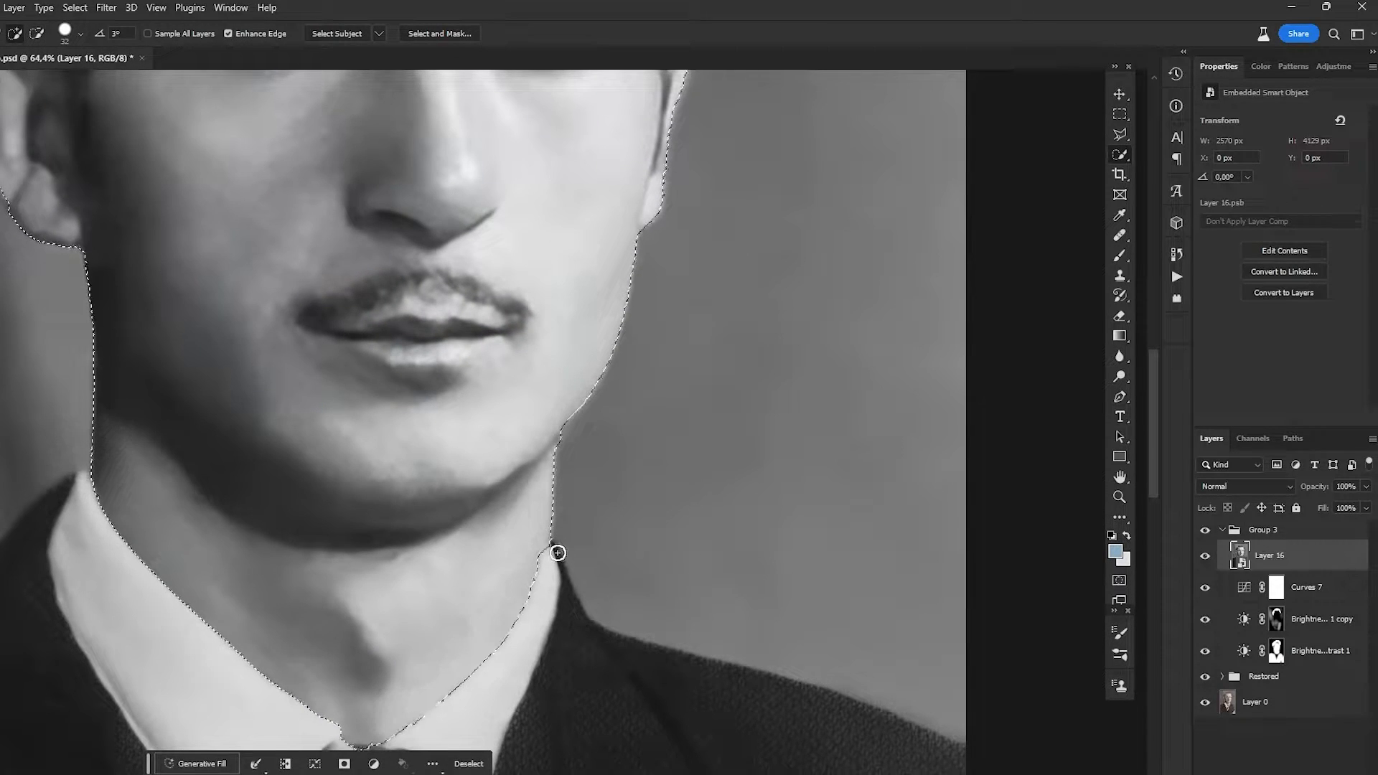
left_click_drag(451, 555, 467, 455)
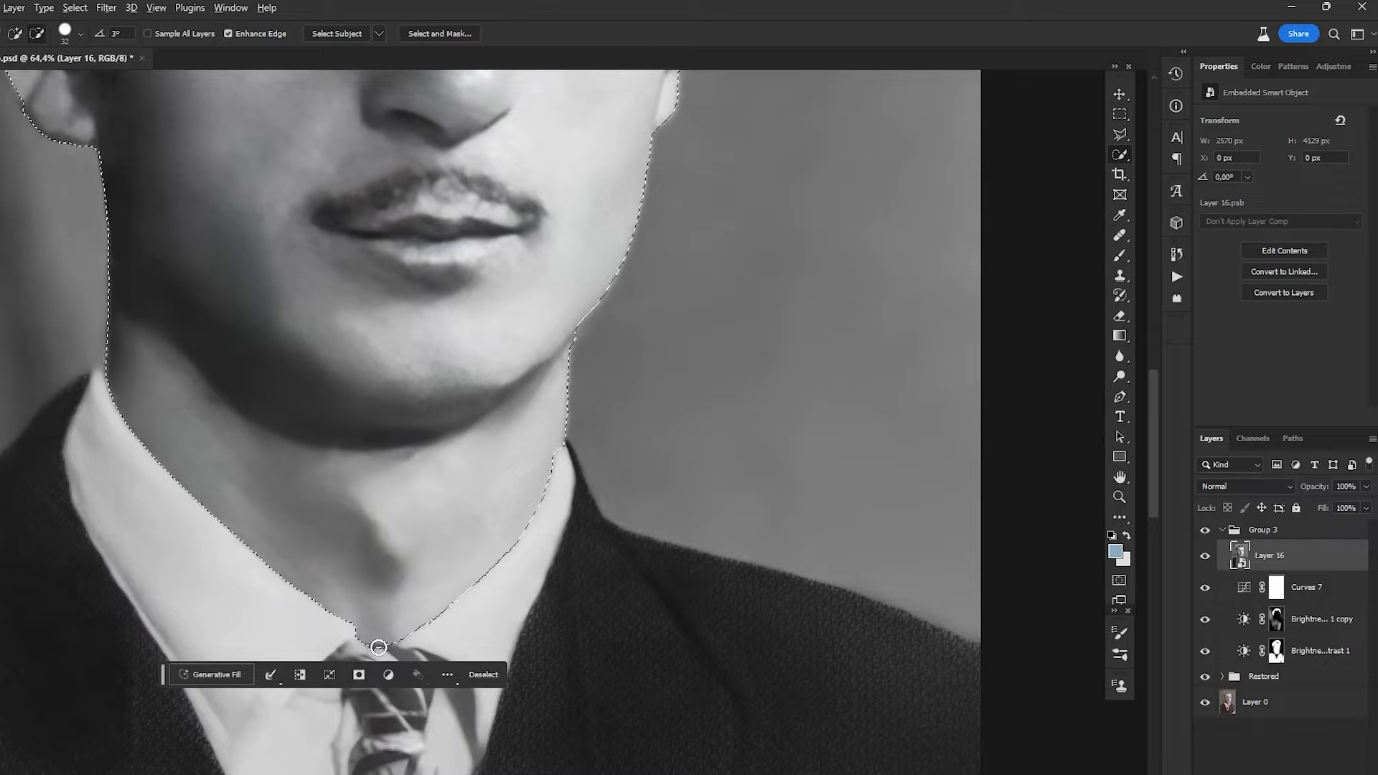
left_click(366, 650, "alt")
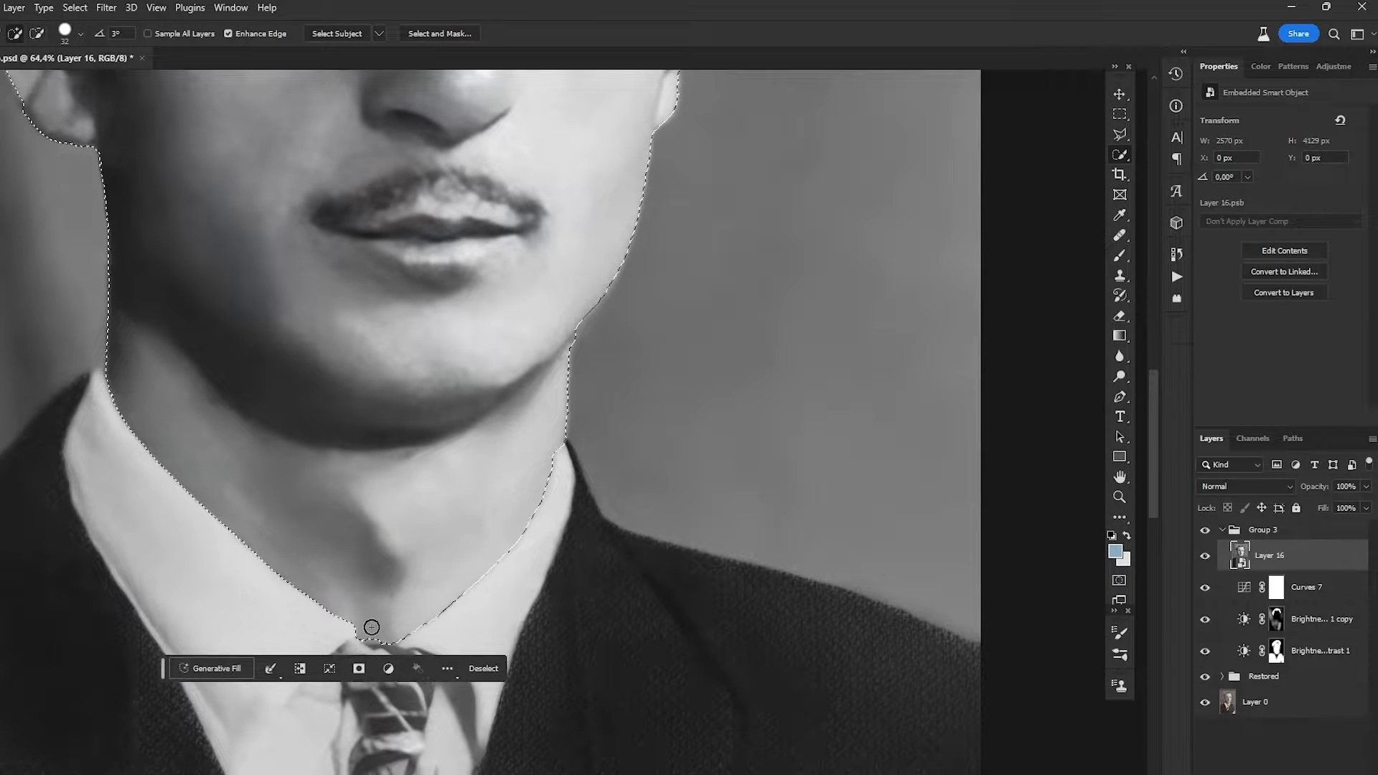
- Subtract the dark side hair and sideburn beside the nearer ear from the skin selection
left_click_drag(476, 316, 485, 668)
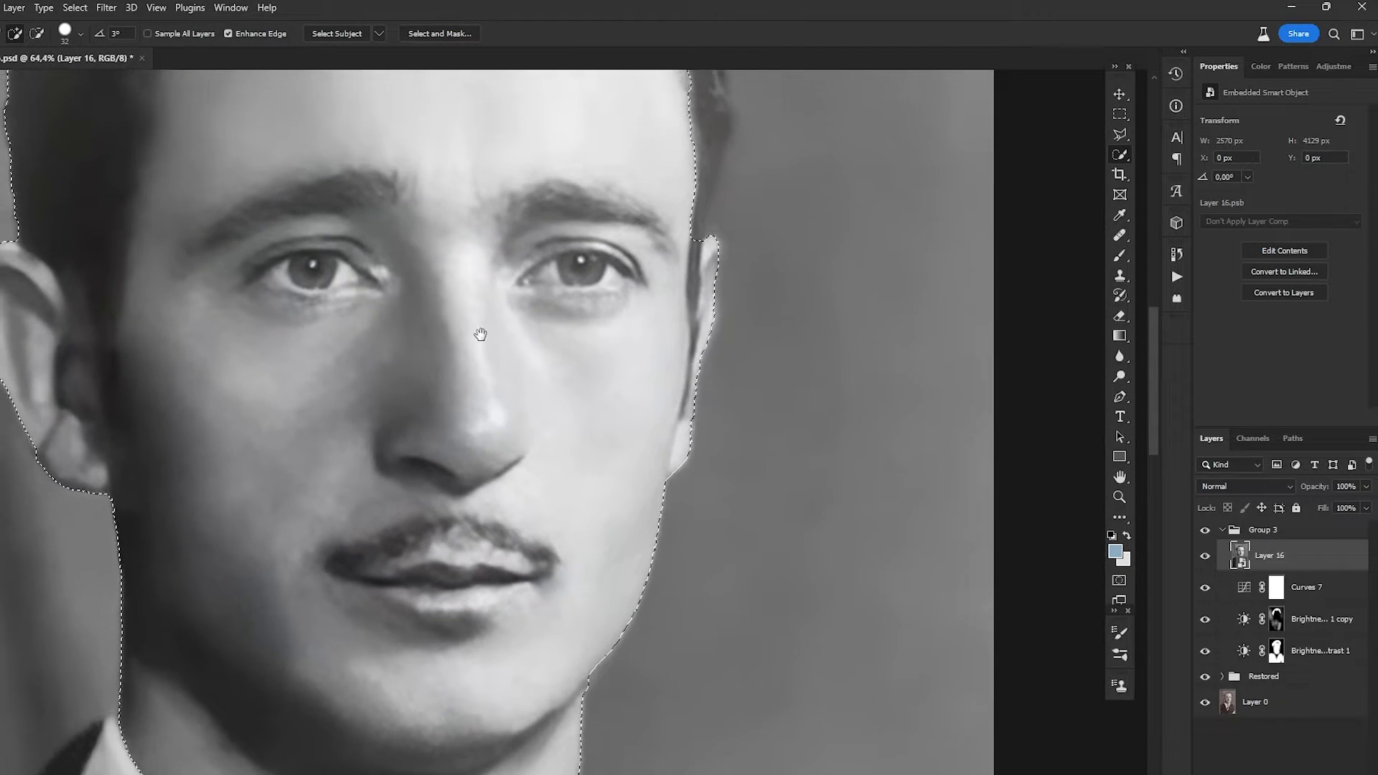
left_click_drag(483, 342, 489, 385)
left_click_drag(273, 348, 330, 654)
left_click_drag(330, 438, 331, 448)
scroll(197, 385, "down", 2)
right_click(165, 432, "alt")
mouse_move(169, 433)
left_mouse_down()
mouse_move(166, 602)
mouse_move(146, 604)
mouse_move(143, 576)
mouse_move(172, 606)
mouse_move(178, 674)
mouse_move(198, 639)
mouse_move(192, 670)
mouse_move(193, 623)
mouse_move(198, 661)
left_mouse_up()
right_click(173, 615, "alt")
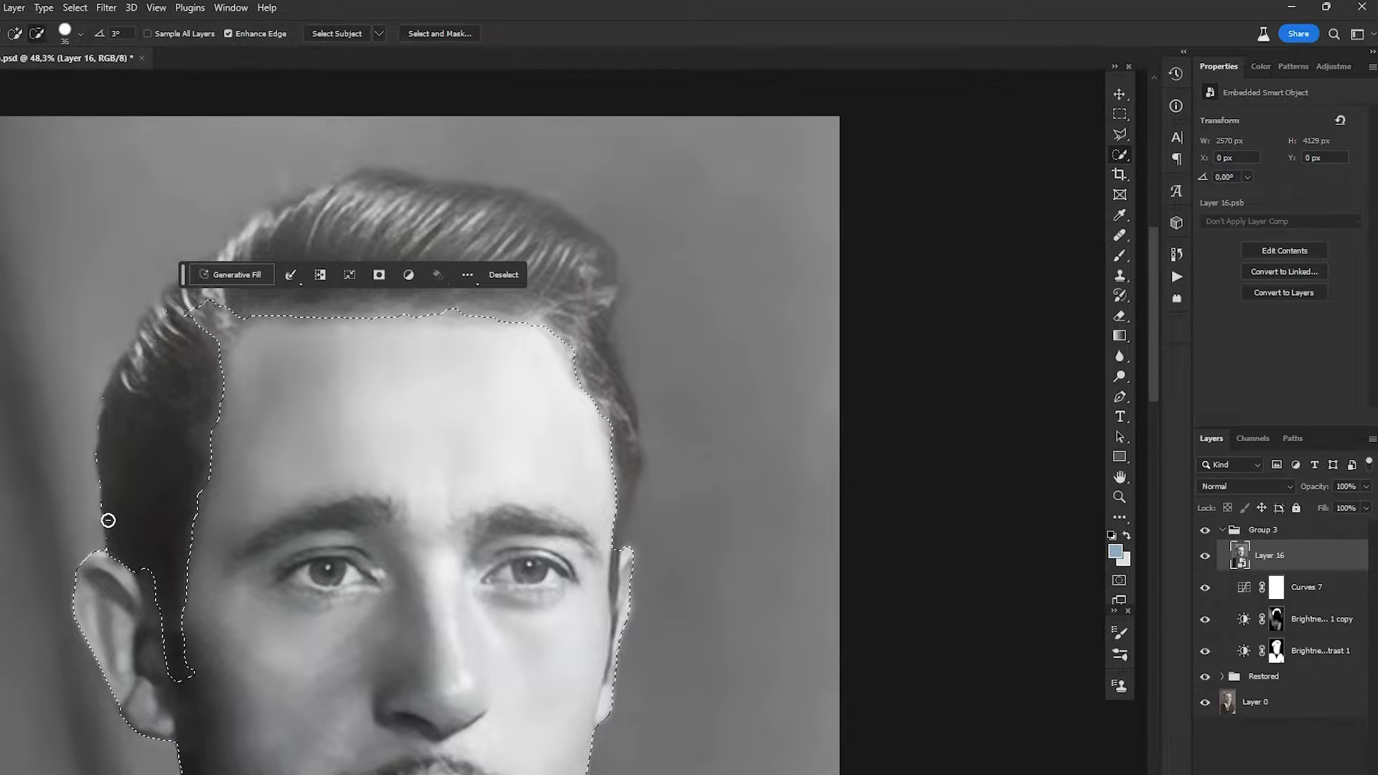
- Refine the selection along the forehead hairline, removing the remaining hair at the temple
mouse_move(228, 295)
left_mouse_down()
mouse_move(206, 325)
mouse_move(188, 327)
mouse_move(223, 304)
mouse_move(194, 330)
mouse_move(225, 314)
mouse_move(164, 315)
left_mouse_up()
left_click_drag(400, 314, 502, 325)
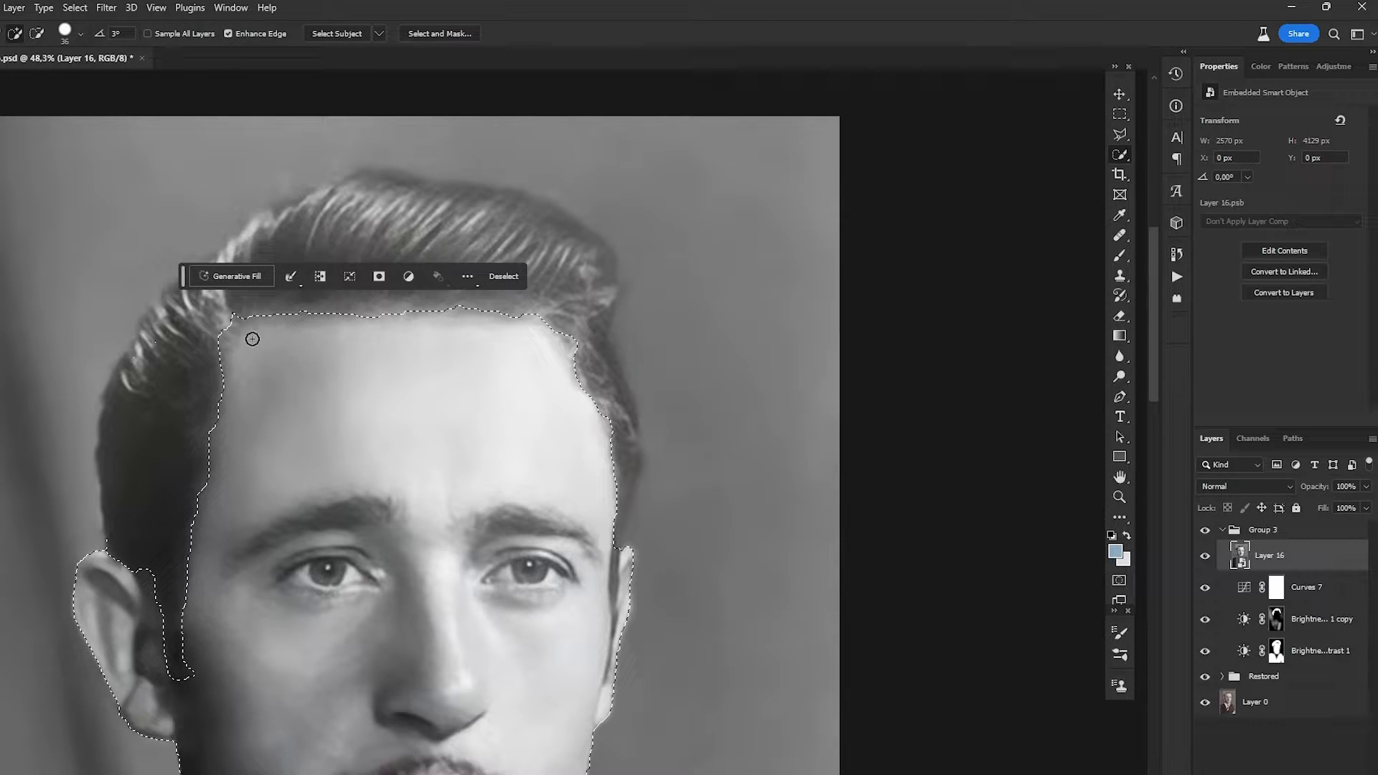
scroll(430, 522, "down", 4)
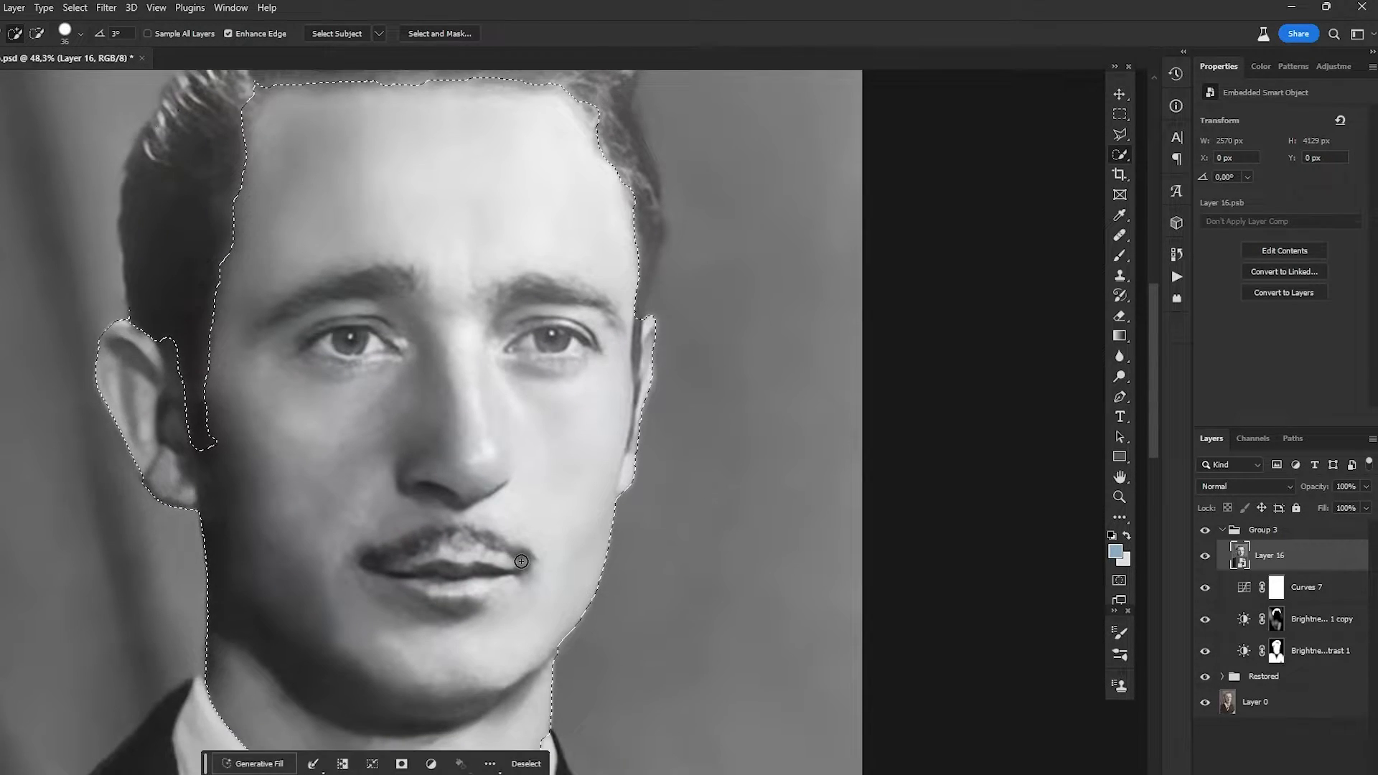
- Add a solid color fill layer masked to the skin selection, using the pale beige e2d0ae
key("v")
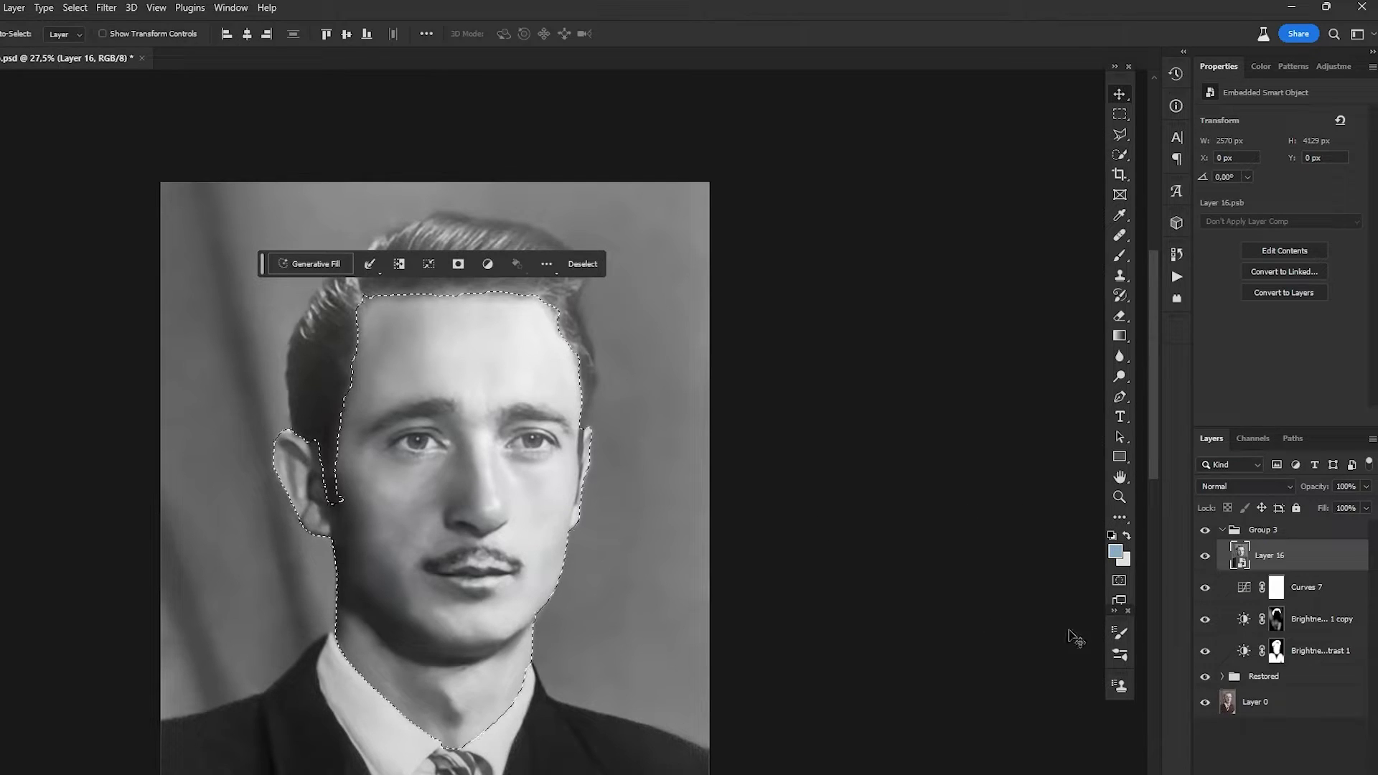
left_click(1288, 774)
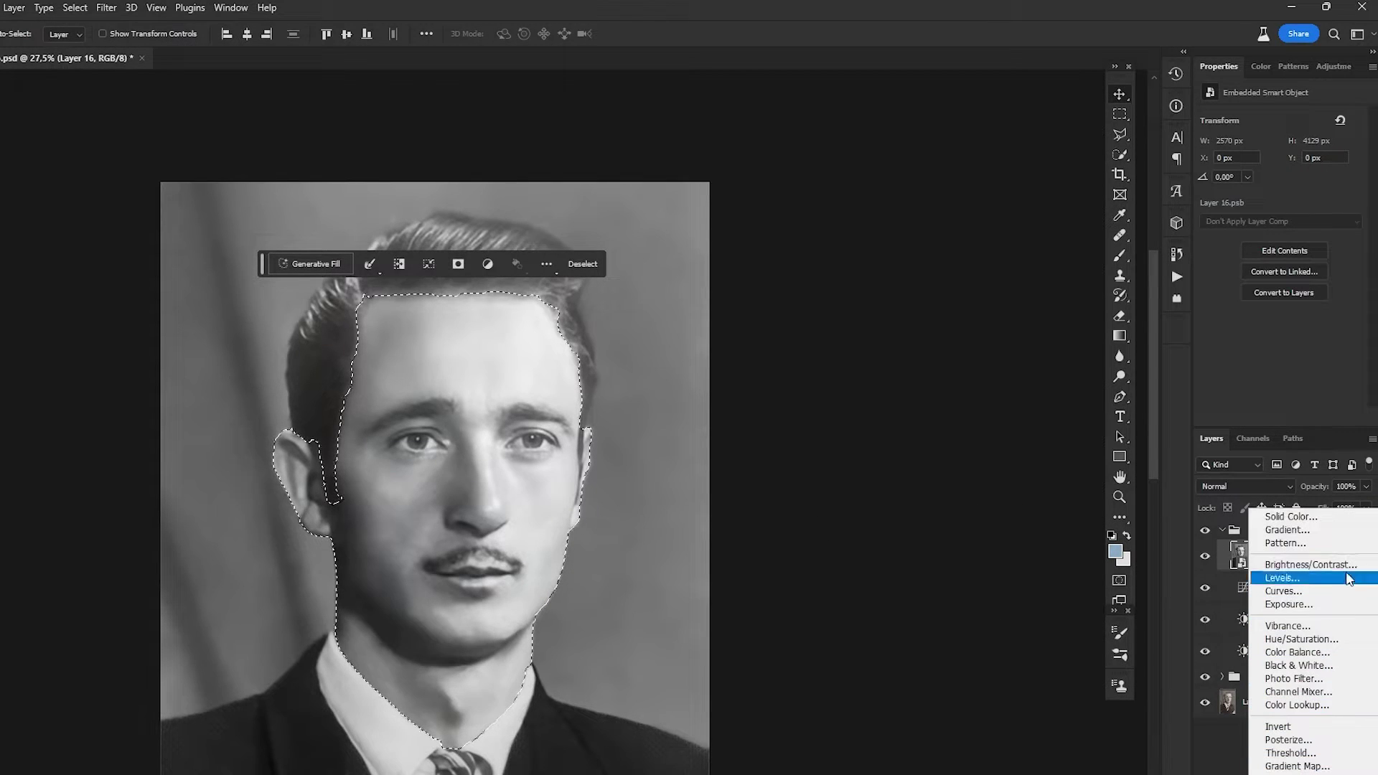
left_click(1314, 517)
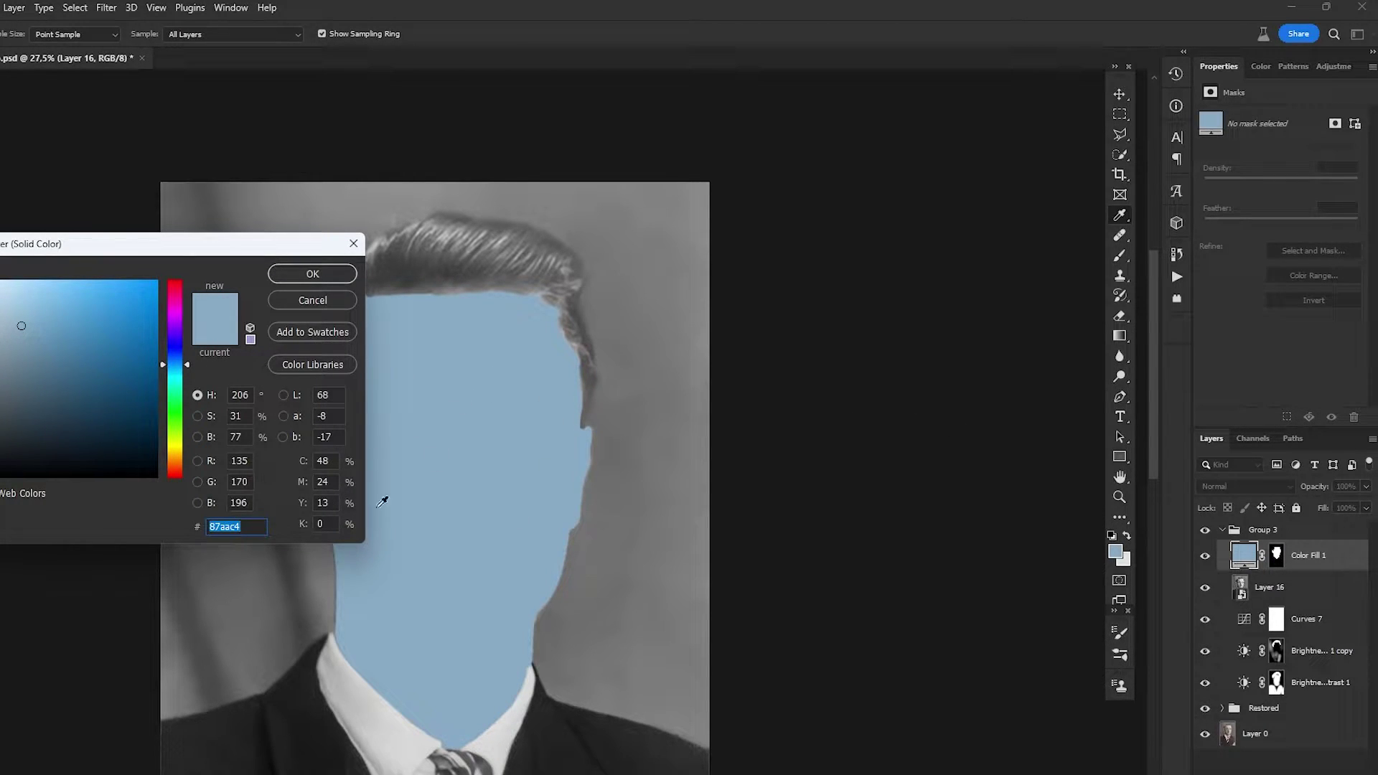
left_click_drag(164, 257, 88, 254)
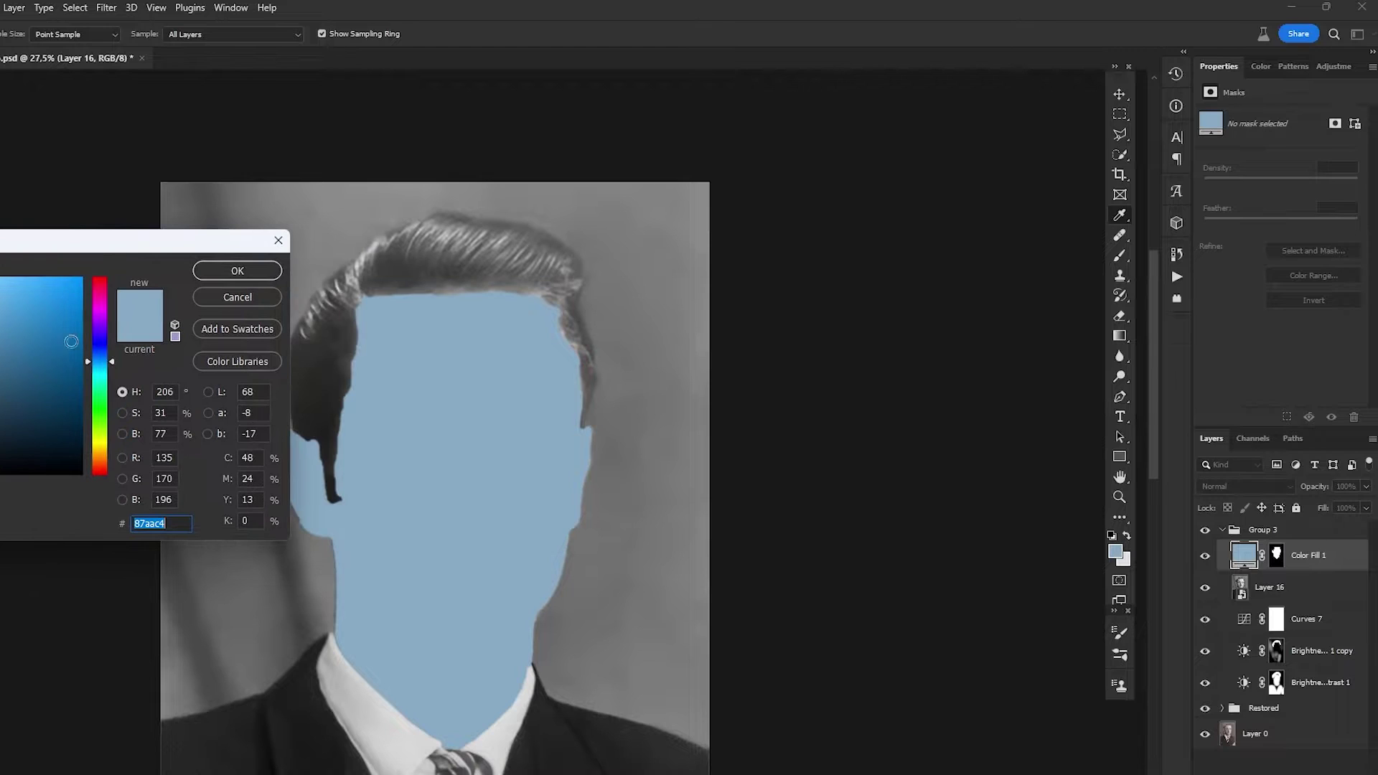
left_click(102, 445)
left_click_drag(102, 446, 102, 451)
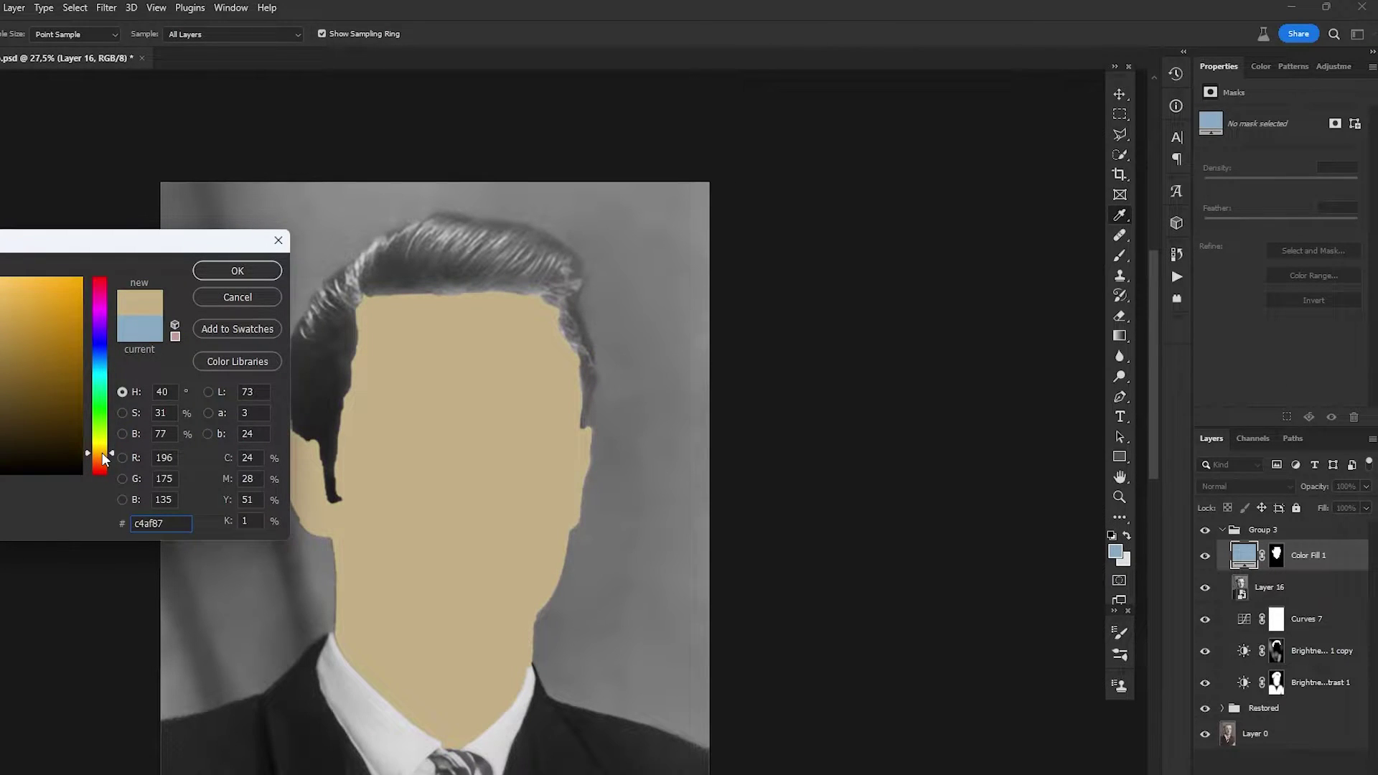
left_click(0, 299)
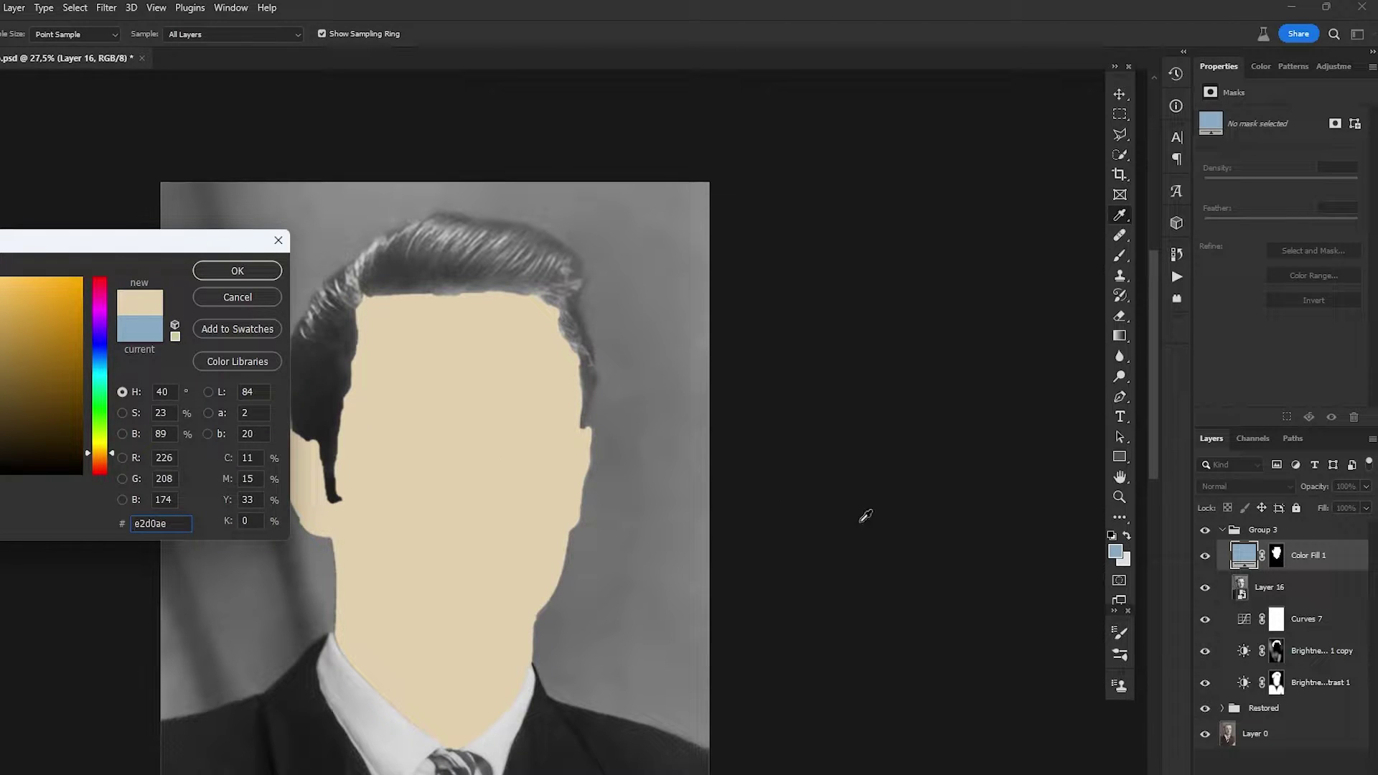
key("Return")
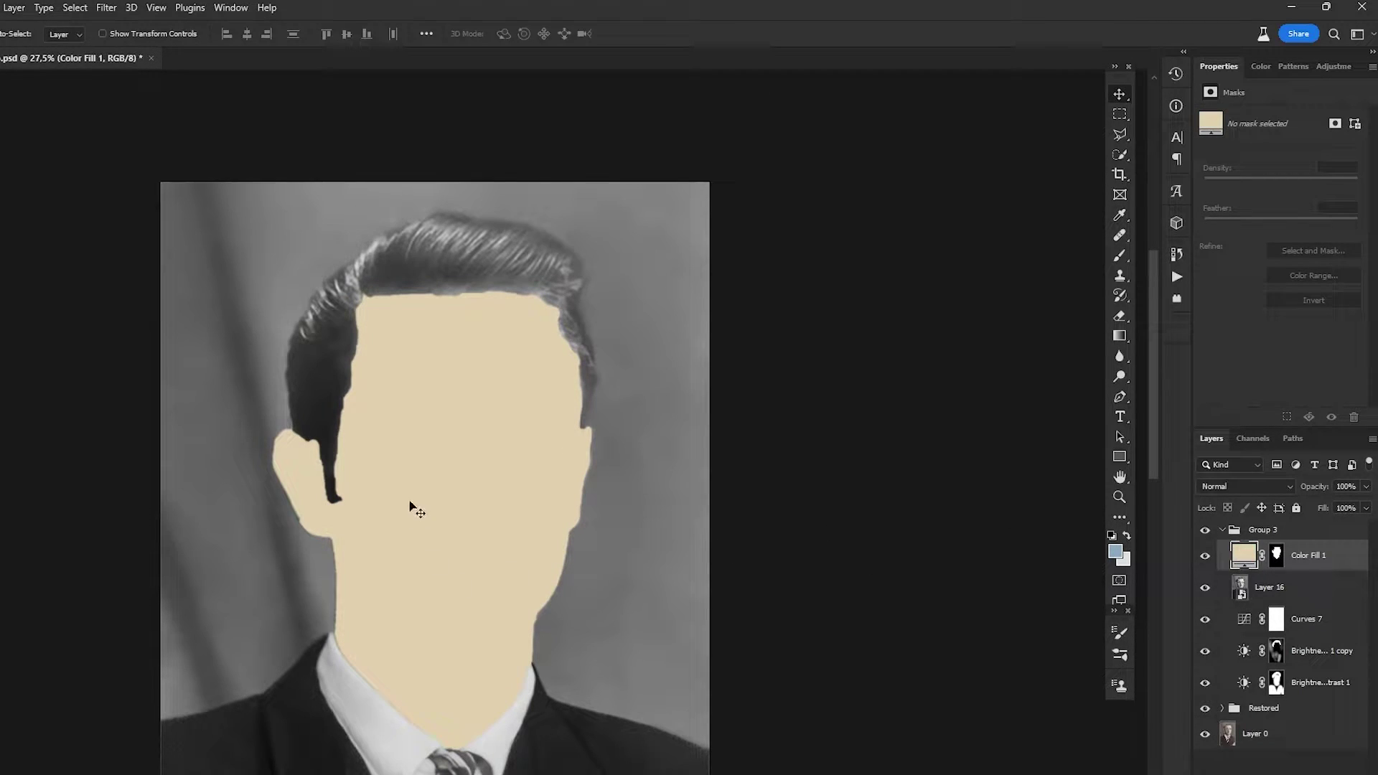
- Set the skin fill layer's blend mode to Color
key("ctrl+0")
scroll(479, 439, "up", 2)
scroll(502, 309, "up", 3)
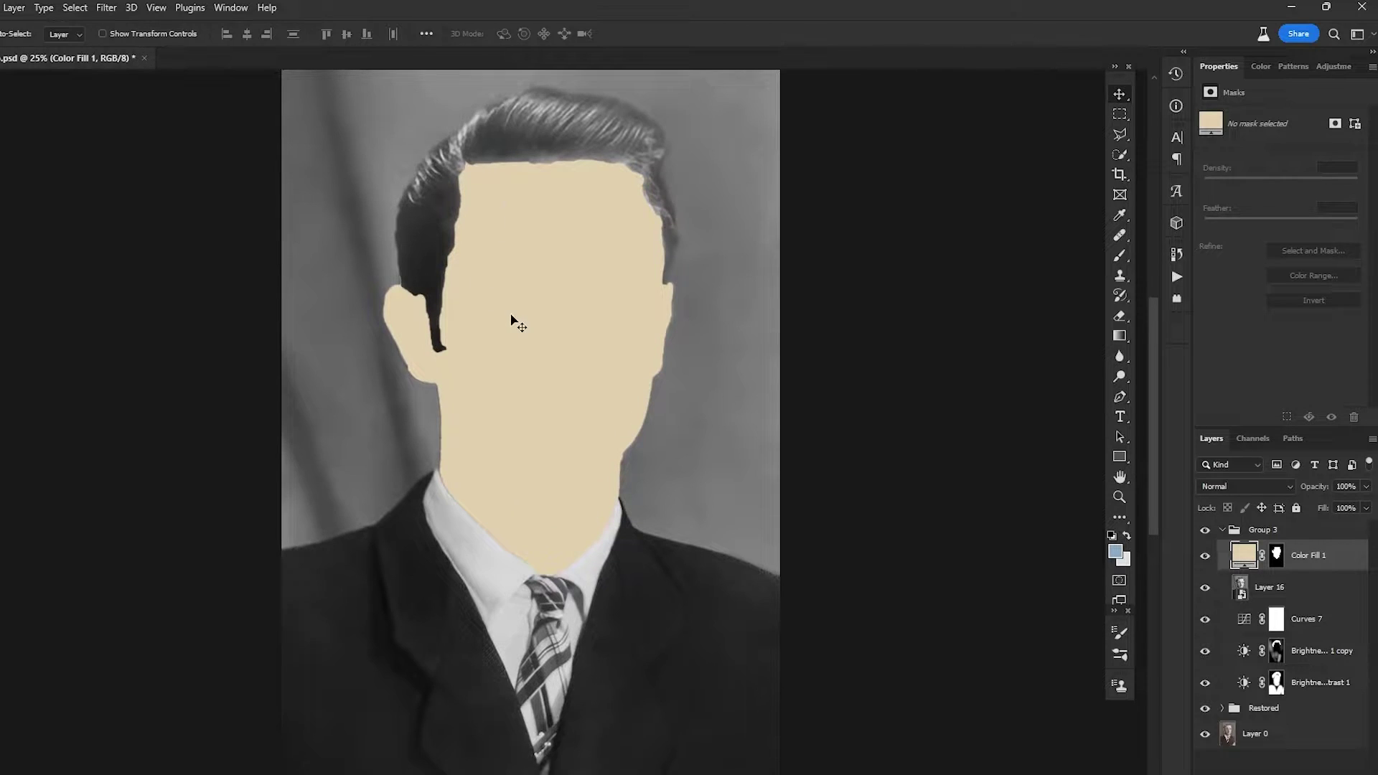
left_click(1241, 493)
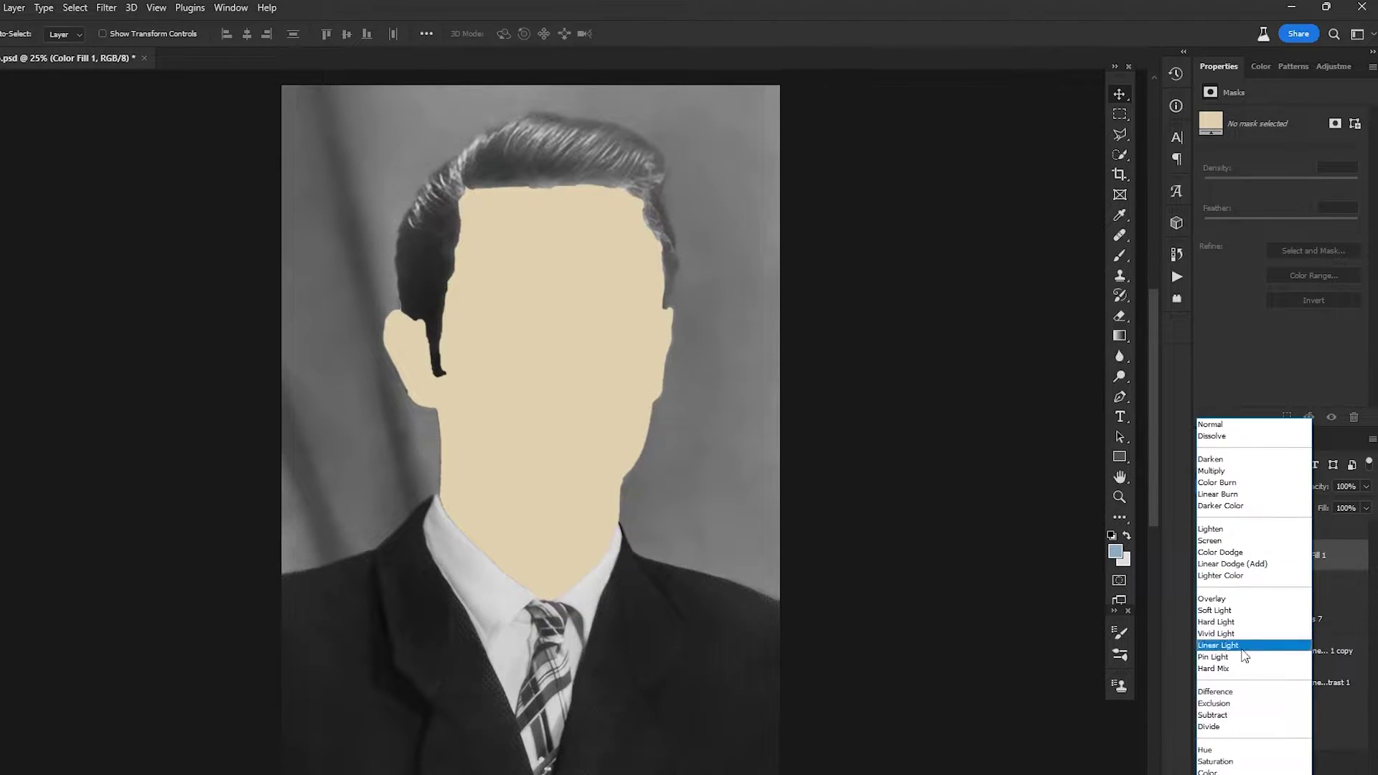
left_click(1228, 772)
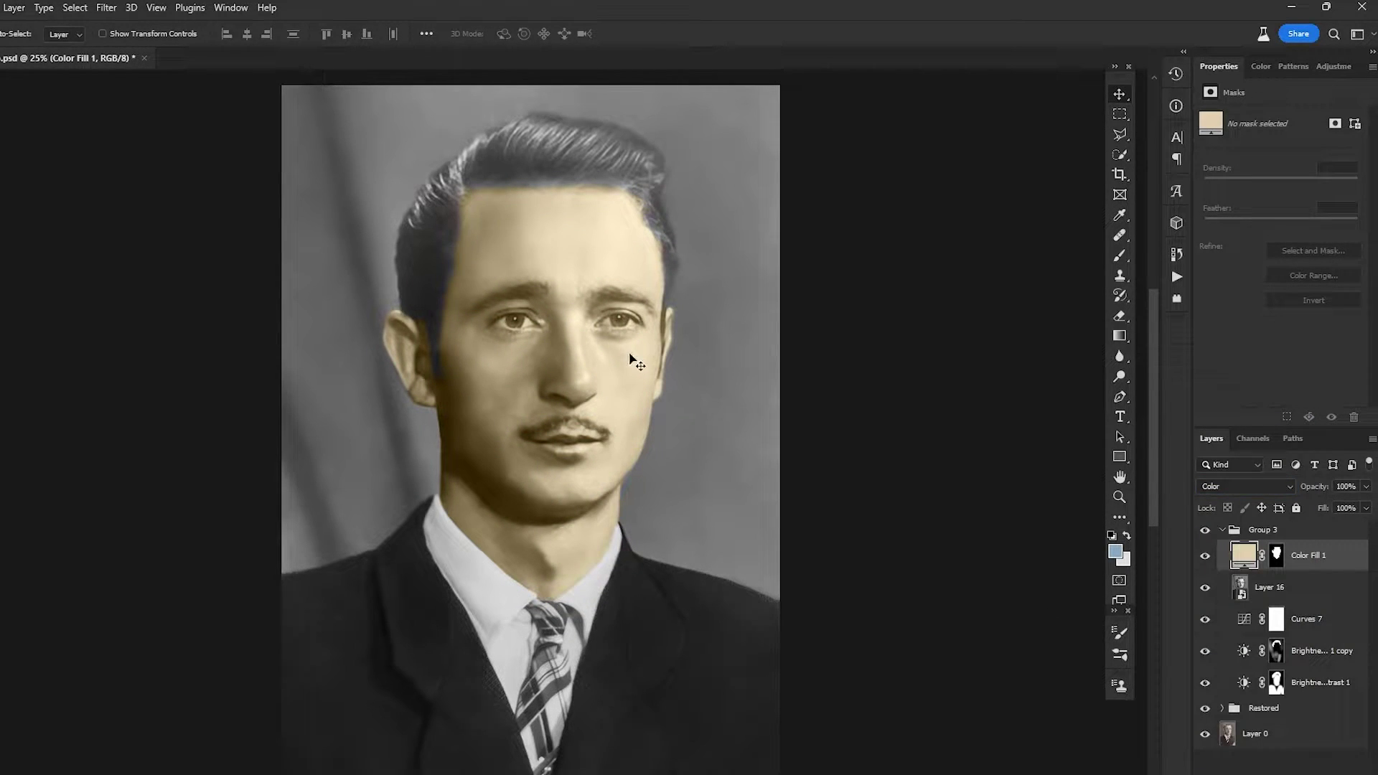
- Shift the skin fill from yellowish beige to a more natural skin tone, eacab3
scroll(587, 470, "up", 1)
double_click(1244, 560)
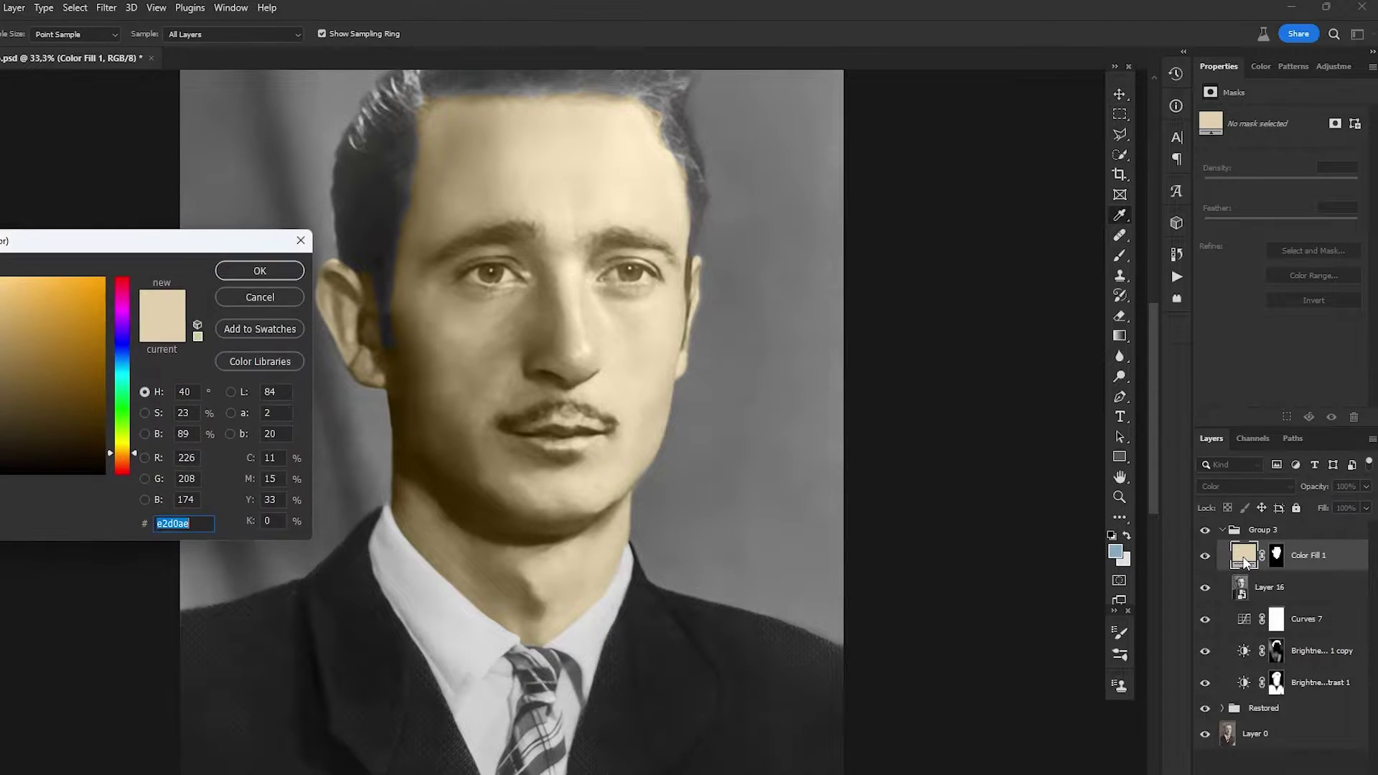
left_click(127, 457)
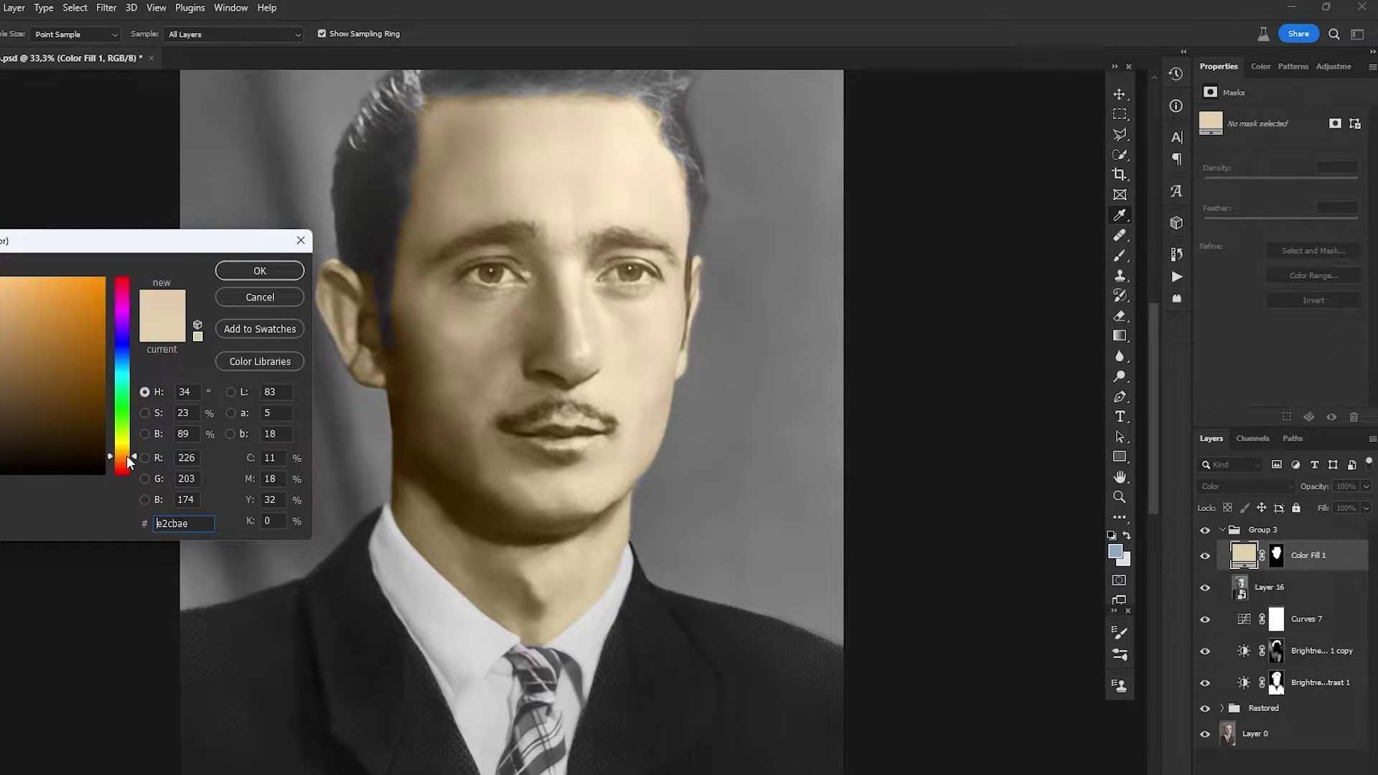
left_click_drag(25, 382, 0, 338)
left_click(22, 310)
left_click_drag(126, 454, 126, 468)
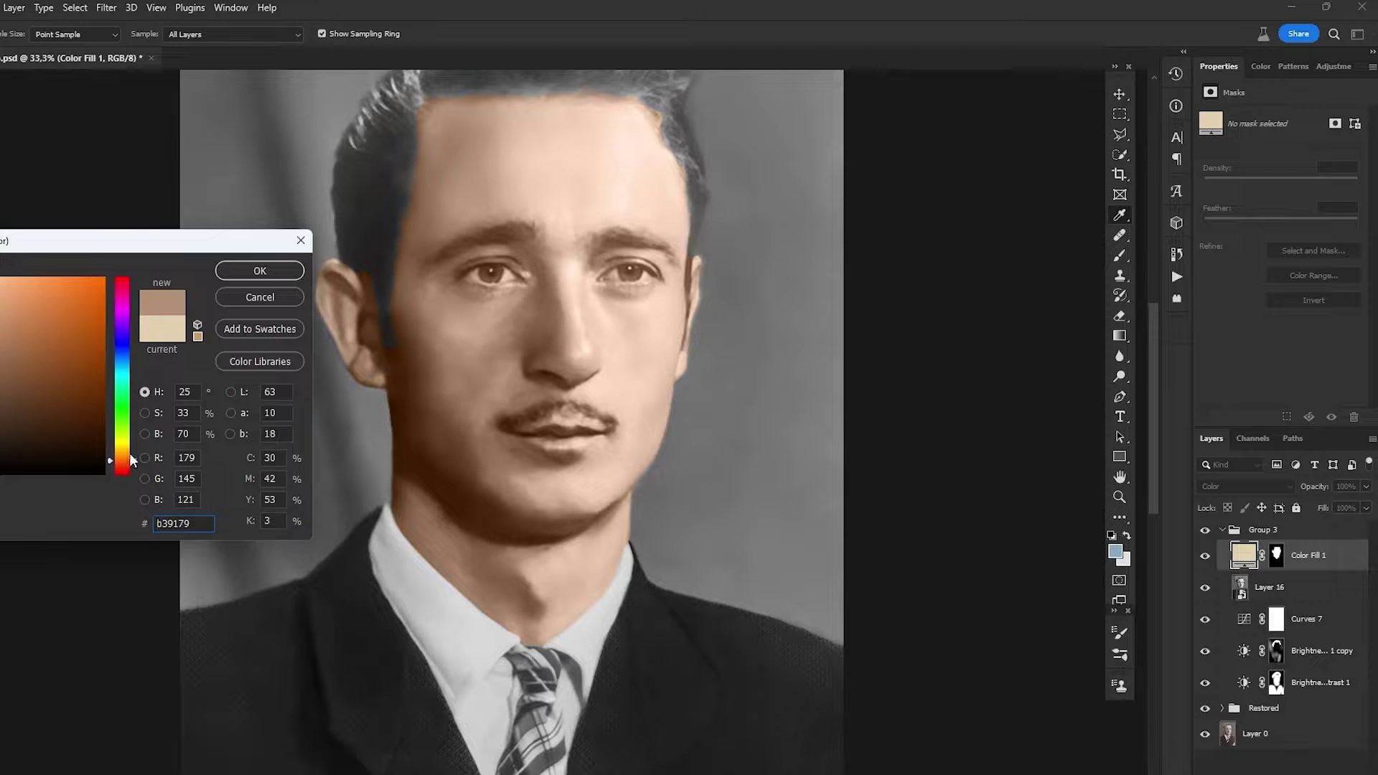
type("ceb4a1")
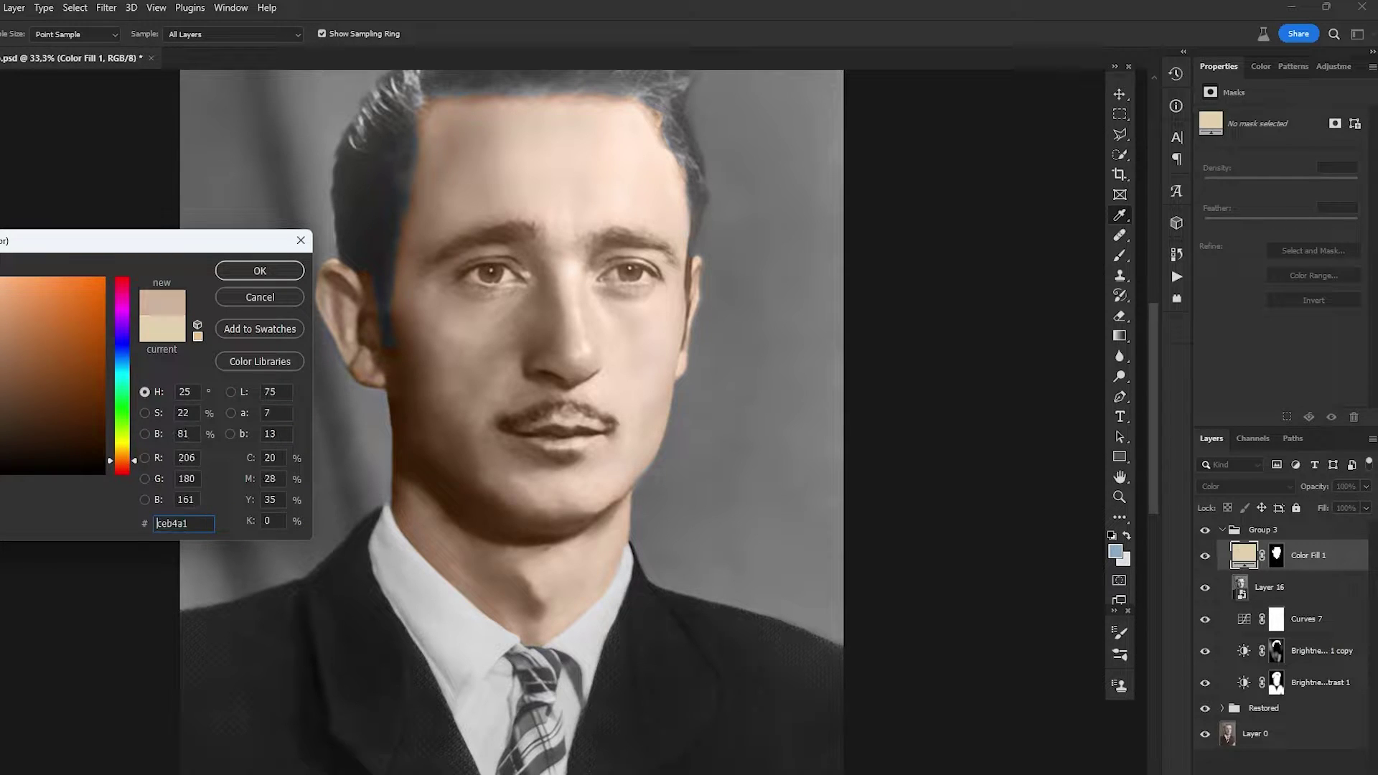
key("ctrl+a")
type("eacab3")
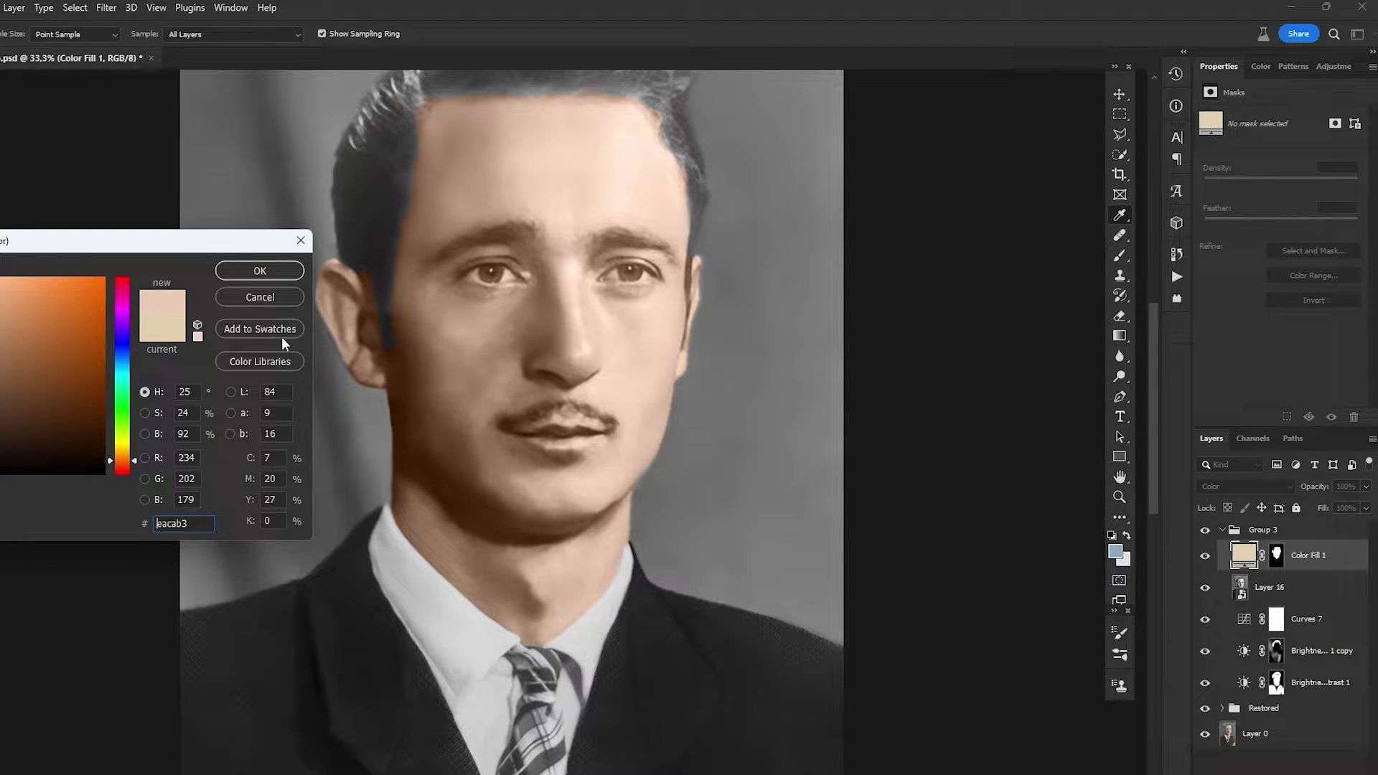
key("Return")
- Start a quick selection of the hair on Layer 16 with an 84-pixel brush, from the near sideburn to the far temple
scroll(743, 399, "up", 1)
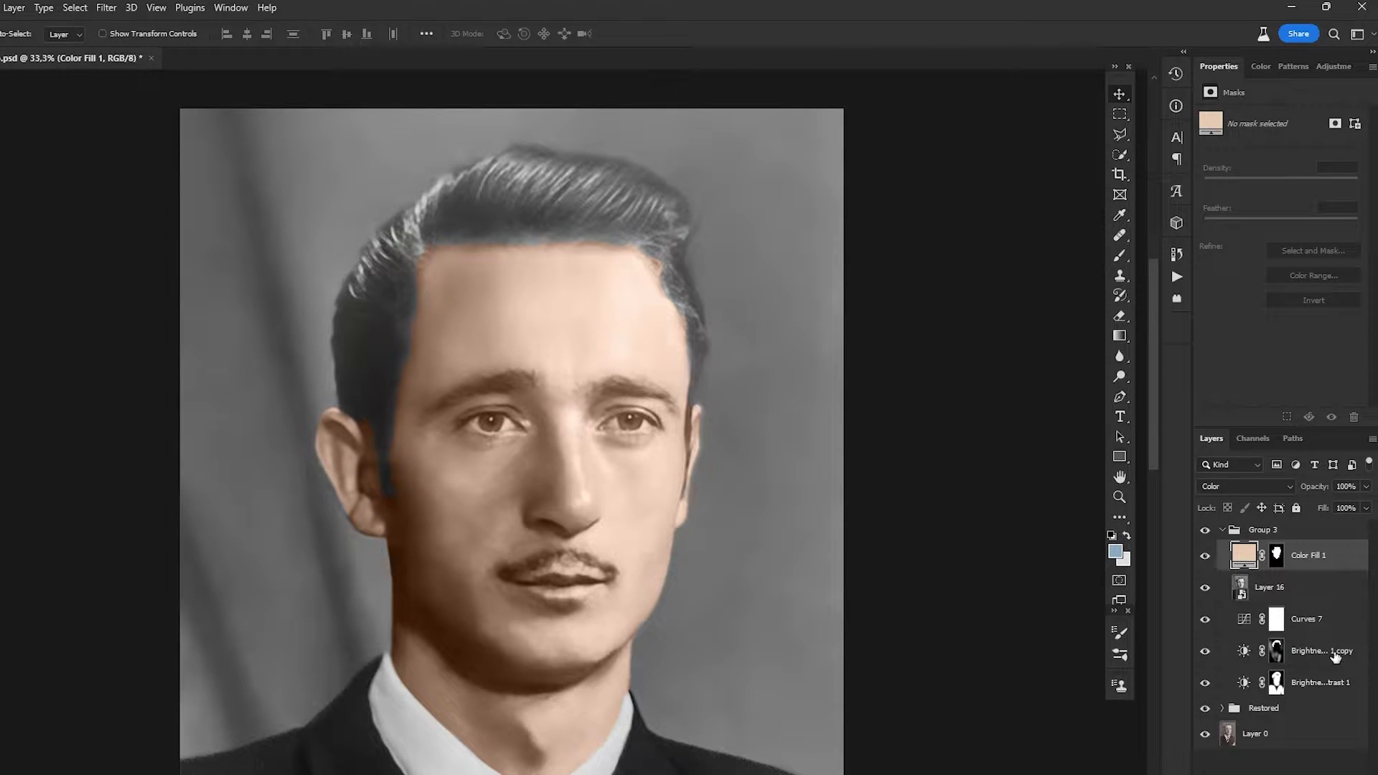
left_click(1261, 588)
key("w")
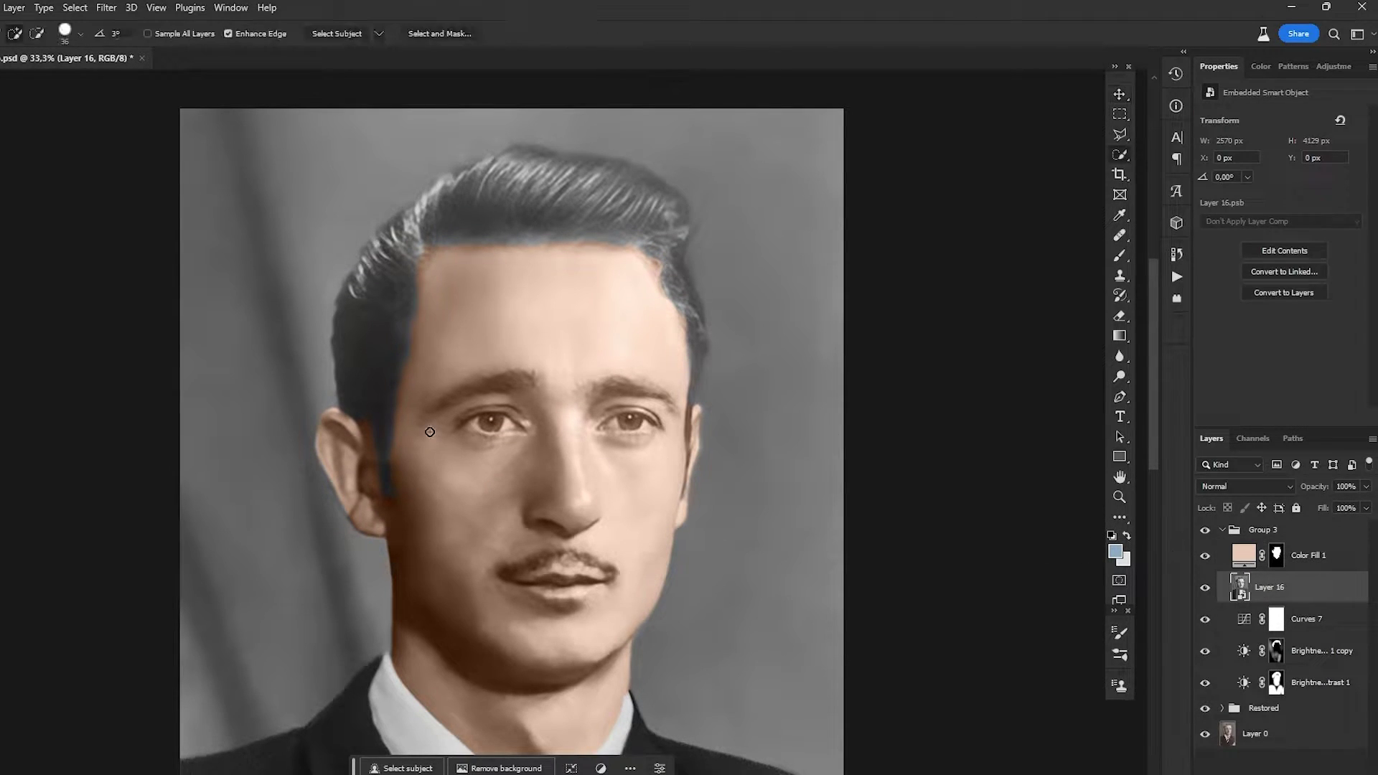
key("bracketright")
key("bracketright")
key("bracketright")
key("bracketright")
key("bracketright")
mouse_move(378, 373)
left_mouse_down()
mouse_move(387, 480)
mouse_move(372, 355)
mouse_move(383, 308)
mouse_move(437, 233)
mouse_move(379, 280)
mouse_move(379, 257)
mouse_move(481, 192)
mouse_move(443, 195)
mouse_move(490, 180)
mouse_move(539, 171)
mouse_move(582, 186)
mouse_move(647, 236)
mouse_move(678, 307)
left_mouse_up()
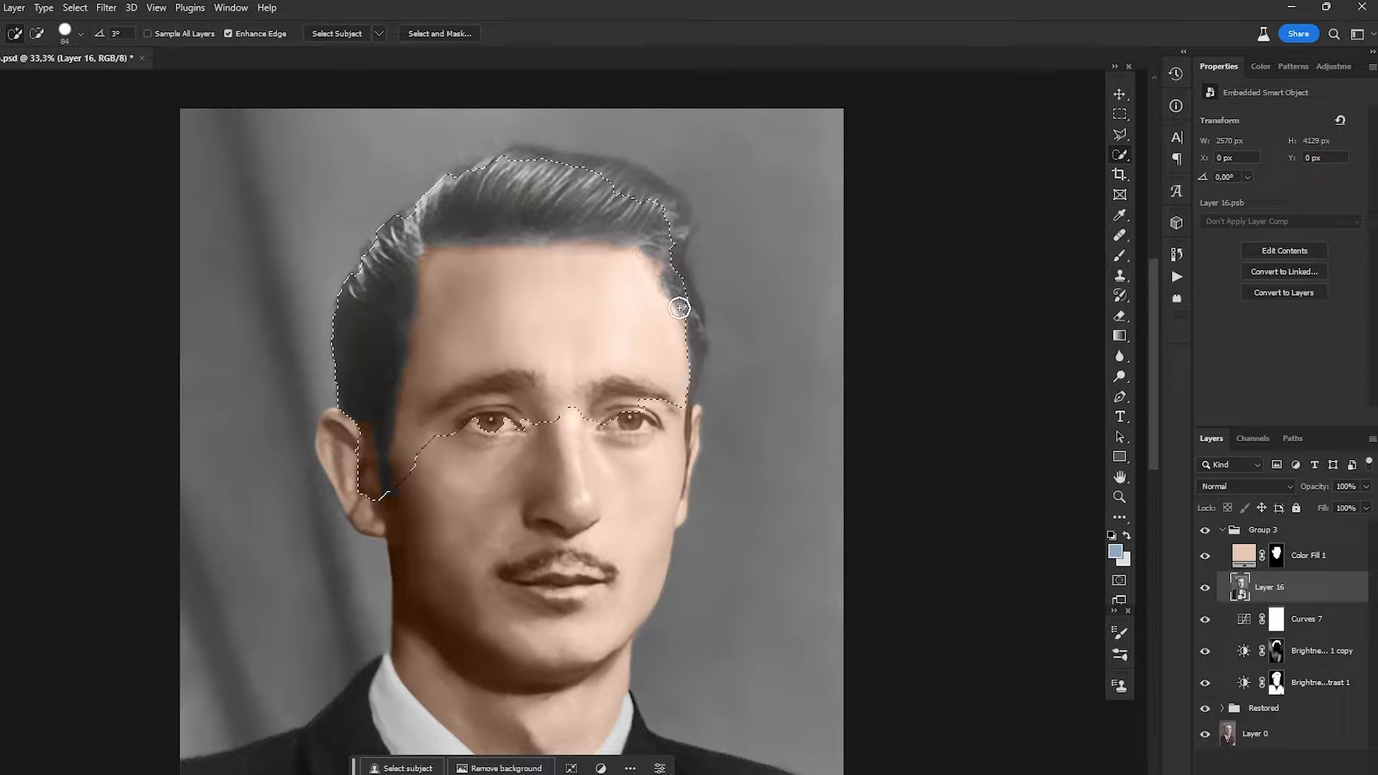
- Add the remaining hair on the crown and far side, and subtract the forehead and face from the selection
mouse_move(685, 380)
left_mouse_down()
mouse_move(690, 315)
mouse_move(664, 215)
mouse_move(601, 186)
left_mouse_up()
mouse_move(506, 174)
left_mouse_down()
mouse_move(518, 170)
mouse_move(455, 184)
mouse_move(481, 173)
left_mouse_up()
mouse_move(424, 461)
left_mouse_down()
mouse_move(372, 481)
mouse_move(360, 463)
mouse_move(363, 500)
mouse_move(357, 440)
mouse_move(360, 488)
mouse_move(416, 481)
mouse_move(456, 307)
mouse_move(488, 274)
mouse_move(573, 319)
mouse_move(615, 418)
mouse_move(633, 340)
mouse_move(654, 372)
left_mouse_up()
mouse_move(661, 400)
left_mouse_down()
mouse_move(672, 381)
mouse_move(657, 305)
mouse_move(603, 287)
mouse_move(560, 422)
mouse_move(470, 433)
mouse_move(404, 470)
mouse_move(410, 460)
left_mouse_up()
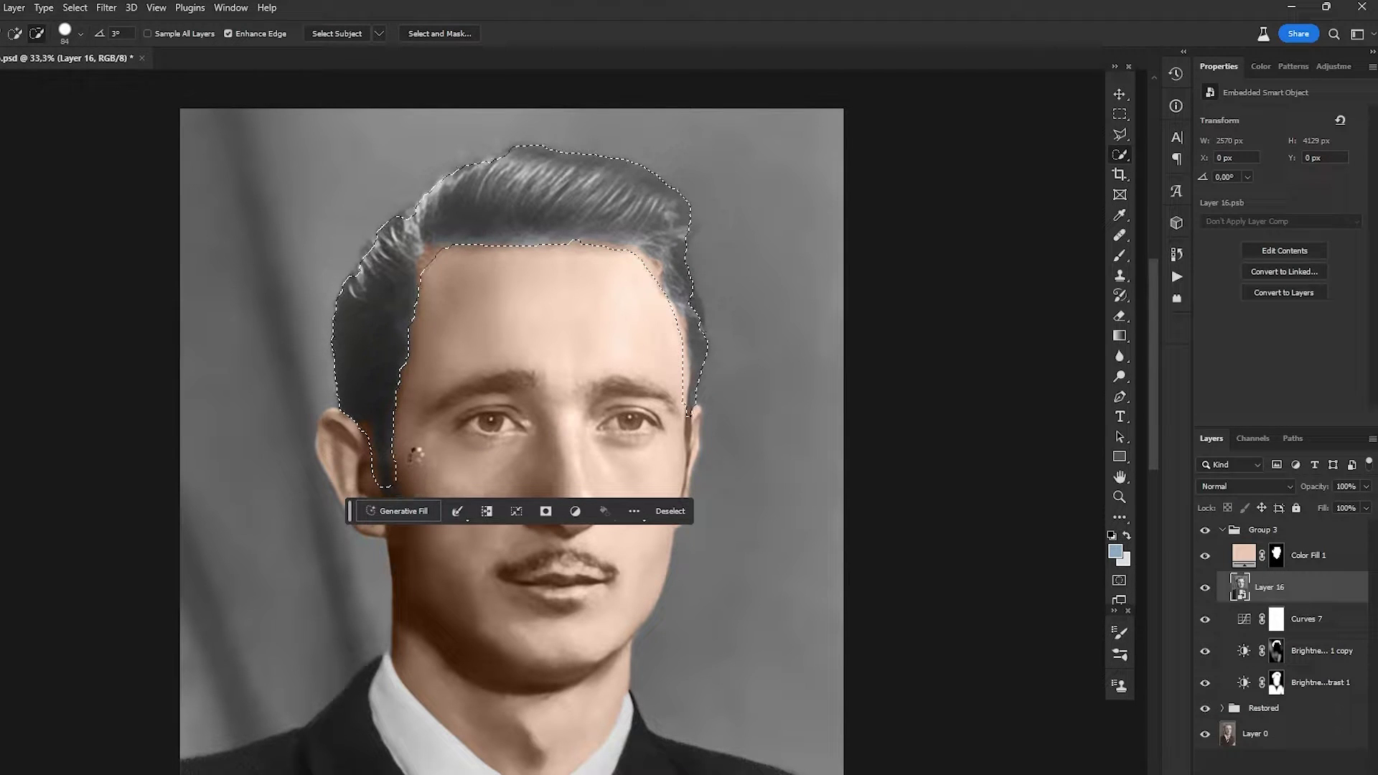
- Refine the hair selection's outer outline along the crown and far side with an 18-pixel brush
scroll(450, 283, "down", 3)
scroll(431, 323, "up", 2)
scroll(416, 364, "up", 6)
mouse_move(412, 404)
left_mouse_down()
mouse_move(386, 406)
mouse_move(400, 414)
left_mouse_up()
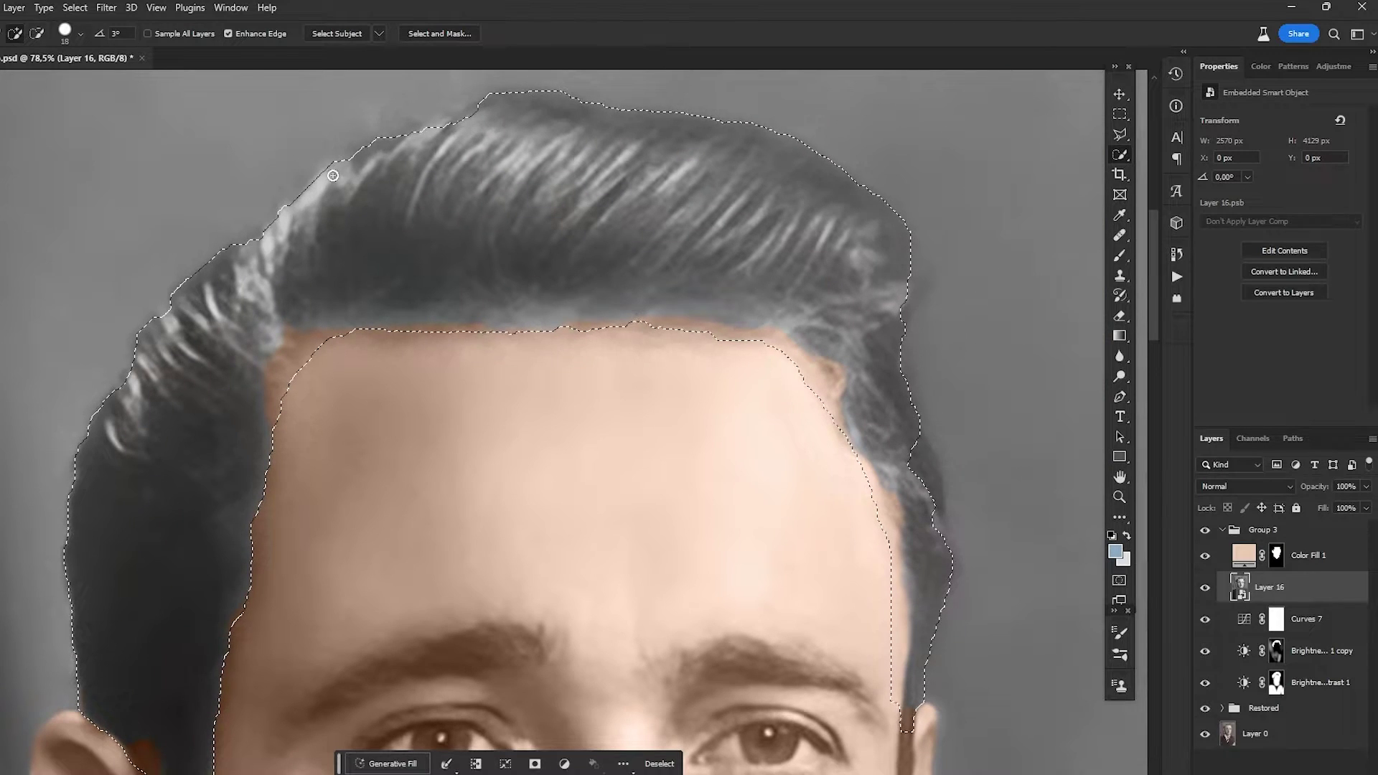
left_click_drag(910, 301, 824, 253)
scroll(769, 403, "down", 3)
scroll(769, 403, "down", 5)
scroll(521, 219, "up", 4)
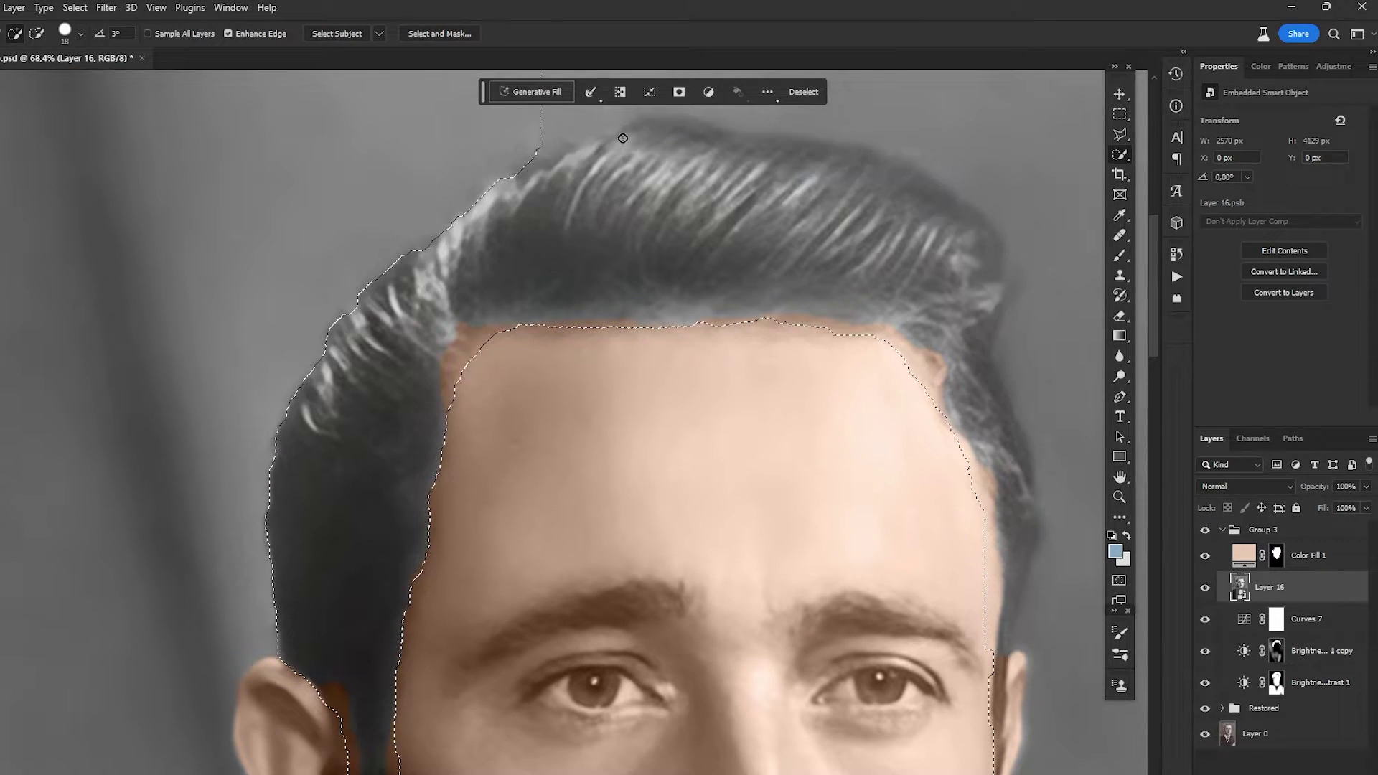
scroll(424, 337, "down", 4)
scroll(424, 337, "up", 3)
- Add a solid color fill layer masked to the hair selection, using the brown 684015
left_click(1251, 772)
left_click(1328, 513)
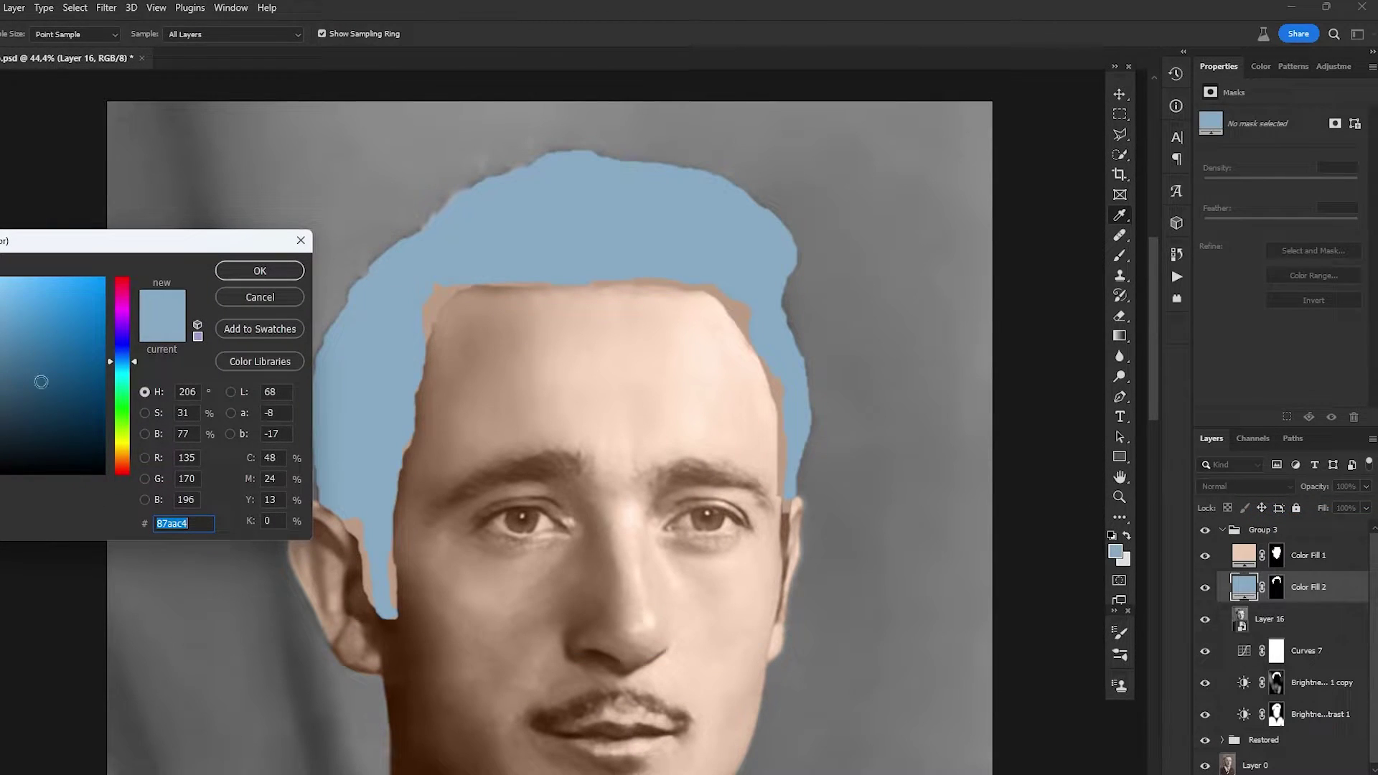
left_click(123, 457)
mouse_move(57, 413)
left_mouse_down()
mouse_move(81, 402)
mouse_move(66, 394)
left_mouse_up()
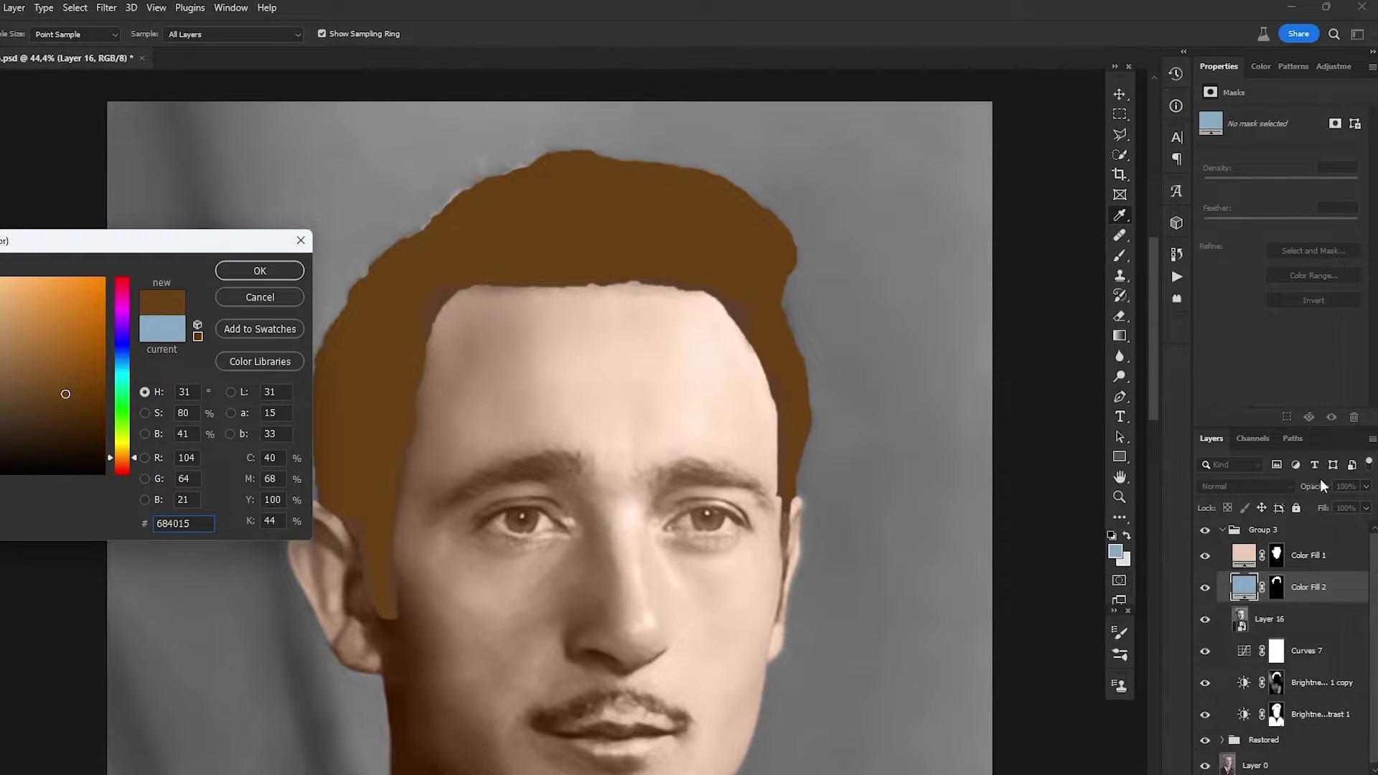
key("Return")
- Set the hair fill layer's blend mode to Color
left_click(1238, 485)
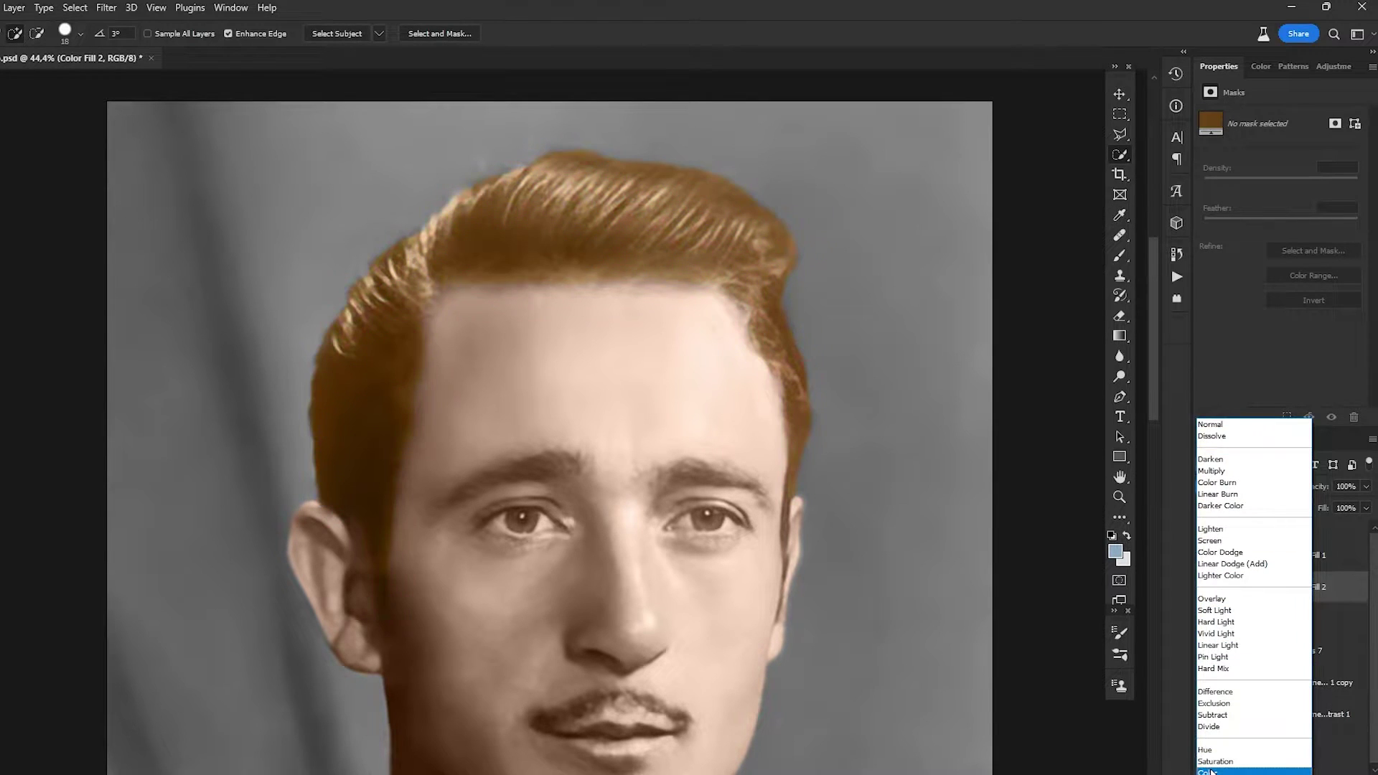
left_click(1212, 772)
scroll(859, 465, "down", 2)
left_click_drag(740, 360, 507, 265)
scroll(449, 310, "down", 1)
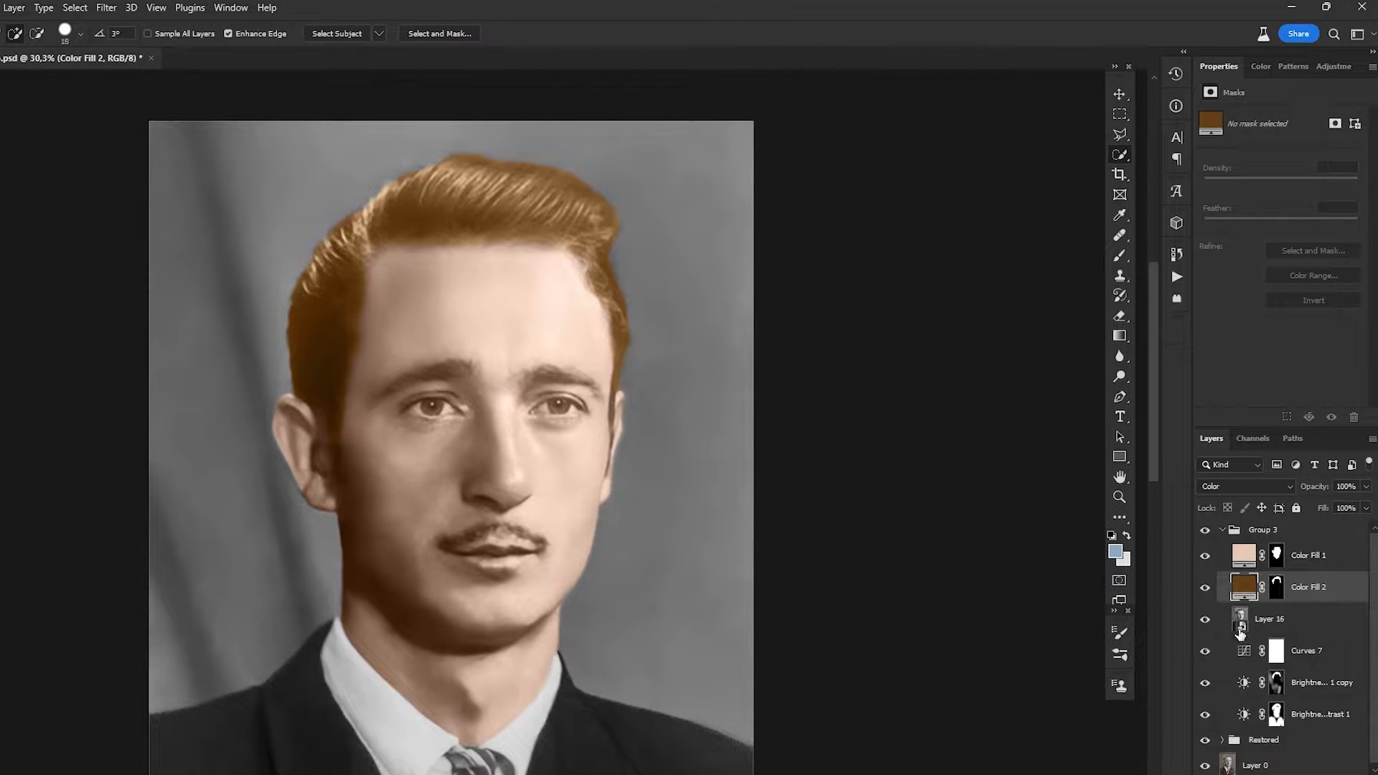
- Change the hair fill to the darker reddish brown 3b1500
double_click(1245, 590)
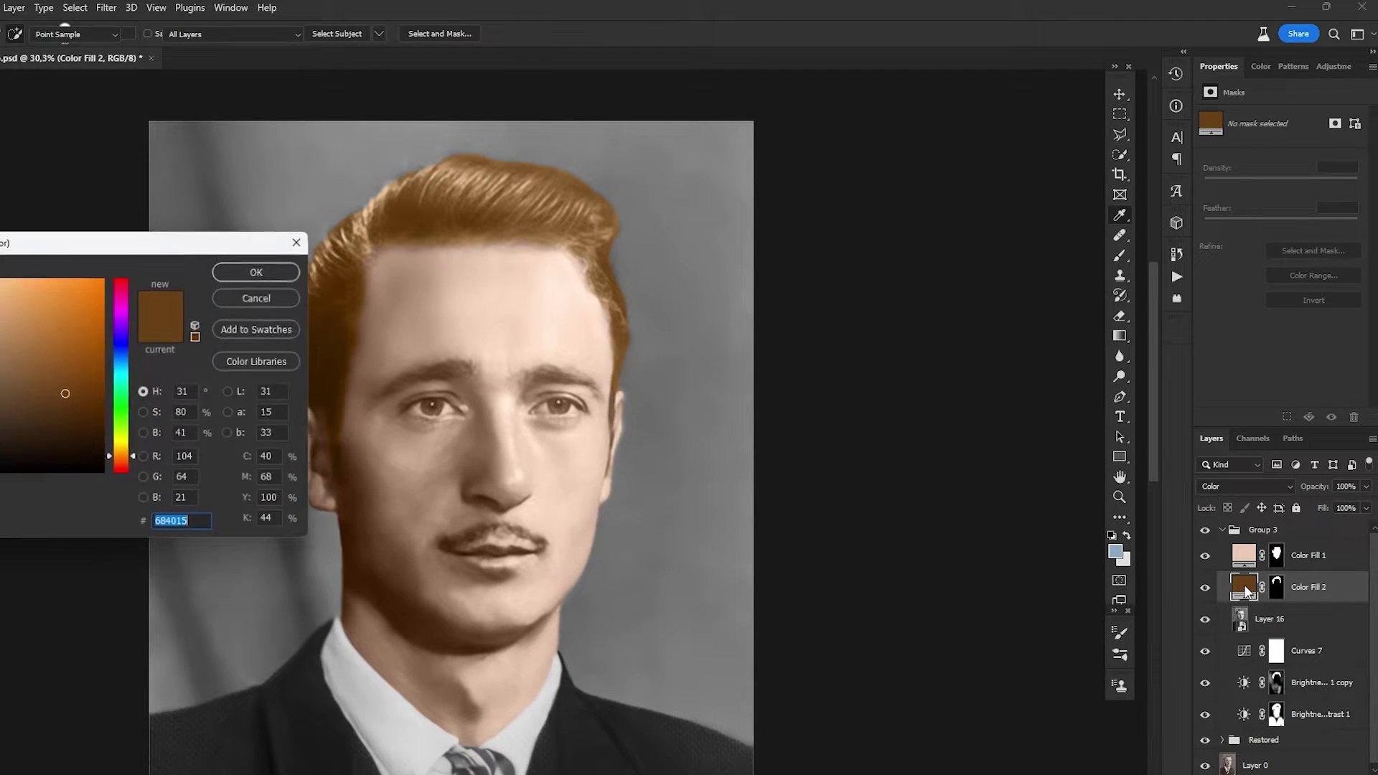
left_click(79, 430)
mouse_move(80, 430)
left_mouse_down()
mouse_move(100, 422)
mouse_move(128, 463)
mouse_move(106, 429)
left_mouse_up()
left_click(78, 443)
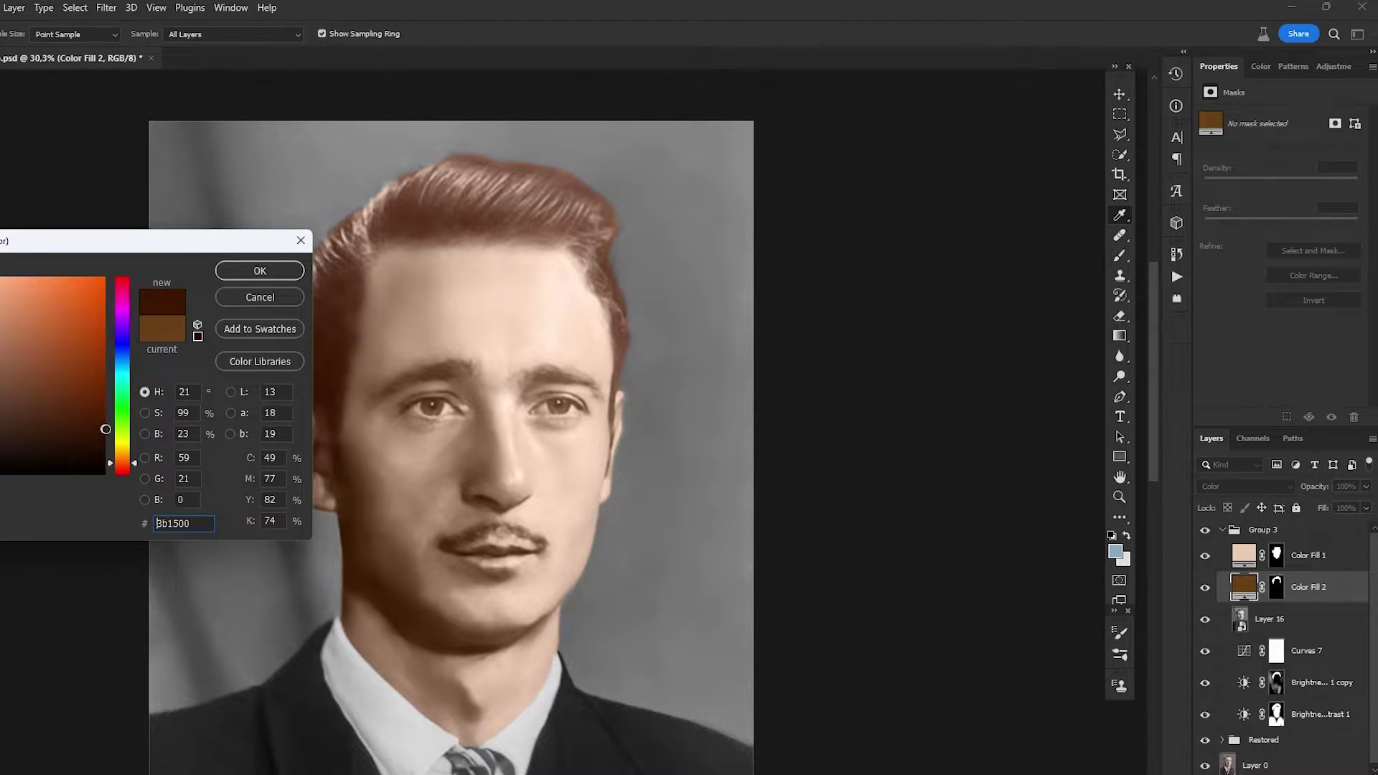
key("Return")
- Rename the hair color fill layer as Hair
mouse_move(646, 510)
left_mouse_down()
mouse_move(738, 409)
mouse_move(828, 388)
left_mouse_up()
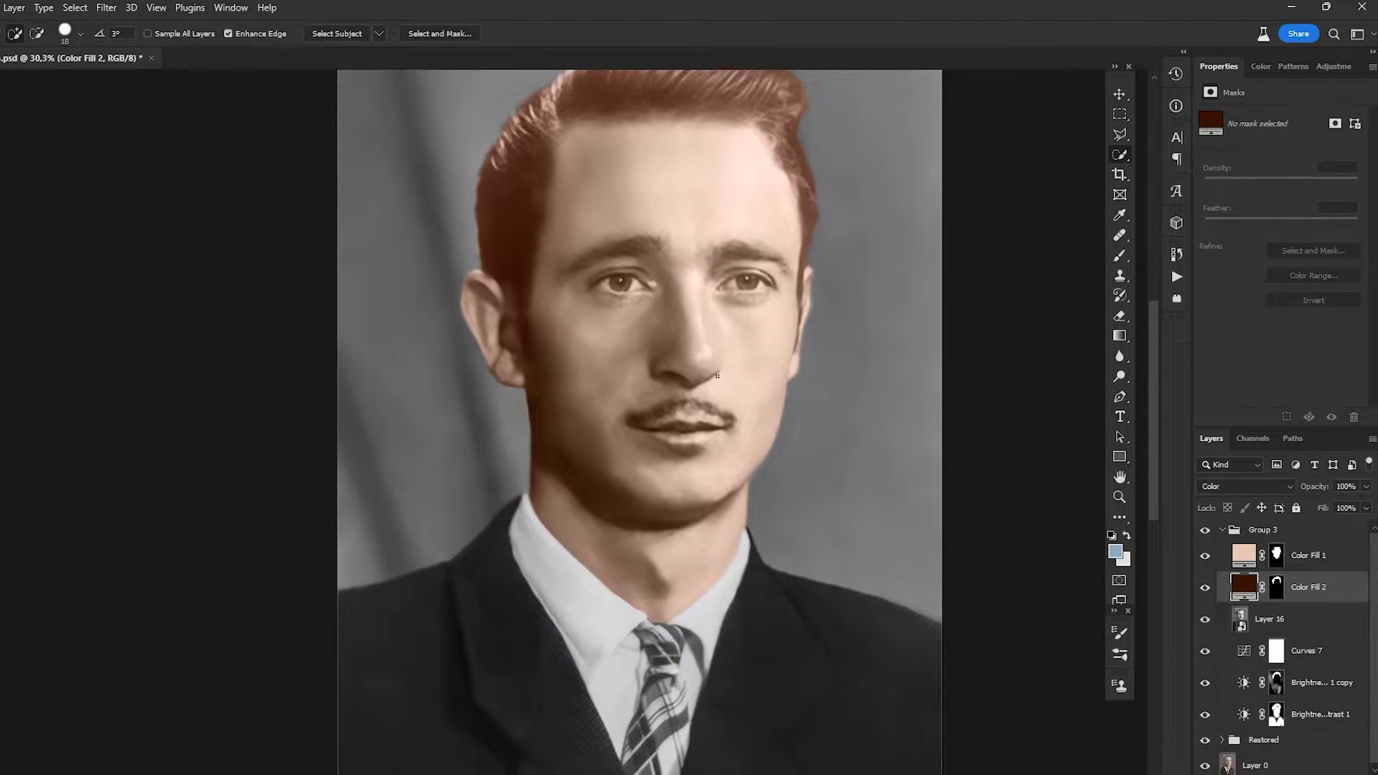
scroll(717, 375, "down", 5)
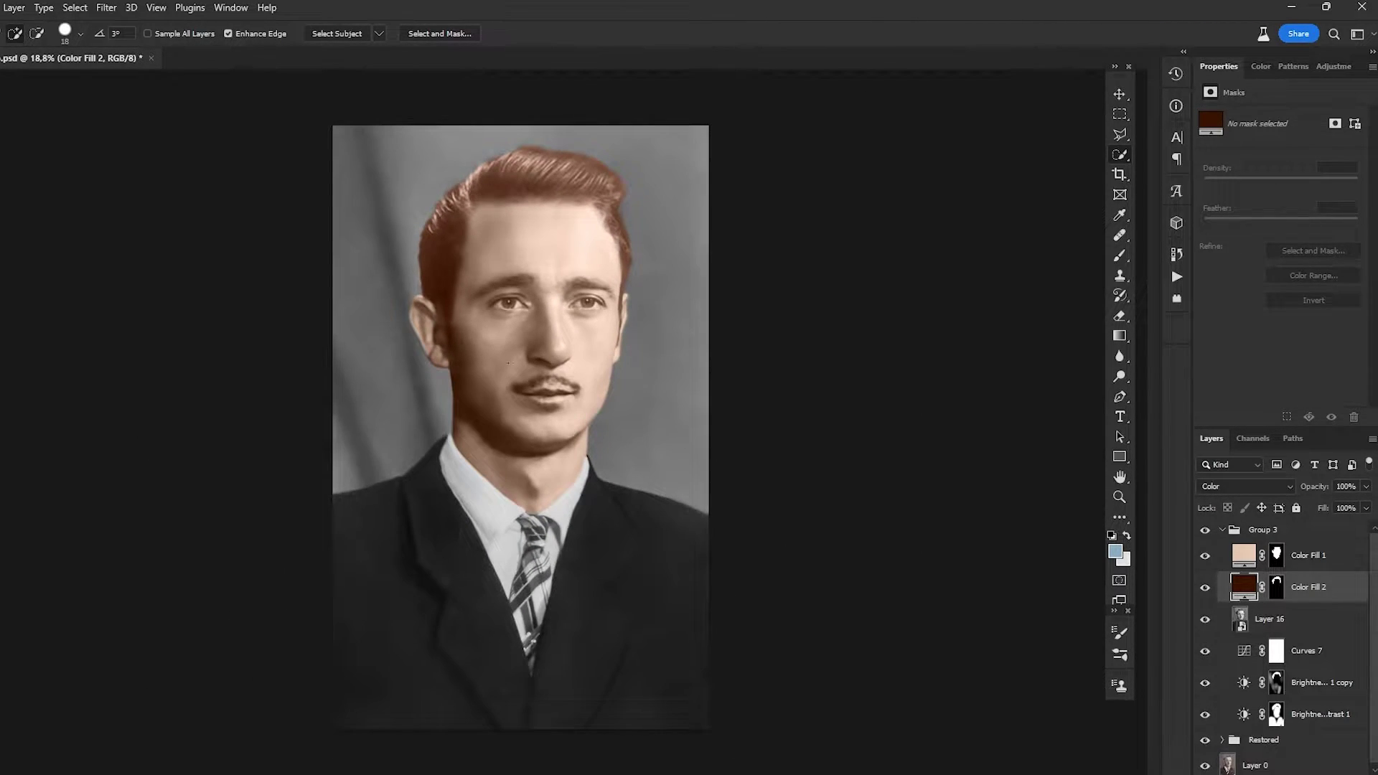
scroll(501, 371, "up", 5)
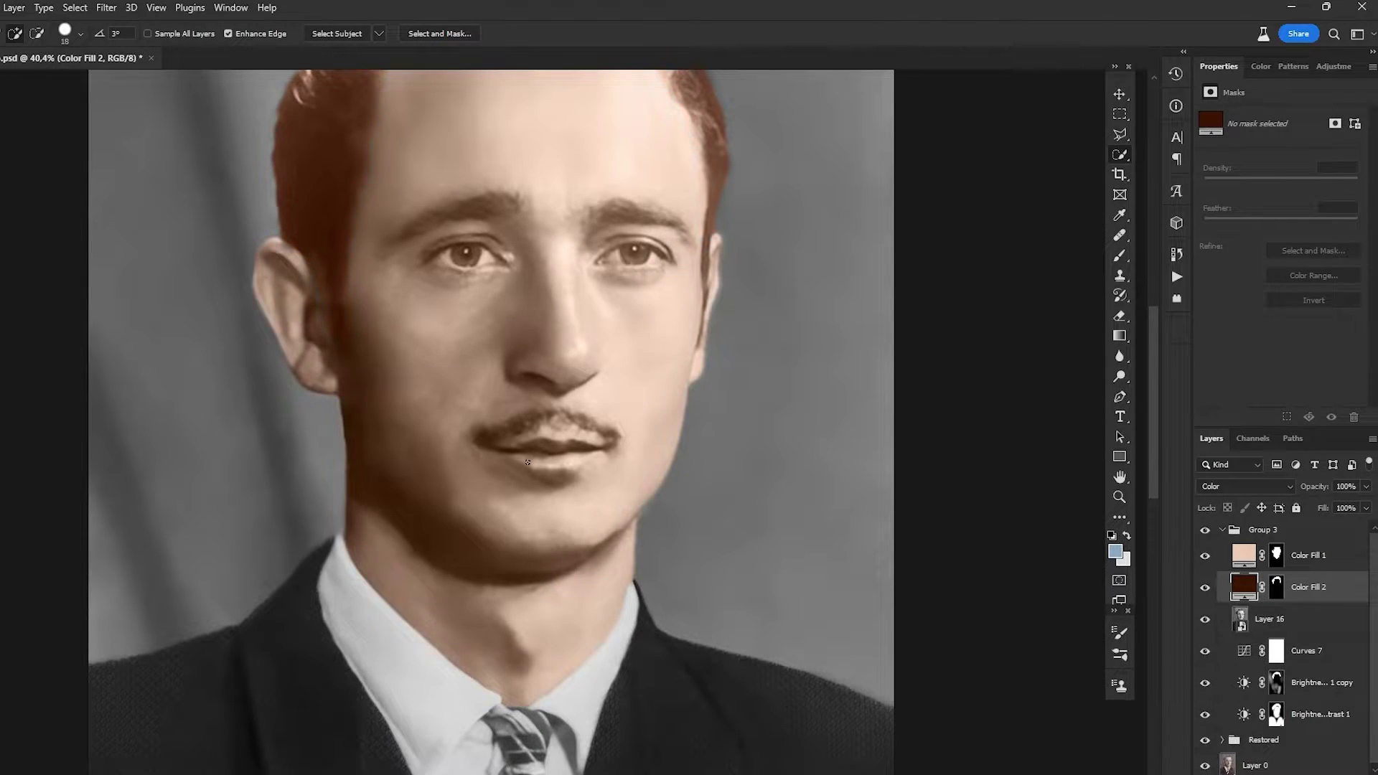
scroll(480, 454, "down", 3)
scroll(471, 254, "down", 1)
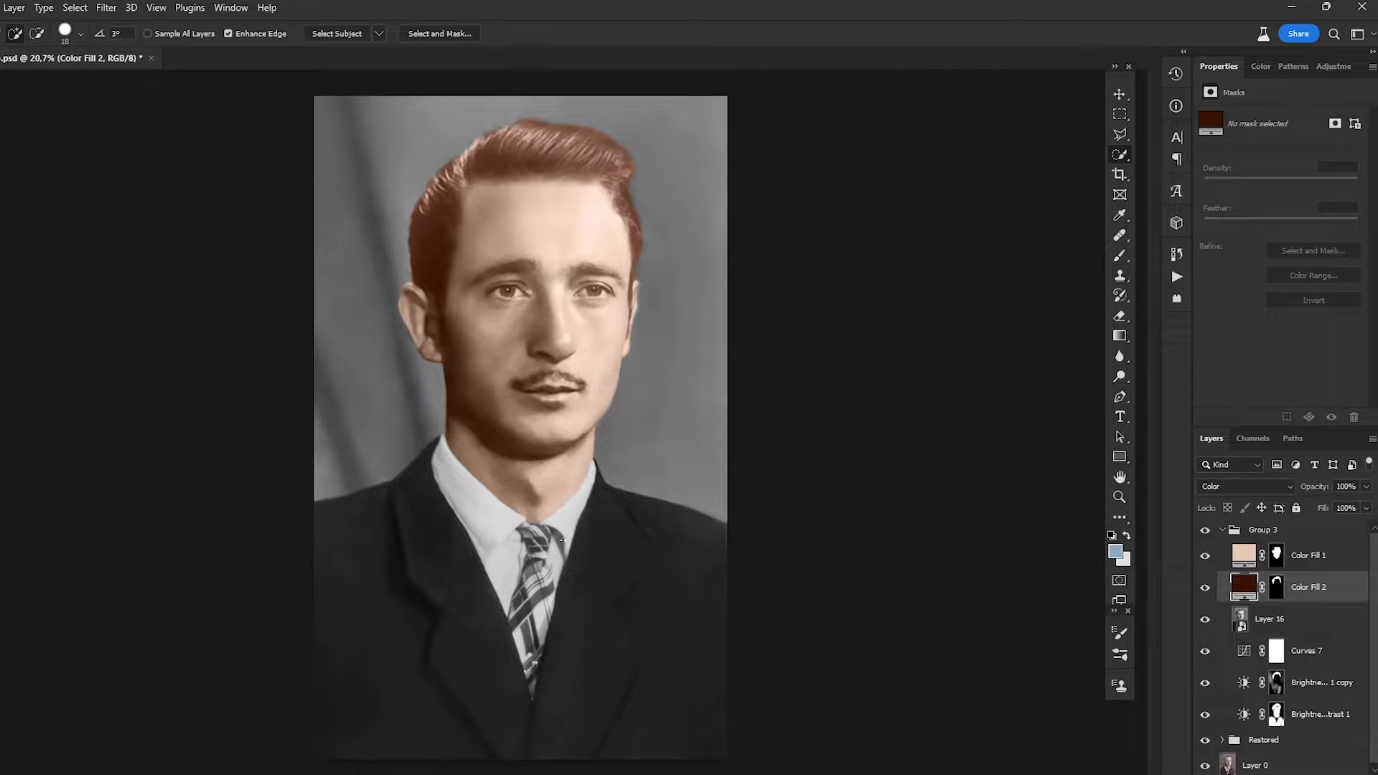
double_click(1308, 589)
type("Hair")
key("Return")
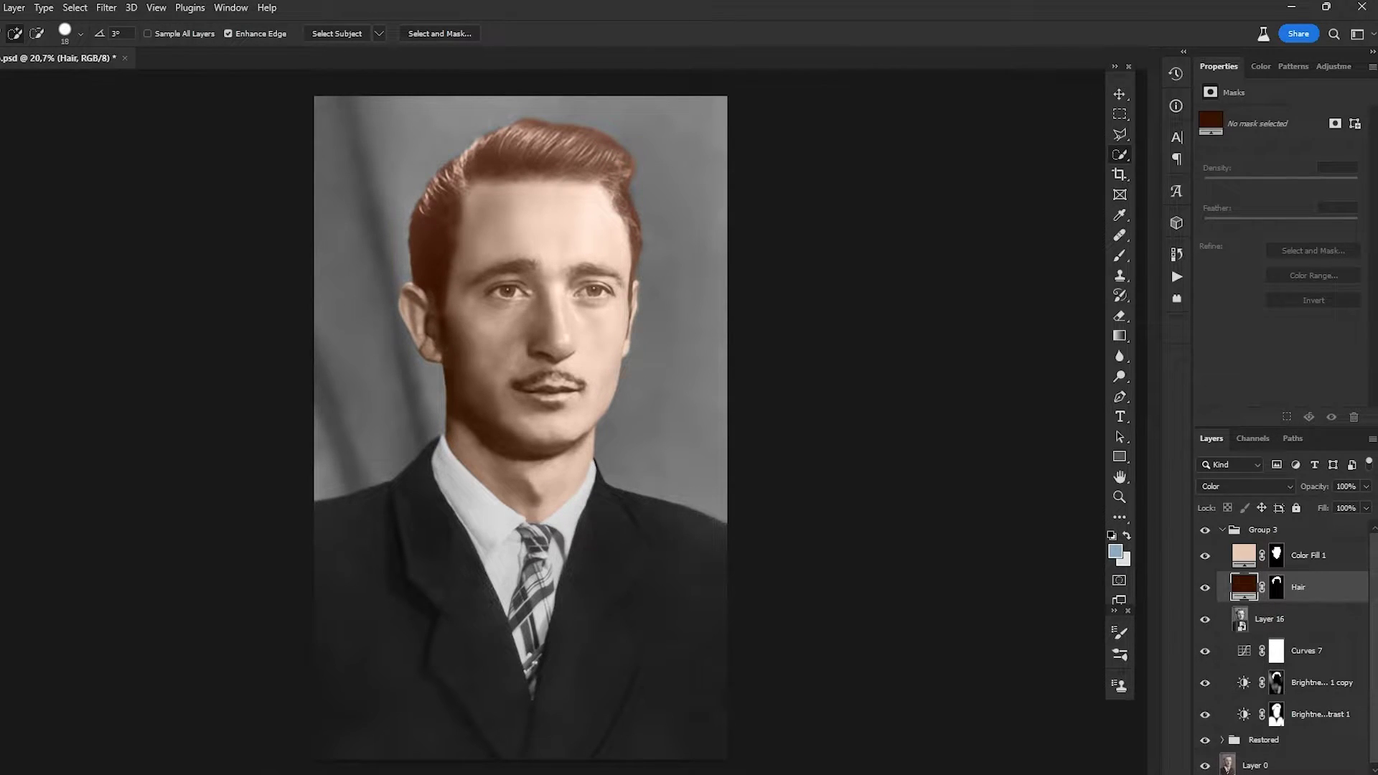
- Group the Hair layer and the skin color fill layer together
left_click(1335, 560, "shift")
key("ctrl+g")
double_click(1289, 550)
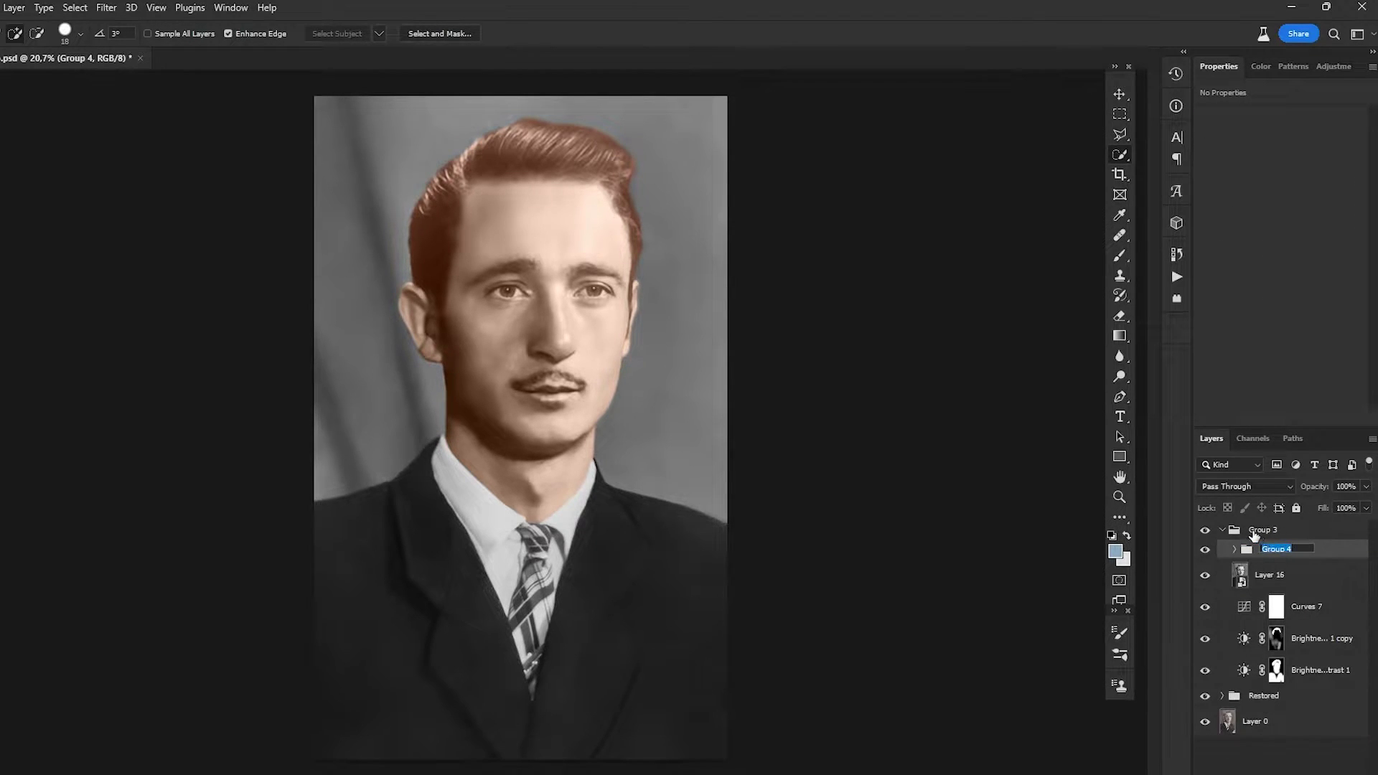
- Rename the outer layer group, Group 3, as Colorization
left_click(1254, 537)
double_click(1254, 531)
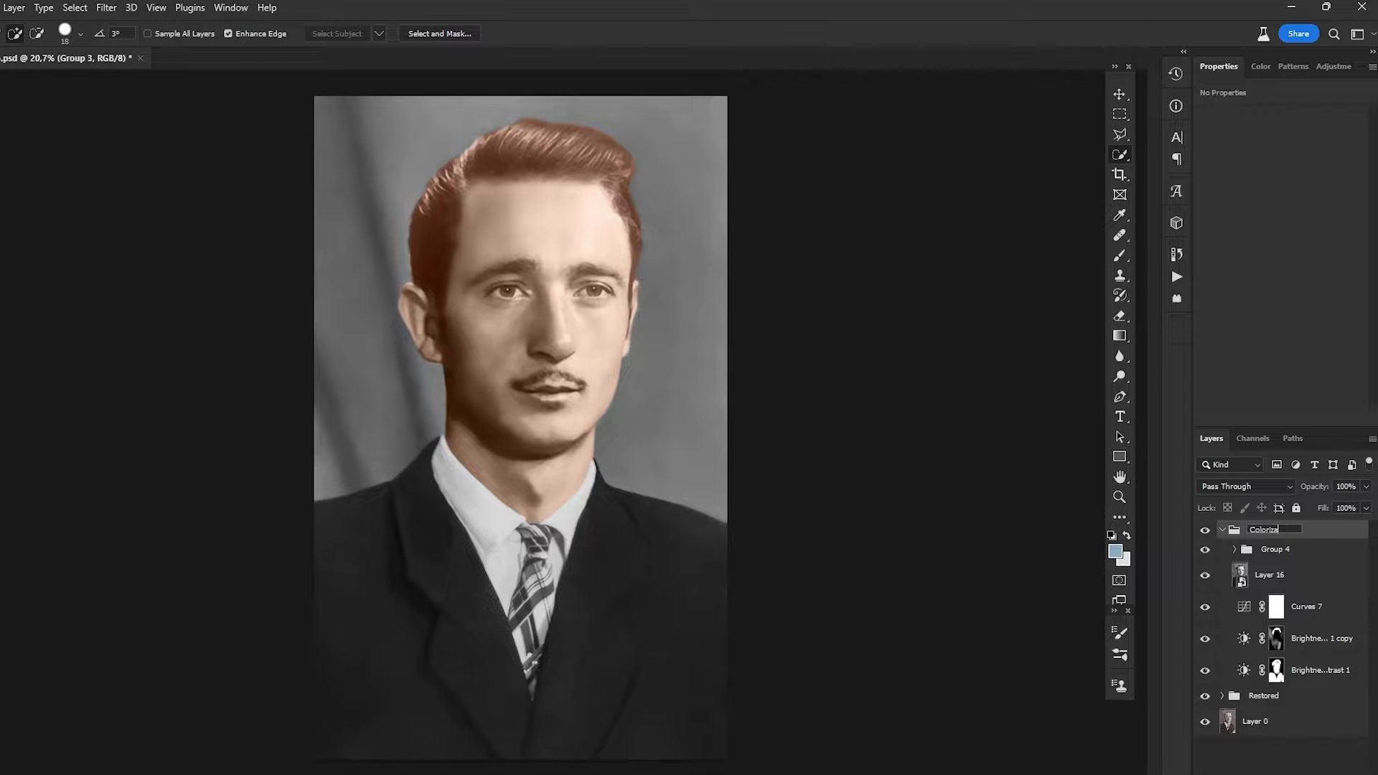
type("Colorization")
key("Return")
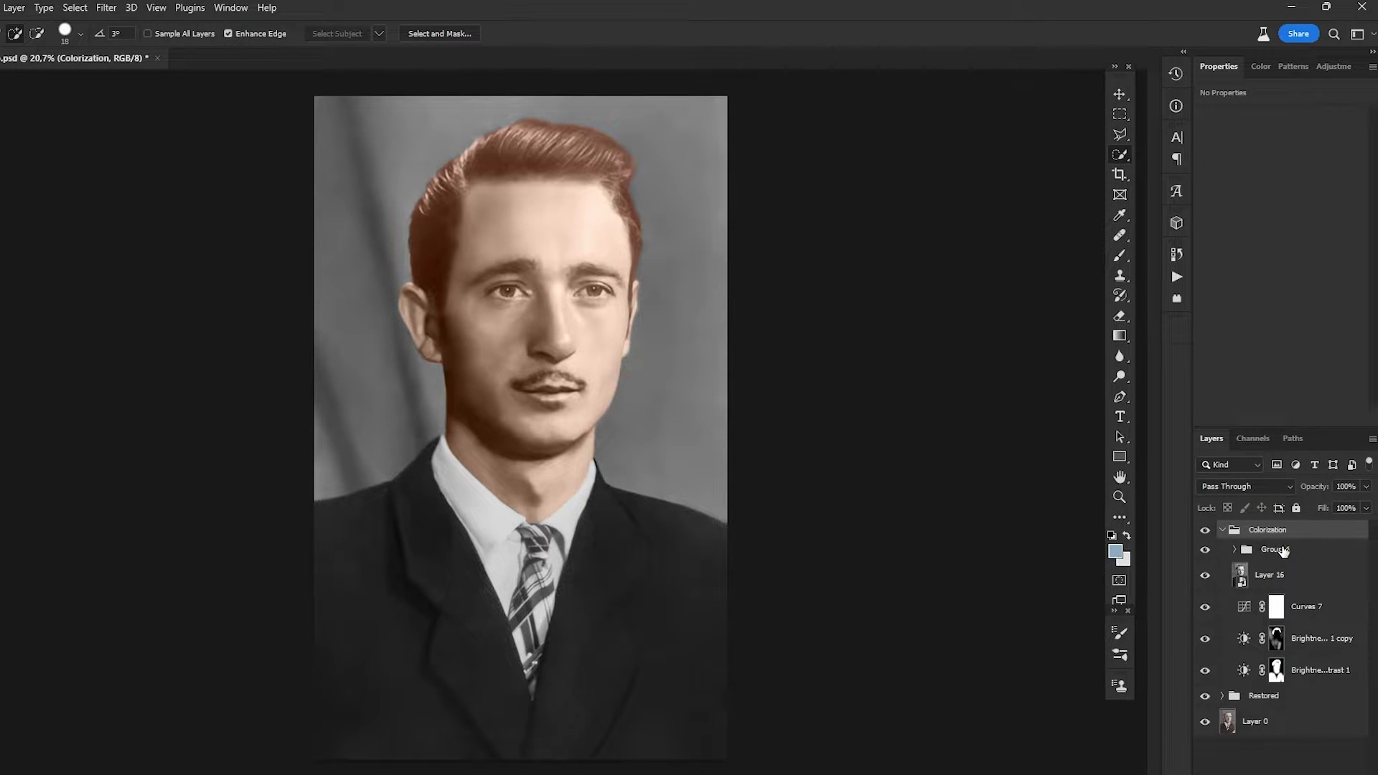
- Rename the inner layer group as Flat Colors
double_click(1283, 550)
type("F")
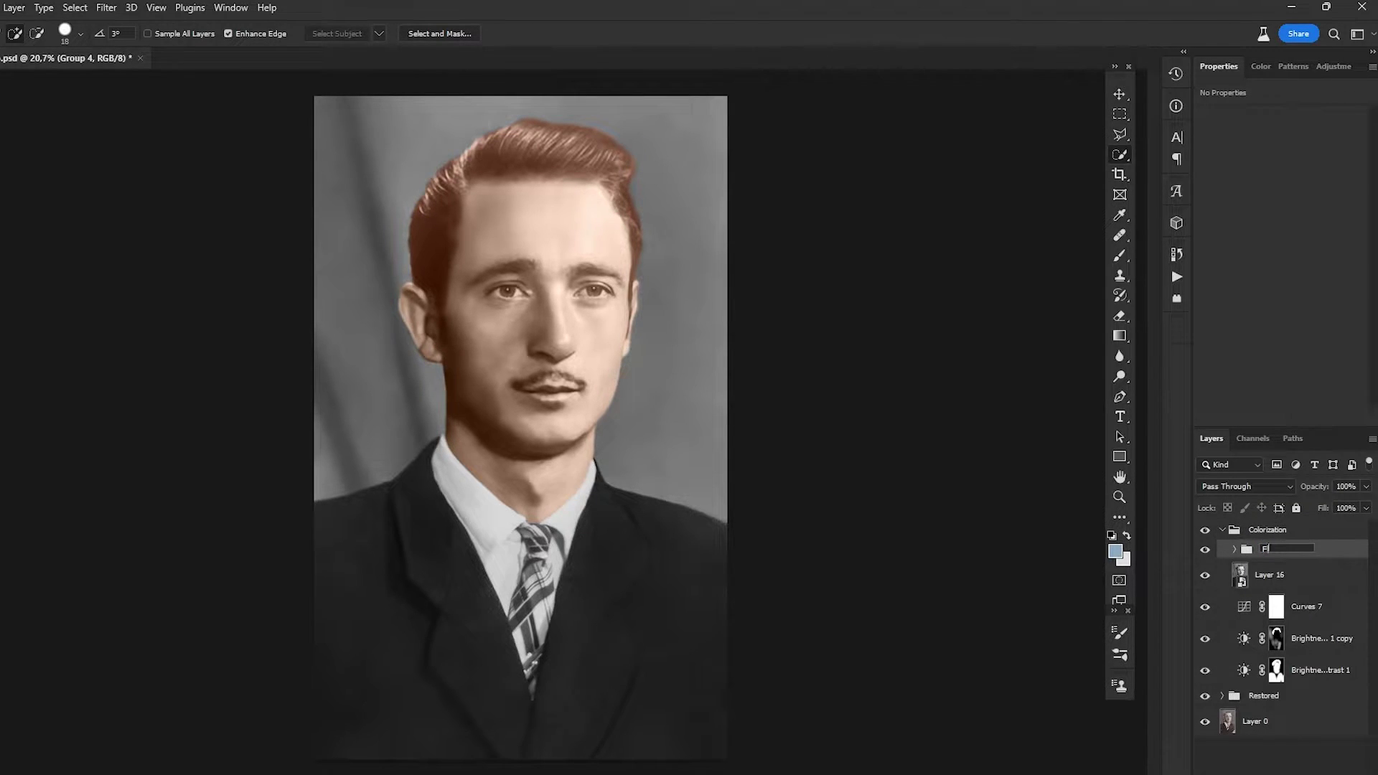
key("Return")
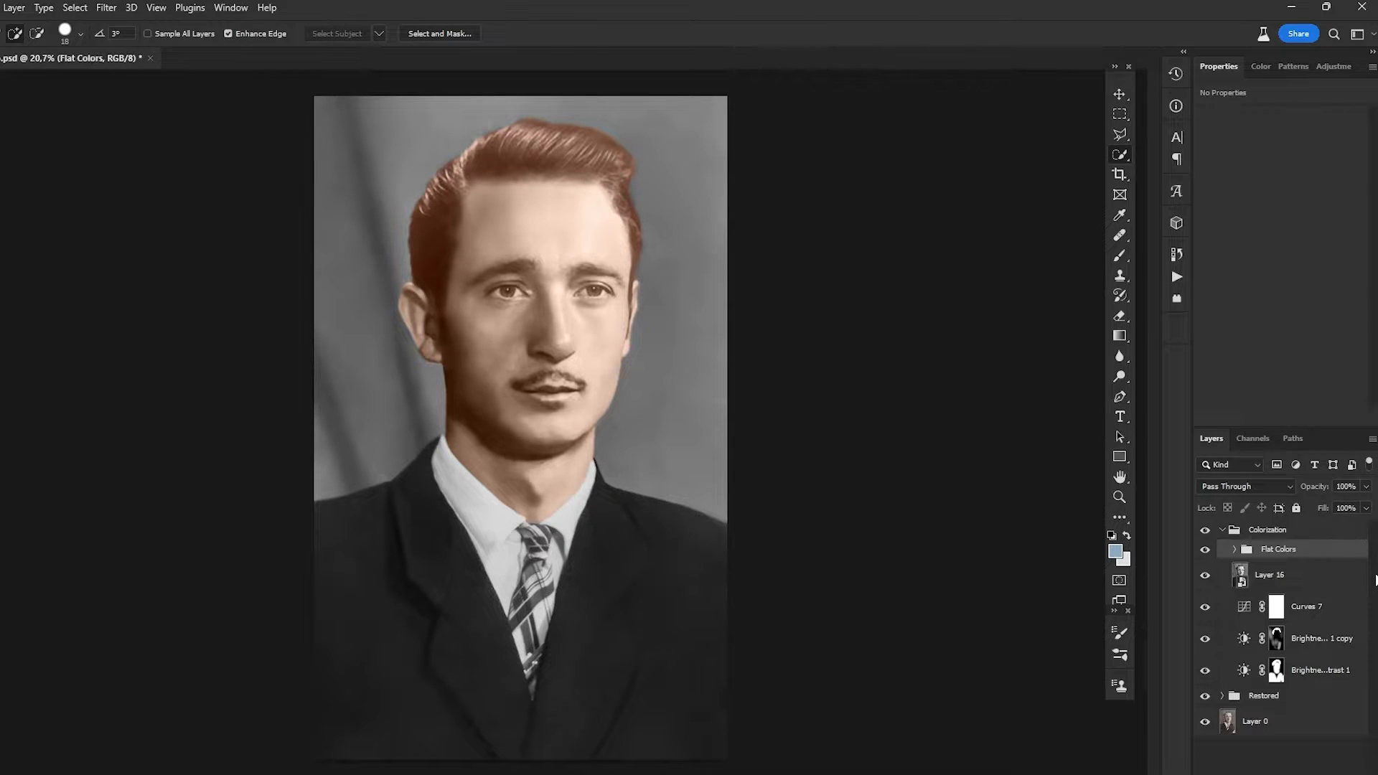
- Expand the Flat Colors group, check the skin fill by toggling its visibility, and rename that layer as Skin
left_click(1235, 549)
left_click(1256, 582)
left_click(1205, 576)
left_click(1205, 576)
double_click(1321, 575)
type("Skin")
key("Return")
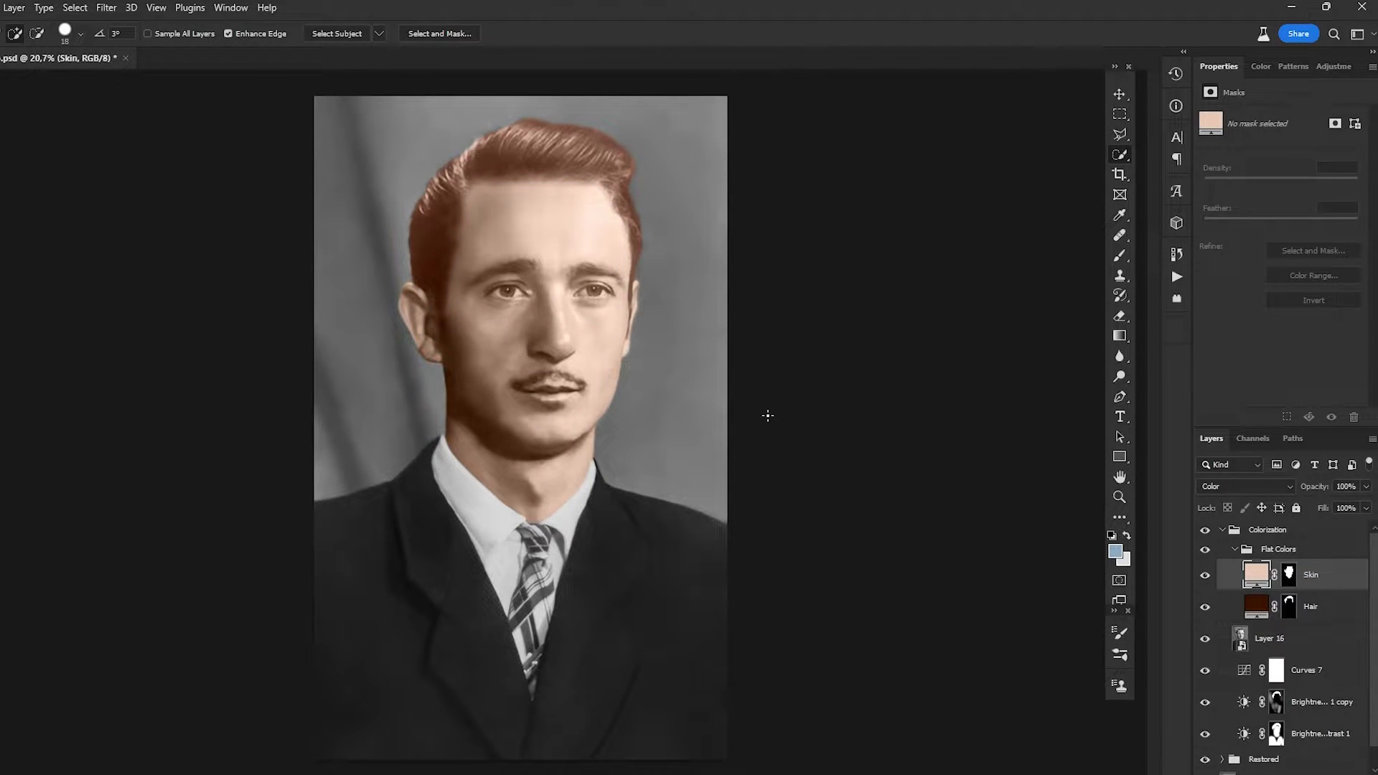
- Roughly select the dark suit jacket on Layer 16 with the Quick Selection tool
scroll(538, 343, "up", 5)
left_click_drag(570, 339, 560, 422)
scroll(904, 524, "down", 3)
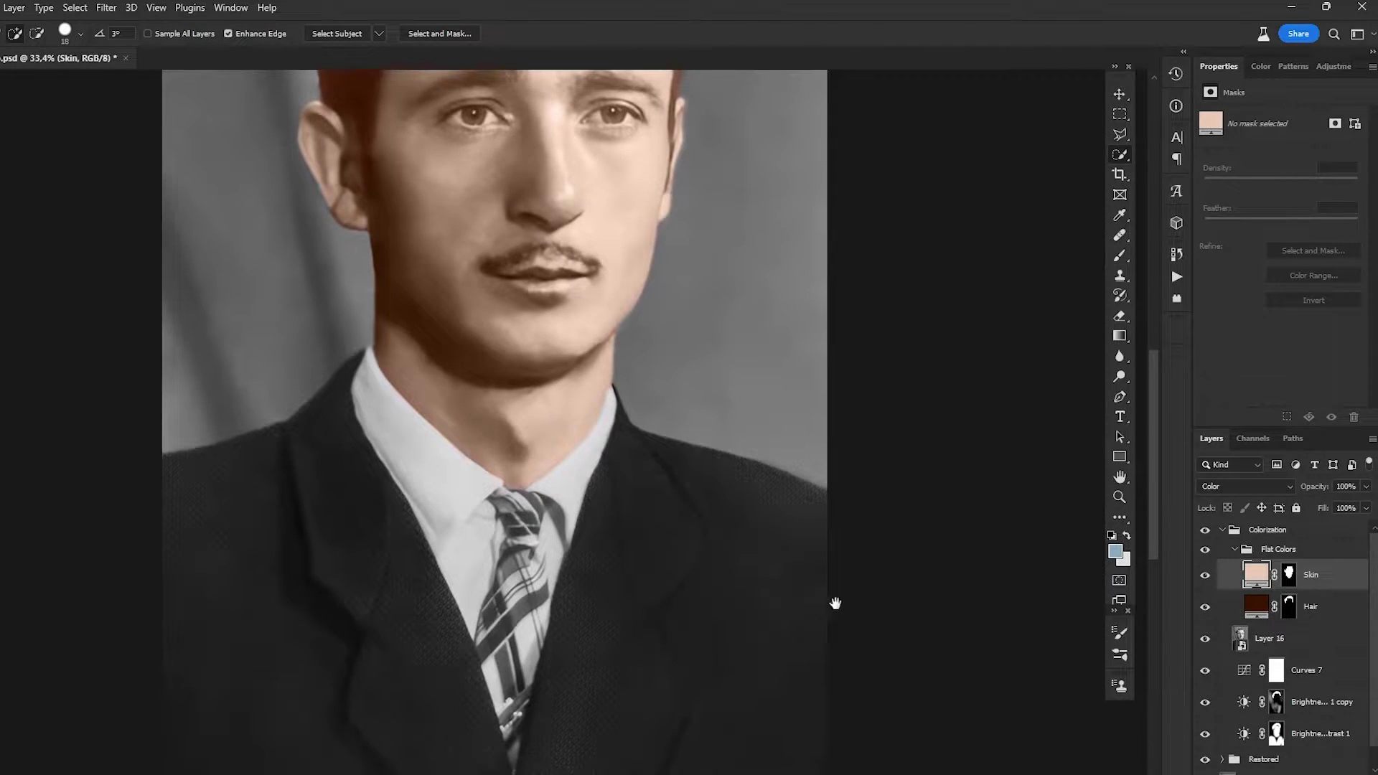
scroll(830, 615, "down", 2)
left_click(1240, 643)
mouse_move(693, 544)
left_mouse_down()
mouse_move(668, 634)
mouse_move(645, 637)
left_mouse_up()
key("bracketleft")
mouse_move(557, 726)
left_mouse_down()
mouse_move(399, 660)
mouse_move(314, 596)
mouse_move(324, 544)
left_mouse_up()
left_click_drag(483, 433, 467, 433)
mouse_move(492, 492)
left_mouse_down()
mouse_move(479, 492)
mouse_move(522, 619)
mouse_move(578, 513)
left_mouse_up()
- Refine the suit selection along the shirt collar, lapels and shoulders
scroll(528, 662, "up", 7)
left_click_drag(418, 403, 460, 517)
left_click_drag(542, 539, 497, 539)
left_click_drag(574, 287, 536, 552)
left_click_drag(502, 646, 503, 406)
left_click_drag(445, 179, 488, 646)
left_click_drag(237, 108, 658, 624)
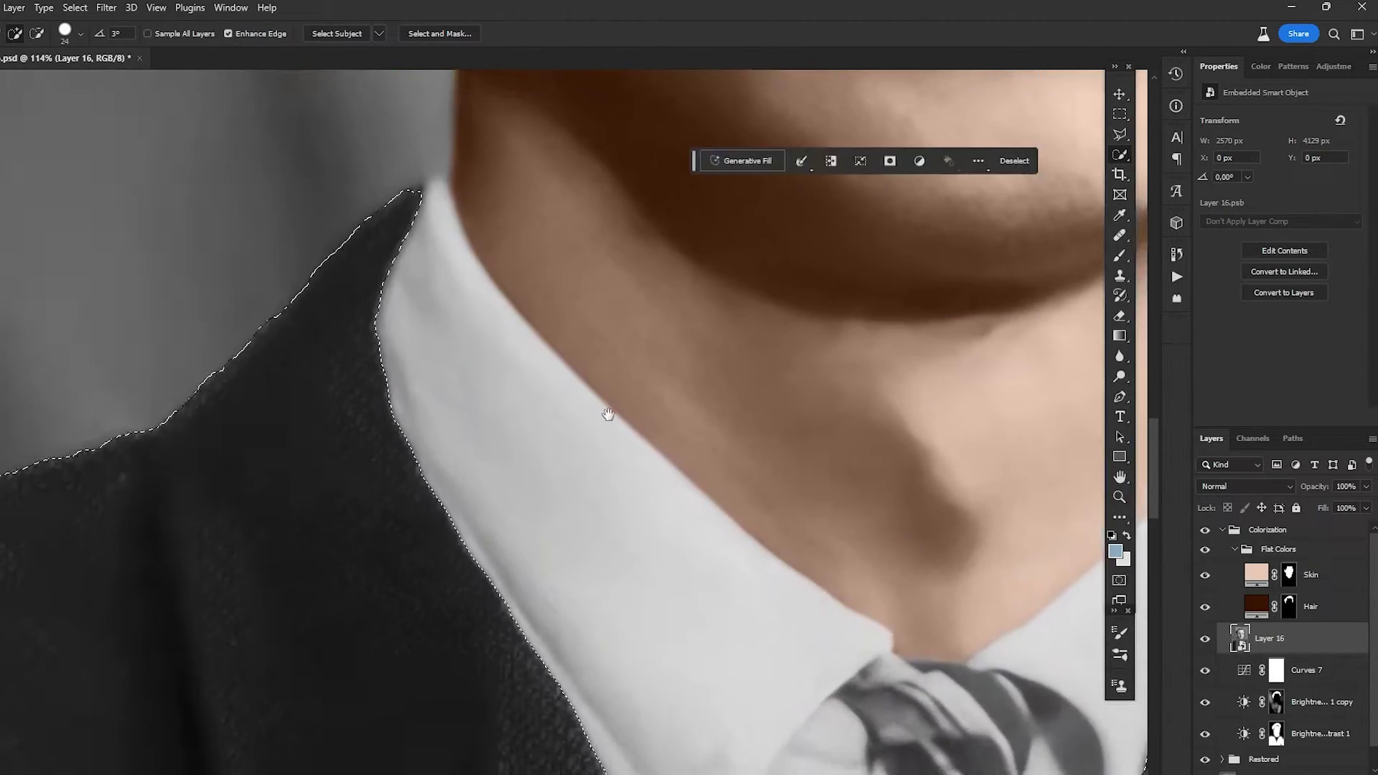
left_click_drag(933, 323, 237, 470)
left_click_drag(584, 461, 590, 499)
scroll(653, 237, "down", 7)
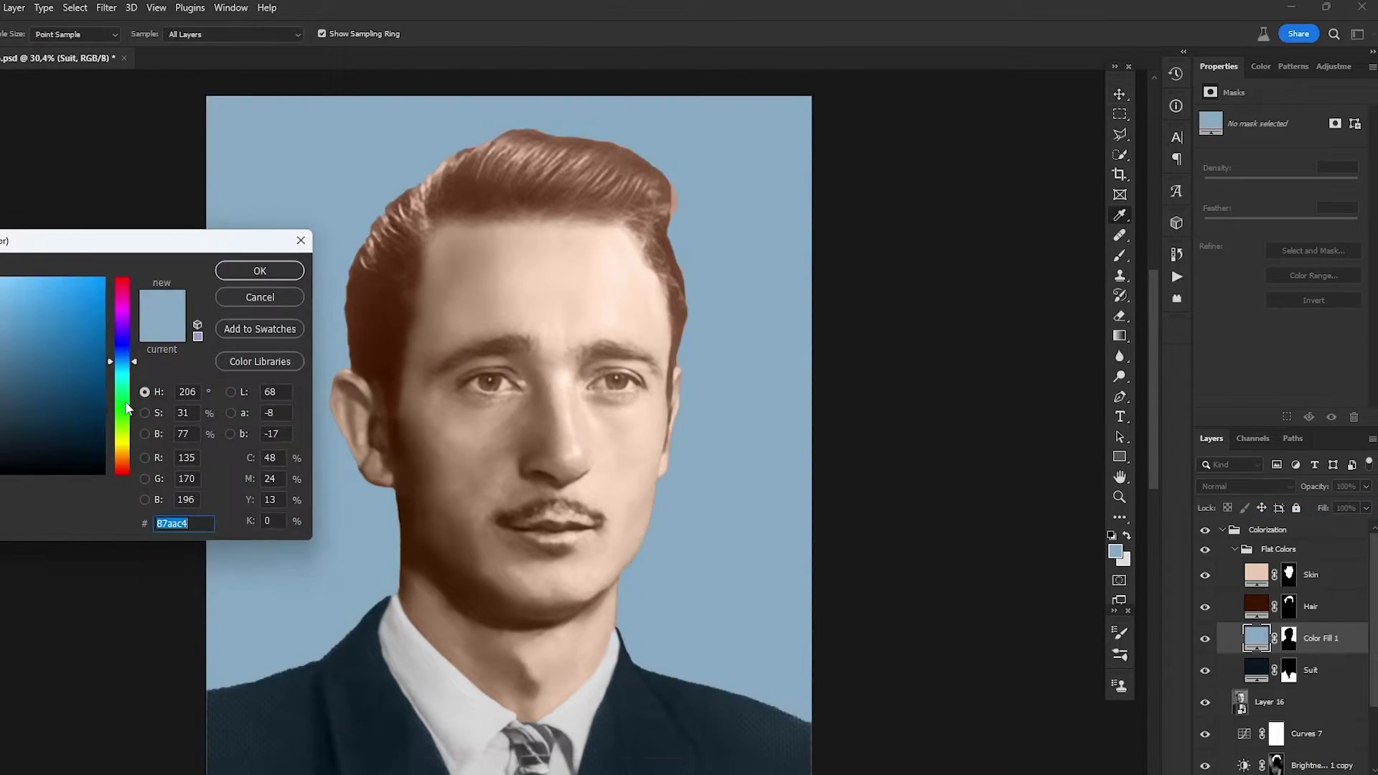
- Change the background fill to a light blue and shift the hair fill to a more neutral dark brown
left_click_drag(125, 402, 125, 336)
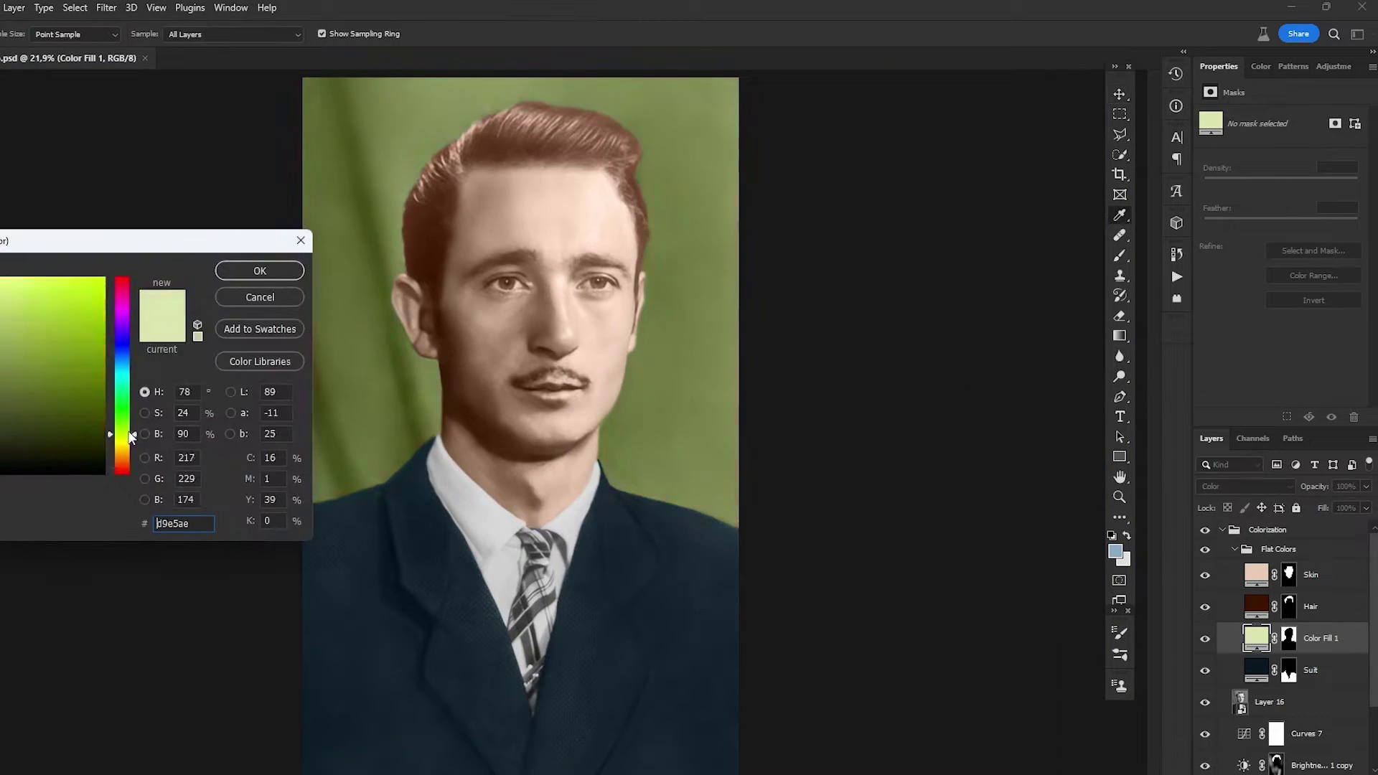
left_click_drag(125, 409, 132, 372)
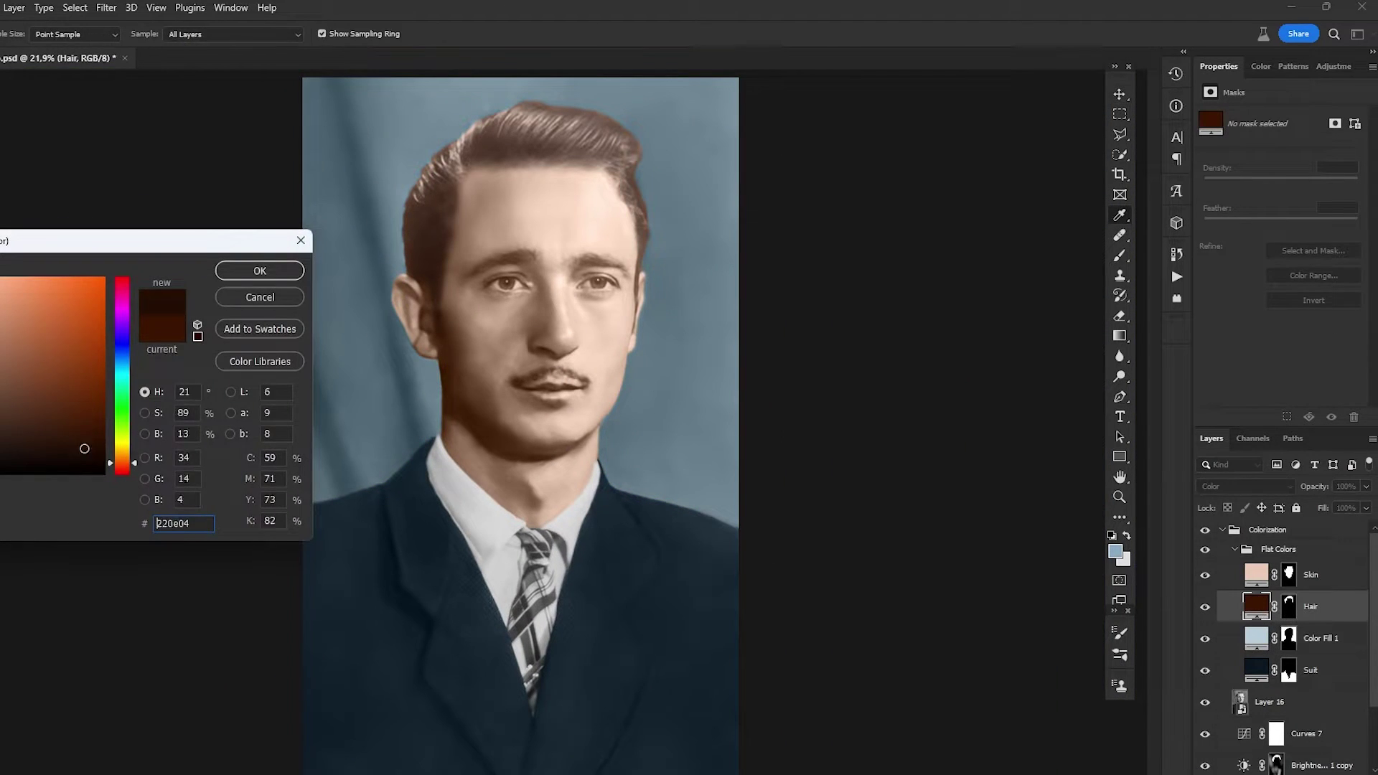
key("Return")
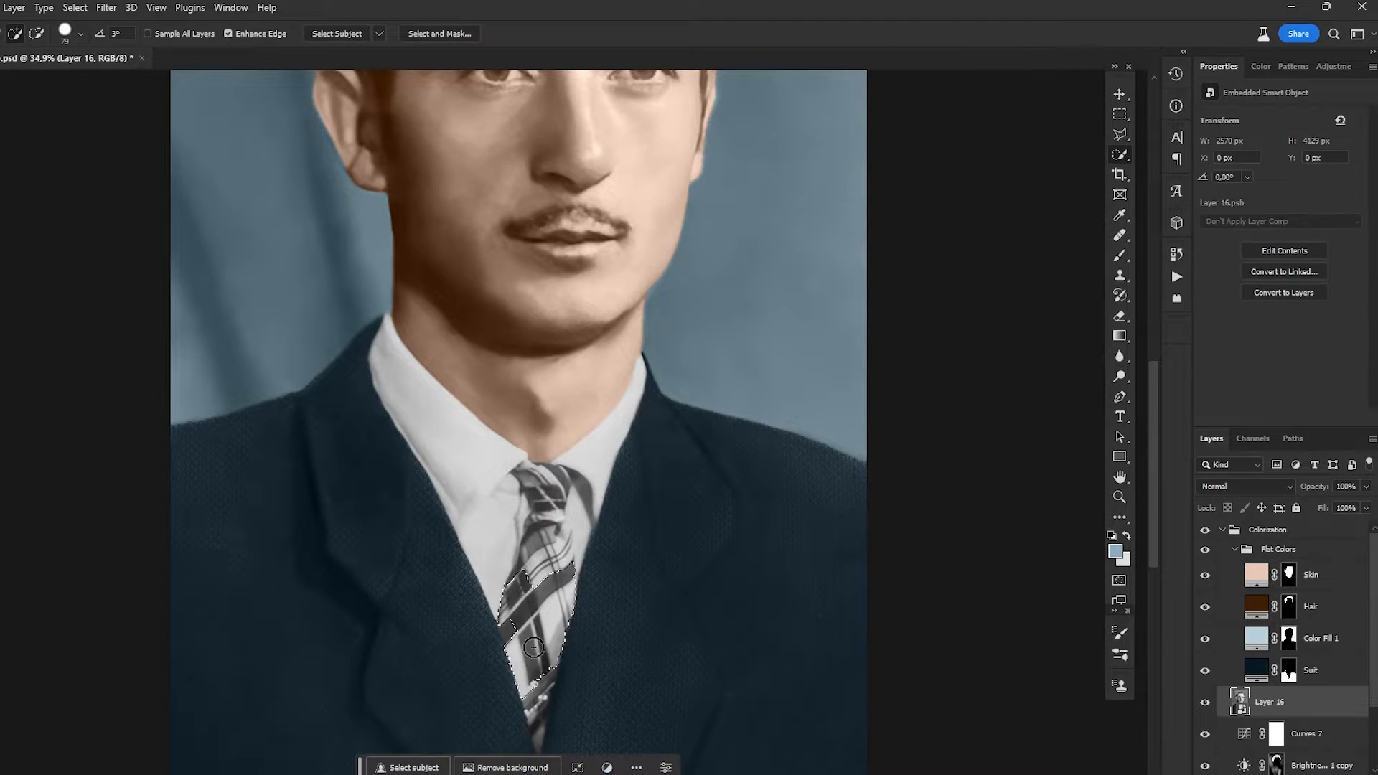
- Select the shirt and tie on Layer 16 with the Quick Selection tool
left_click_drag(402, 337, 639, 374)
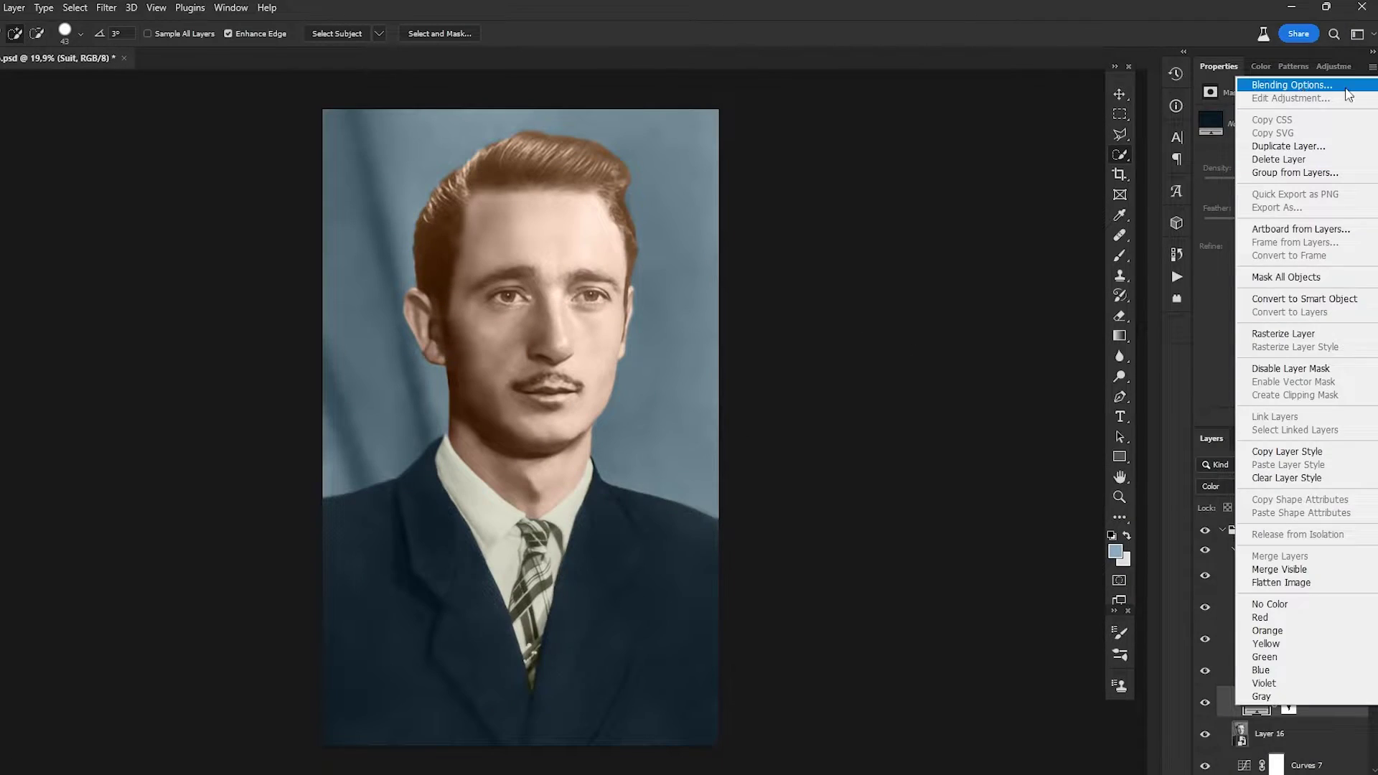
- Examine the Hair layer's blending options, including the Blend If sliders, and close them without changes
right_click(1275, 607)
right_click(1263, 607)
left_click(1238, 180)
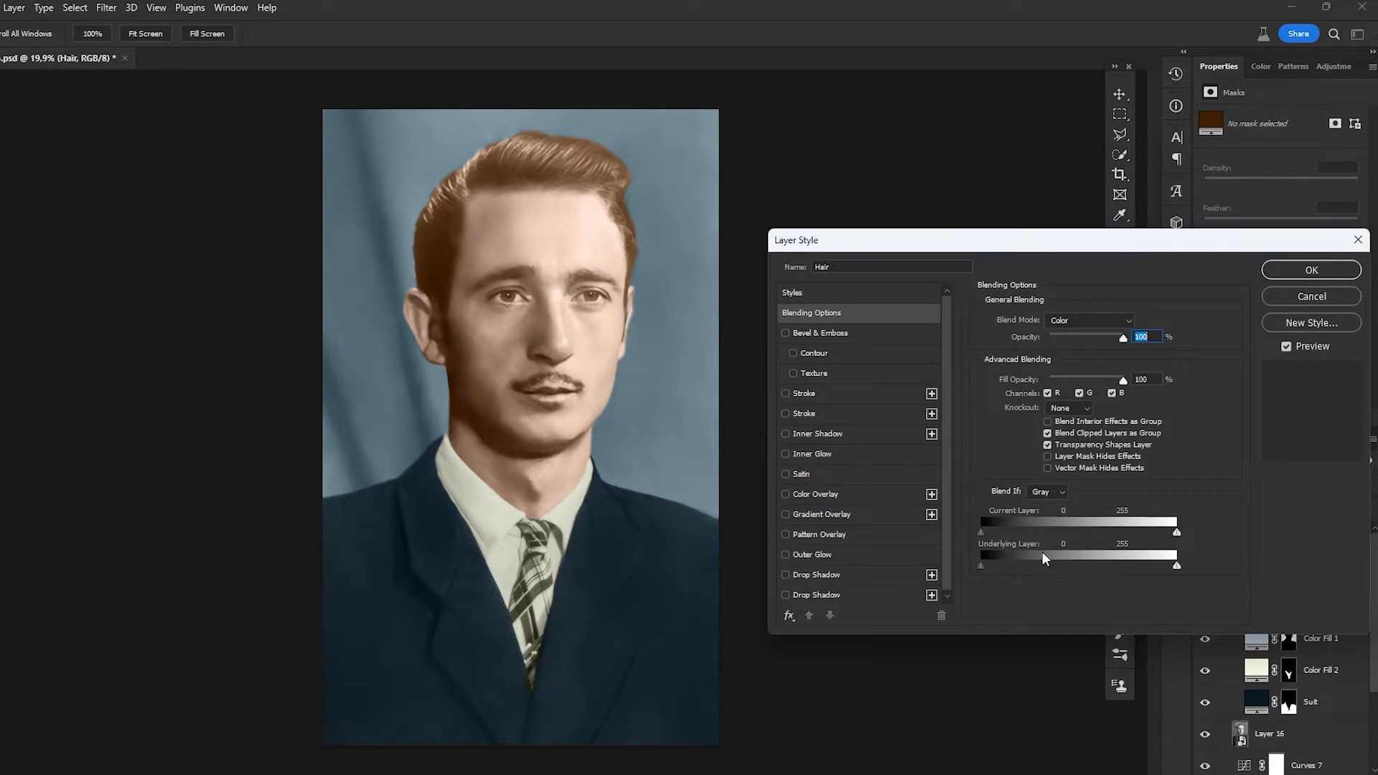
left_click_drag(976, 239, 931, 243)
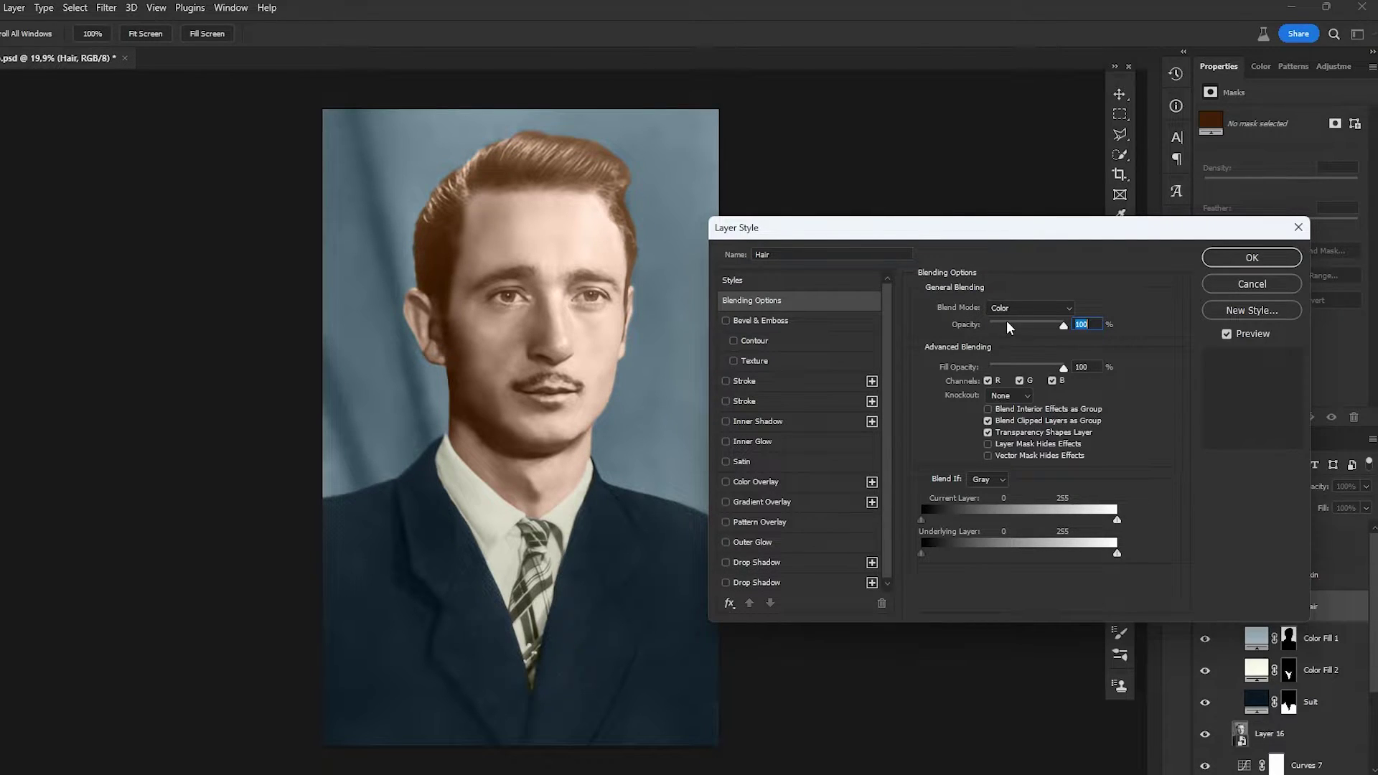
left_click(1249, 287)
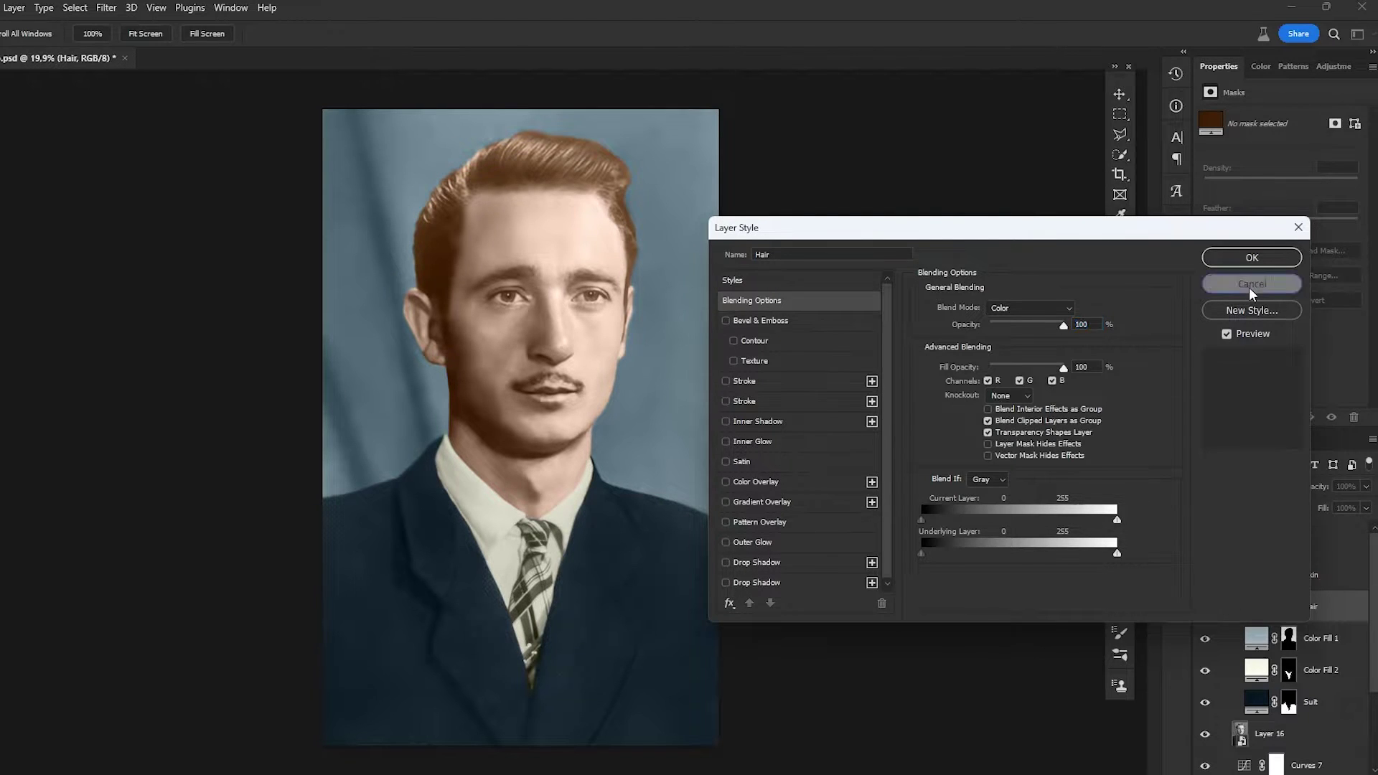
- Draw a horizontal blue-to-light-gray gradient above the Skin layer as a fill layer named Example
left_click(1258, 583)
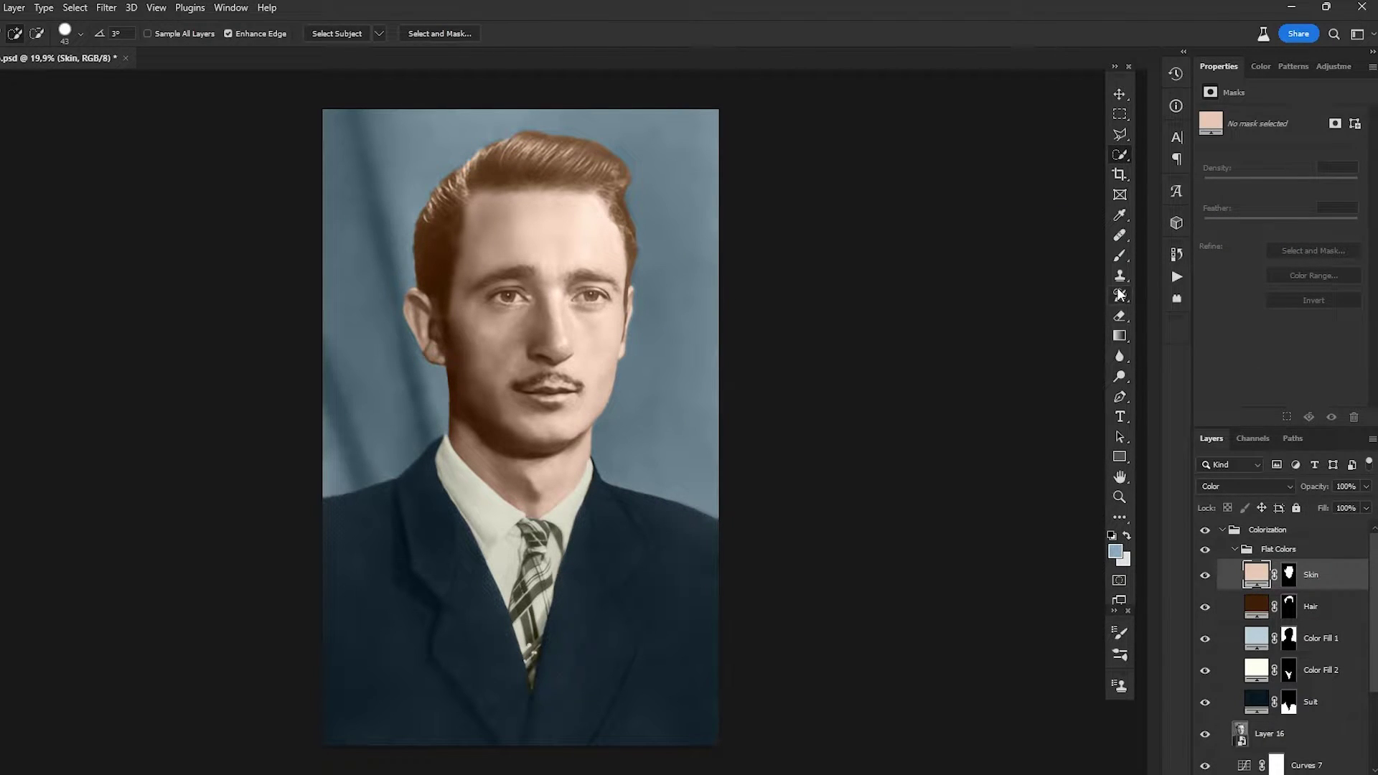
left_click(1120, 335)
left_click_drag(373, 390, 557, 394)
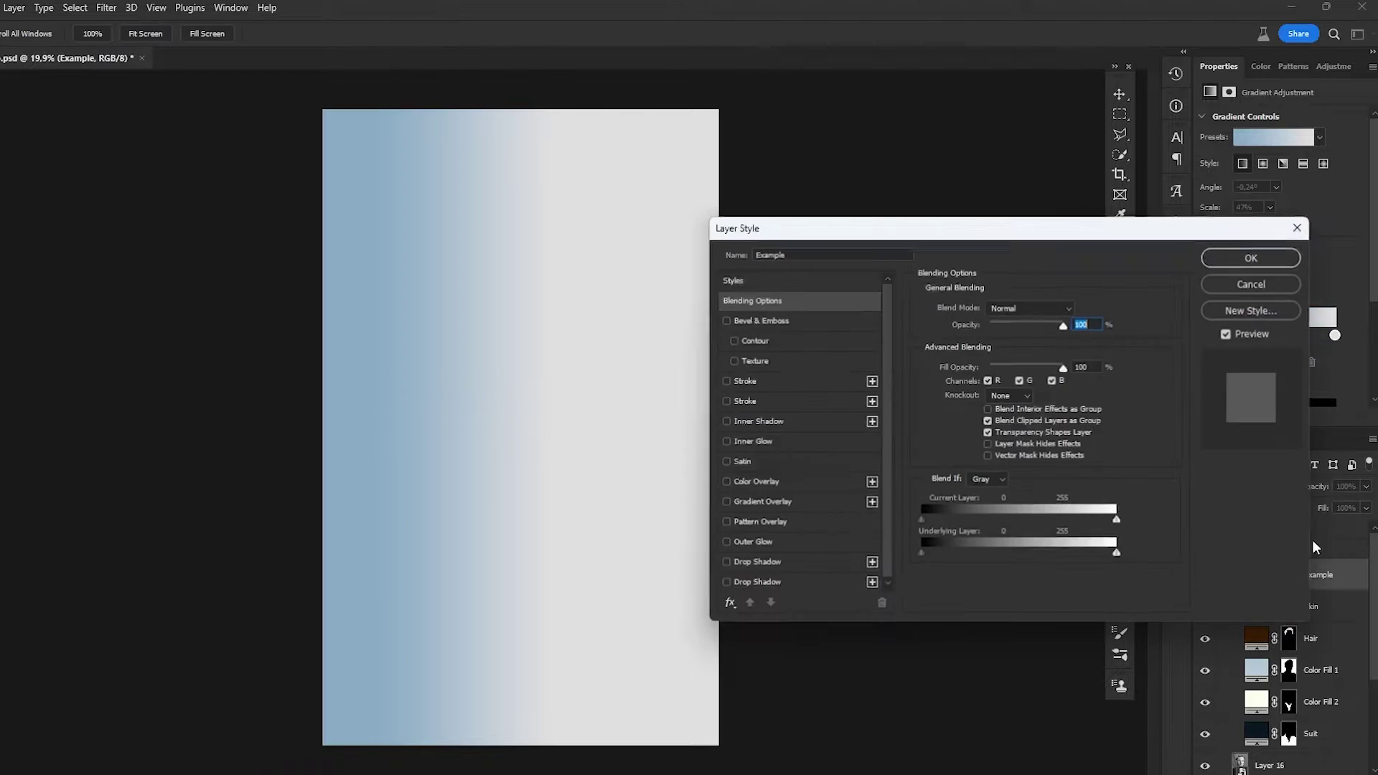
- Try the Current Layer Blend If sliders on the Example gradient, including a black point of 154
left_click_drag(955, 232, 996, 227)
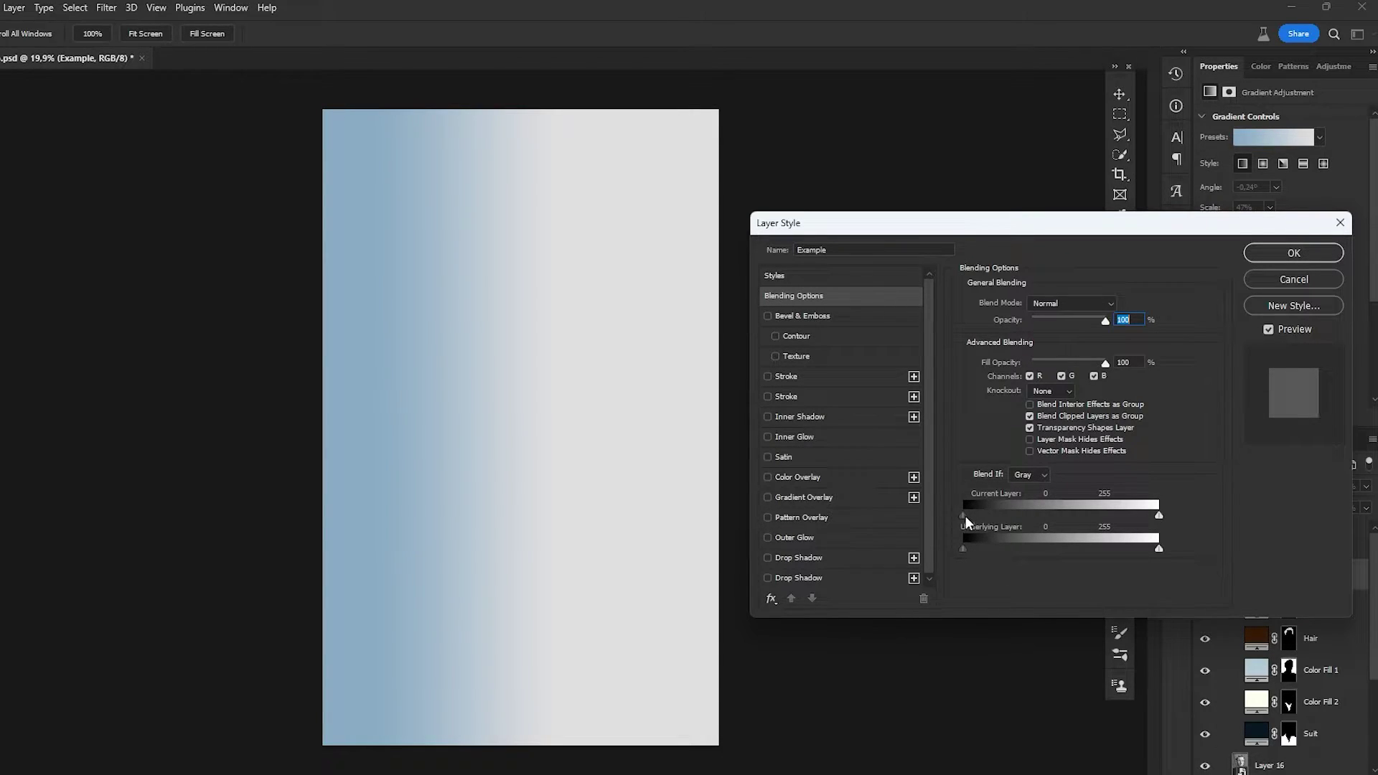
mouse_move(1002, 514)
left_mouse_down()
mouse_move(1115, 512)
mouse_move(986, 511)
left_mouse_up()
left_click_drag(1019, 516, 1040, 515)
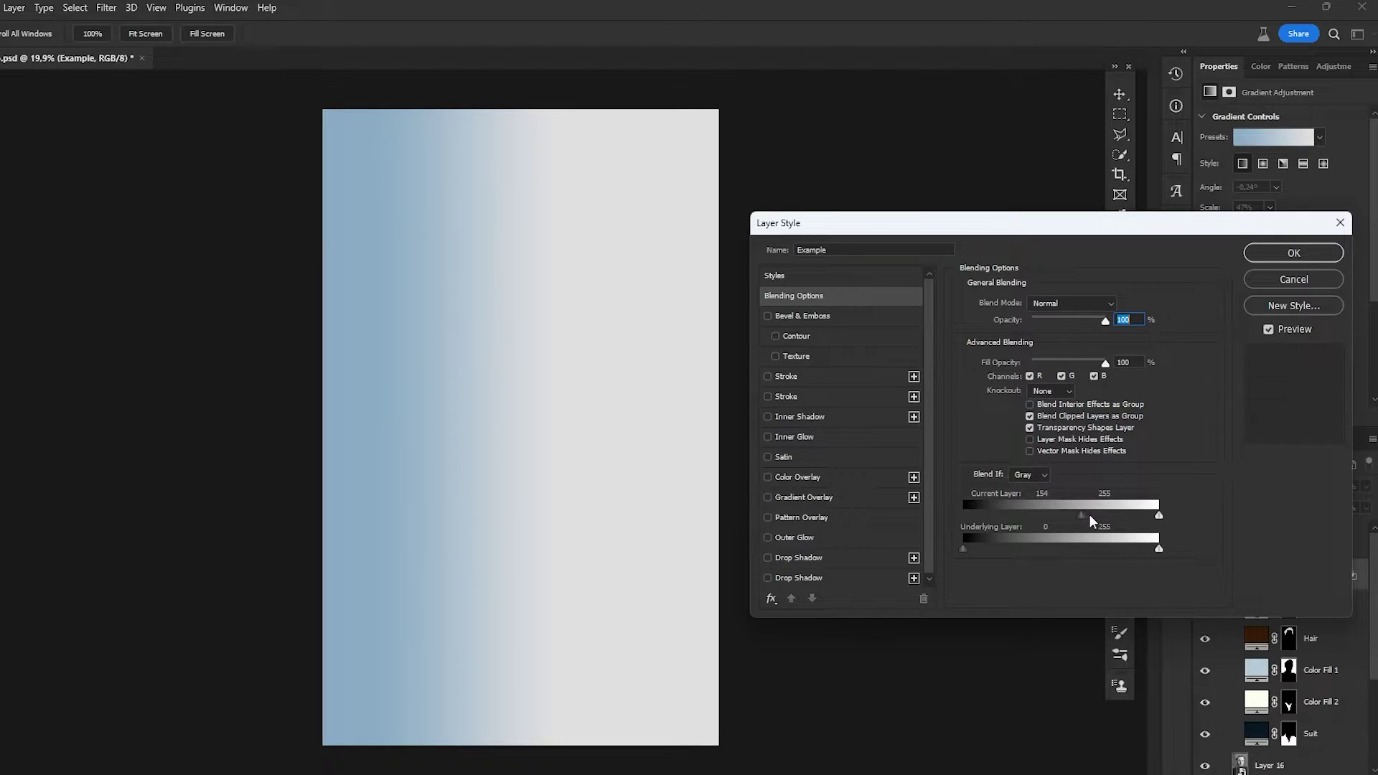
left_click_drag(1086, 515, 956, 507)
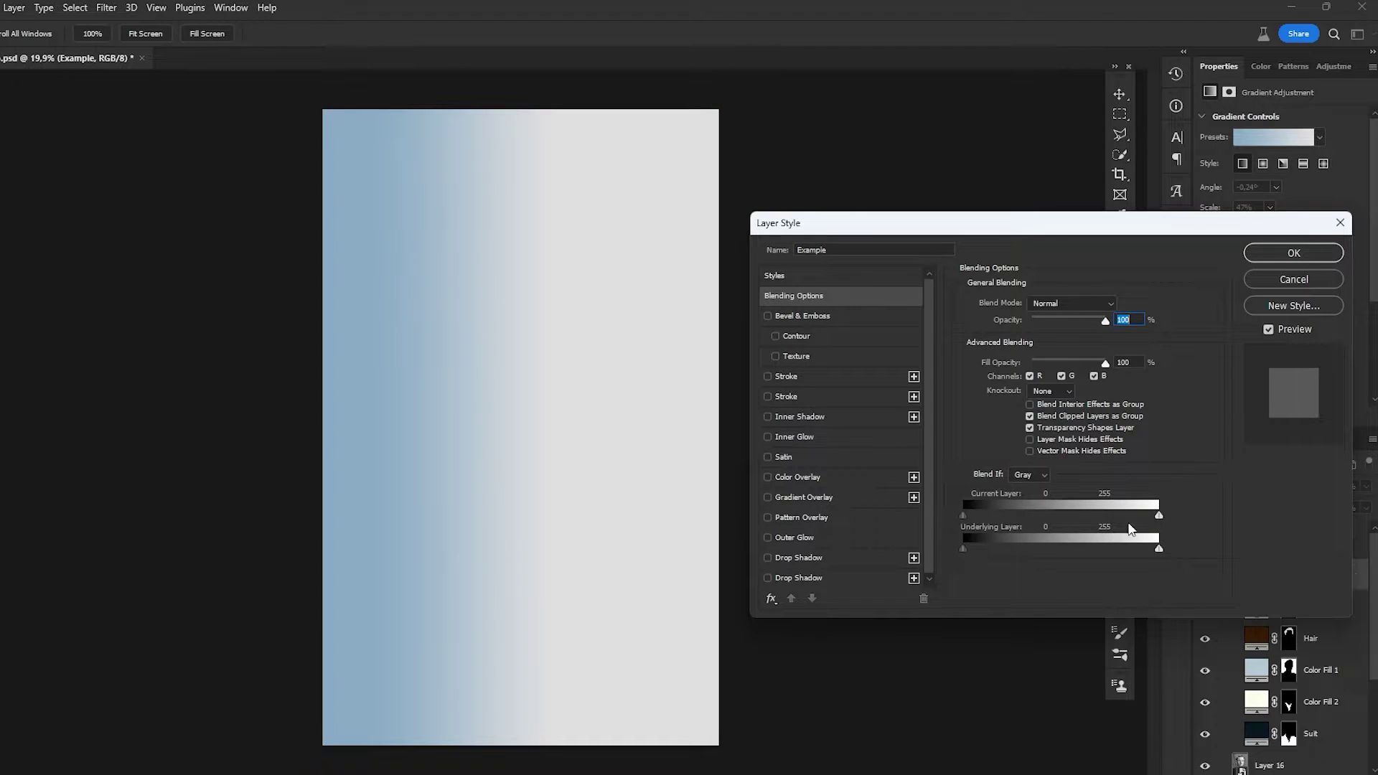
mouse_move(1159, 515)
left_mouse_down()
mouse_move(1138, 532)
mouse_move(1085, 531)
mouse_move(1155, 533)
left_mouse_up()
- Try the Example gradient's Underlying Layer Blend If sliders with a black point of 33 and a white point of 165, and discard the changes
left_click_drag(1149, 234, 873, 160)
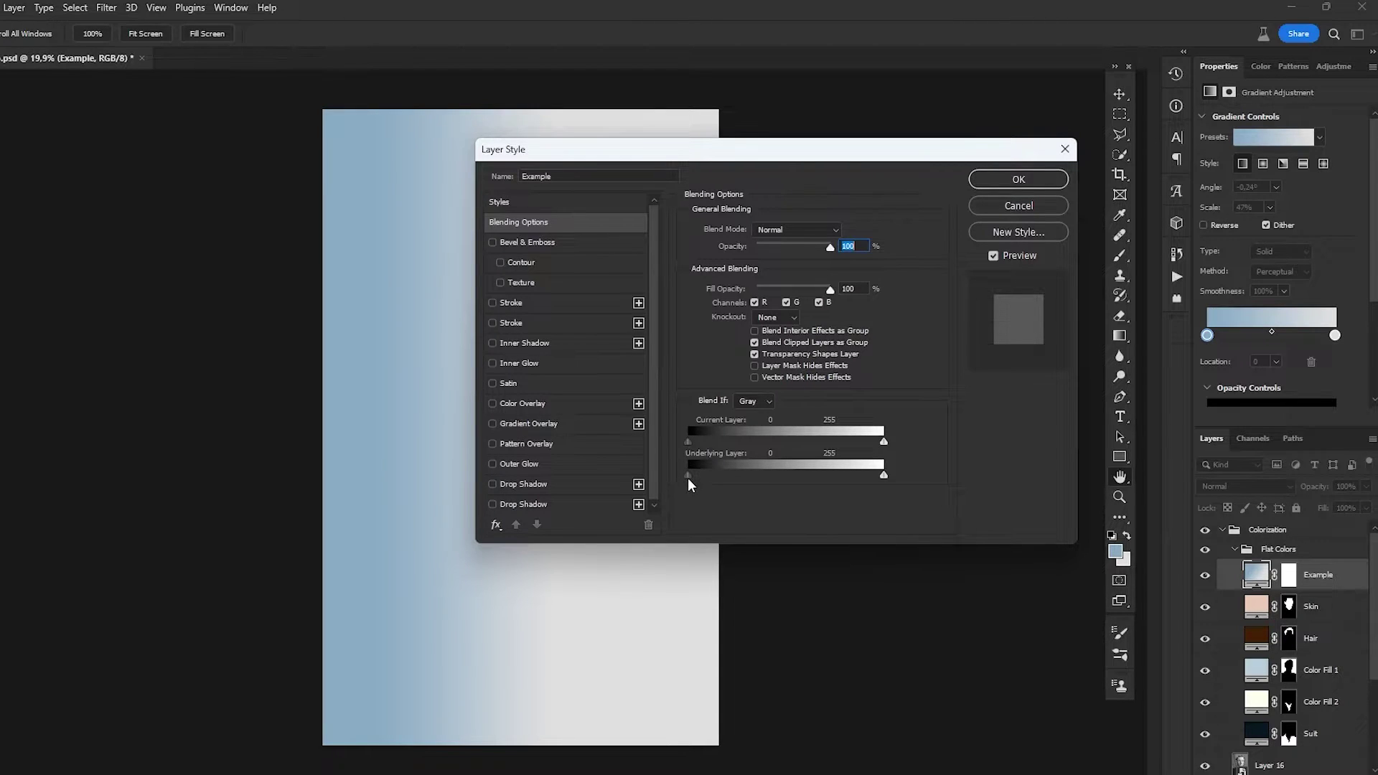
left_click_drag(770, 156, 967, 157)
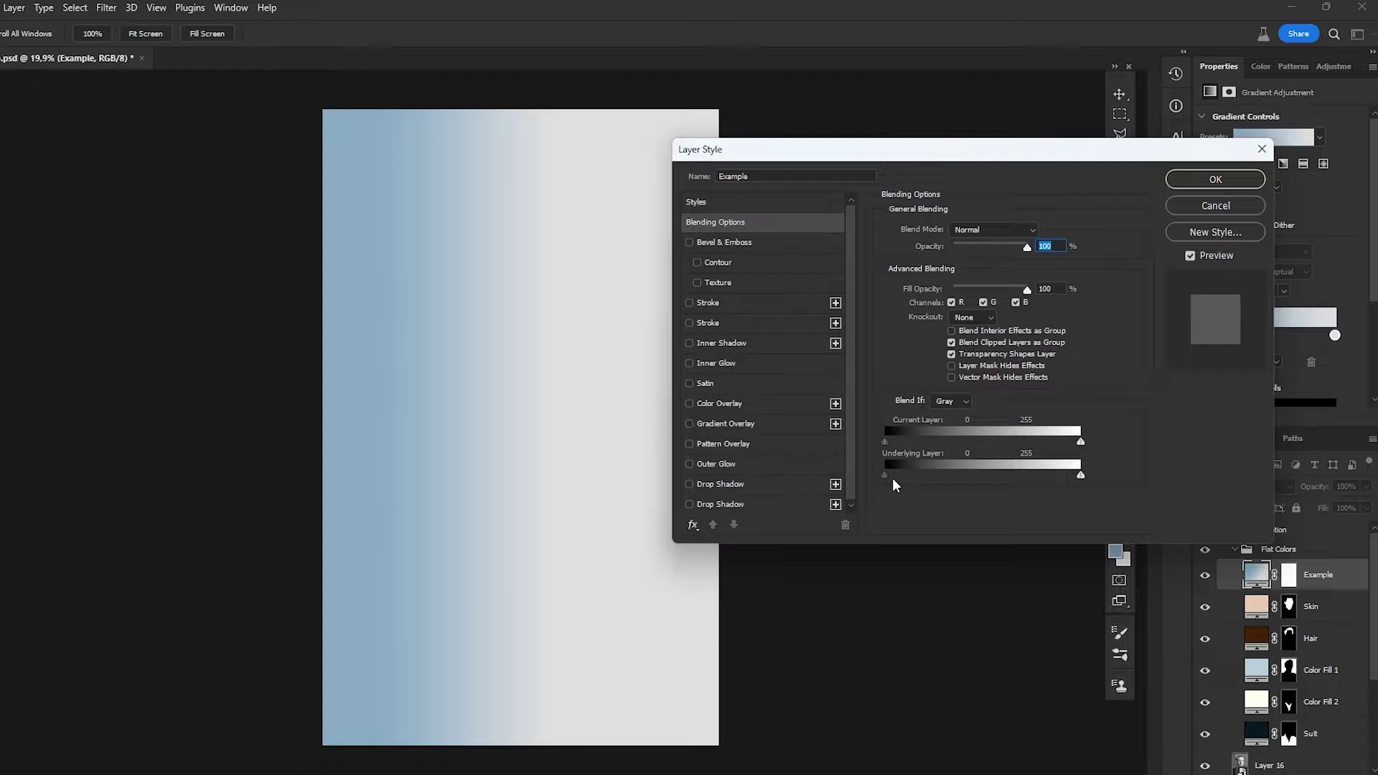
left_click_drag(893, 475, 910, 475)
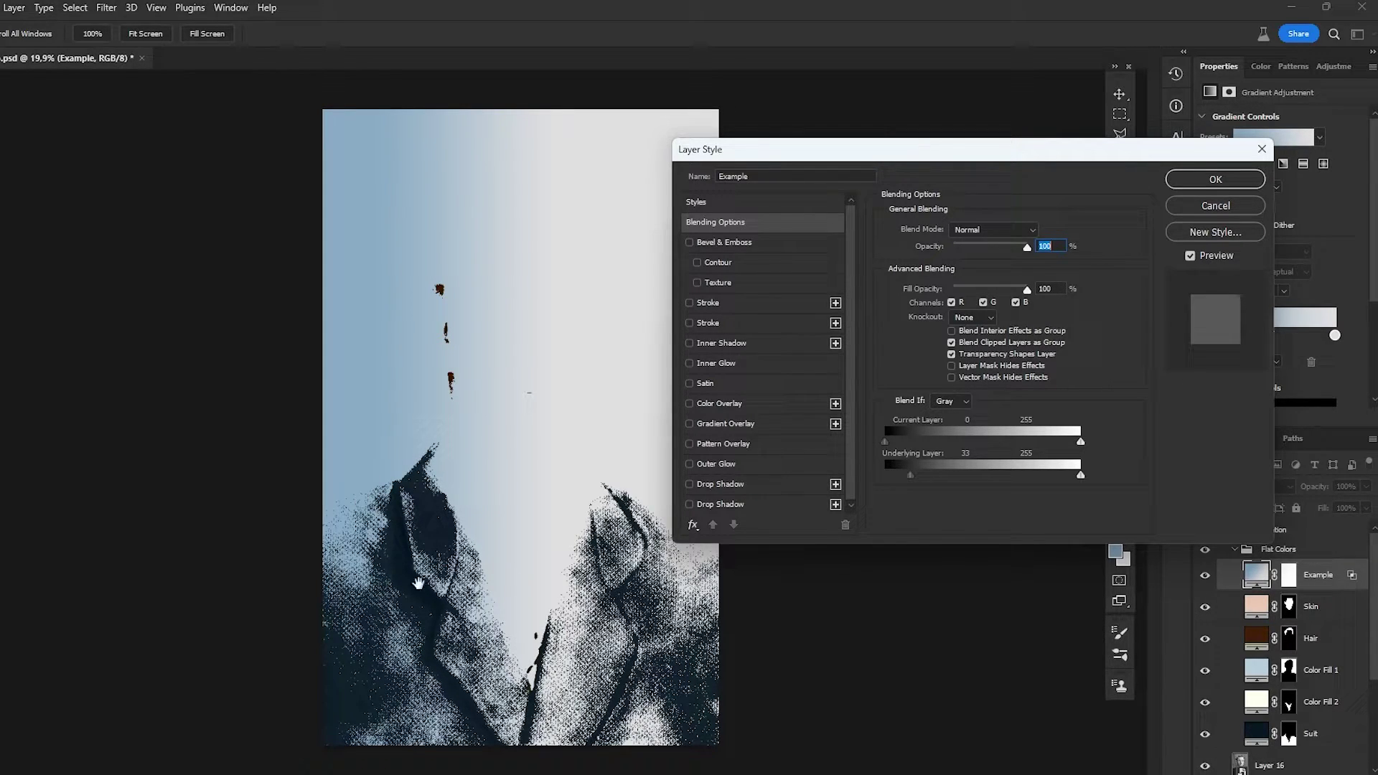
left_click_drag(909, 474, 883, 475)
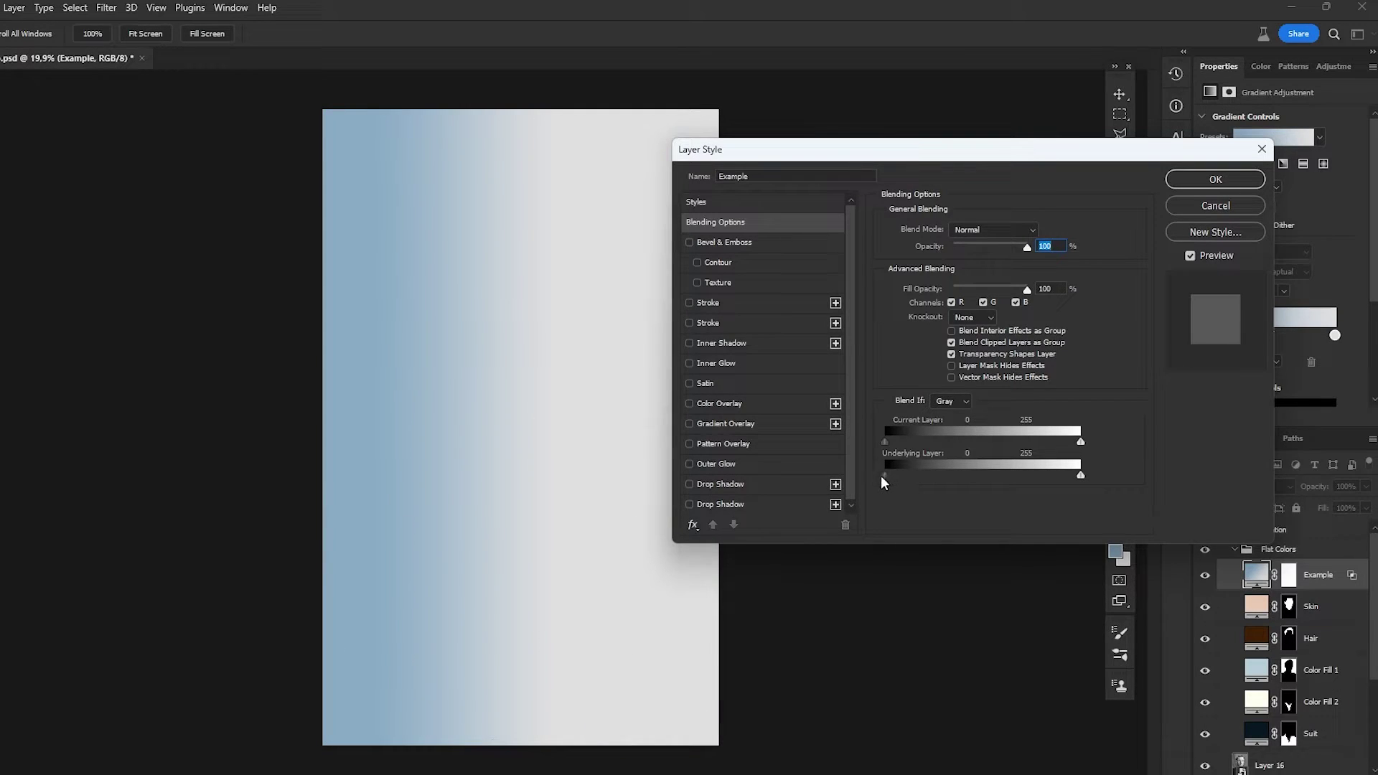
left_click_drag(1074, 480, 1013, 479)
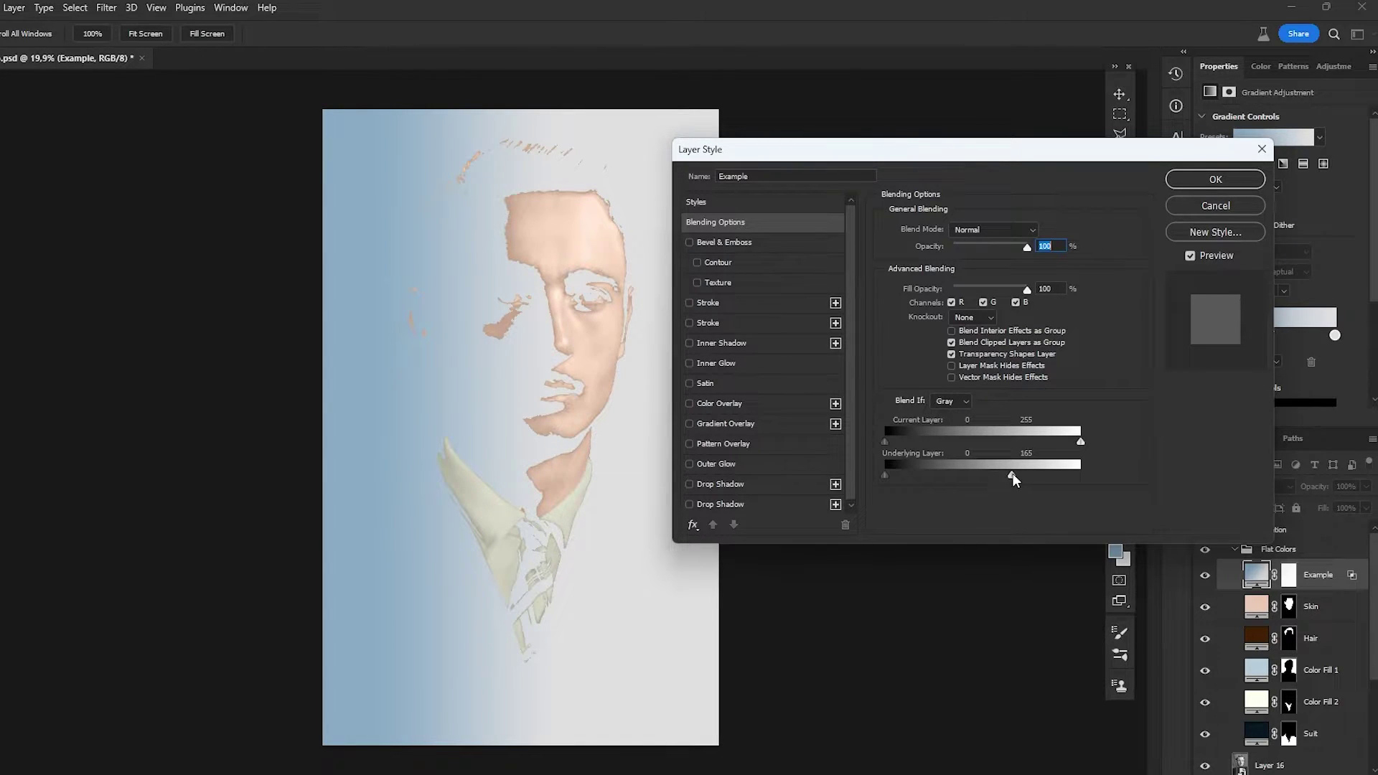
left_click_drag(1010, 474, 1076, 436)
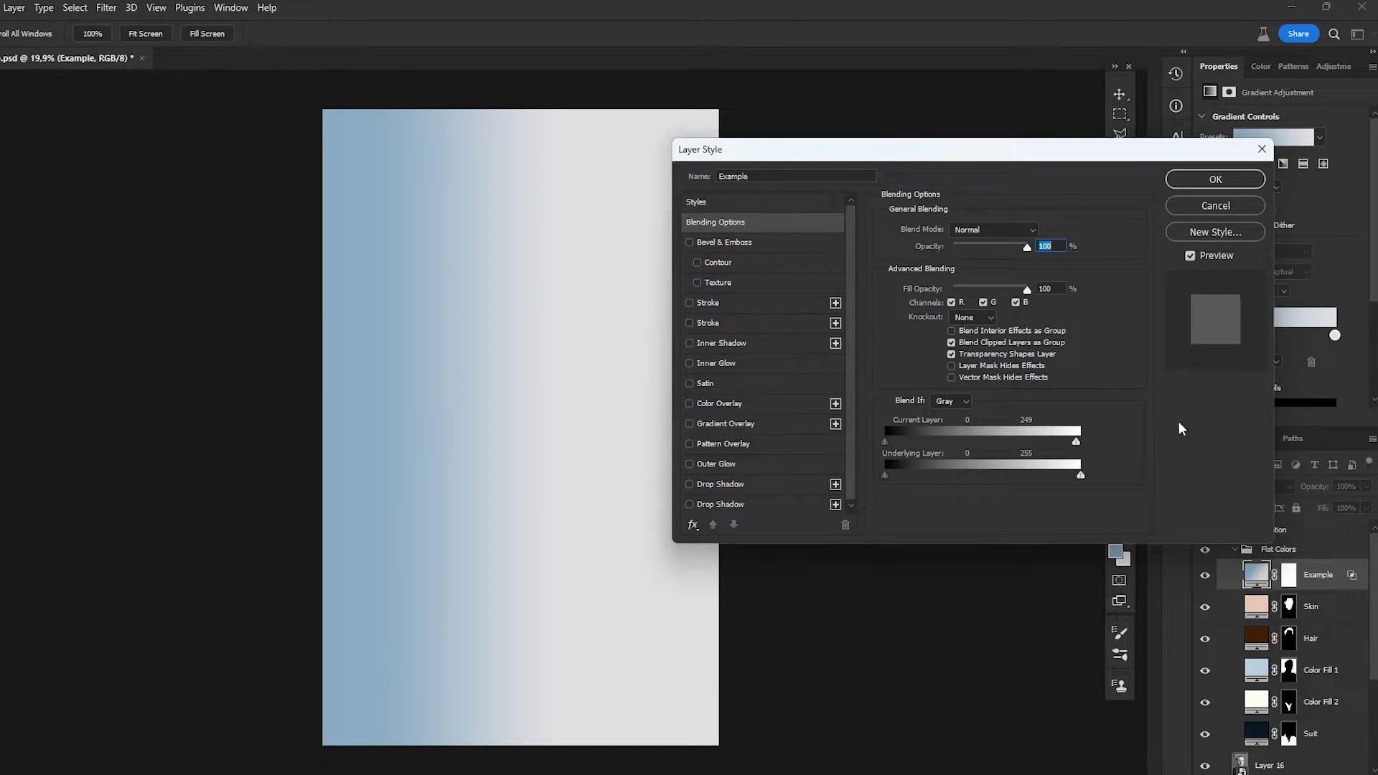
left_click(1222, 205)
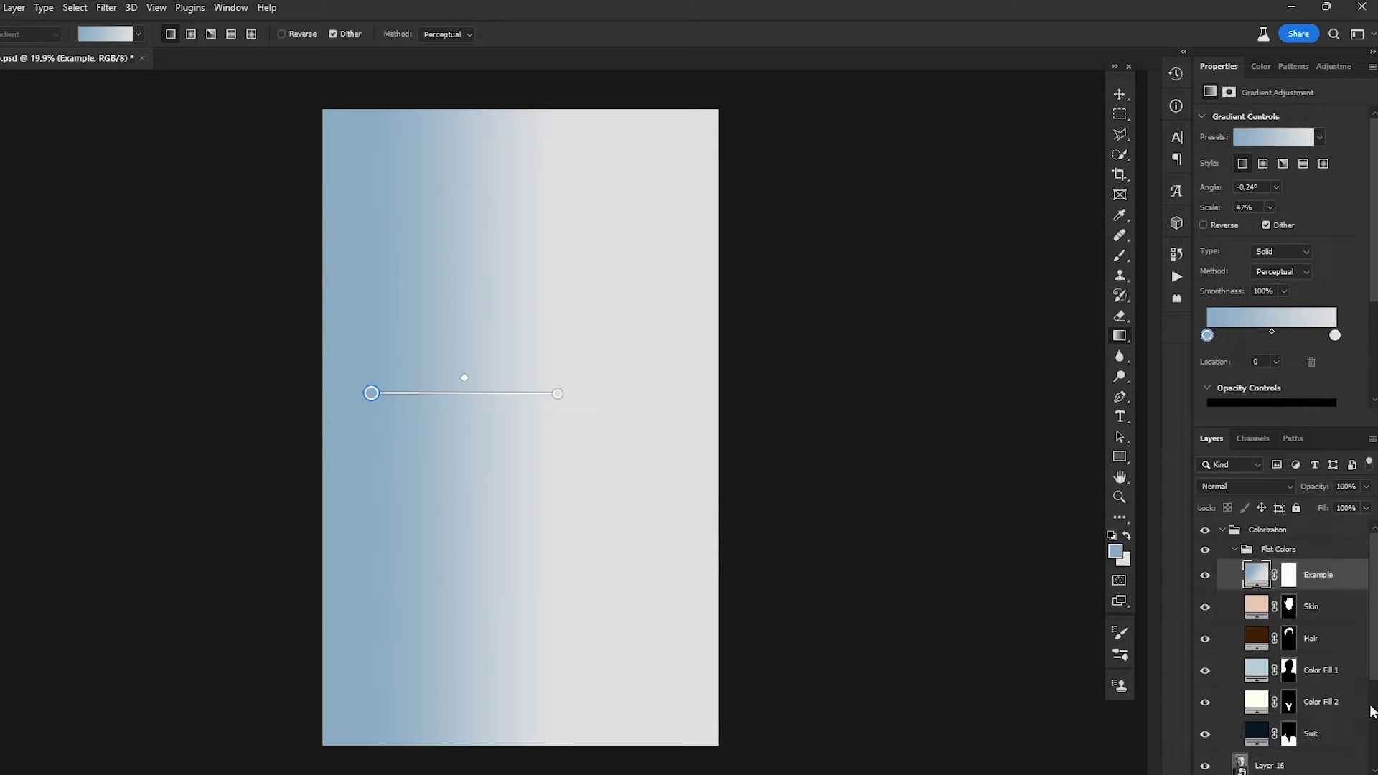
- Delete the Example gradient layer and add a medium blue solid color fill above the Skin layer
key("Delete")
left_click(1308, 769)
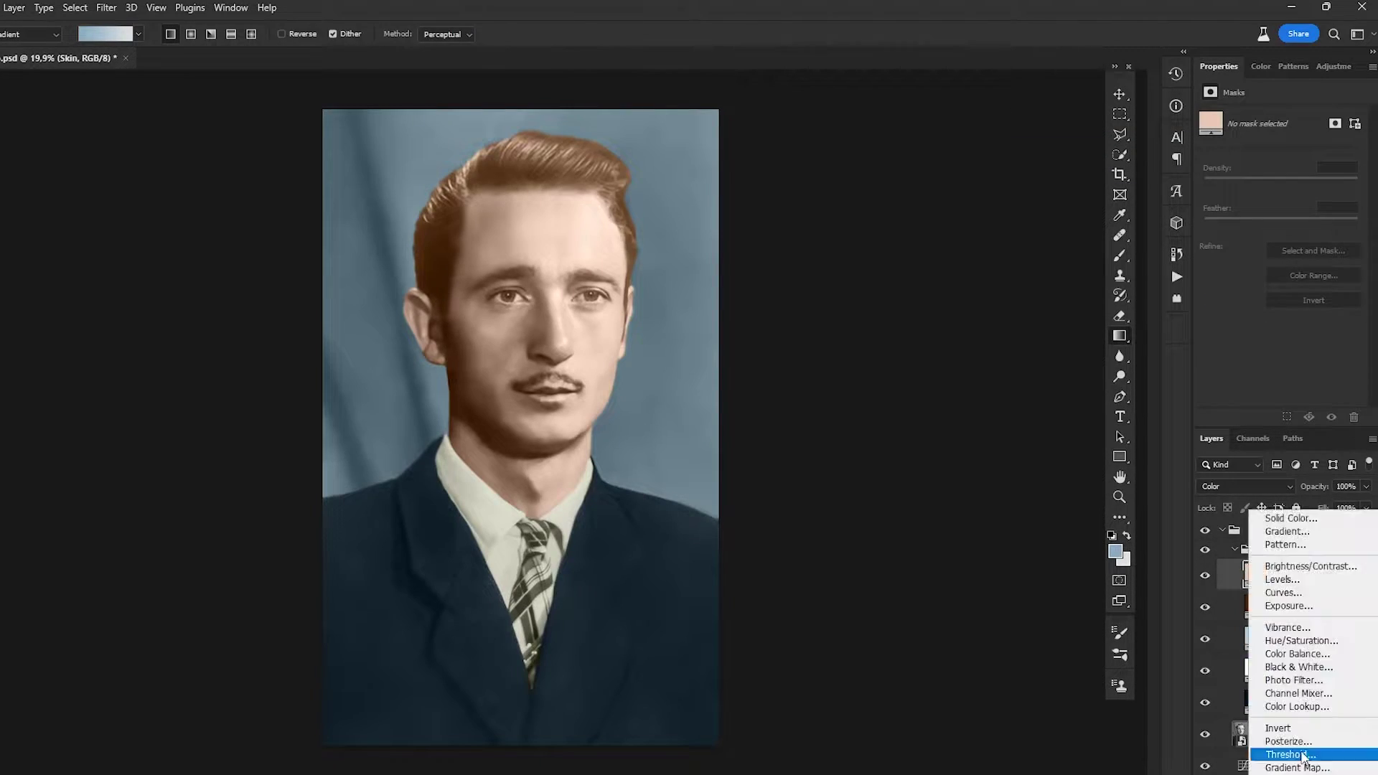
left_click(1306, 517)
mouse_move(21, 381)
left_mouse_down()
mouse_move(55, 355)
mouse_move(44, 320)
left_mouse_up()
key("Return")
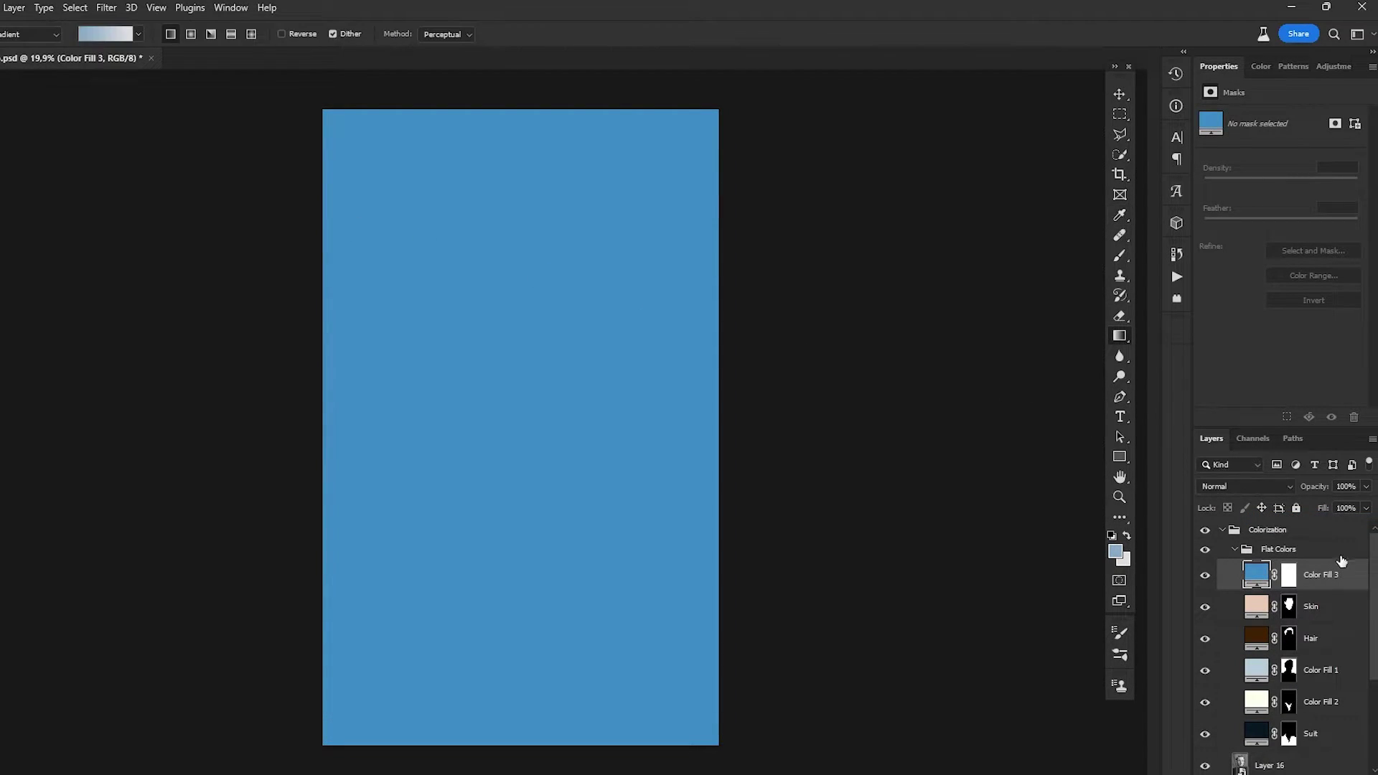
- Try the Current Layer Blend If sliders on the blue fill, including a white point of 98, and discard the changes
double_click(1356, 577)
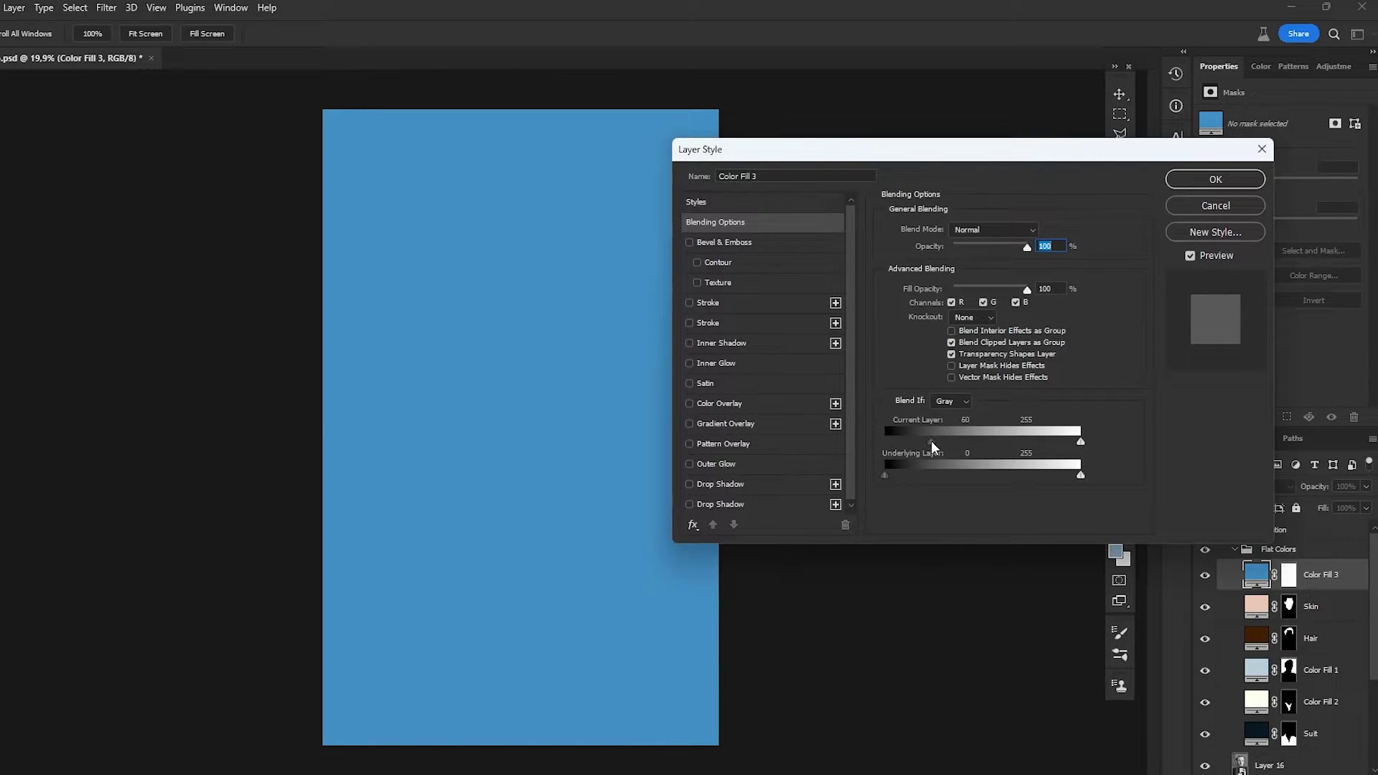
left_click_drag(949, 441, 798, 446)
left_click_drag(1002, 442, 968, 445)
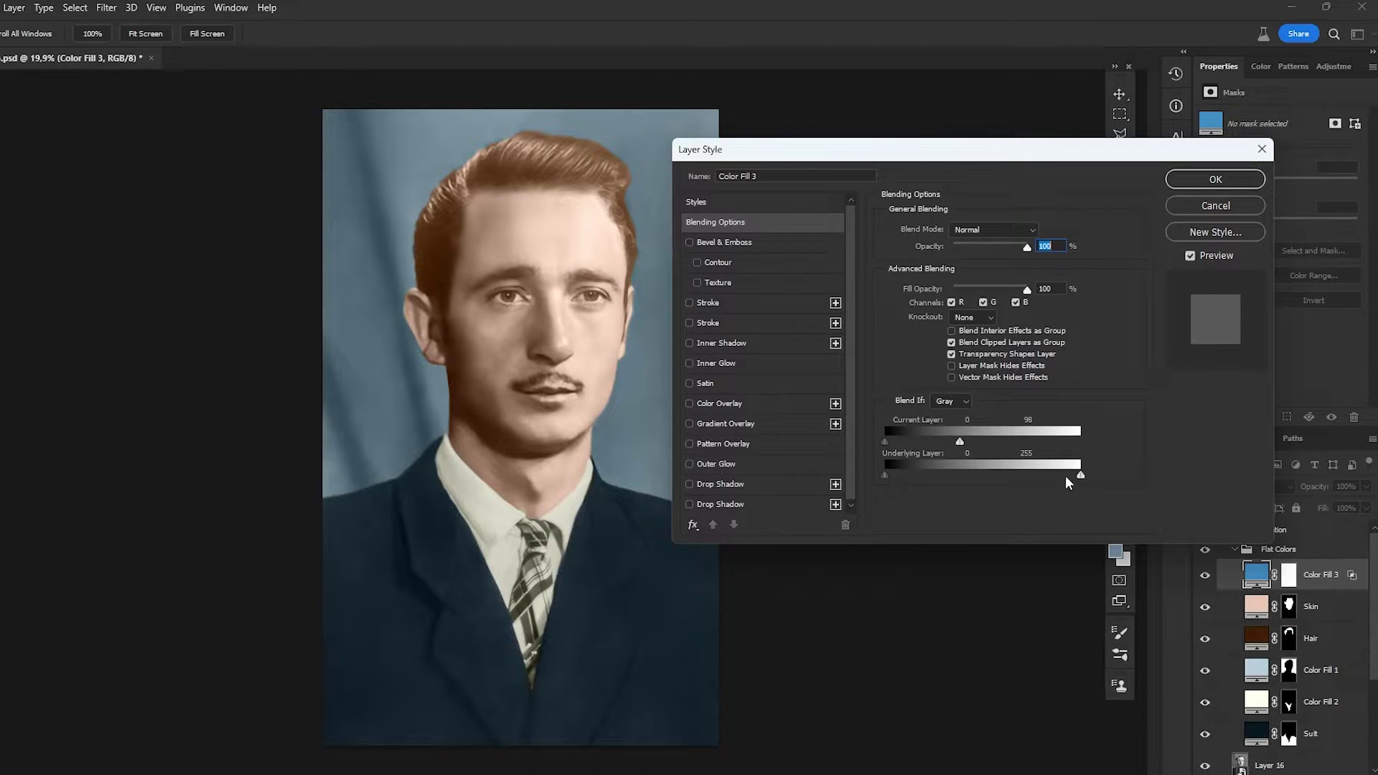
left_click(1223, 205)
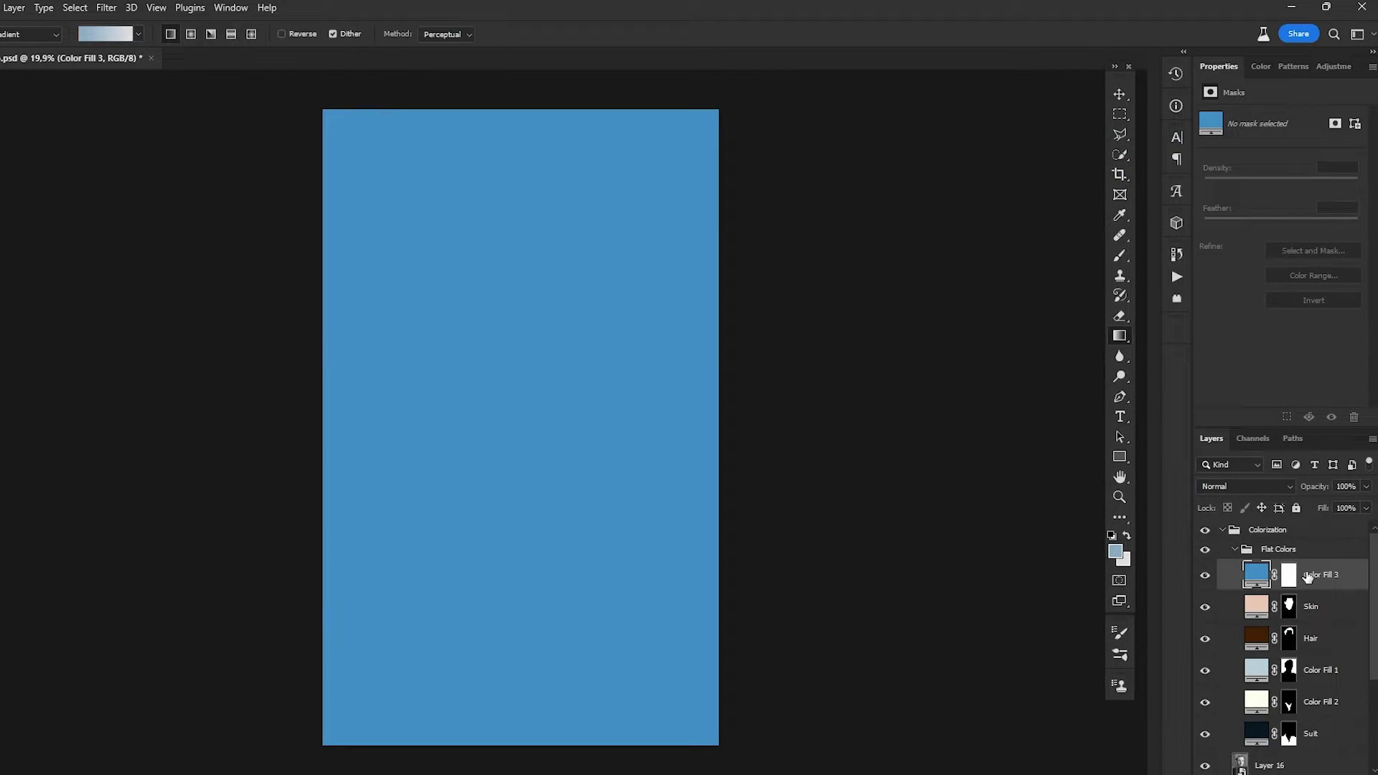
- Replace the blue solid fill with a horizontal blue-to-light-gray gradient fill layer named Example
key("Delete")
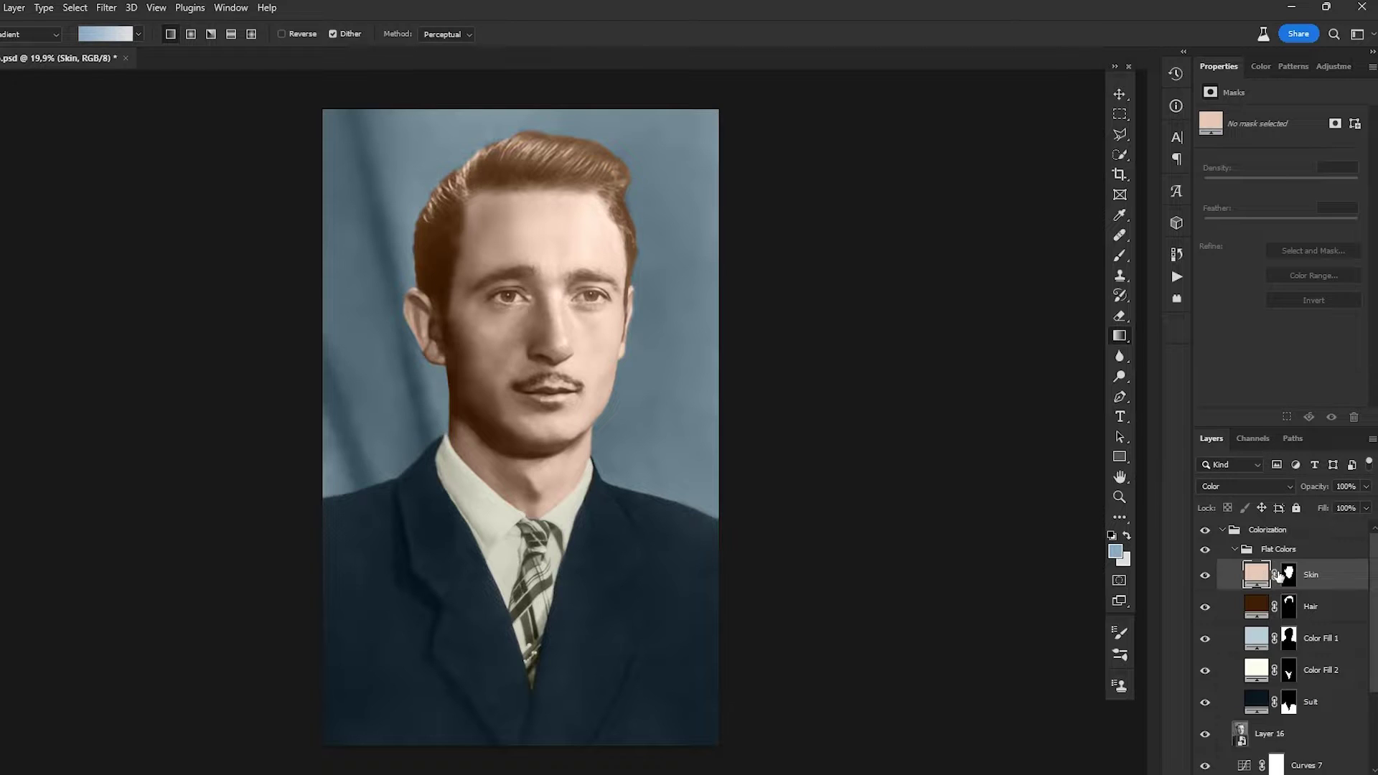
left_click_drag(371, 393, 557, 393)
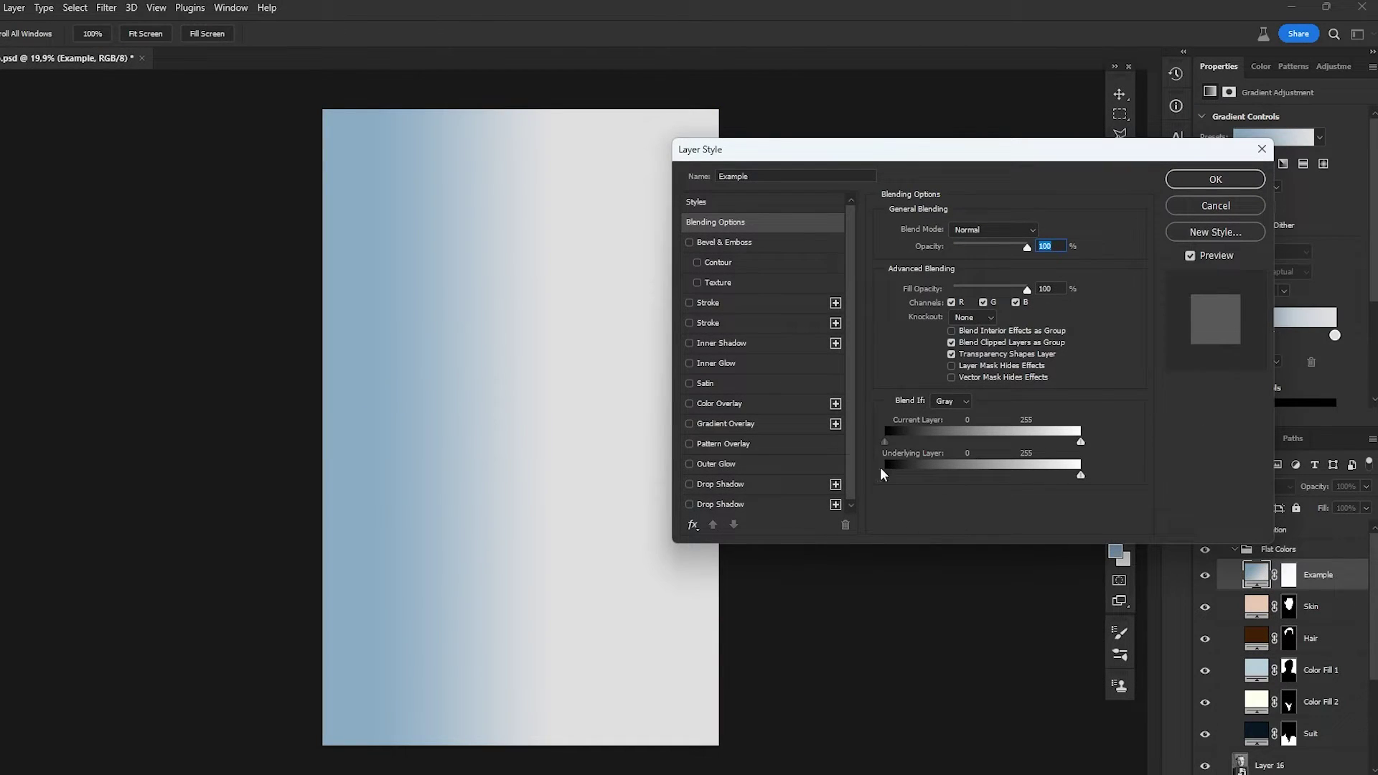
- Blend the Example gradient using split Underlying Layer Blend If sliders, about 53/108 for black and 102/187 for white
mouse_move(885, 434)
left_mouse_down()
mouse_move(1051, 437)
mouse_move(885, 440)
mouse_move(898, 475)
left_mouse_up()
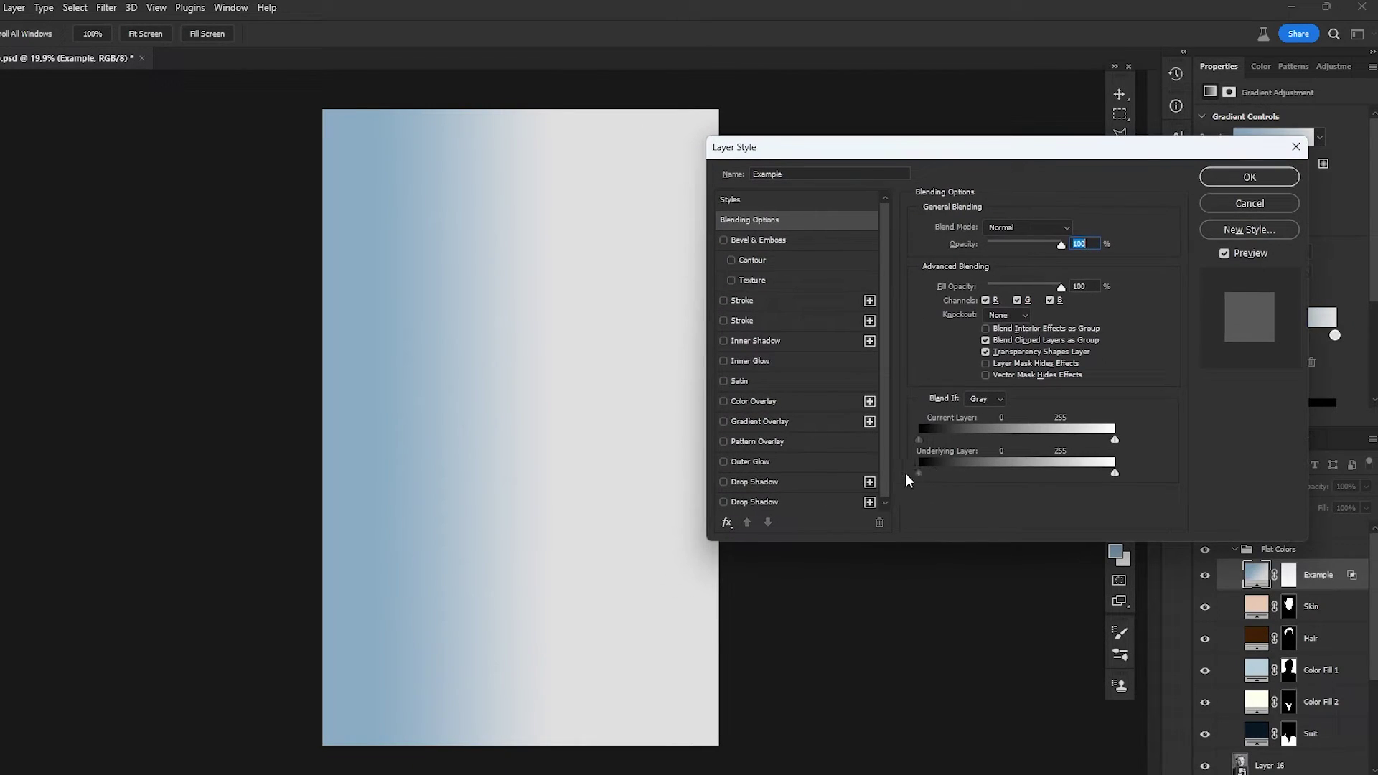
left_click_drag(920, 473, 966, 474)
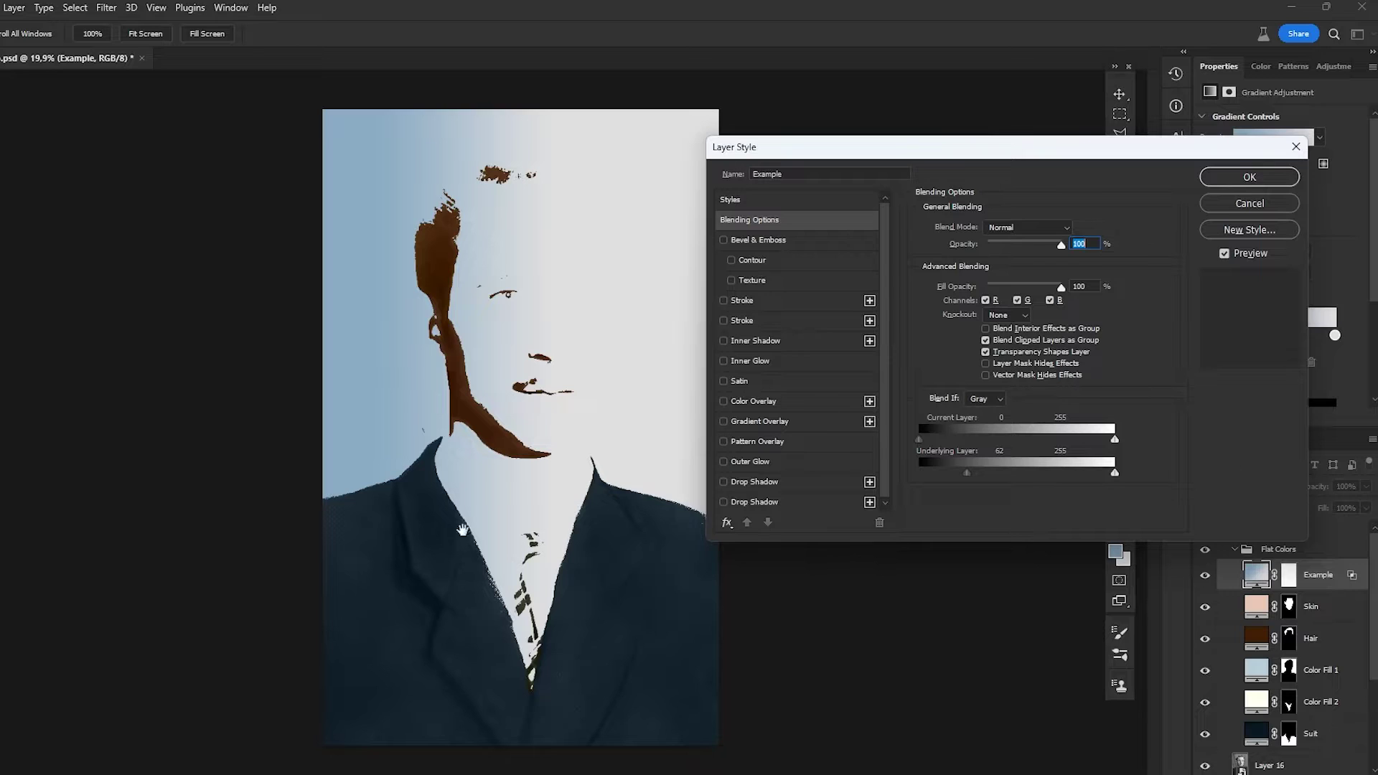
left_click_drag(1115, 473, 1026, 474)
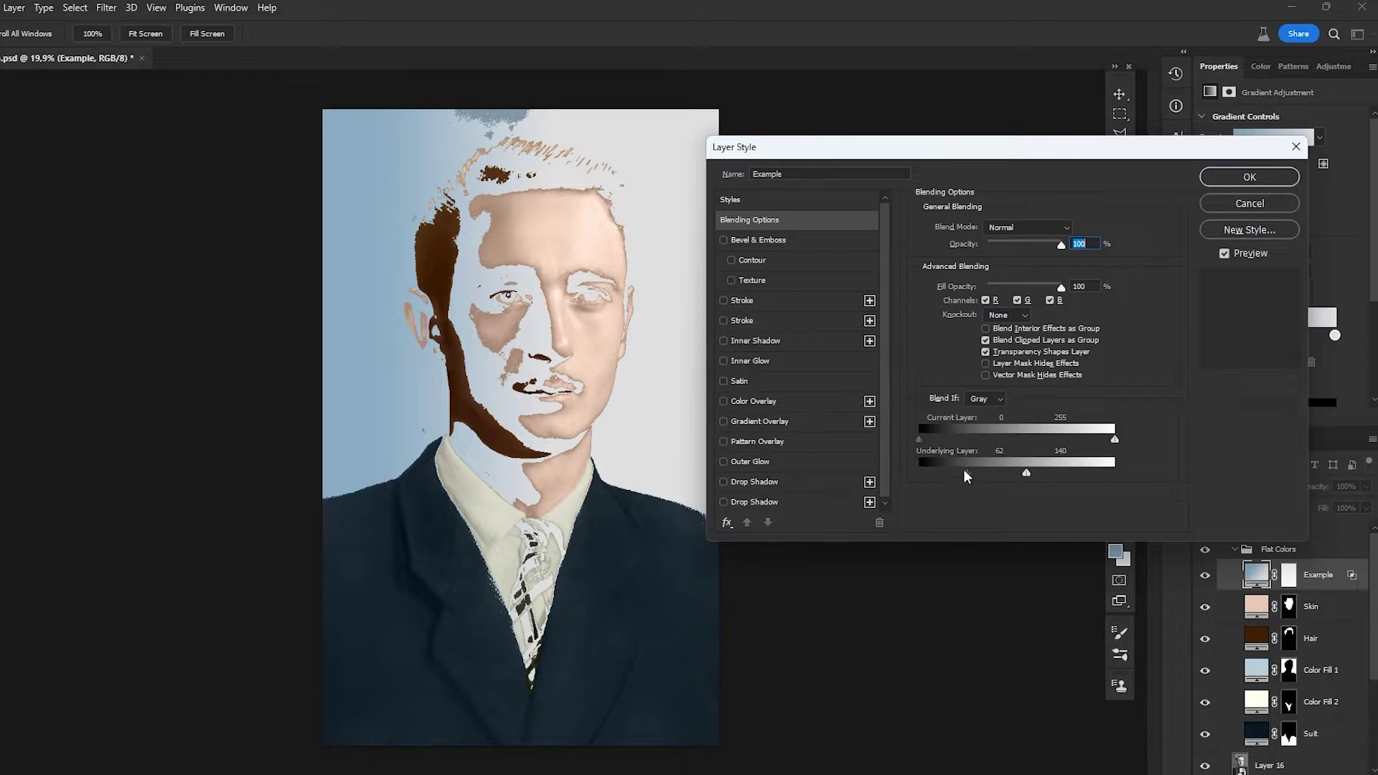
left_click_drag(967, 475, 1048, 460)
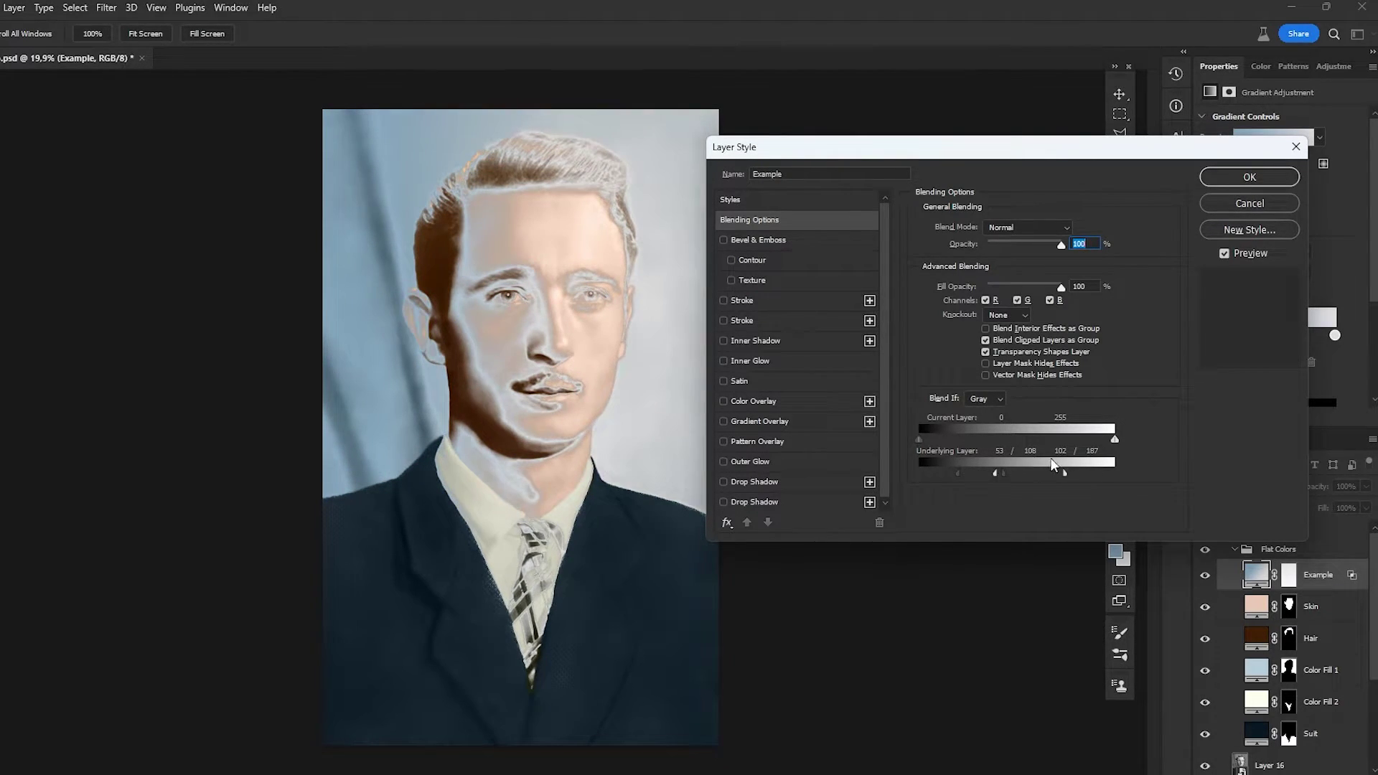
key("Return")
- Set the Example gradient layer's blend mode to Color
left_click(1225, 501)
left_click(1235, 658)
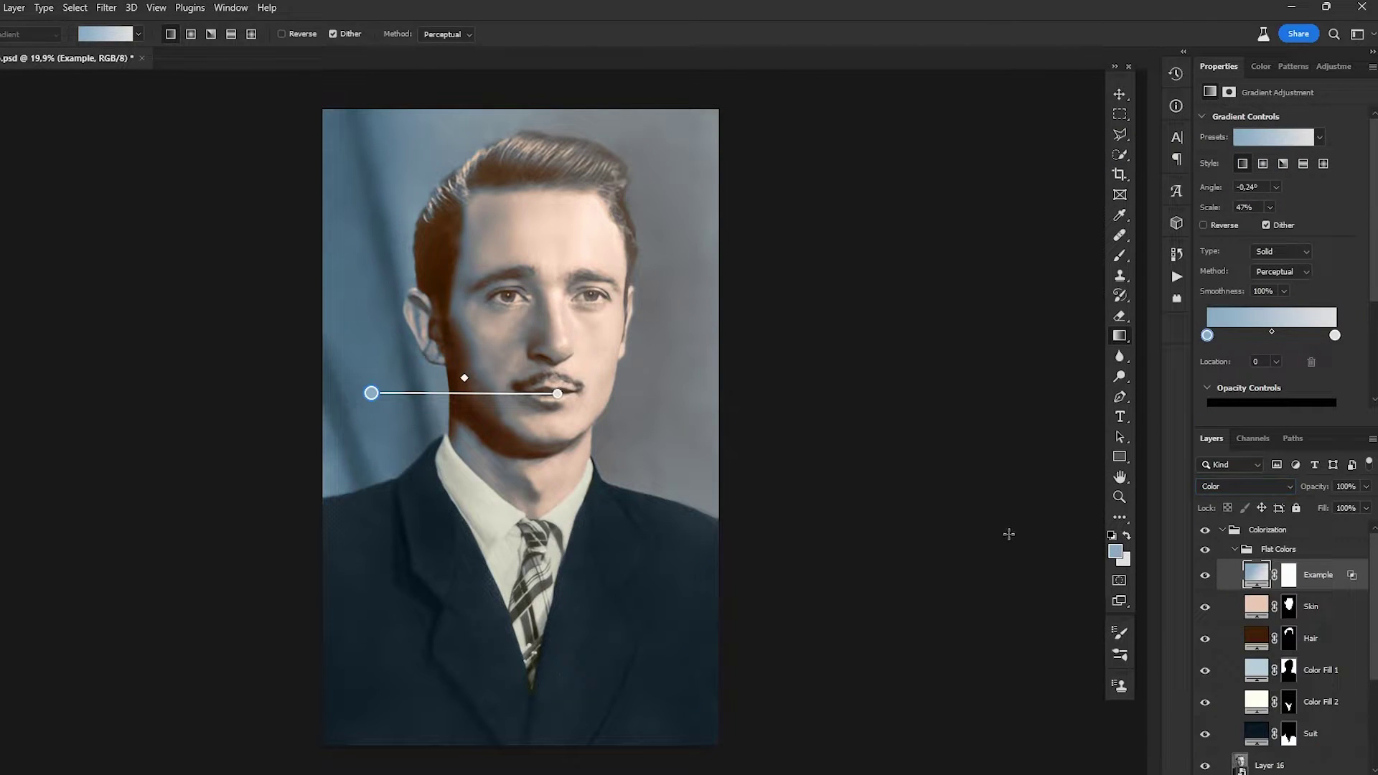
left_click(1234, 495)
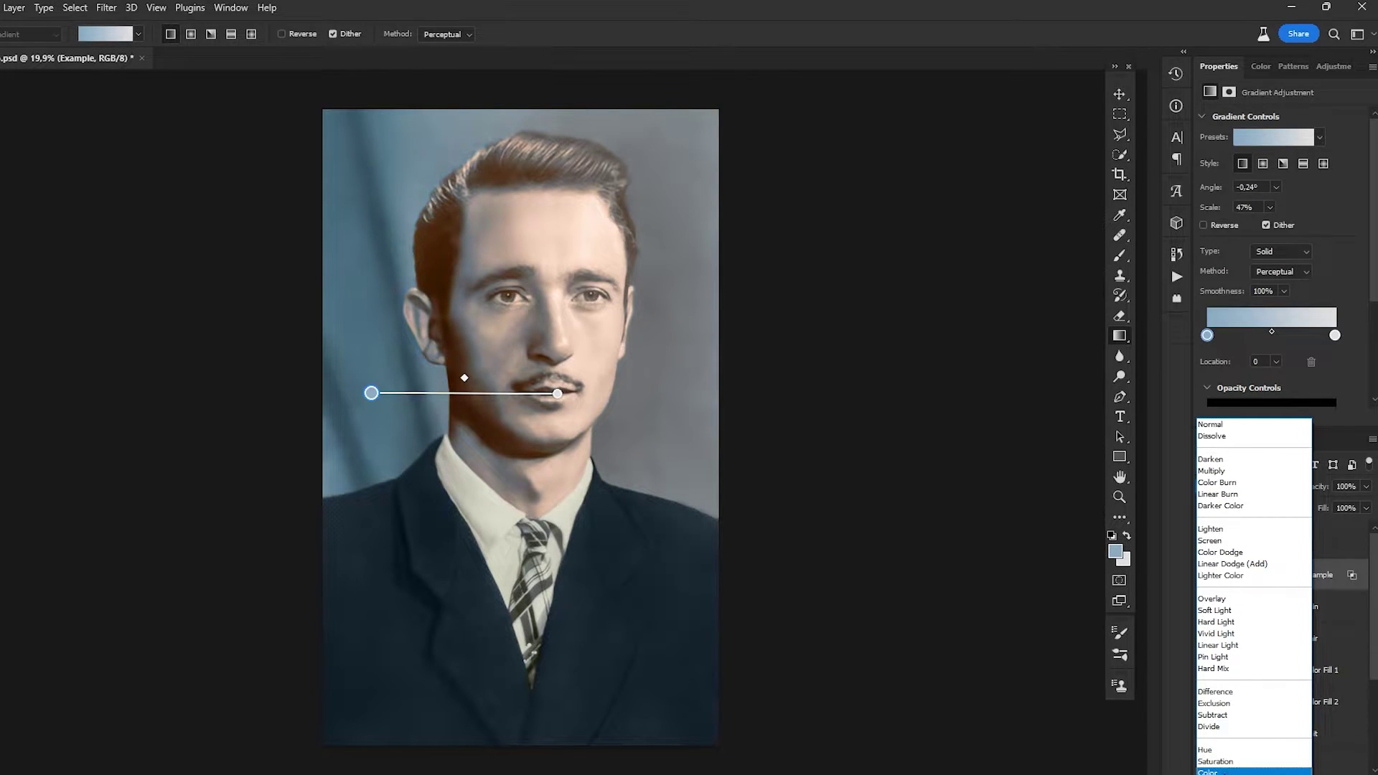
left_click(1220, 771)
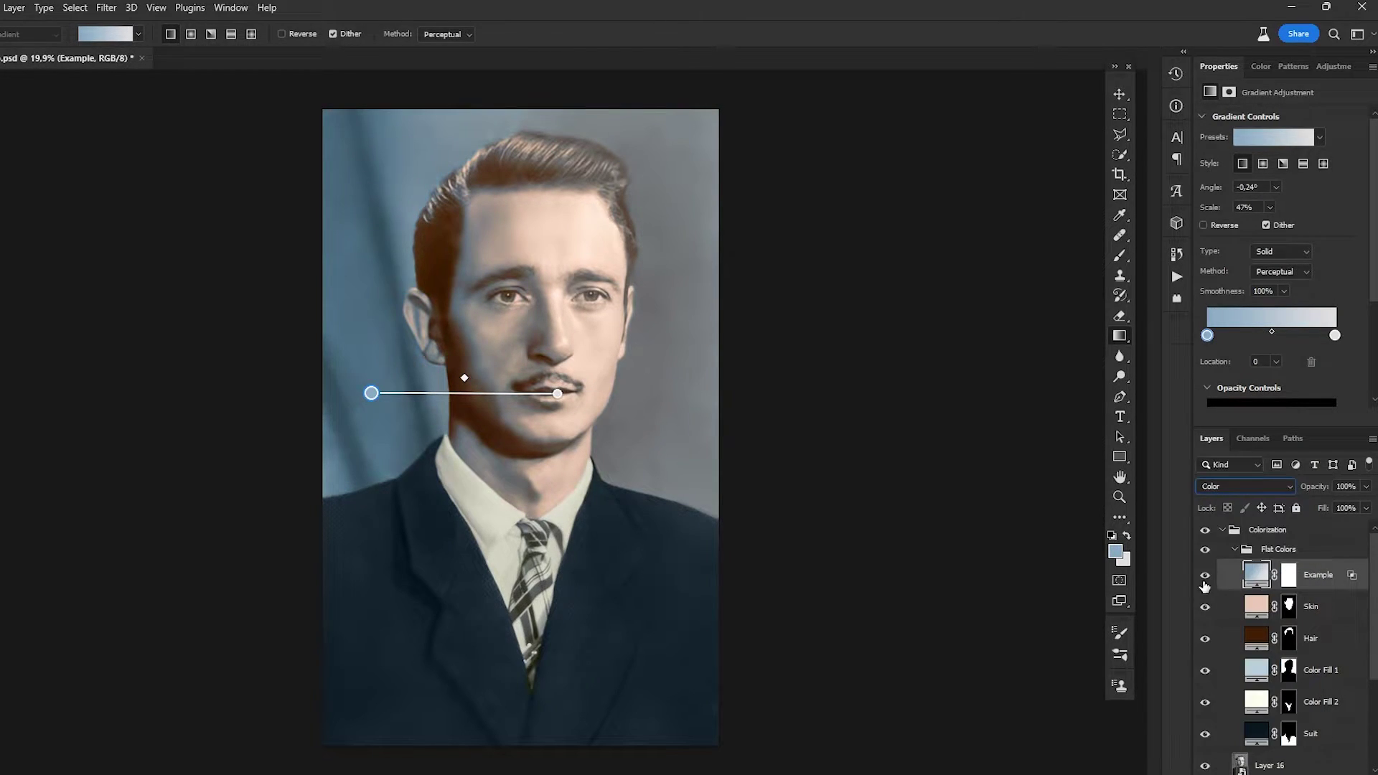
- Delete the Example gradient layer and save the document
key("Delete")
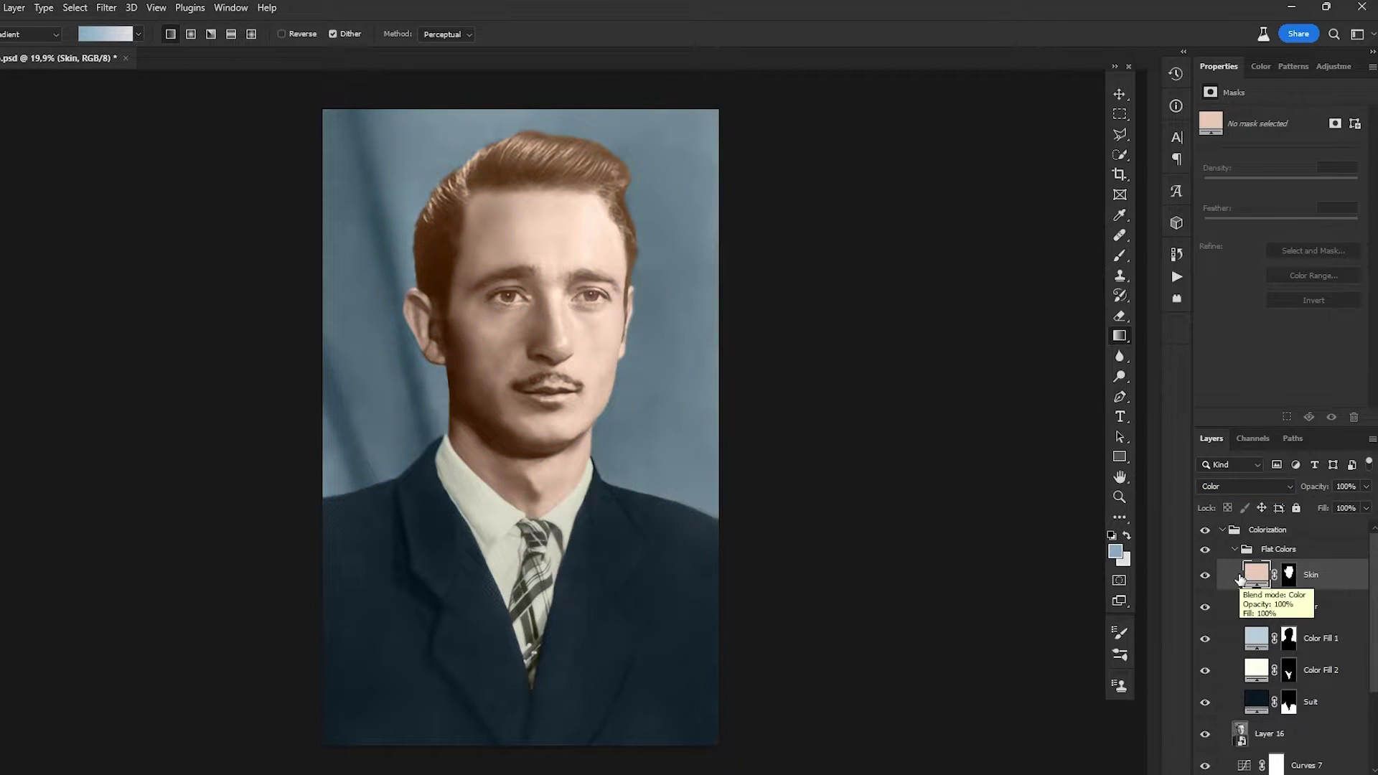
key("v")
key("ctrl+s")
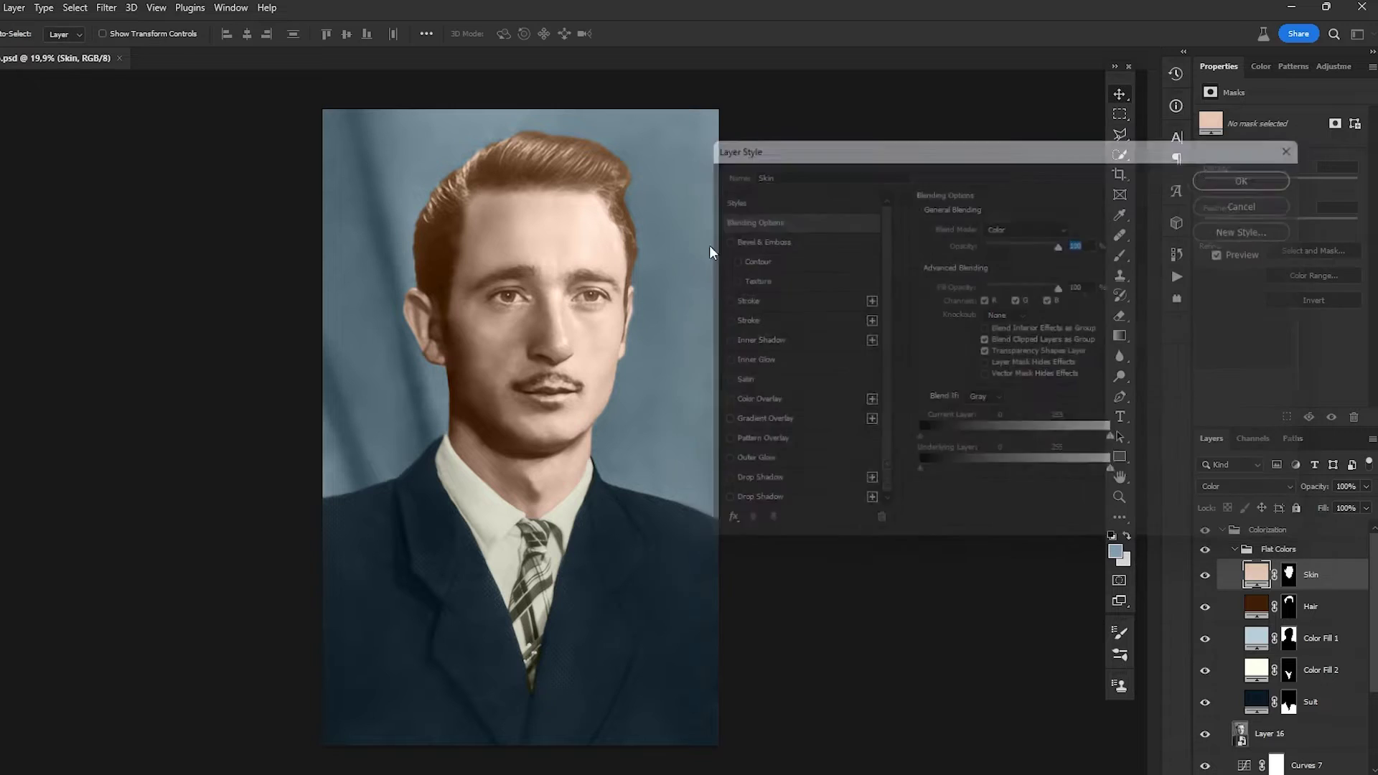
- Fade the Skin layer out of the shadows by splitting its Underlying Layer Blend If black slider to about 41/76
scroll(511, 290, "up", 5)
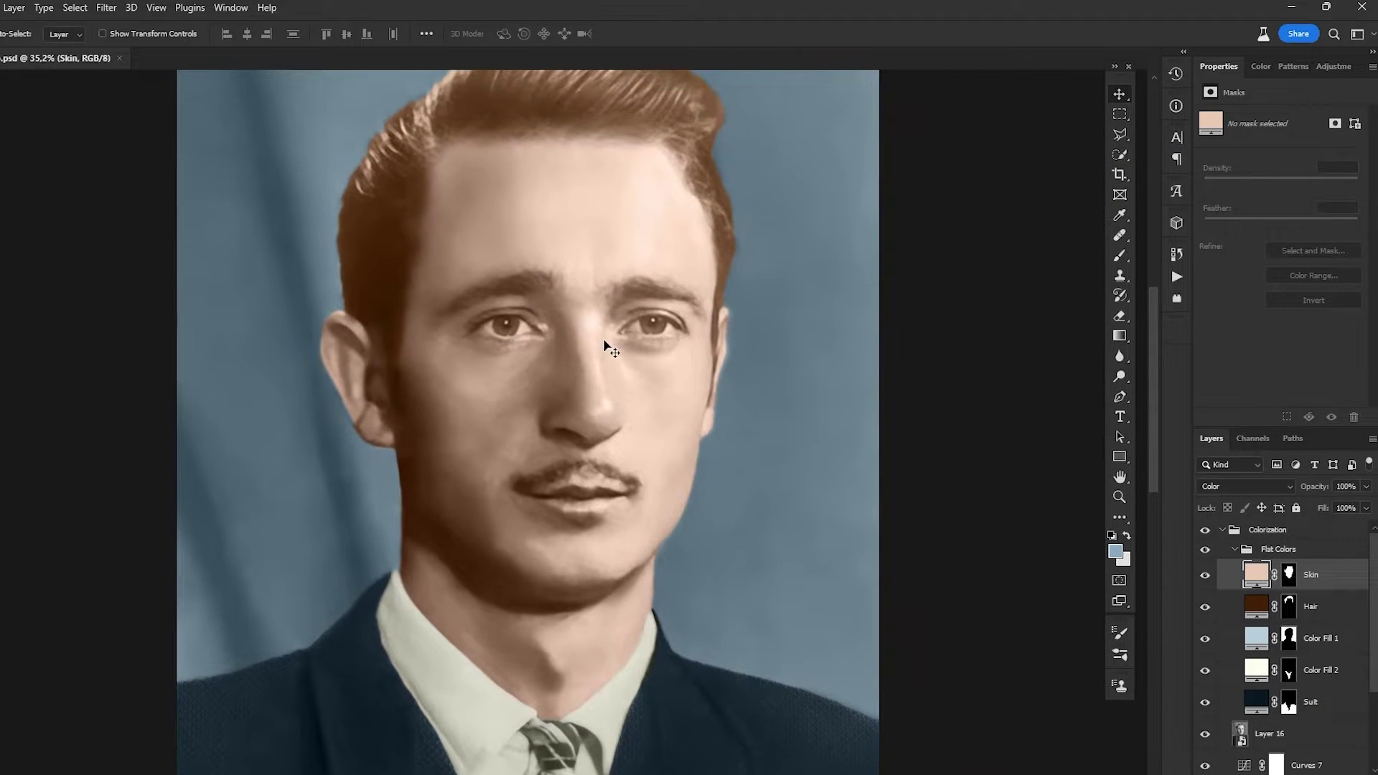
double_click(1351, 575)
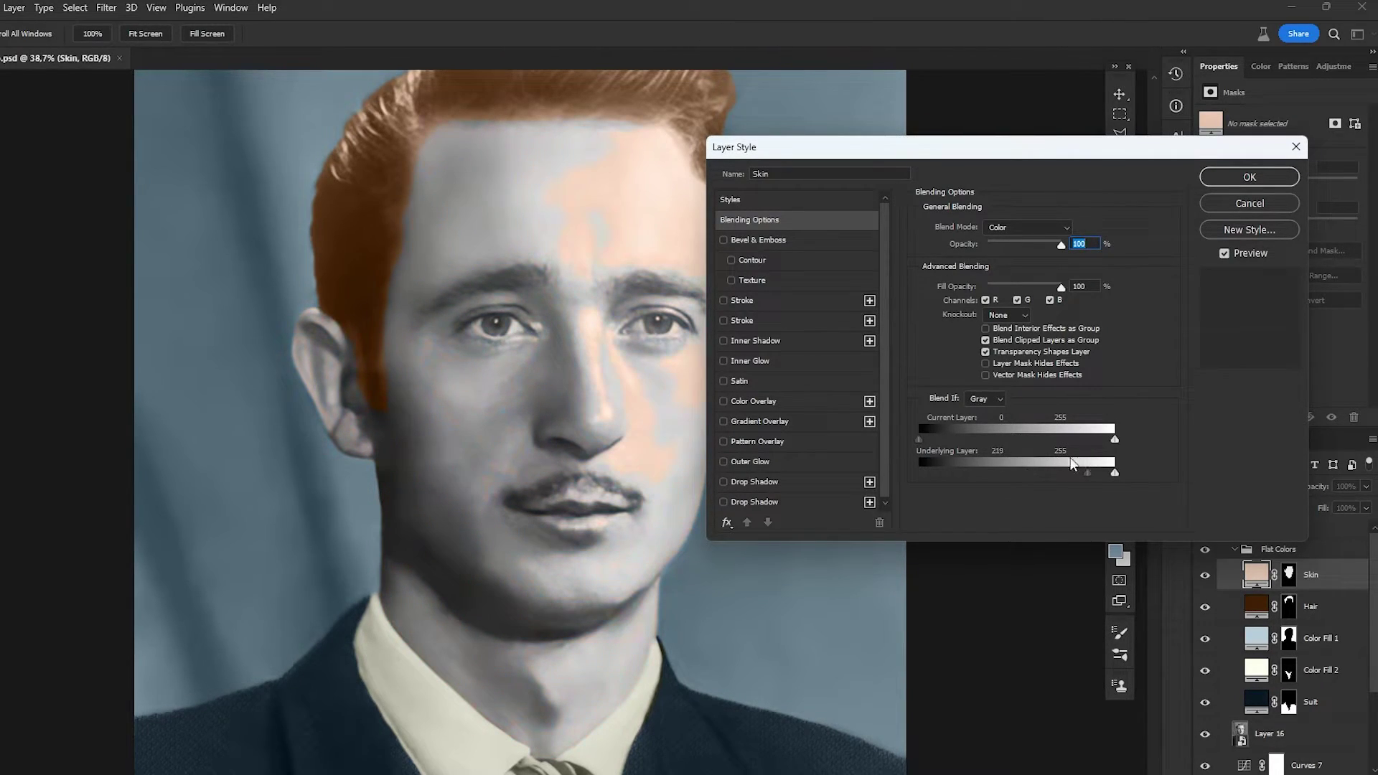
left_click_drag(996, 458, 986, 459)
key("alt")
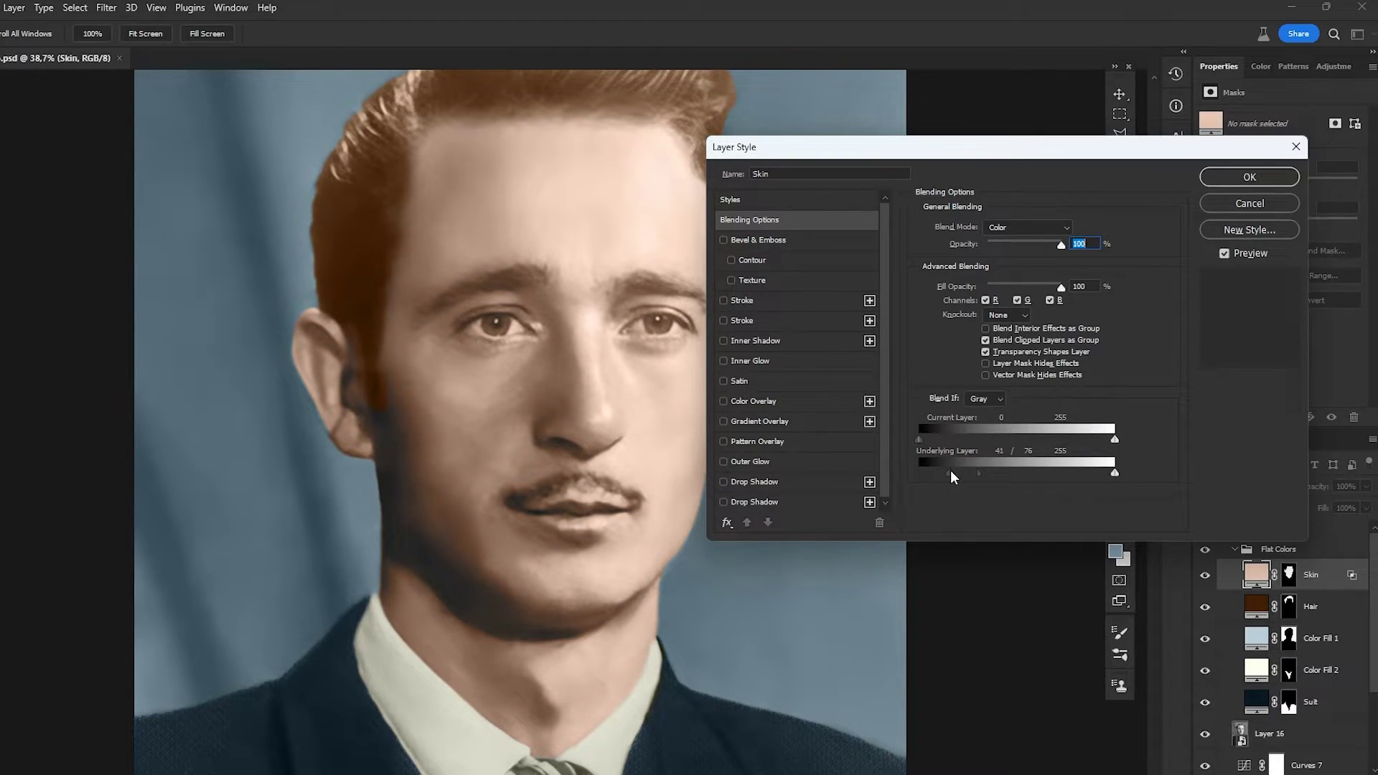
left_click_drag(977, 475, 975, 475)
key("alt")
key("Return")
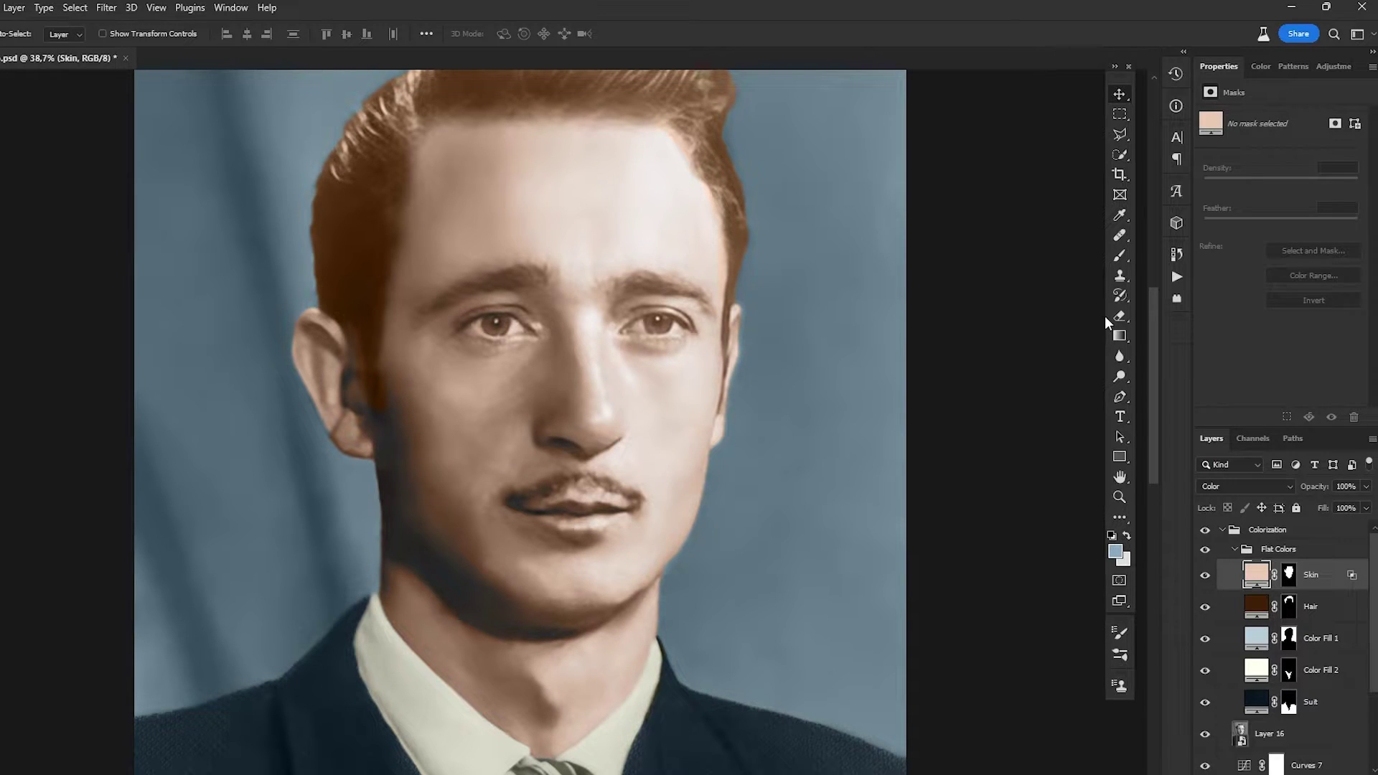
- Refine the Hair layer's Underlying Layer Blend If, splitting the black slider to 27/74 and lowering and splitting the white slider
left_click_drag(862, 357, 863, 414)
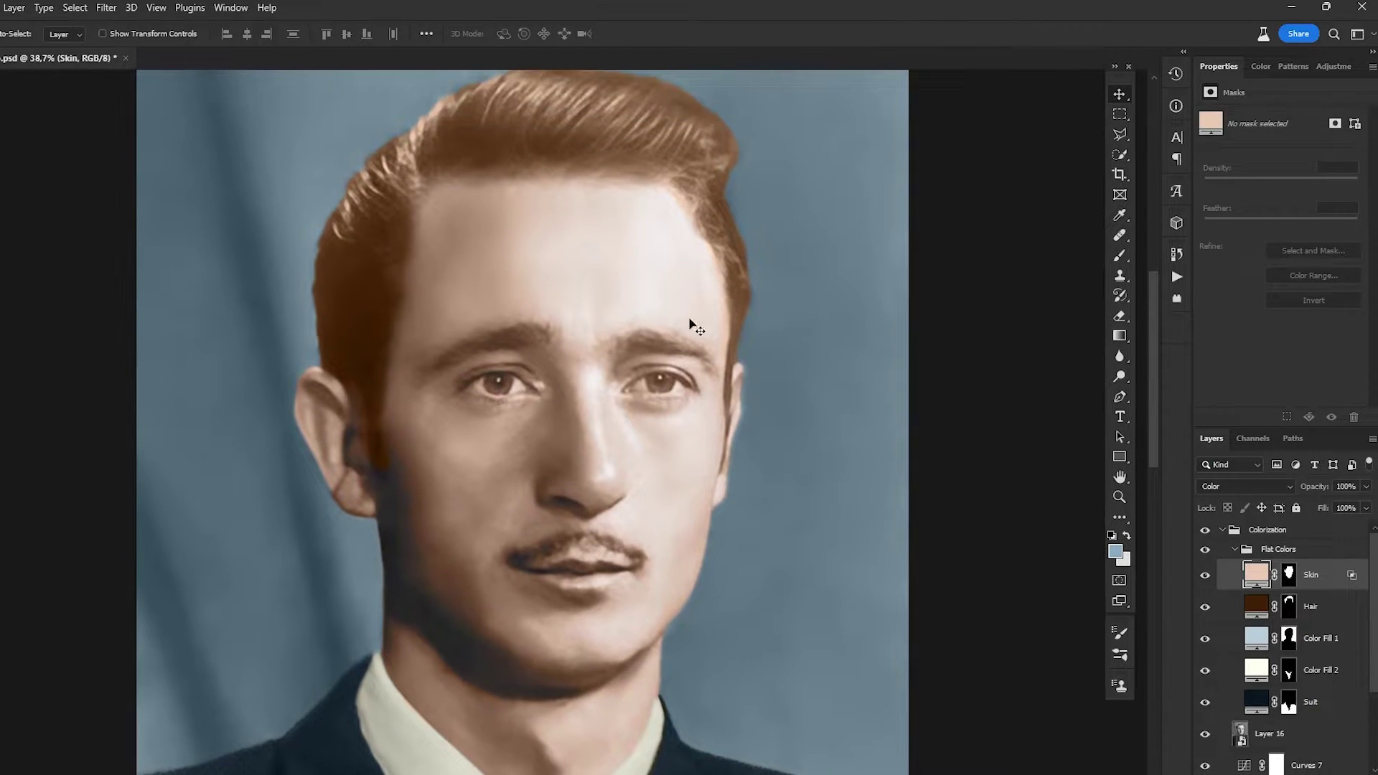
left_click(1336, 608)
double_click(1341, 611)
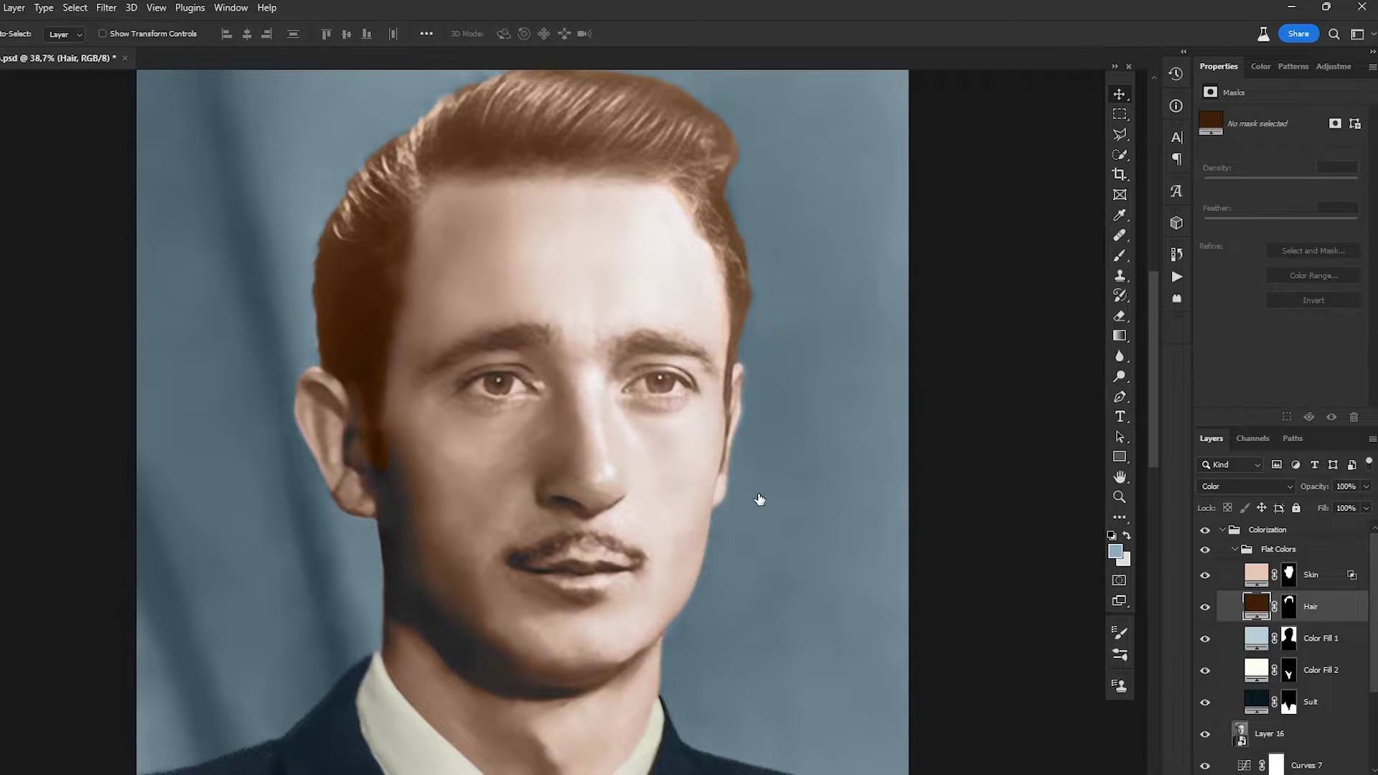
mouse_move(921, 473)
left_mouse_down()
mouse_move(946, 473)
mouse_move(932, 472)
left_mouse_up()
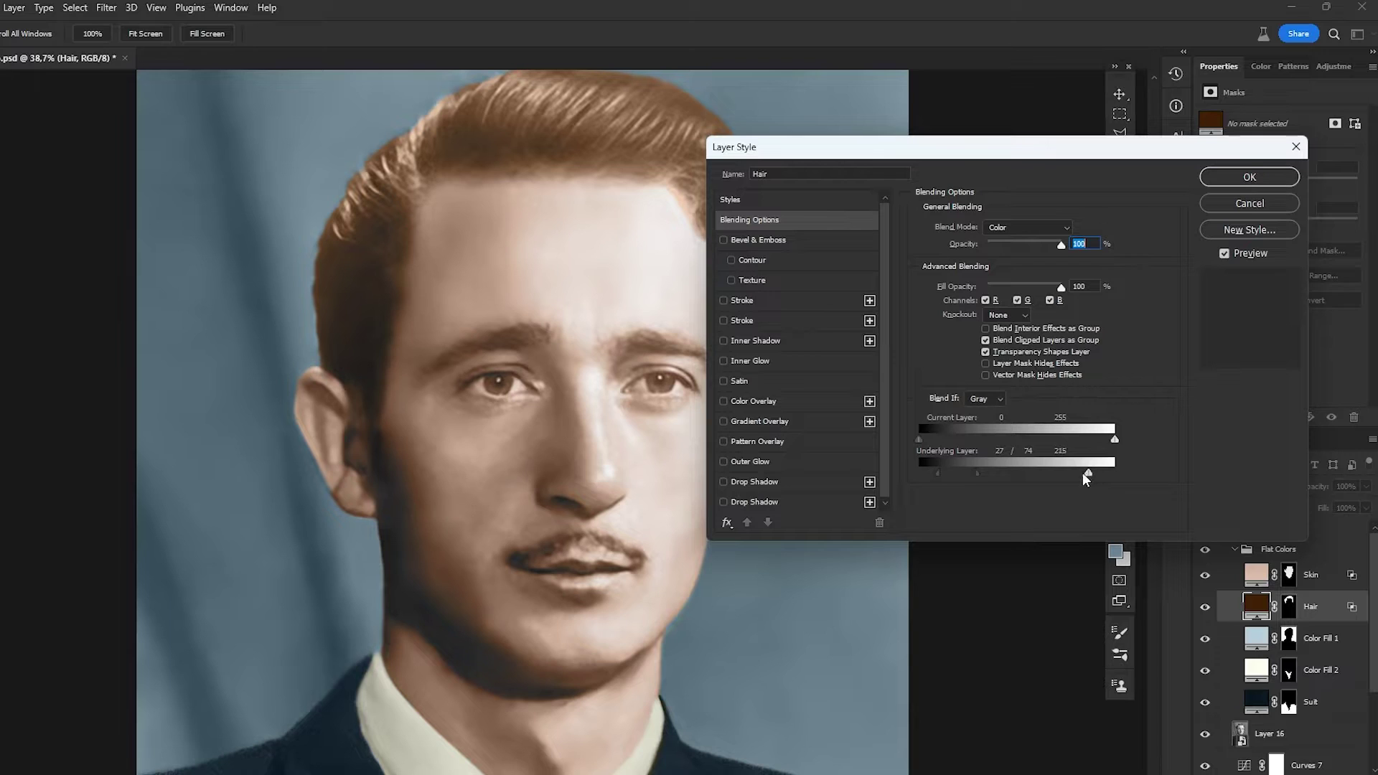
key("alt")
left_click_drag(1072, 472, 1058, 472)
key("Return")
- Raise the Underlying Layer Blend If black point on the Color Fill 1 background layer
scroll(679, 402, "down", 5)
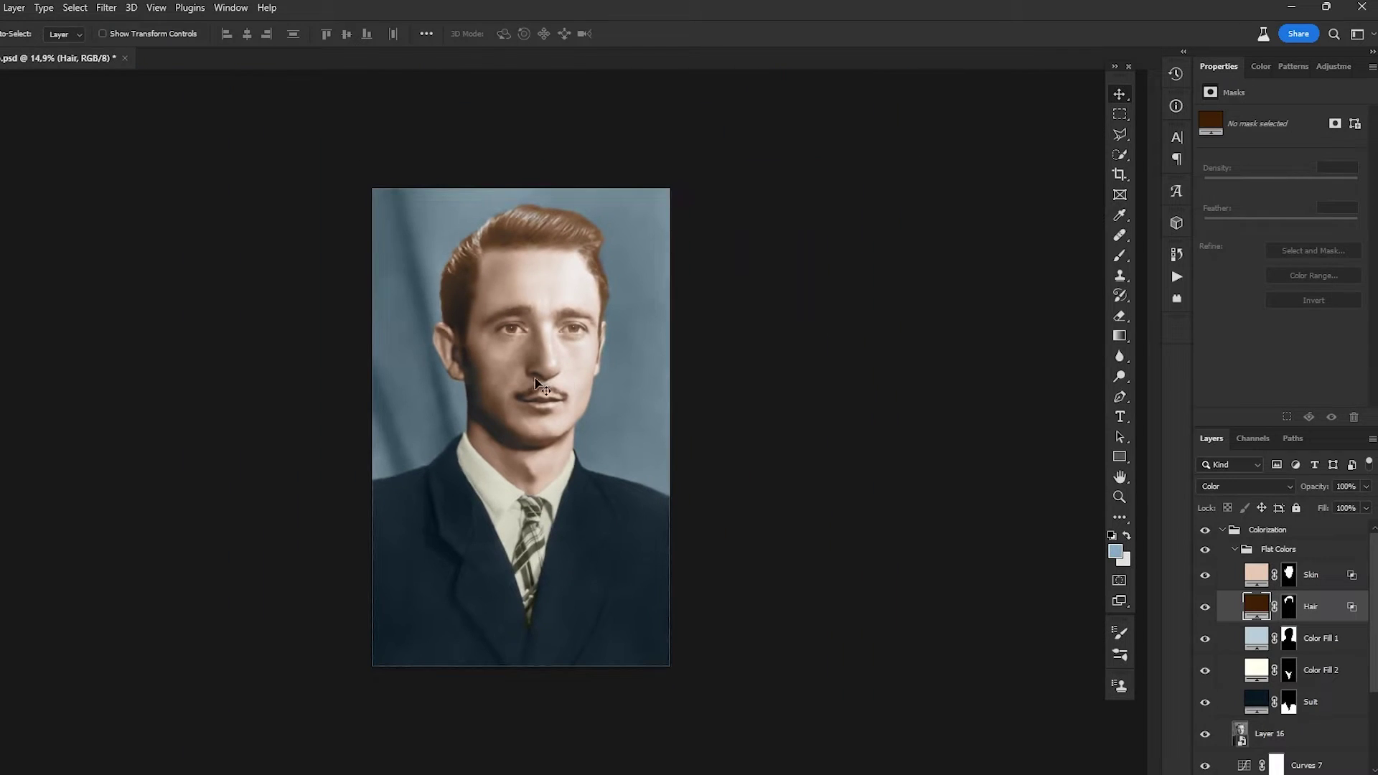
scroll(476, 383, "up", 4)
scroll(852, 508, "down", 2)
double_click(1322, 638)
double_click(1355, 638)
left_click_drag(921, 473, 962, 474)
key("Return")
- Lower the Suit layer's Underlying Layer Blend If white point and refine the Color Fill 2 layer's Blend If settings
double_click(1355, 702)
left_click_drag(1115, 473, 1026, 472)
key("Return")
double_click(1355, 670)
left_click(1250, 177)
- Inspect the hairline on the Skin layer's mask and switch the Brush colour to white
key("v")
scroll(458, 219, "up", 5)
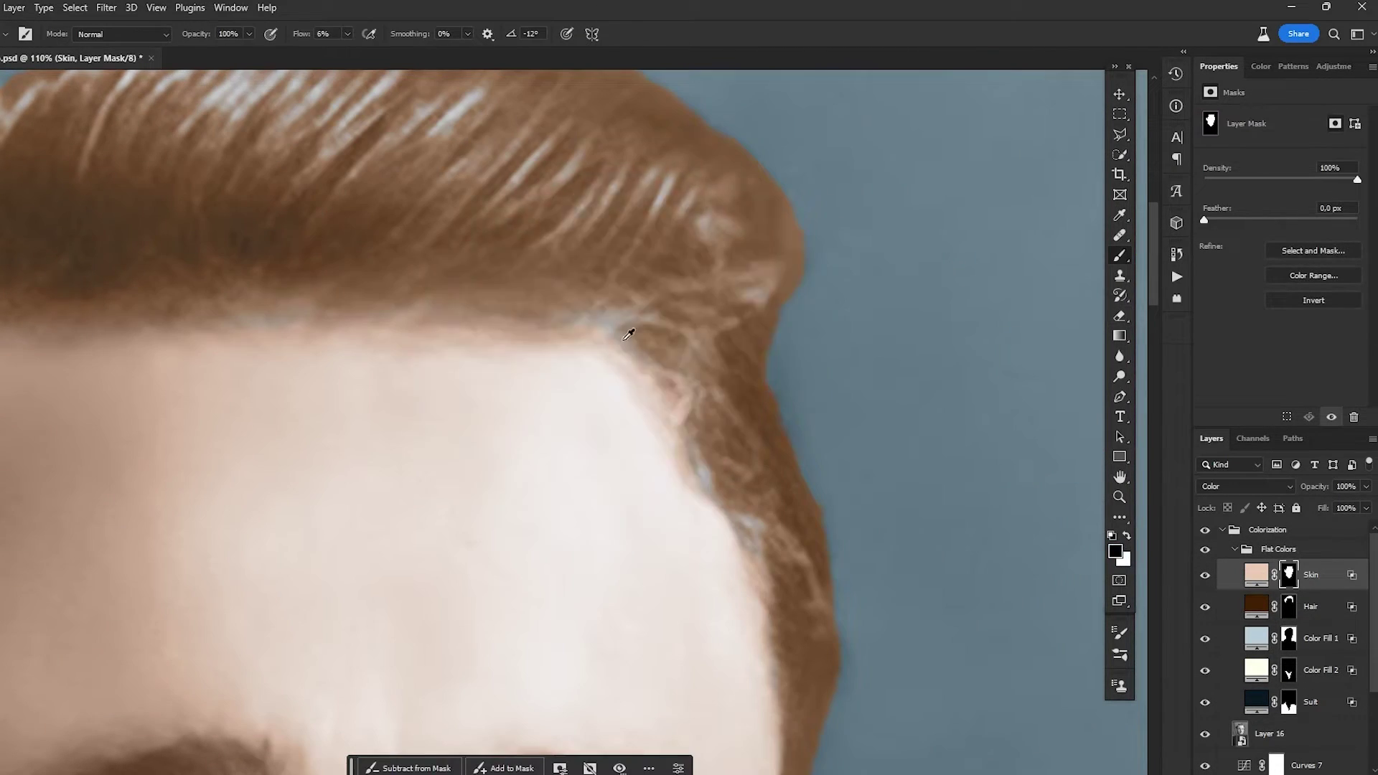
key("x")
scroll(726, 458, "down", 6)
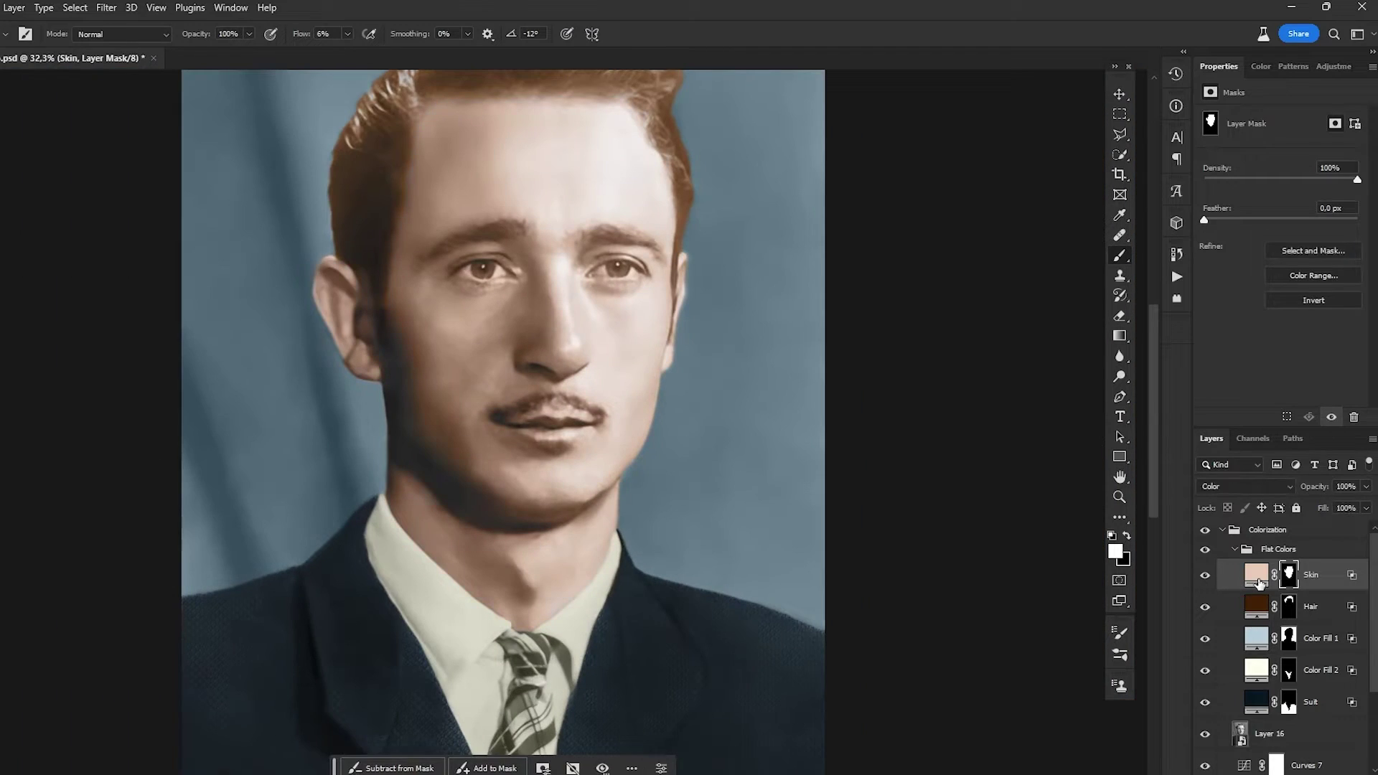
- Change the Skin fill to a yellower beige and the Hair fill to a darker brown
double_click(1256, 574)
left_click(262, 276)
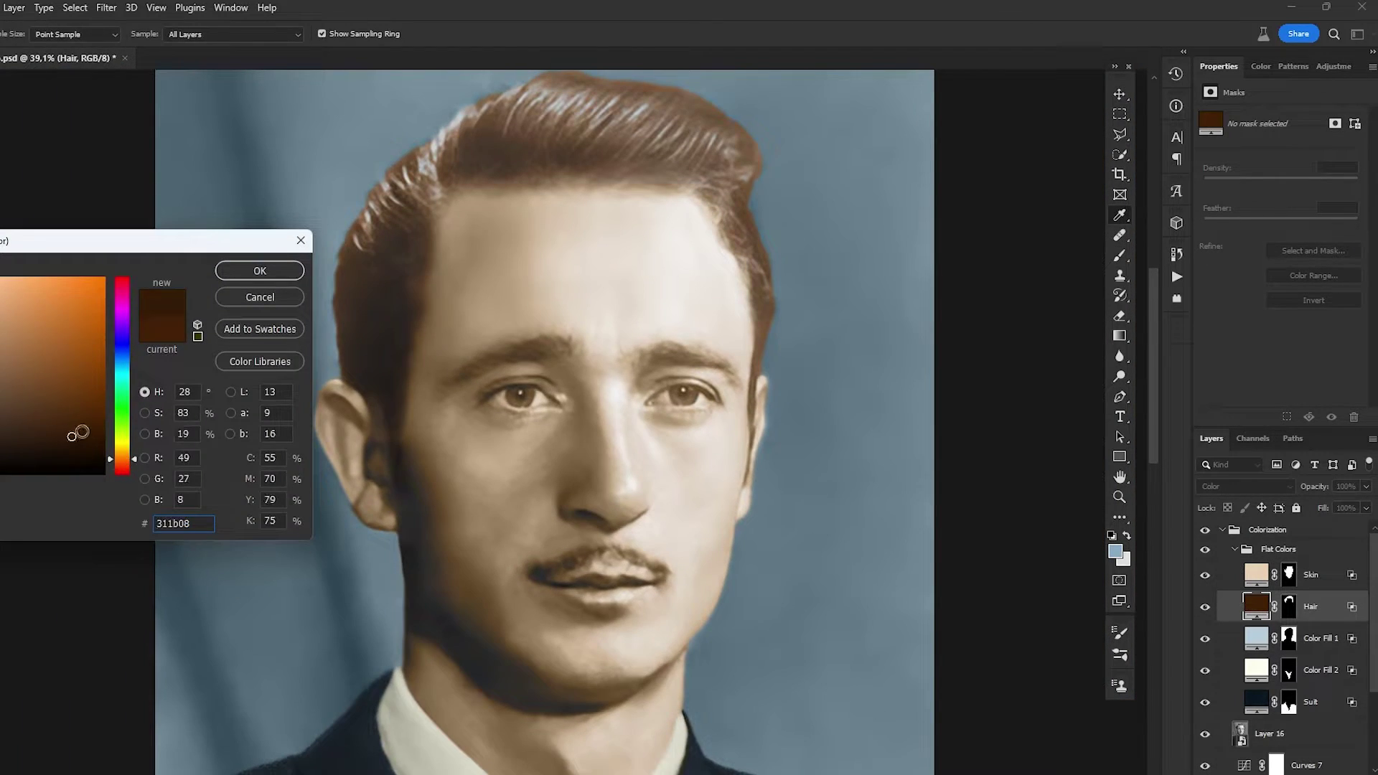
mouse_move(120, 453)
left_mouse_down()
mouse_move(121, 470)
mouse_move(121, 452)
left_mouse_up()
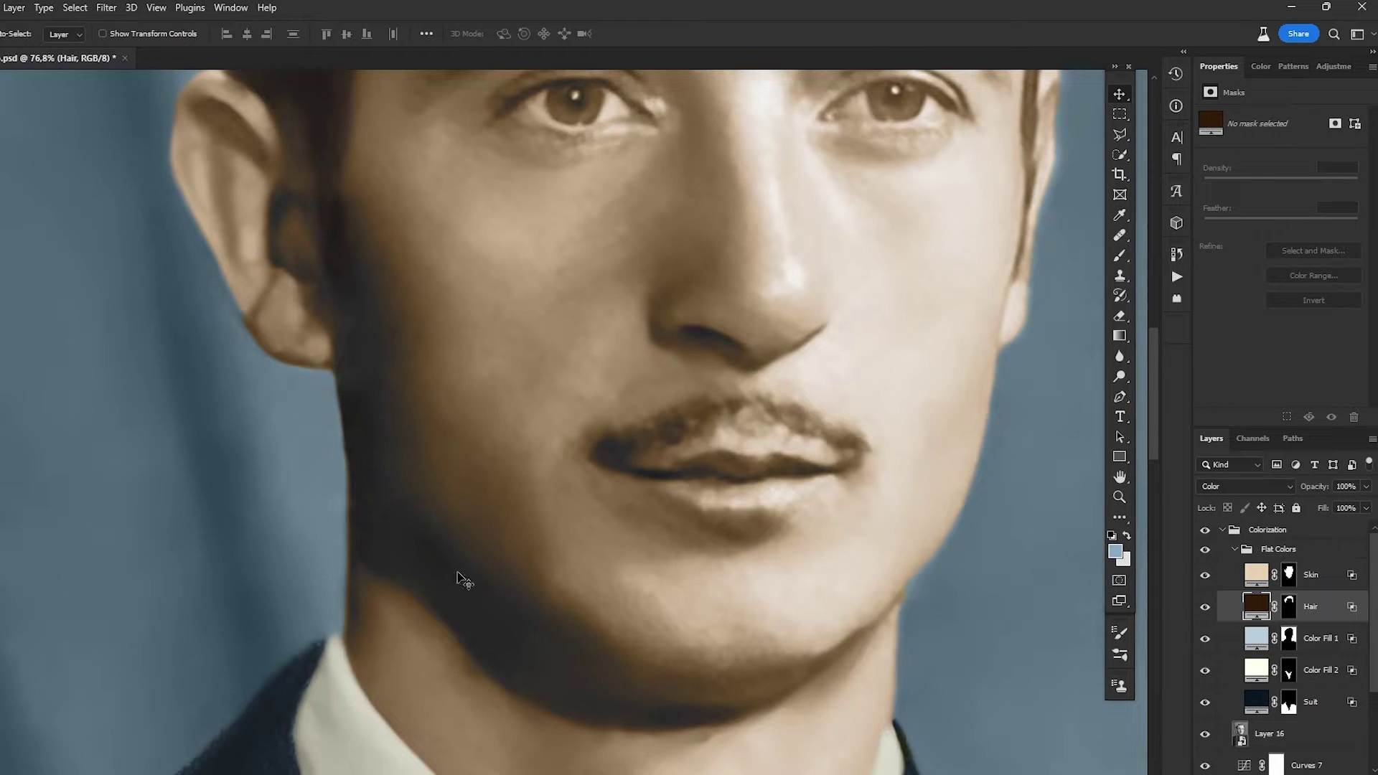
- Compare the face with and without Blend If using a temporary copy of the Skin layer
key("alt+bracketright")
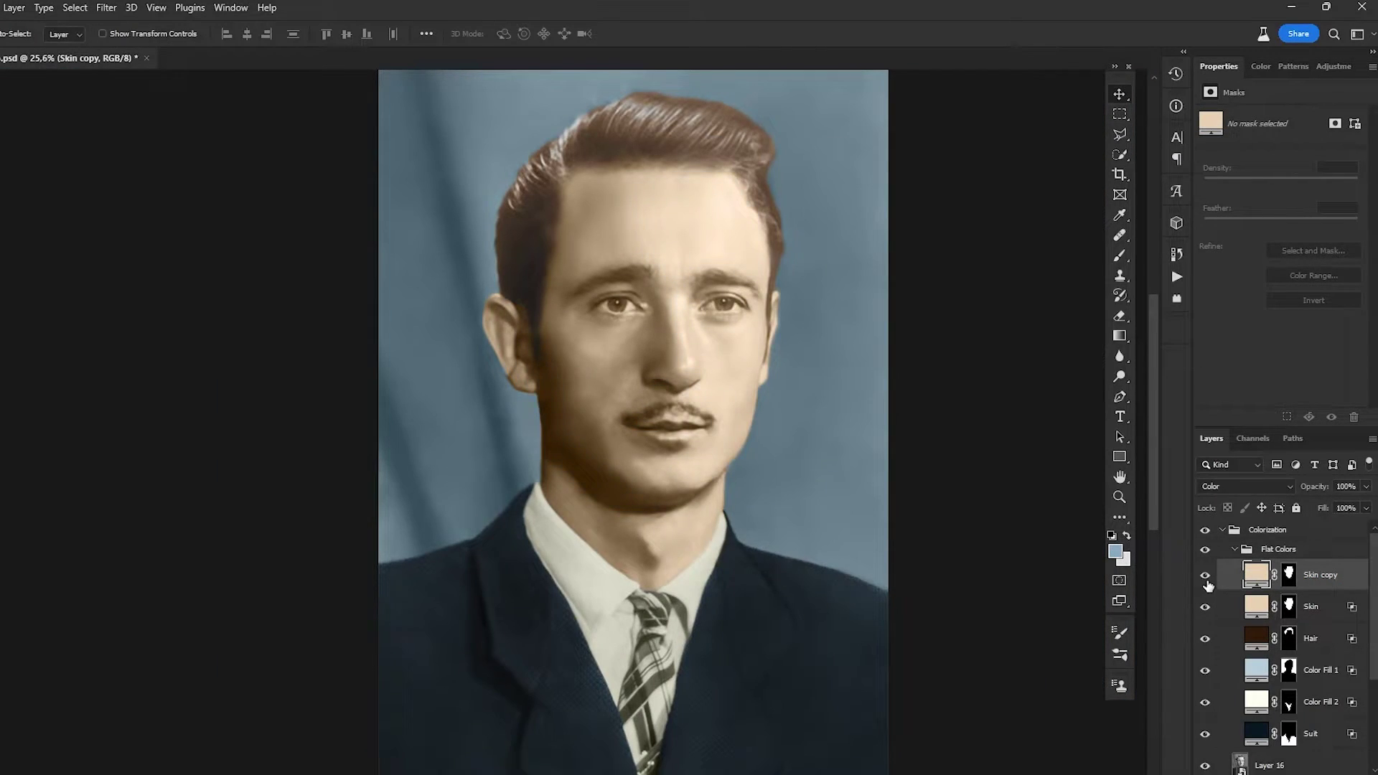
scroll(668, 547, "up", 3)
scroll(567, 370, "down", 3)
scroll(567, 370, "up", 3)
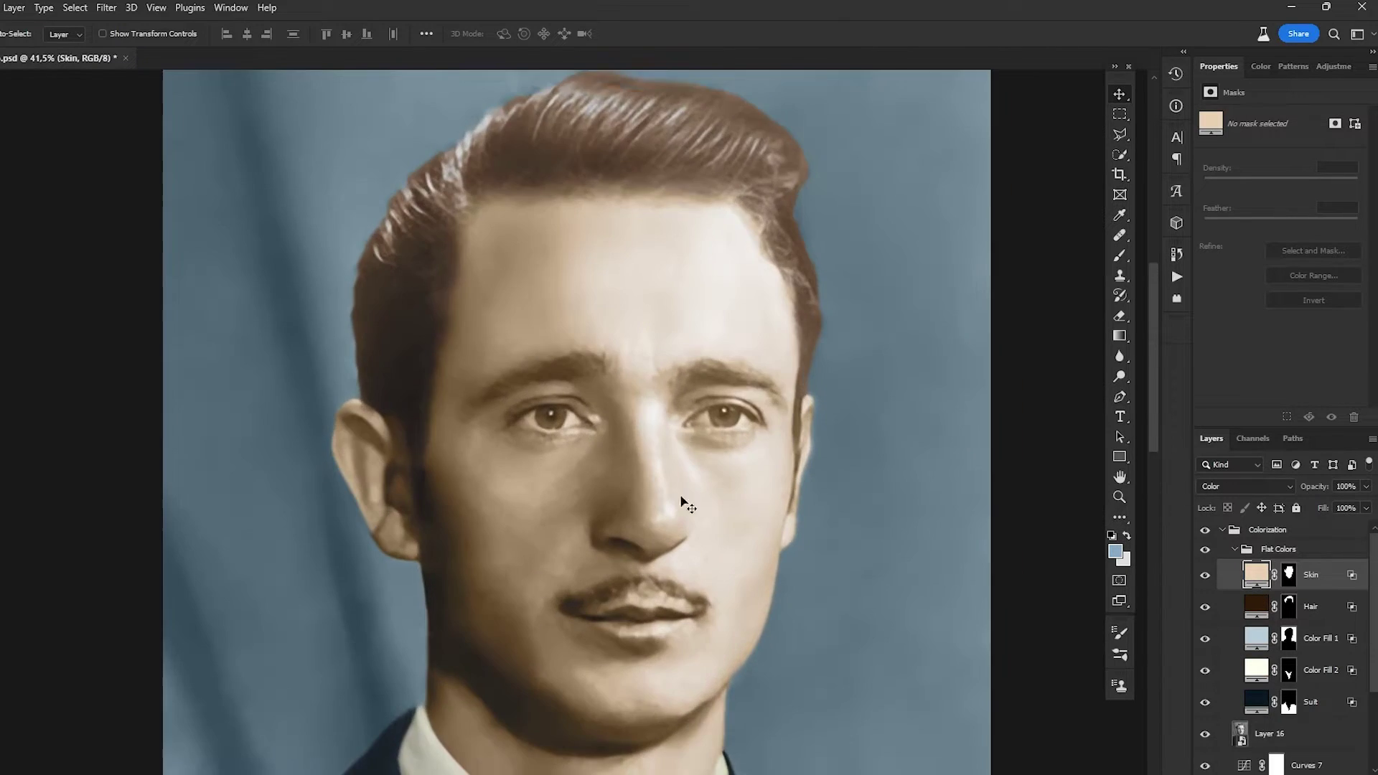
scroll(541, 357, "down", 4)
- Add an empty layer named Face Details above the Skin layer
left_click(1234, 549)
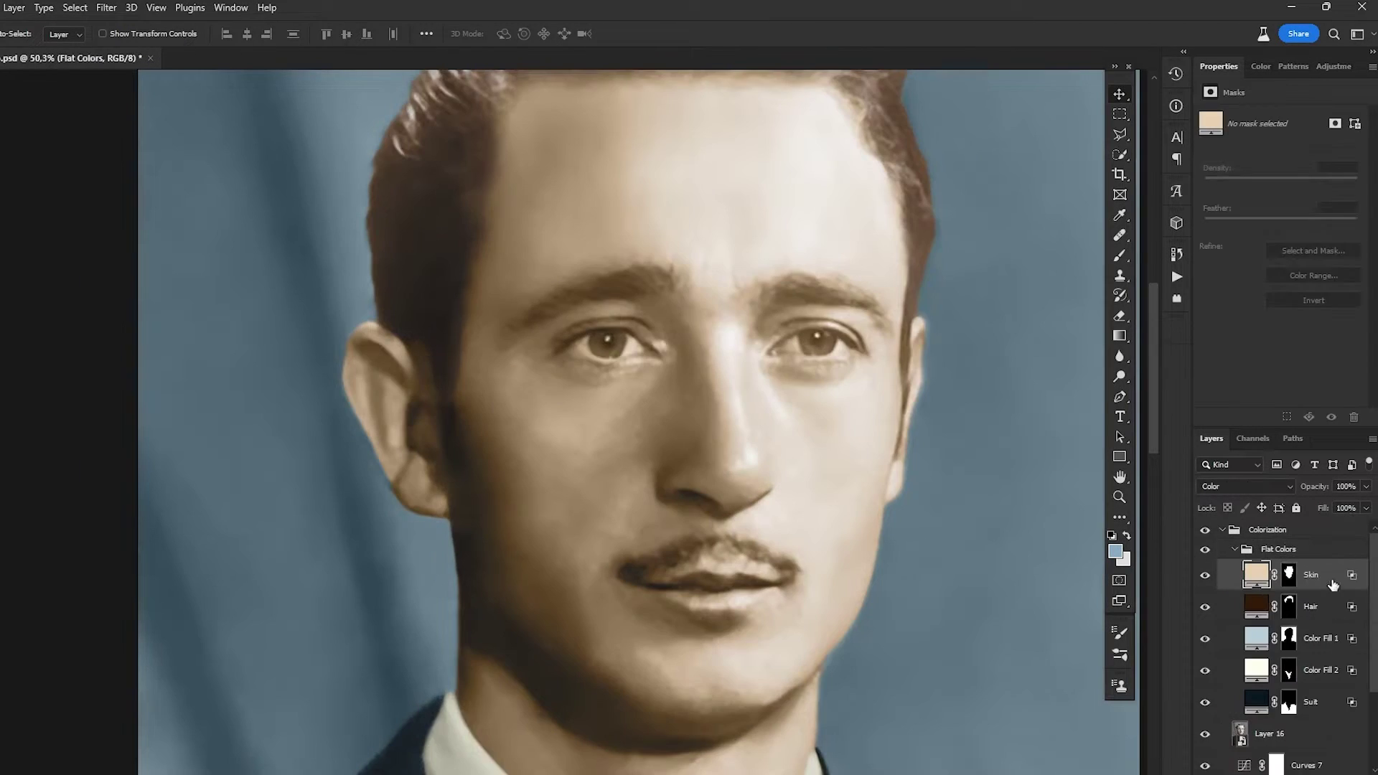
key("ctrl+shift+alt+n")
double_click(1270, 574)
type("Face Details")
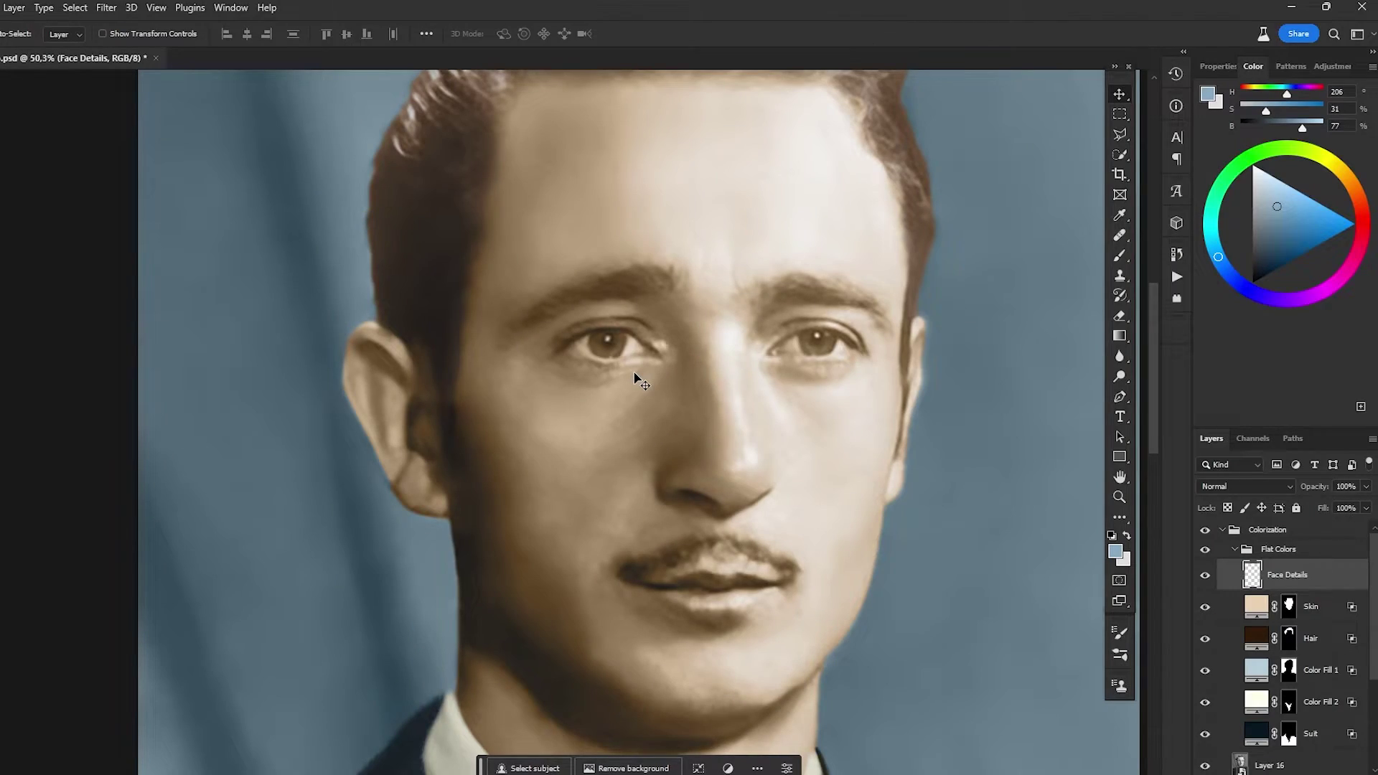
- Activate the Brush and set the foreground colour to pure white
key("b")
left_click_drag(1272, 207, 1253, 166)
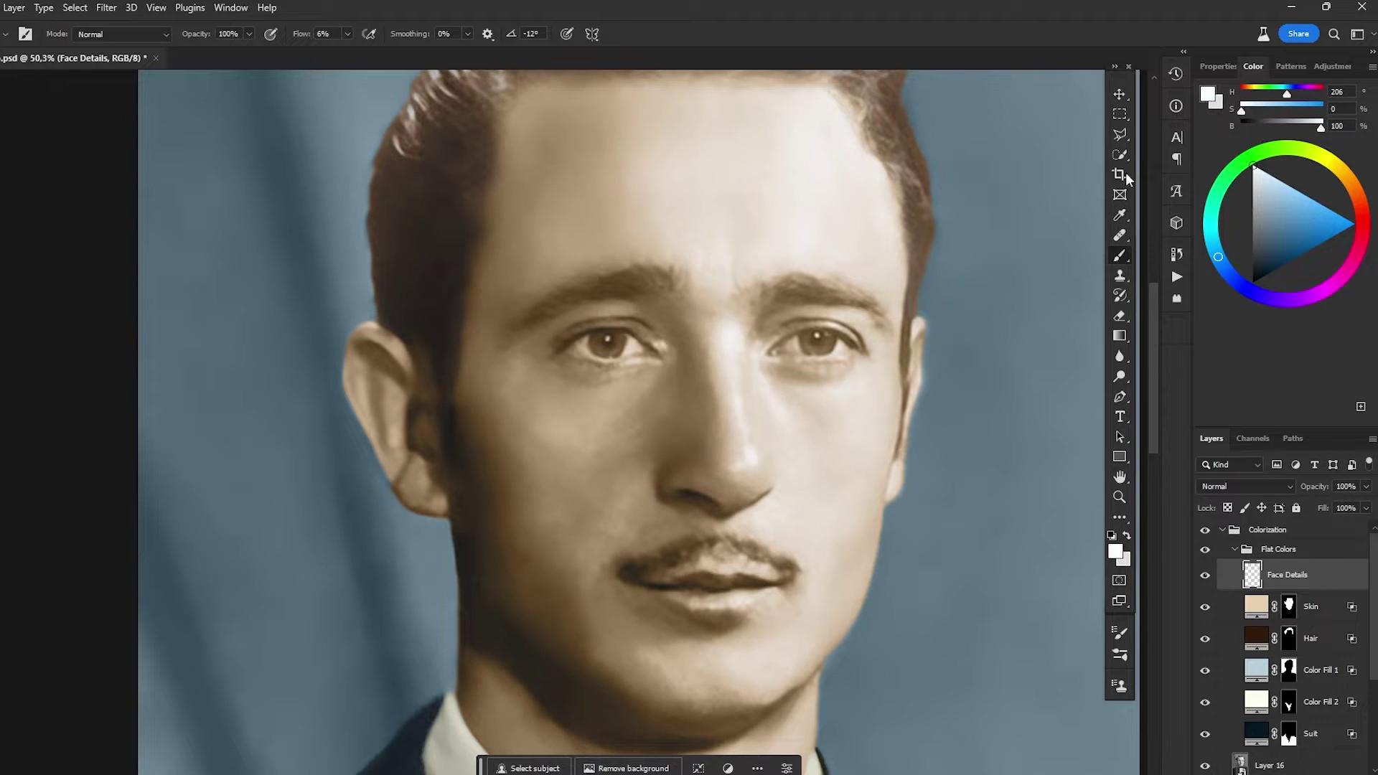
scroll(855, 340, "up", 3)
left_click_drag(918, 381, 950, 383)
- Sample the blue background and the white shirt collar to examine their colours on the colour wheel
left_click(988, 338, "alt")
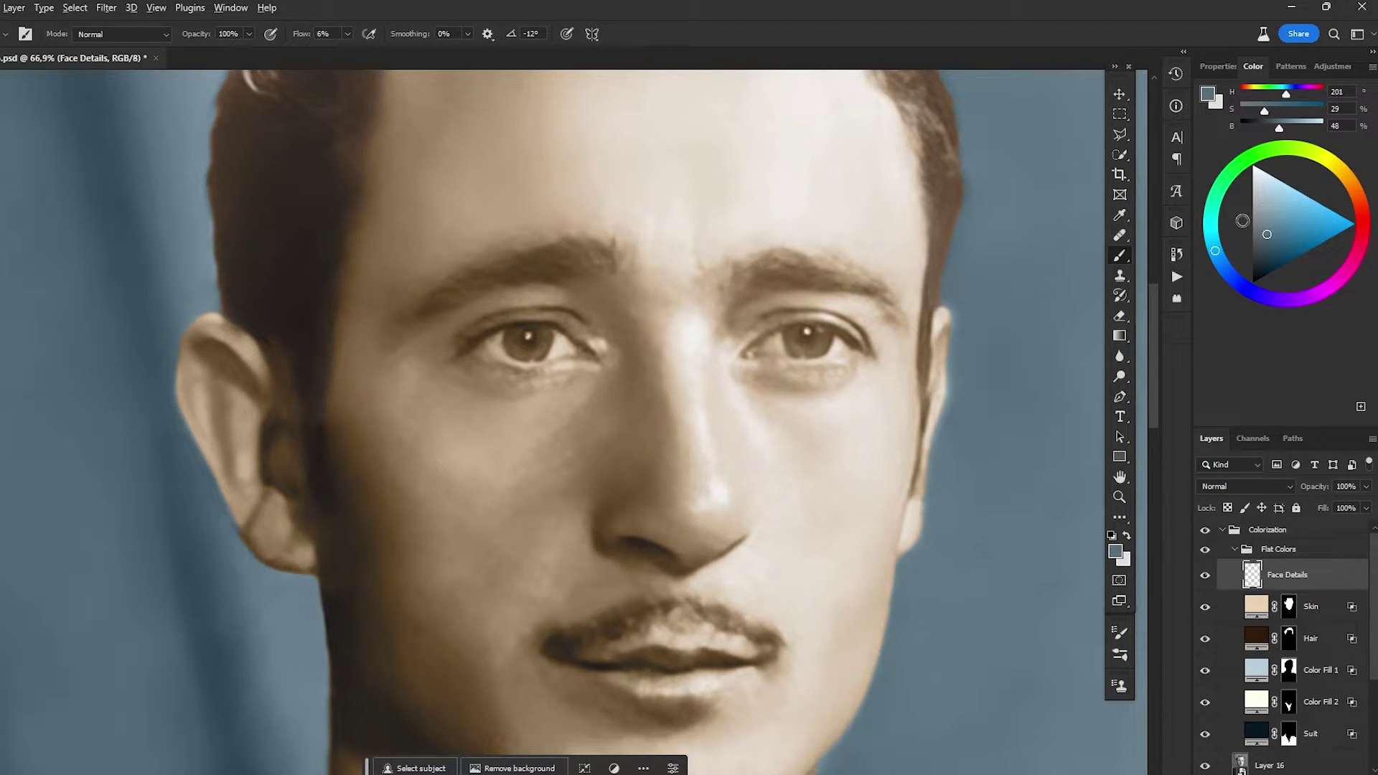
left_click(1267, 178)
left_click(794, 323)
scroll(646, 409, "down", 10)
left_click(522, 585, "alt")
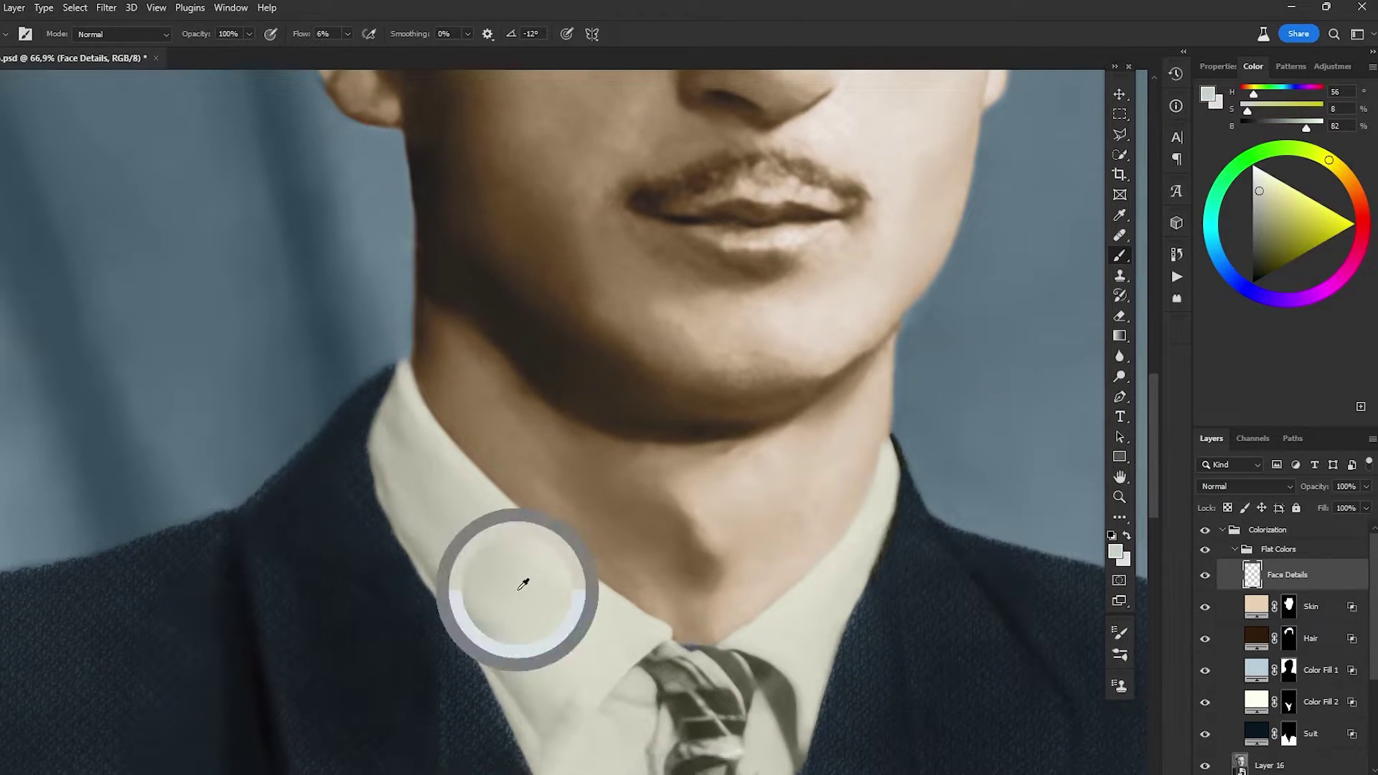
scroll(574, 431, "down", 8)
scroll(624, 253, "right", 4)
left_click(650, 341, "alt")
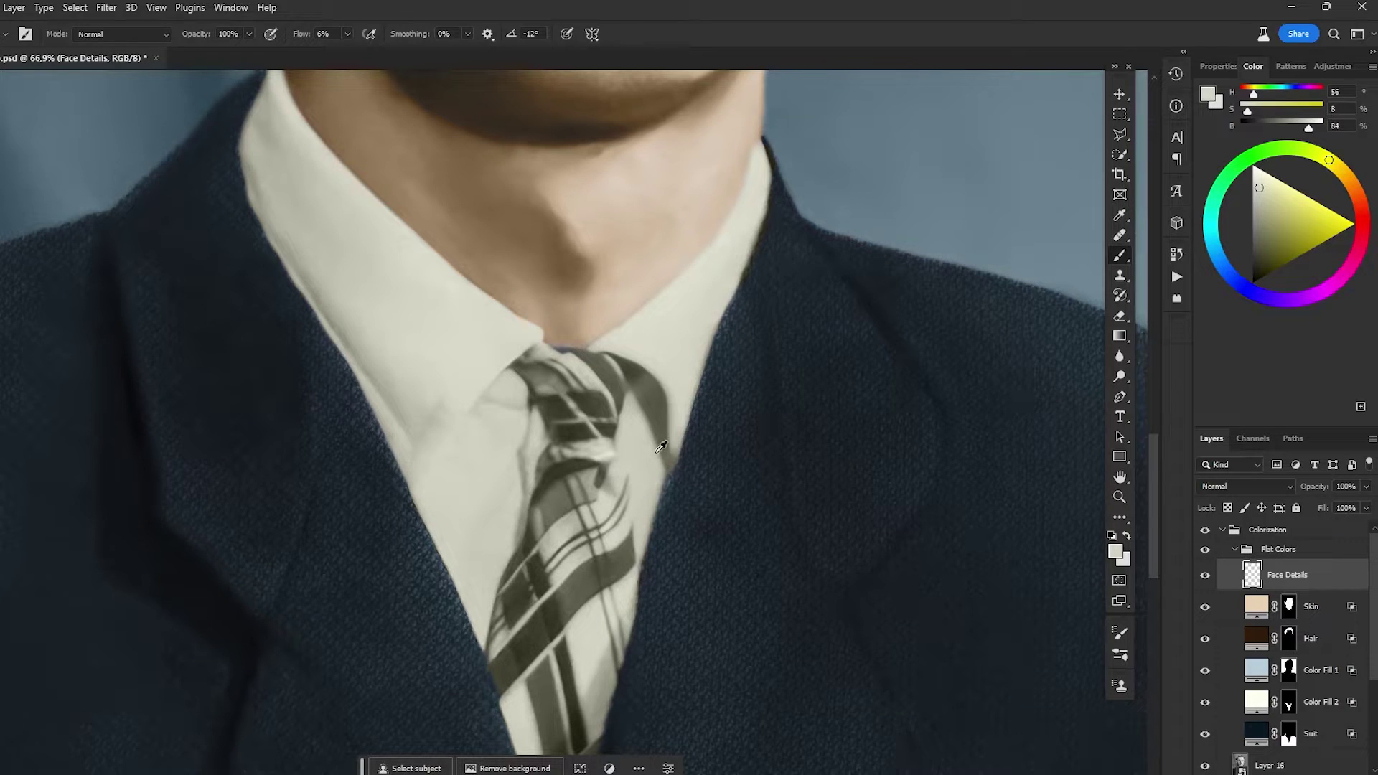
- Sample the tie, several areas of the suit and the shadowed cheek to examine how dark tones are coloured
left_click(582, 550, "alt")
scroll(679, 618, "down", 3)
left_click(732, 360, "alt")
left_click(898, 322, "alt")
left_click(157, 394, "alt")
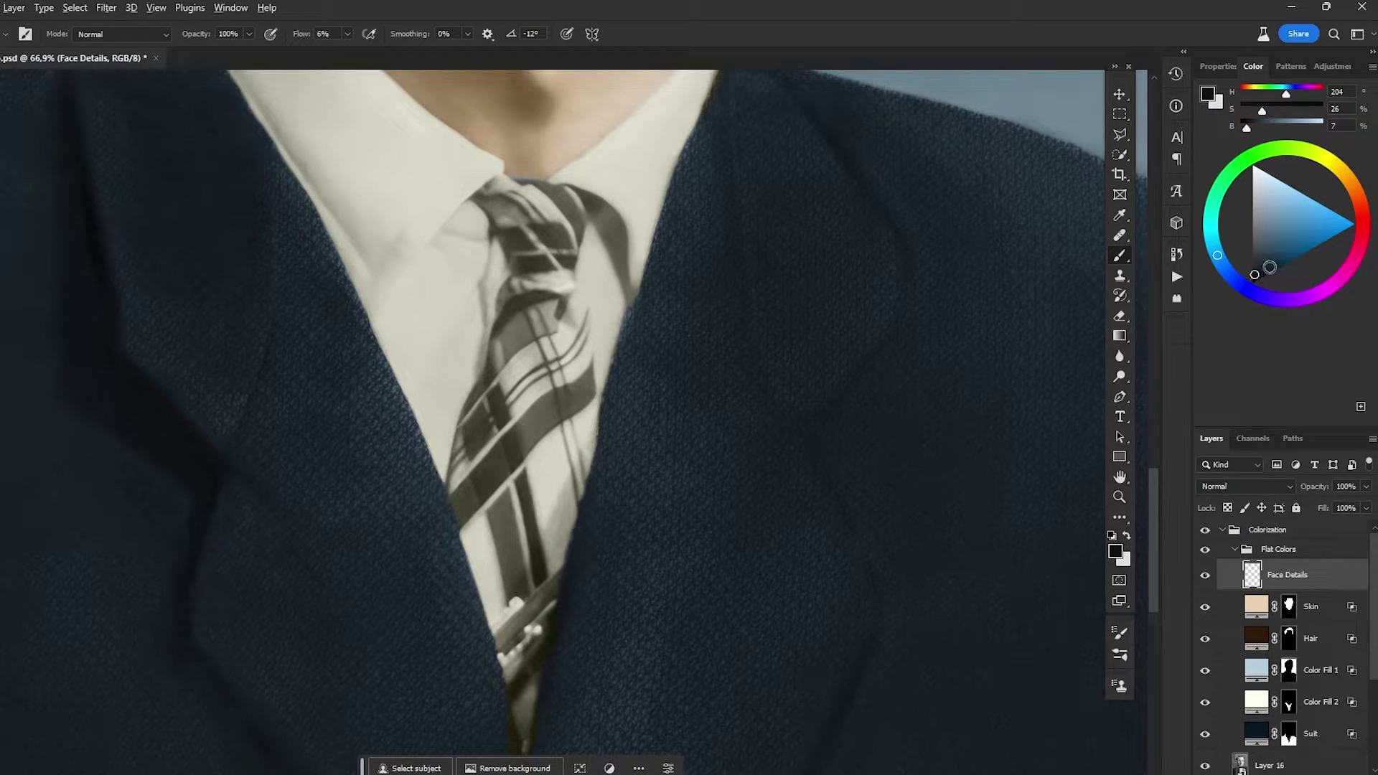
scroll(425, 493, "up", 6)
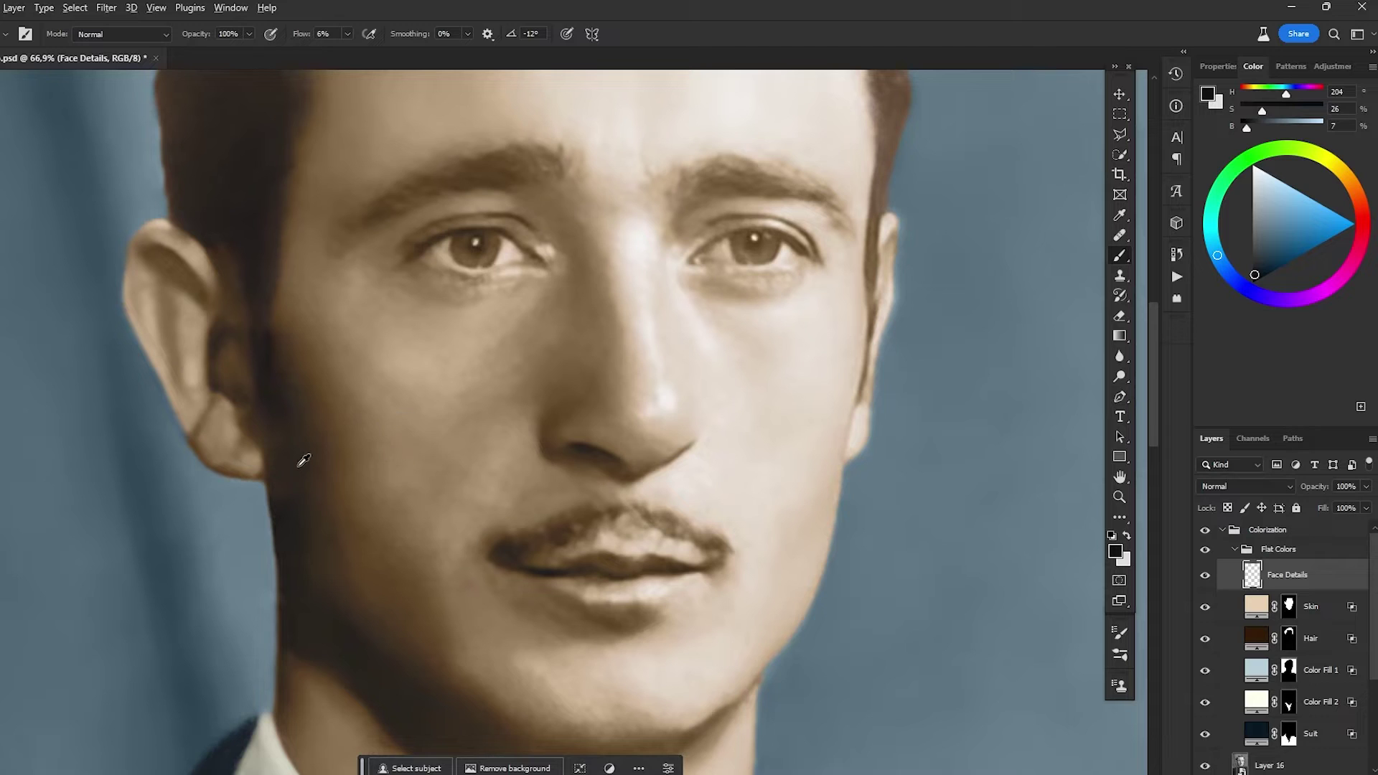
left_click(300, 356, "alt")
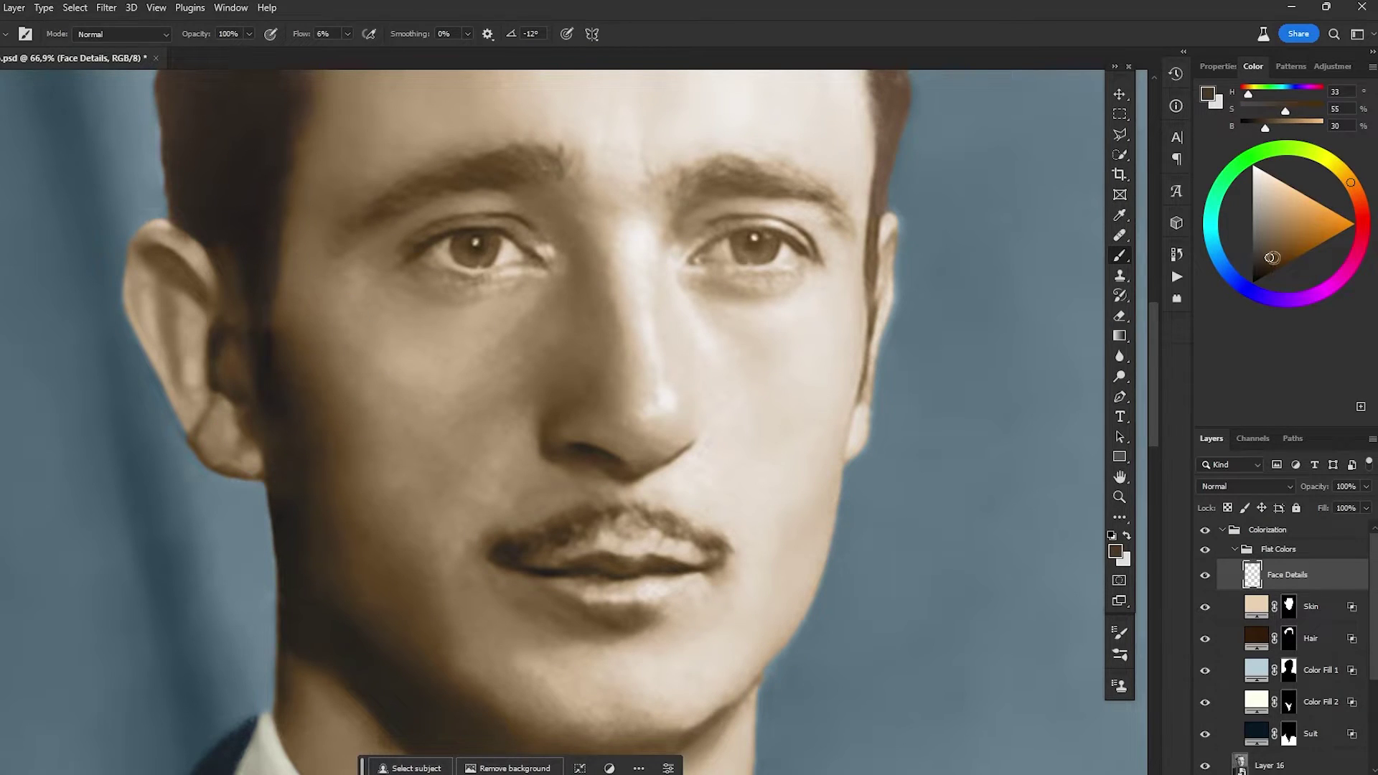
- Set the brush colour to pure white and change the Face Details layer's blend mode to Color
left_click_drag(581, 230, 563, 369)
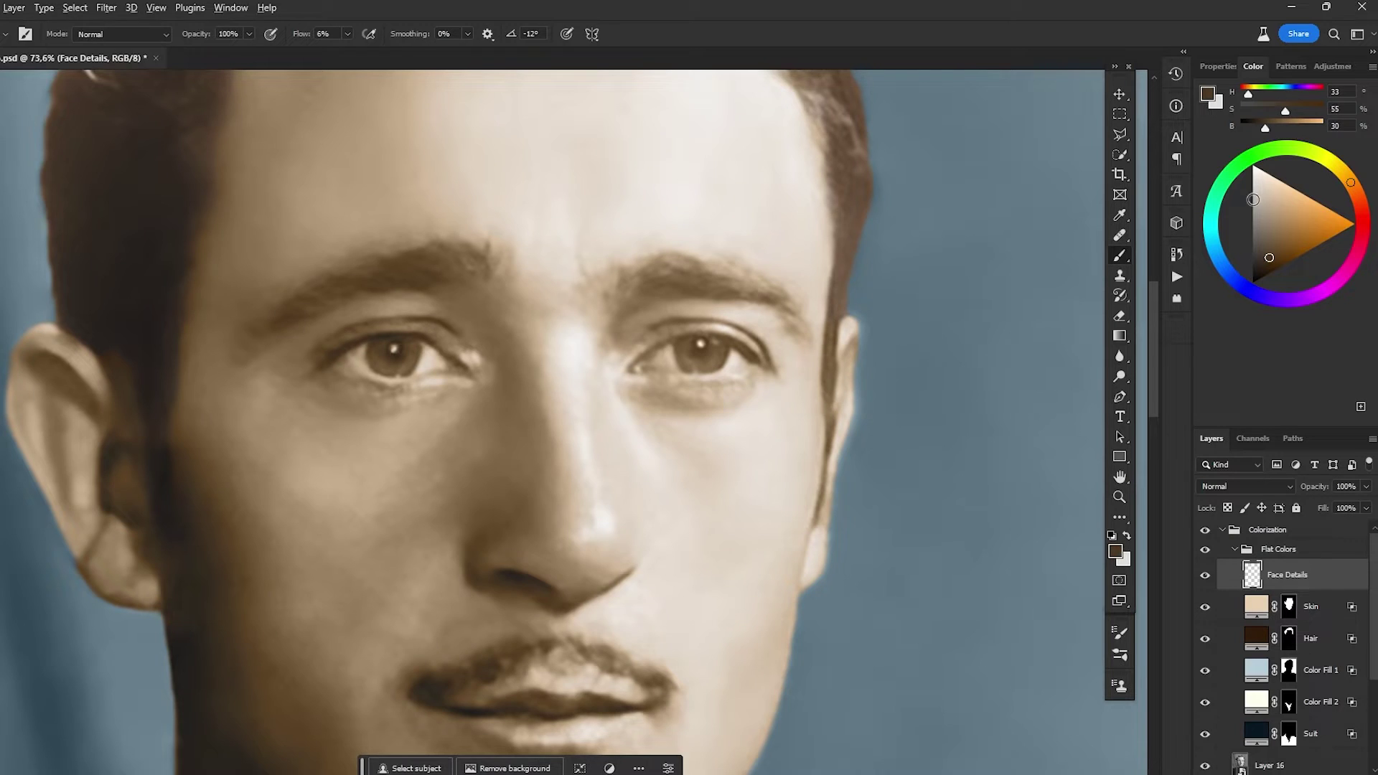
left_click(1255, 168)
scroll(751, 307, "up", 3)
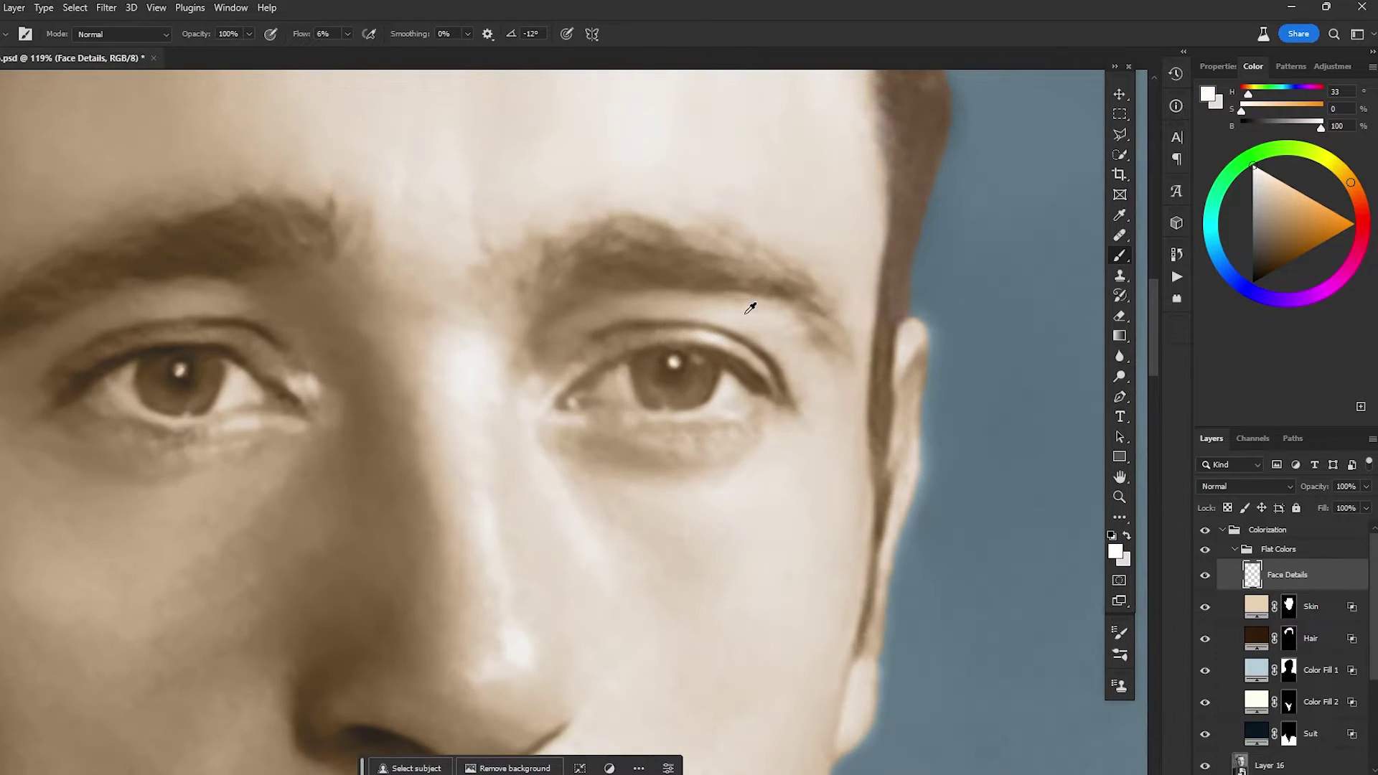
left_click_drag(606, 385, 606, 388)
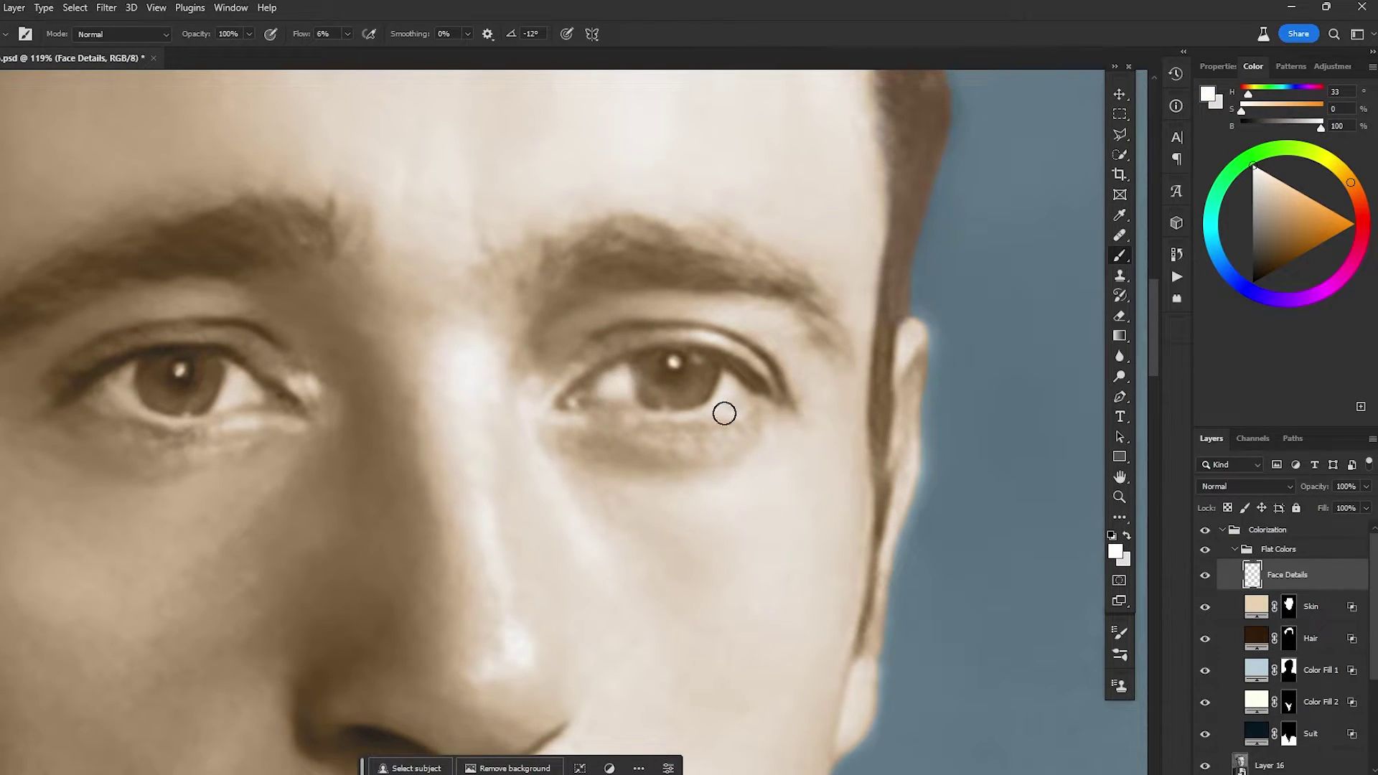
left_click(1222, 488)
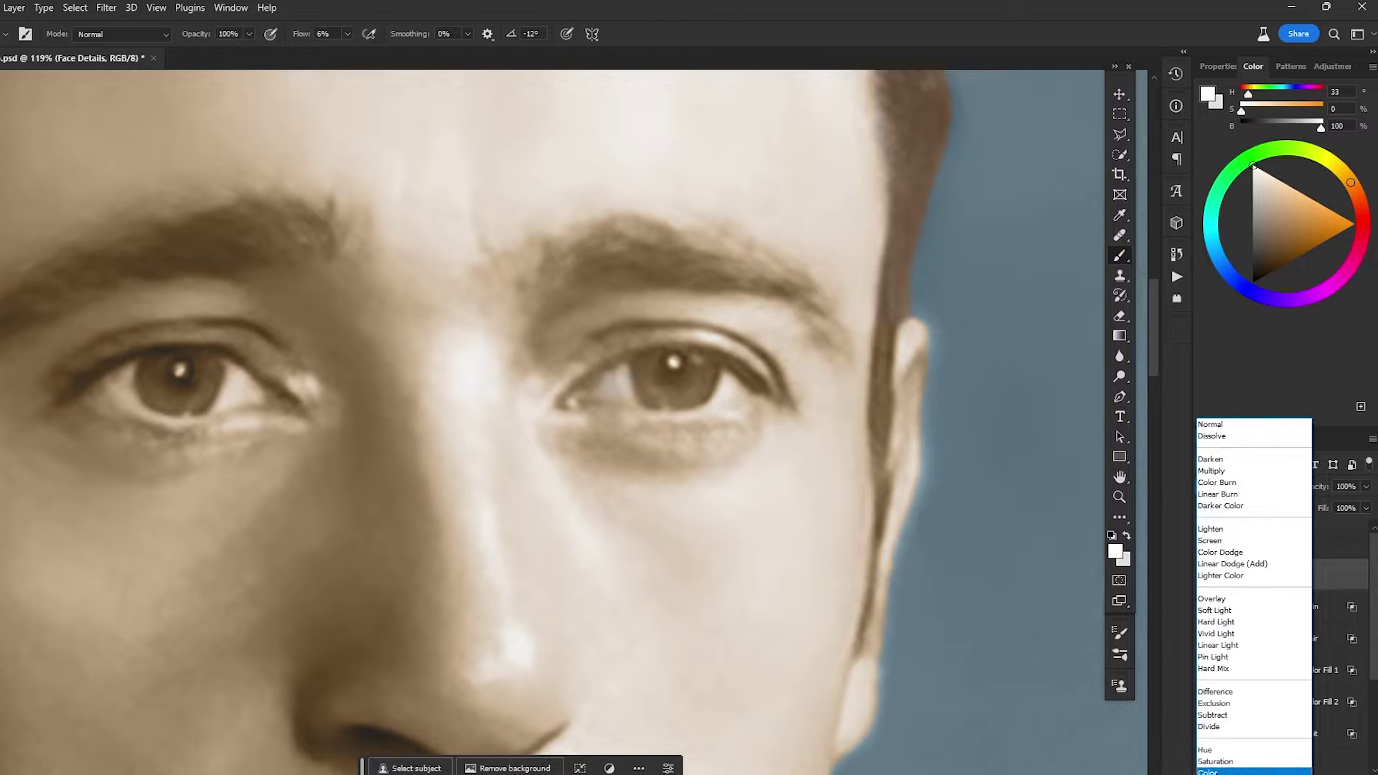
left_click(1220, 747)
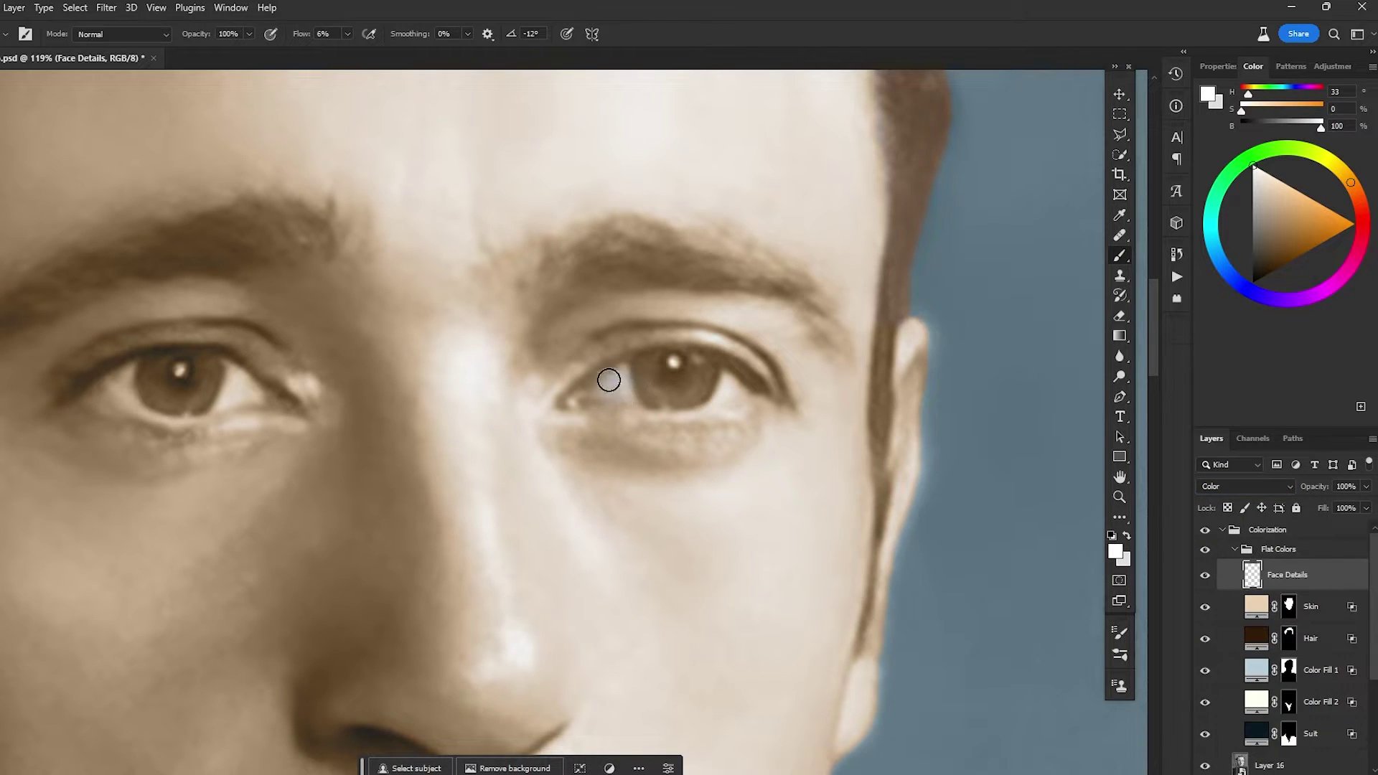
- Paint the whites of both eyes with white, on each side of the irises
mouse_move(708, 390)
left_mouse_down()
mouse_move(727, 374)
mouse_move(740, 391)
mouse_move(718, 392)
left_mouse_up()
left_click_drag(233, 378, 227, 411)
left_click_drag(126, 394, 116, 378)
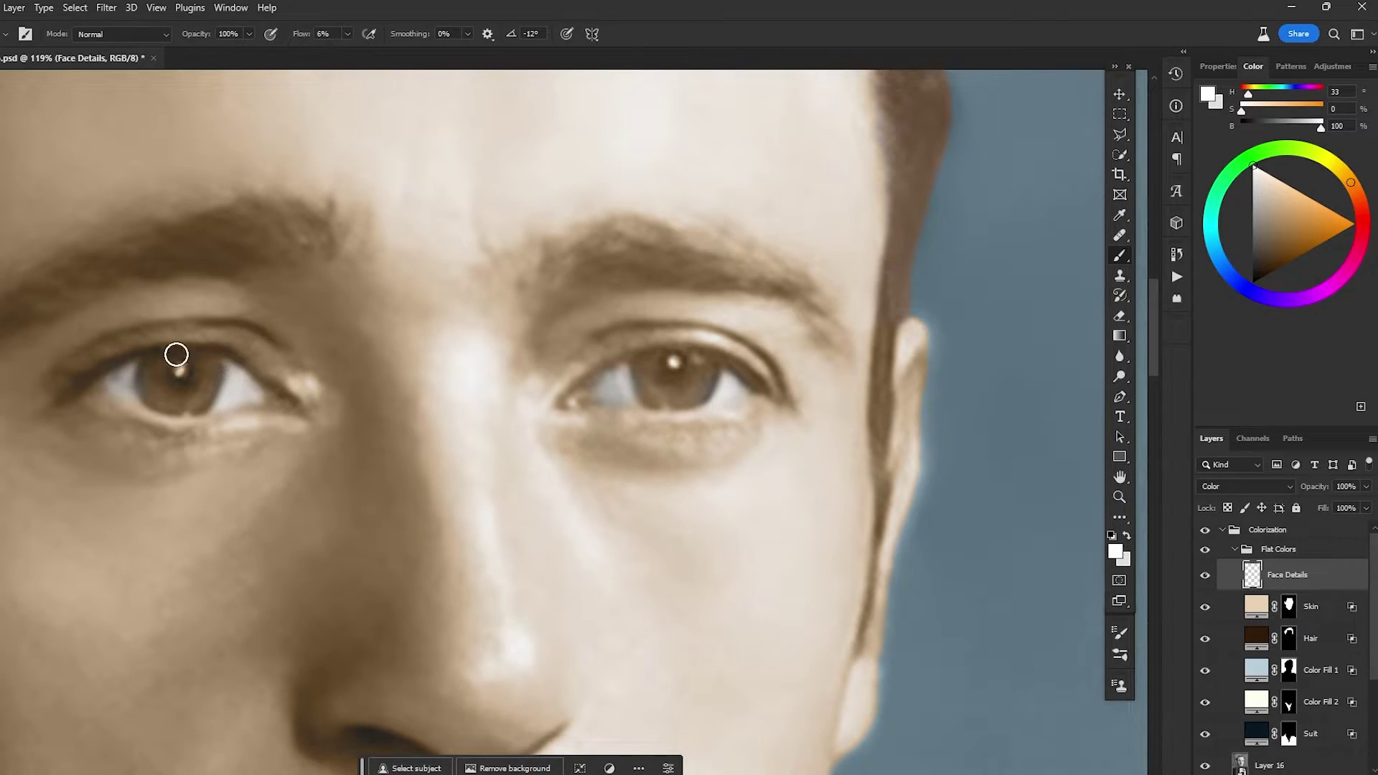
scroll(188, 352, "down", 4)
left_click_drag(383, 363, 422, 366)
scroll(495, 360, "down", 3)
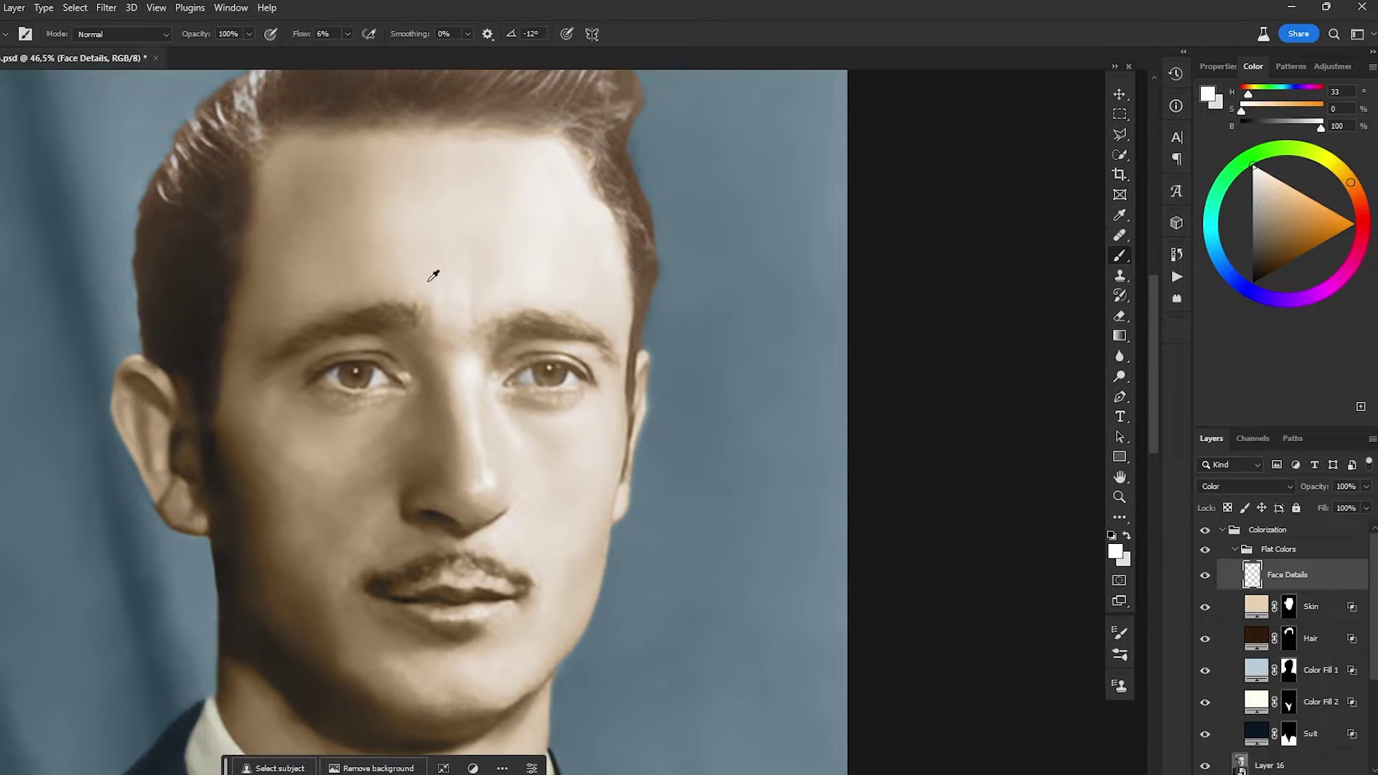
- Tint the white of the eye on the photo's right side pale cyan-blue, hue 191, saturation 17, brightness 90
scroll(446, 277, "up", 4)
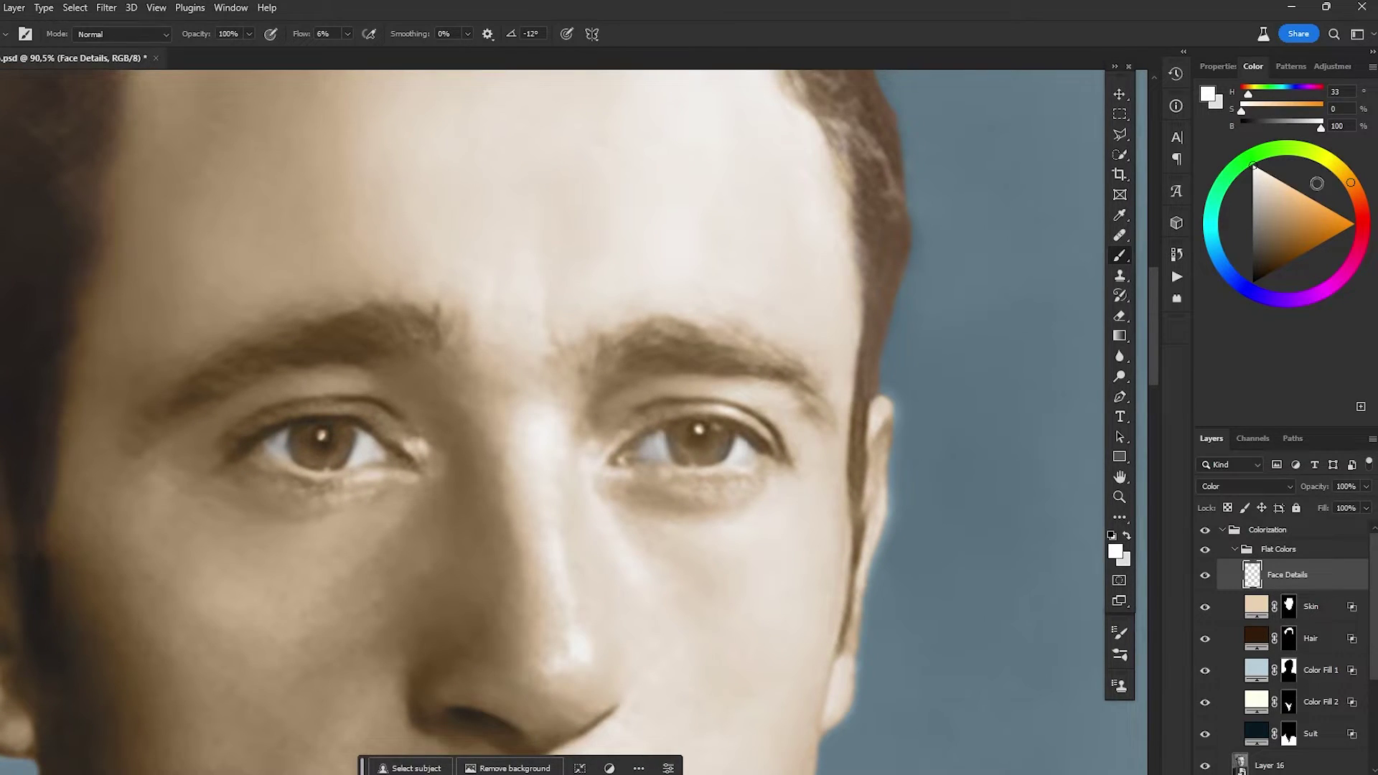
left_click(1214, 238)
left_click(1280, 192)
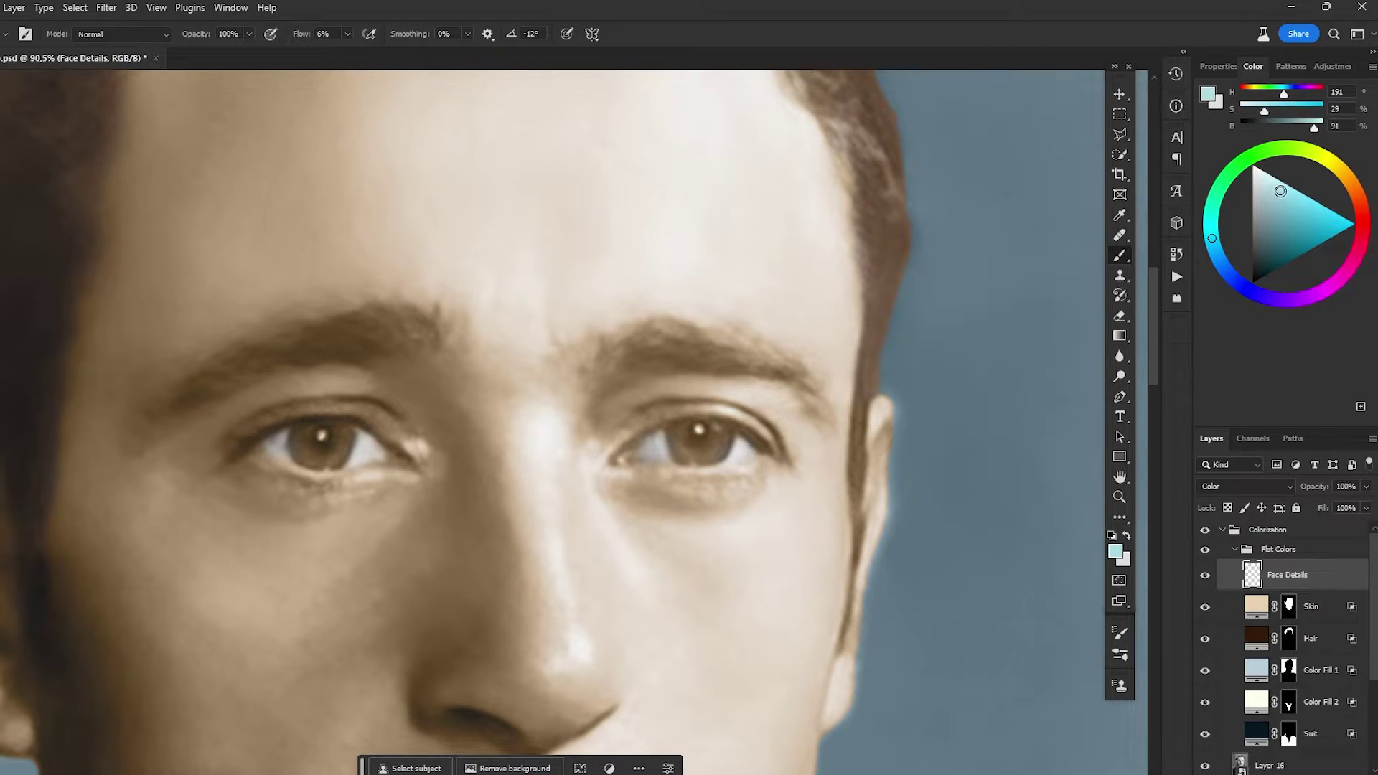
scroll(763, 359, "up", 2)
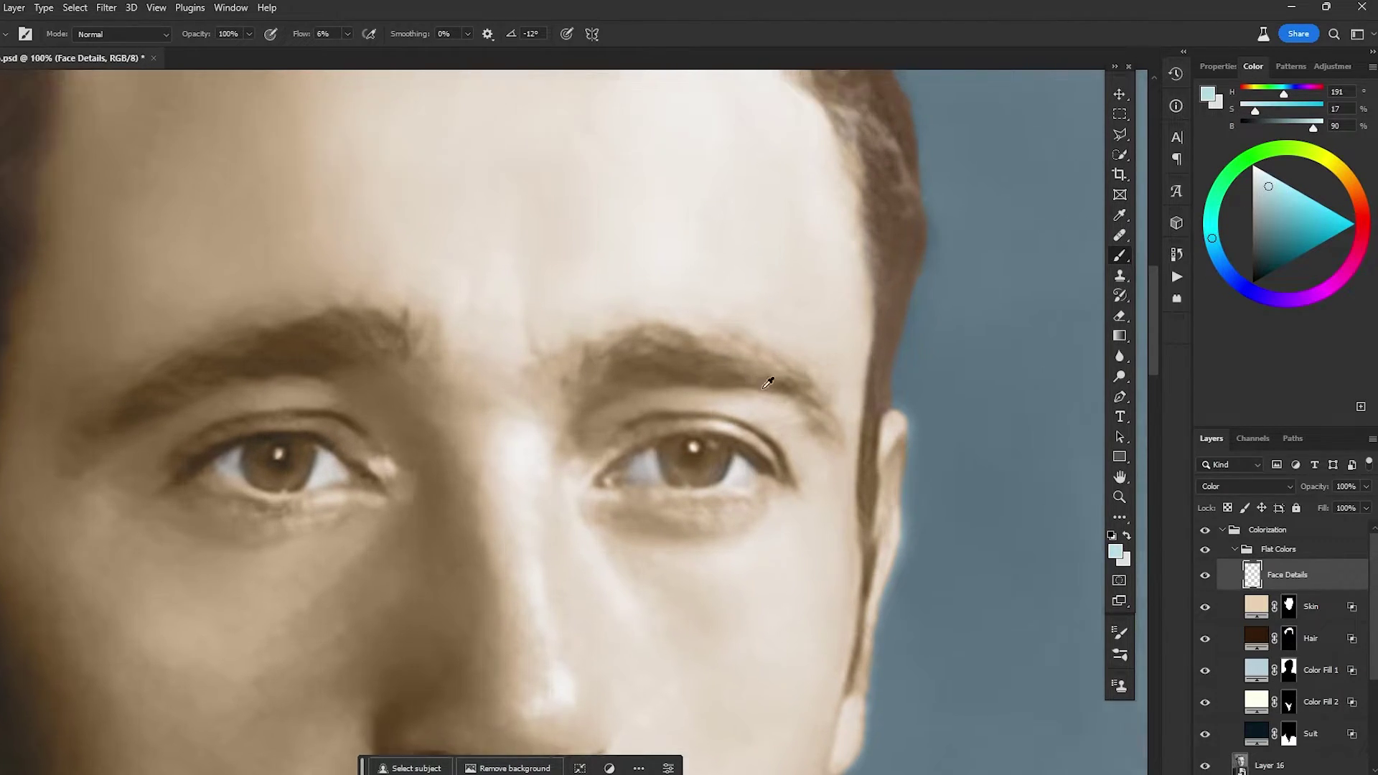
left_click_drag(625, 481, 637, 491)
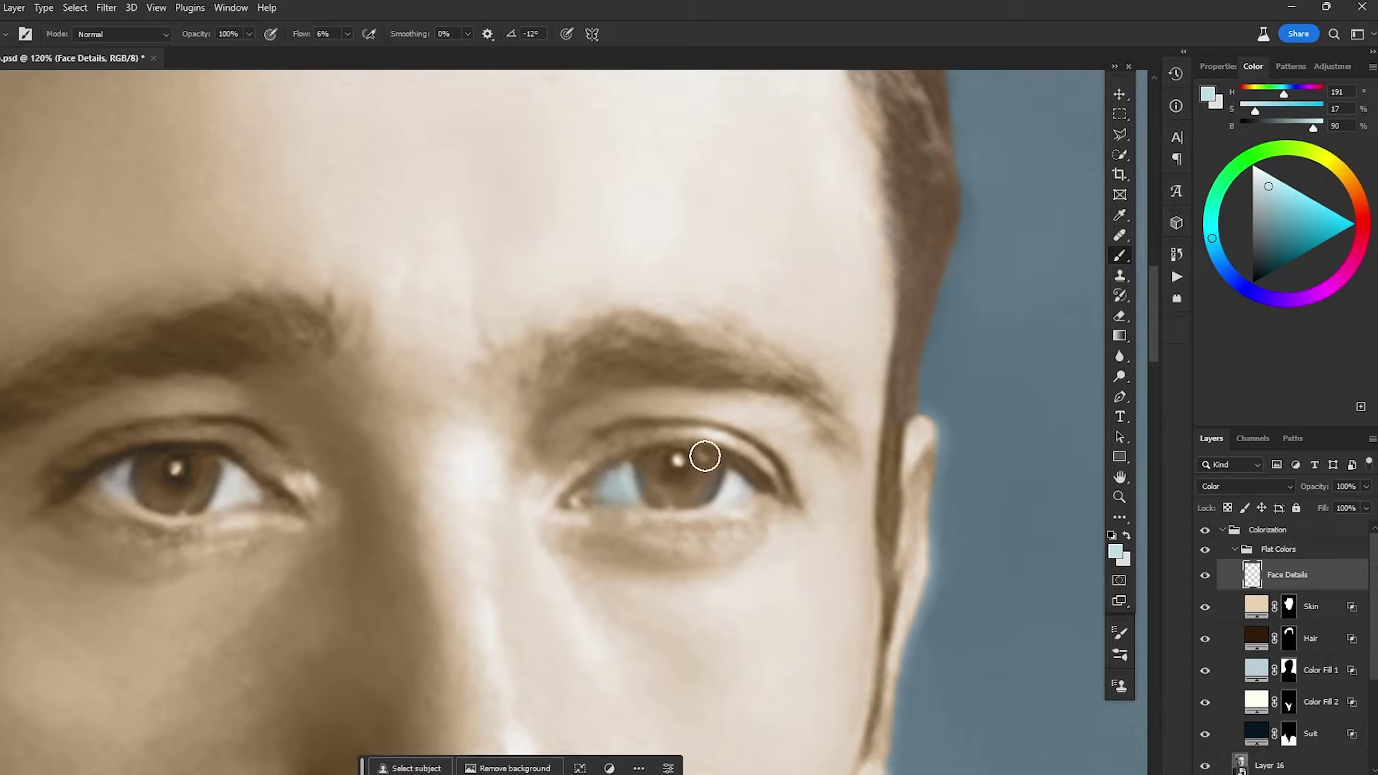
- Repaint the whites of both eyes with a near-white cool tone, hue 191, saturation 5, brightness 92
left_click(1257, 177)
left_click_drag(608, 481, 732, 492)
left_click_drag(110, 486, 122, 494)
mouse_move(217, 490)
left_mouse_down()
mouse_move(246, 498)
mouse_move(233, 492)
mouse_move(434, 372)
left_mouse_up()
scroll(376, 377, "down", 8)
scroll(463, 455, "down", 4)
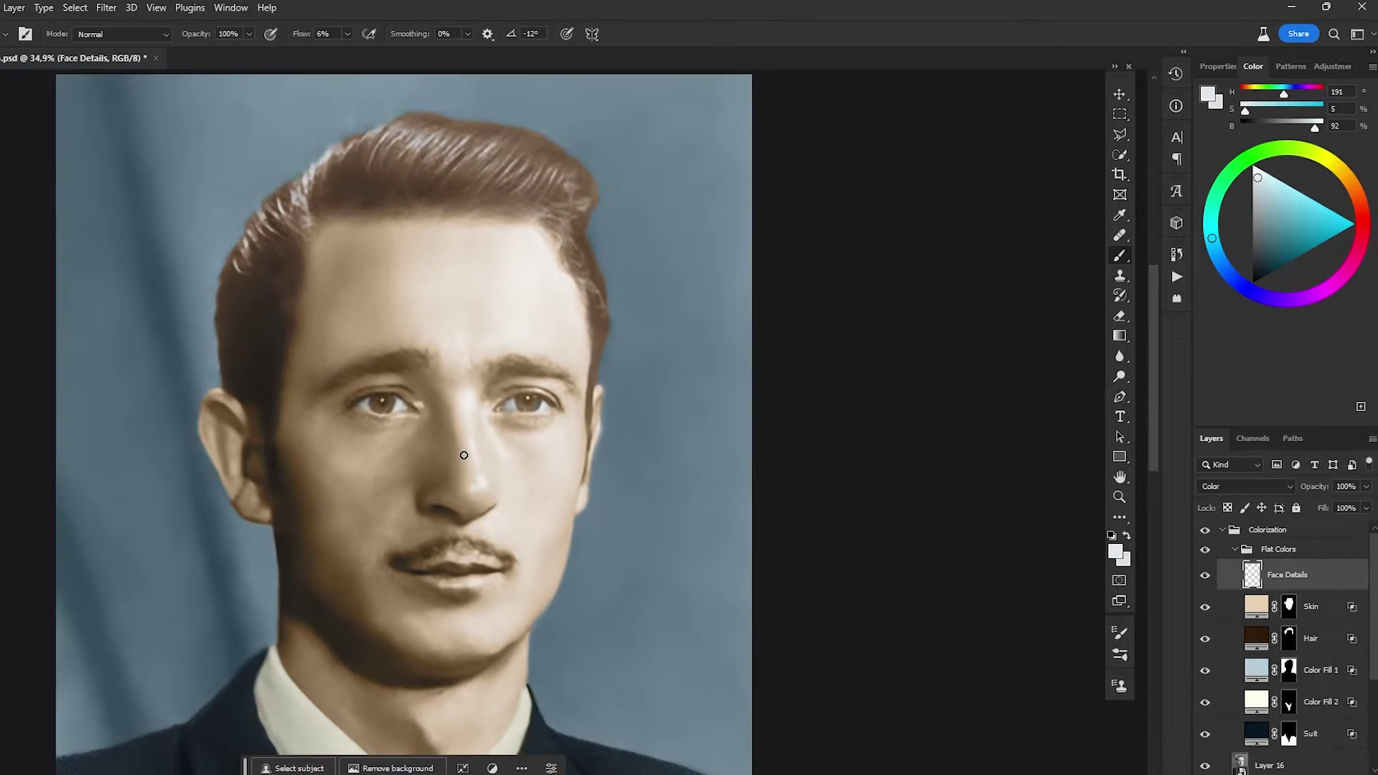
- Compare the whole portrait with and without the Face Details layer by toggling its visibility
scroll(463, 455, "down", 2)
left_click(1201, 576)
left_click(1201, 577)
left_click(1201, 576)
left_click(1201, 577)
left_click(1200, 577)
left_click(1200, 577)
left_click_drag(644, 508, 778, 367)
scroll(636, 294, "down", 1)
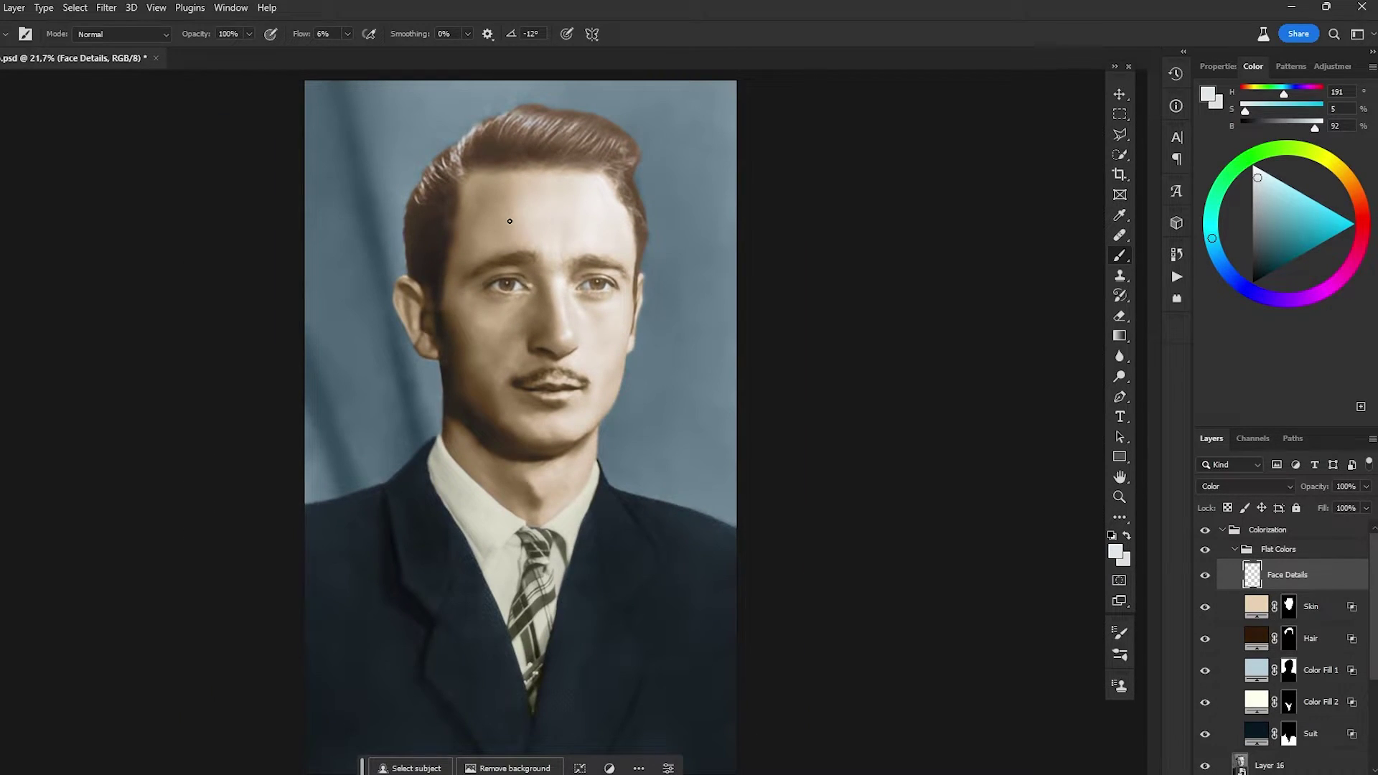
scroll(584, 173, "up", 7)
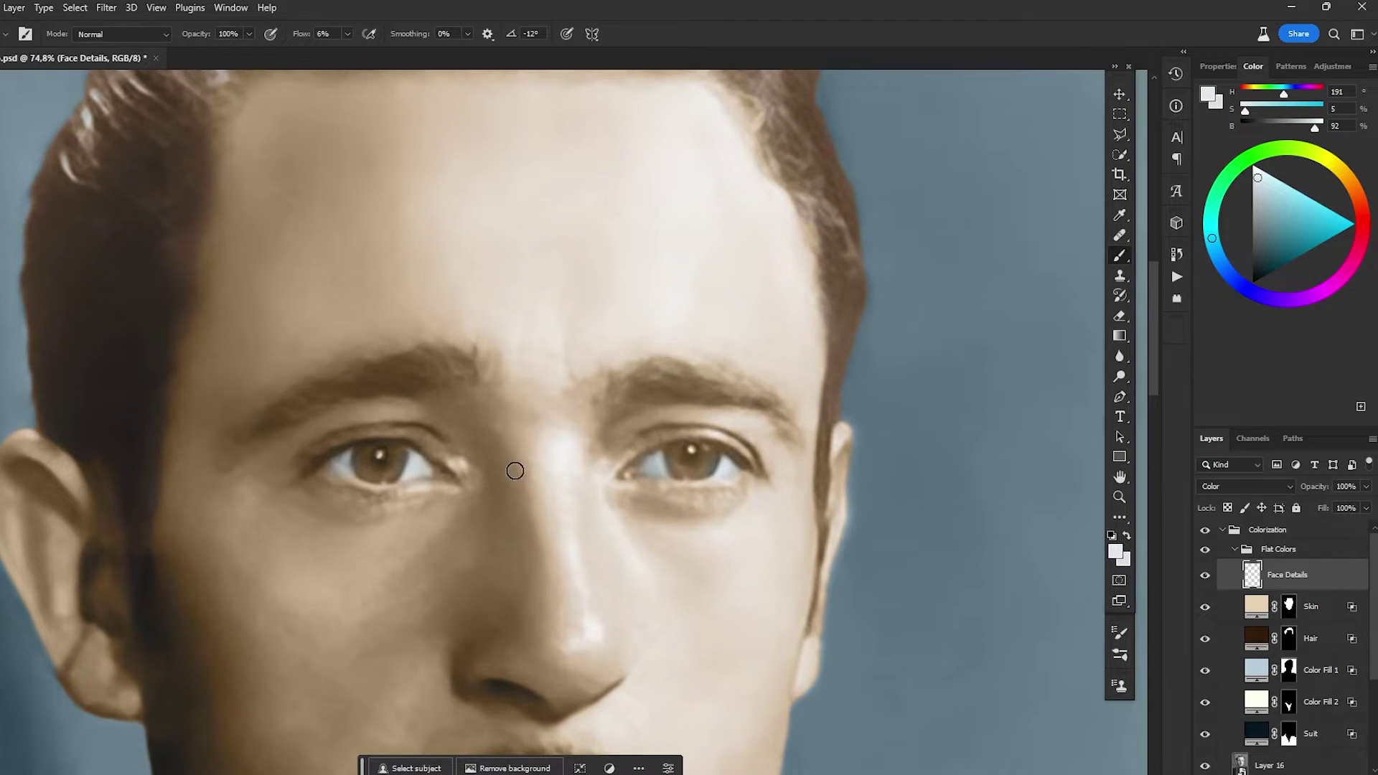
left_click(1326, 648)
key("e")
key("x")
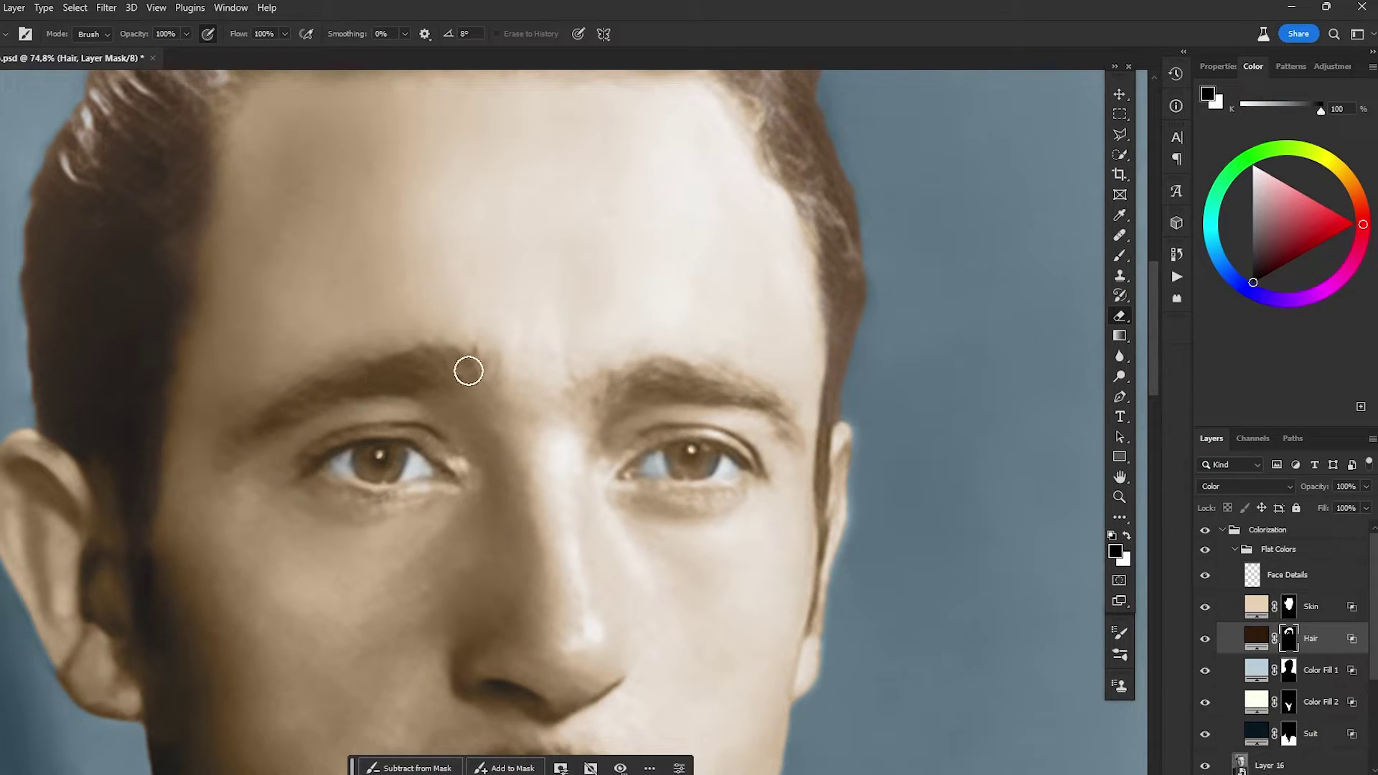
key("x")
key("x")
left_click(1287, 579)
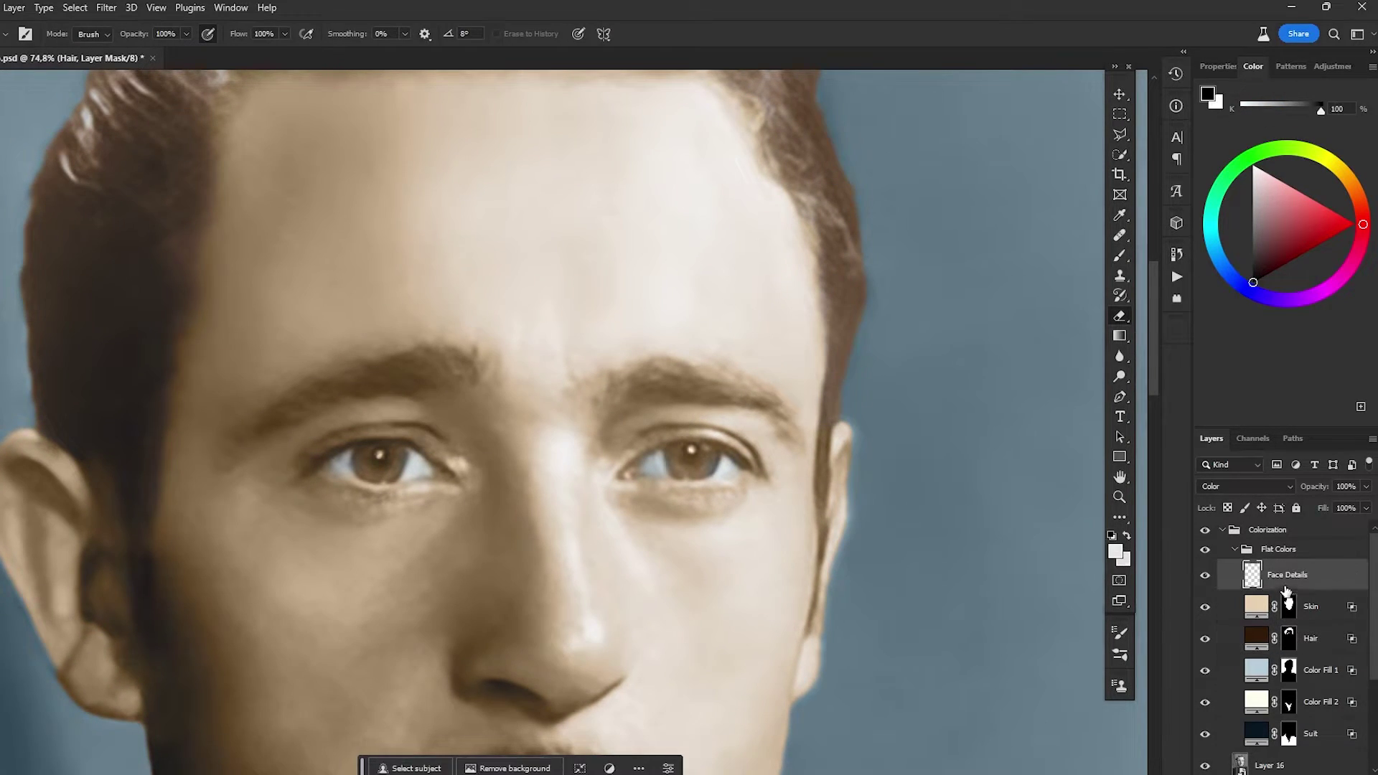
- Try painting the irises bright blue with the Brush, using hue 206, saturation 96, brightness 100
key("b")
scroll(707, 462, "up", 1)
left_click(715, 501, "alt")
left_click(285, 474, "alt")
mouse_move(282, 455)
left_mouse_down()
mouse_move(286, 472)
mouse_move(482, 409)
left_mouse_up()
left_click(341, 480, "alt")
left_click(823, 395, "alt")
left_click(735, 425, "alt")
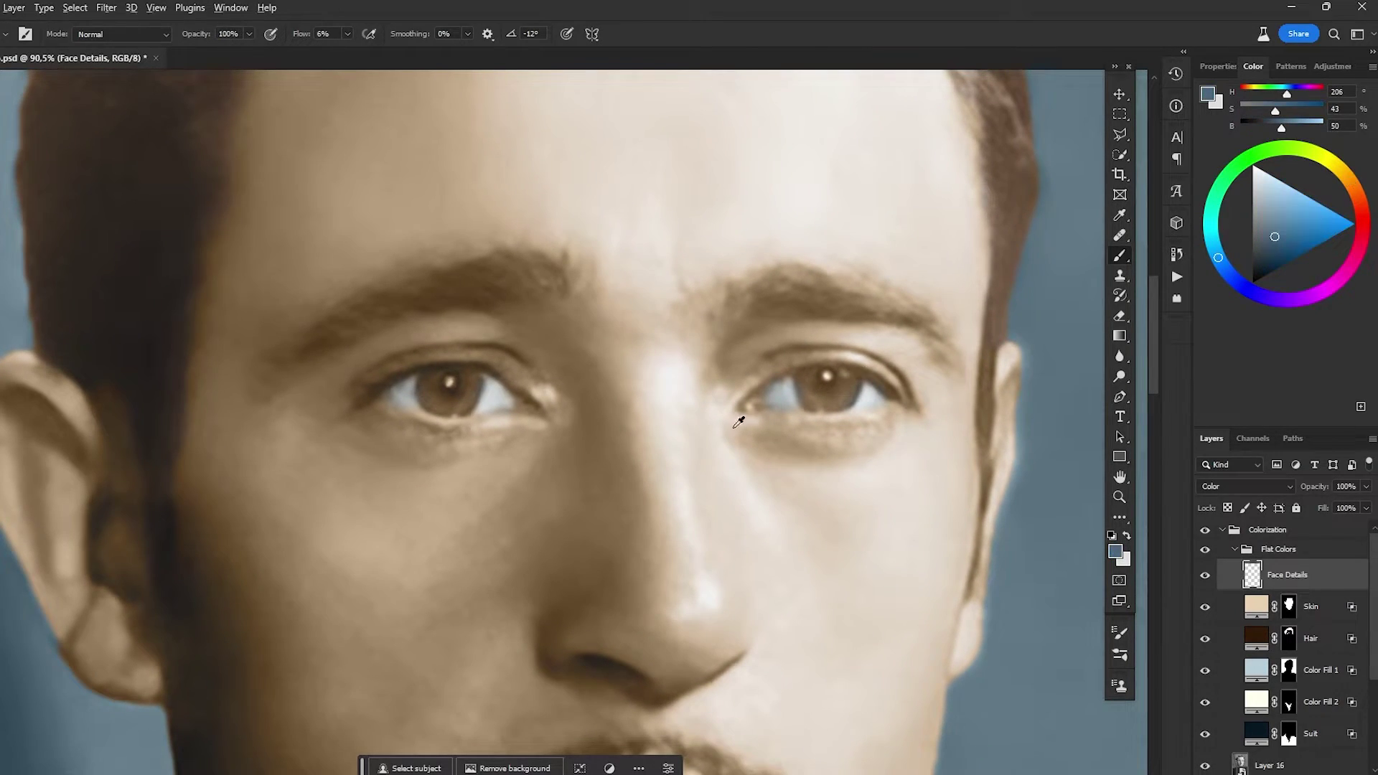
left_click_drag(1322, 226, 1351, 222)
mouse_move(825, 399)
left_mouse_down()
mouse_move(815, 385)
mouse_move(813, 396)
mouse_move(831, 378)
mouse_move(815, 384)
left_mouse_up()
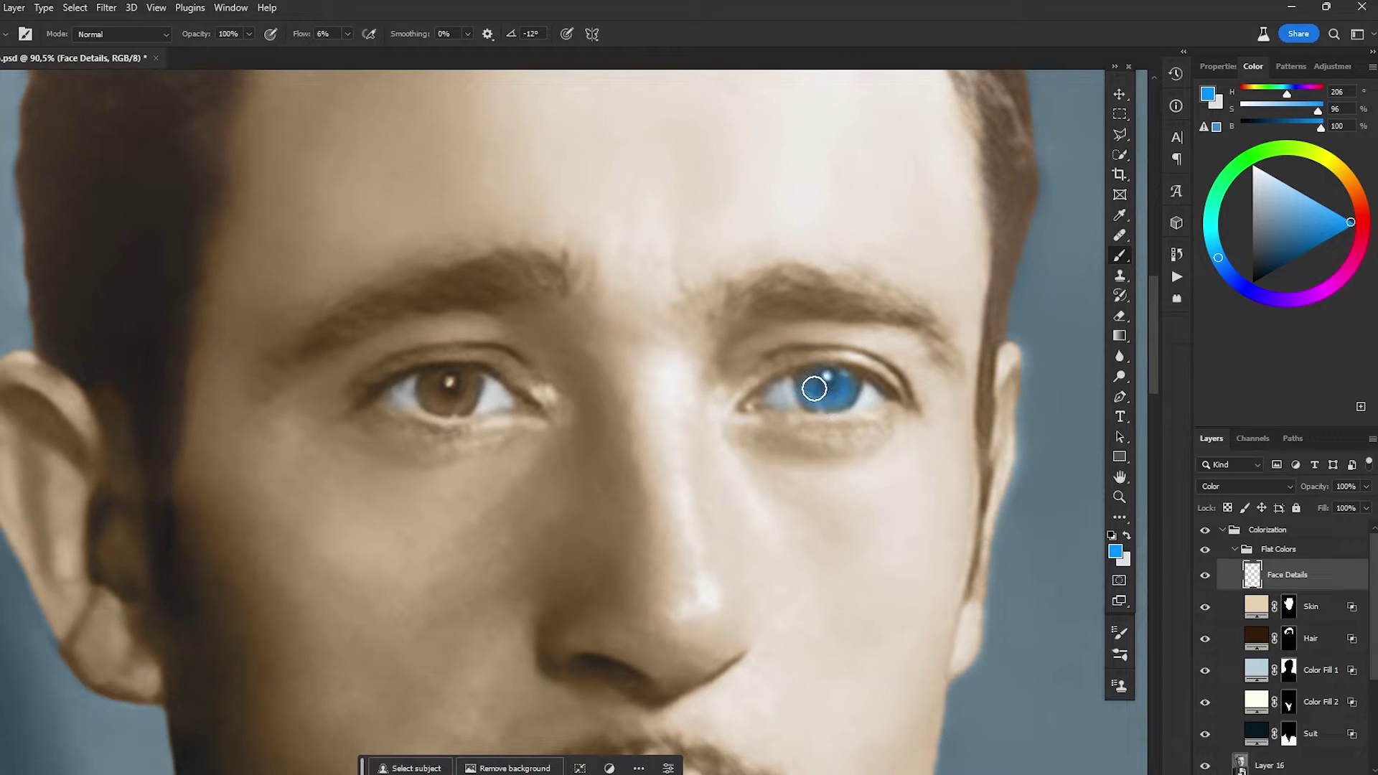
mouse_move(465, 394)
left_mouse_down()
mouse_move(452, 381)
mouse_move(446, 394)
mouse_move(461, 387)
mouse_move(440, 375)
mouse_move(427, 391)
mouse_move(455, 390)
mouse_move(441, 388)
left_mouse_up()
scroll(609, 353, "down", 6)
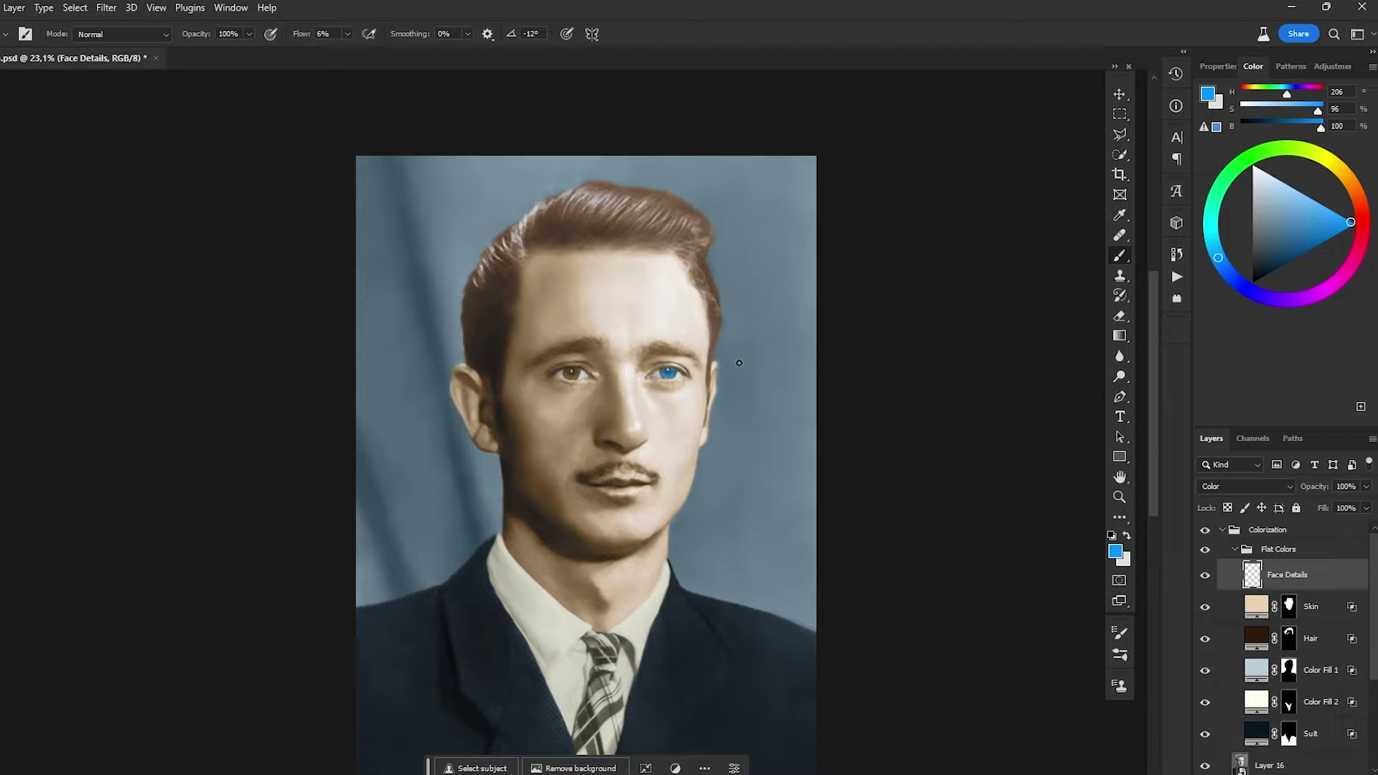
scroll(619, 377, "up", 6)
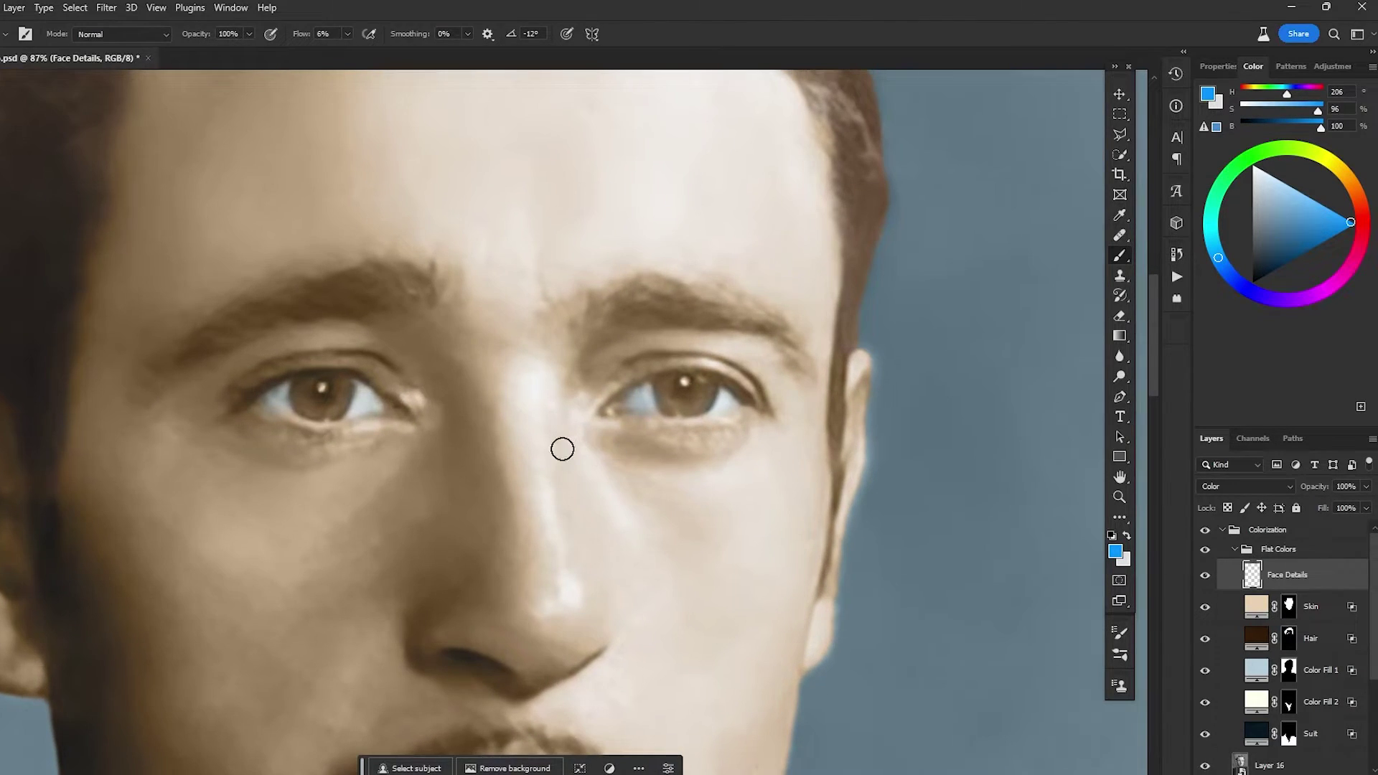
- Try tinting the iris on the photo's right side muted blue, hue 199, saturation 39, brightness 66
left_click(666, 396, "alt")
left_click(1279, 221)
left_click(1220, 246)
right_click(693, 386, "alt")
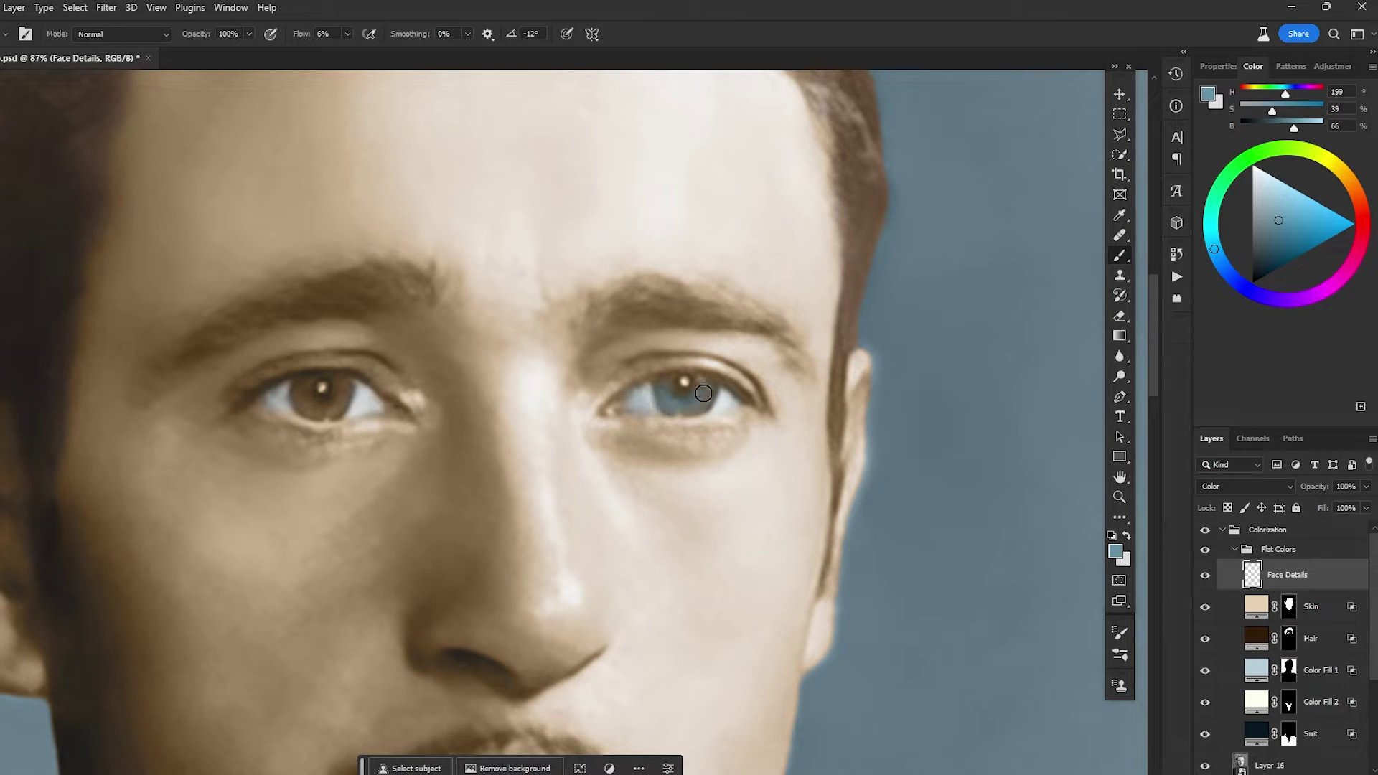
scroll(850, 323, "down", 5)
key("ctrl+z")
- Paint the iris on the photo's right side light blue, starting from hue 199, saturation 22, brightness 77
scroll(825, 381, "up", 4)
left_click(1270, 202)
scroll(981, 333, "up", 3)
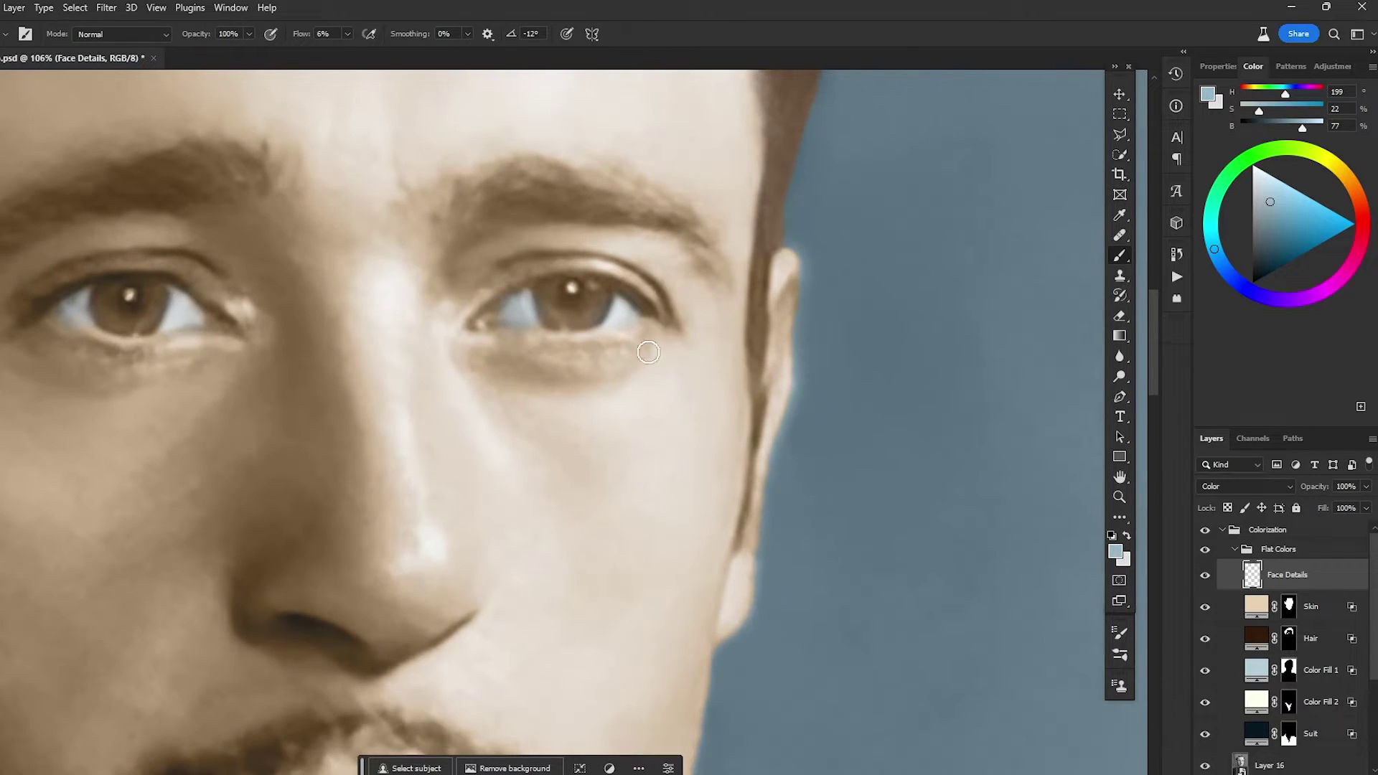
mouse_move(551, 305)
left_mouse_down()
mouse_move(596, 306)
mouse_move(542, 295)
mouse_move(598, 297)
mouse_move(559, 307)
mouse_move(622, 323)
mouse_move(543, 300)
mouse_move(554, 314)
mouse_move(746, 284)
mouse_move(549, 296)
mouse_move(592, 306)
mouse_move(560, 322)
mouse_move(595, 310)
left_mouse_up()
left_click(1277, 212)
left_click(1270, 196)
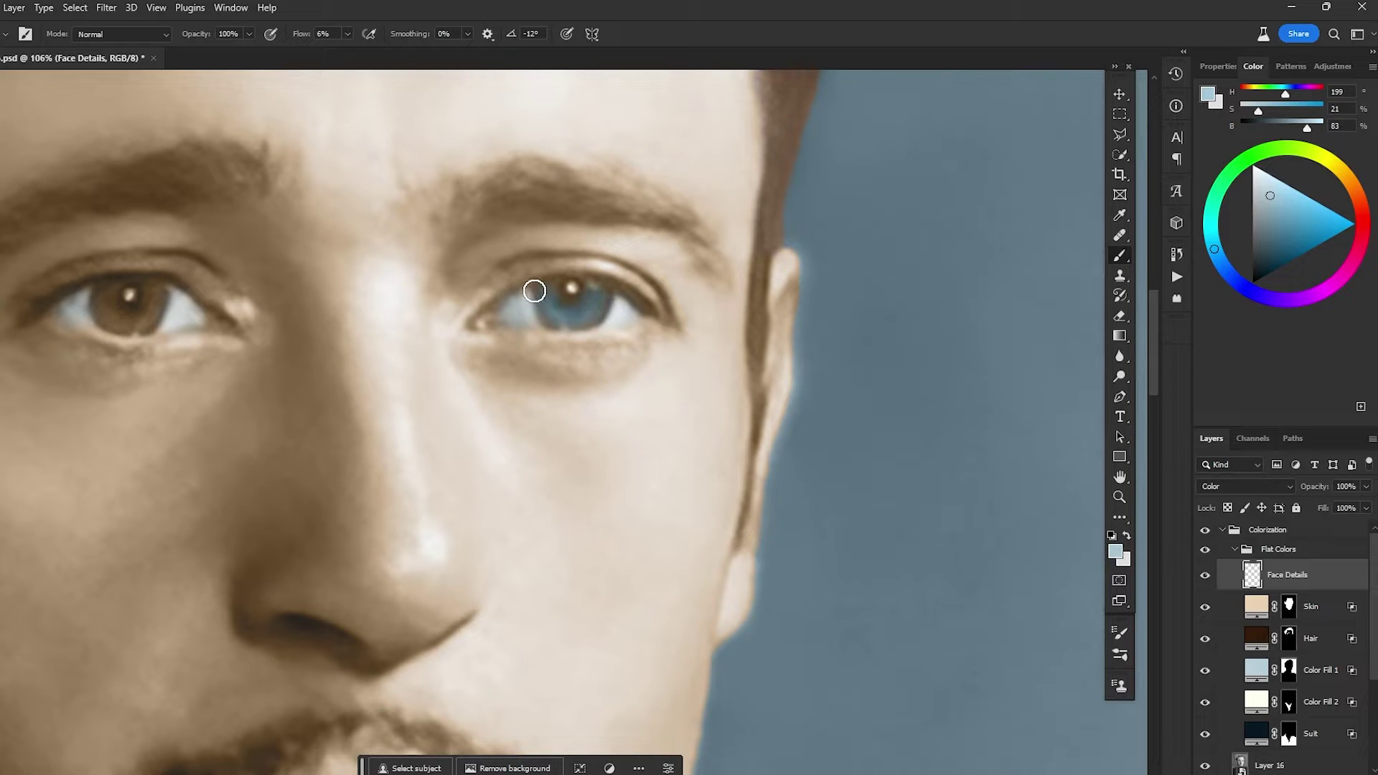
key("ctrl+0")
scroll(670, 212, "up", 6)
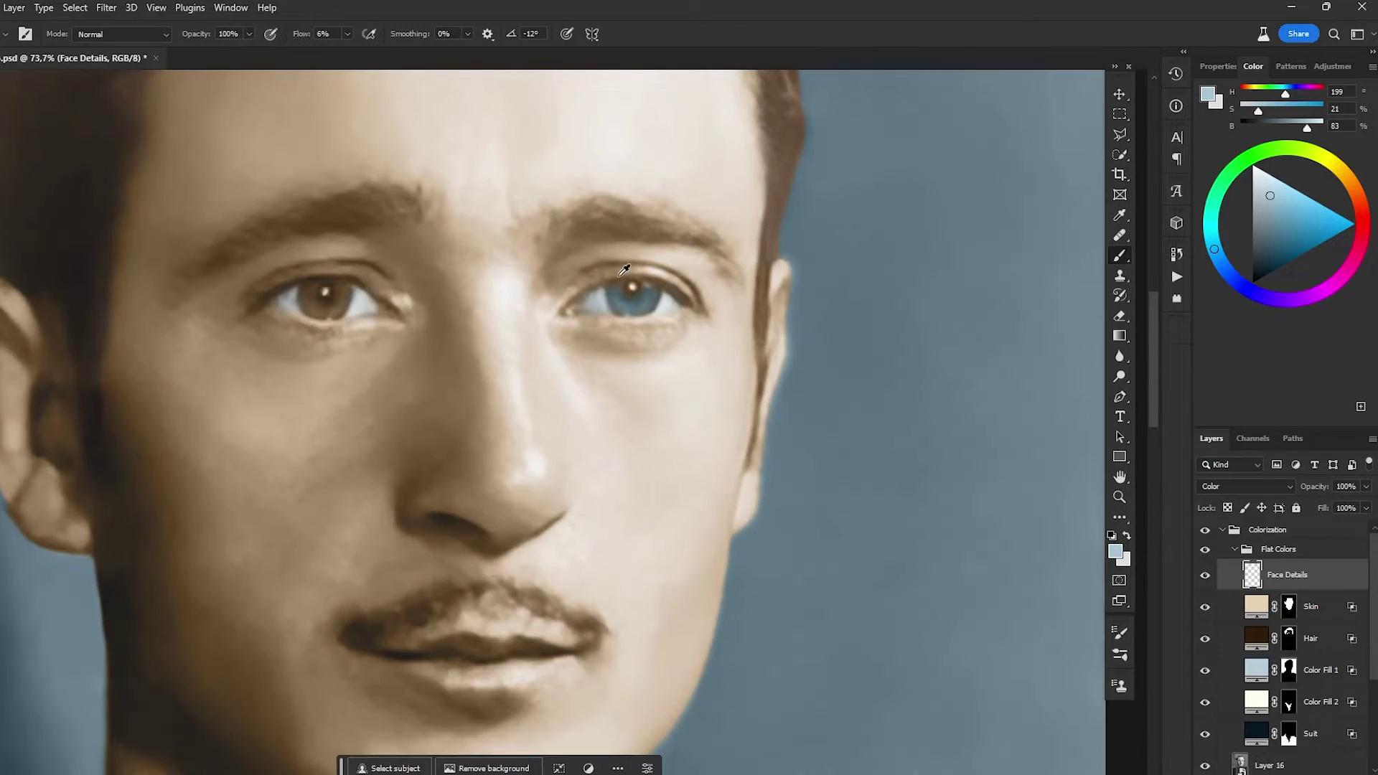
- Repaint the same iris with a greyer blue, hue 216, saturation 37, brightness 52
left_click(1226, 269)
left_click(1272, 232)
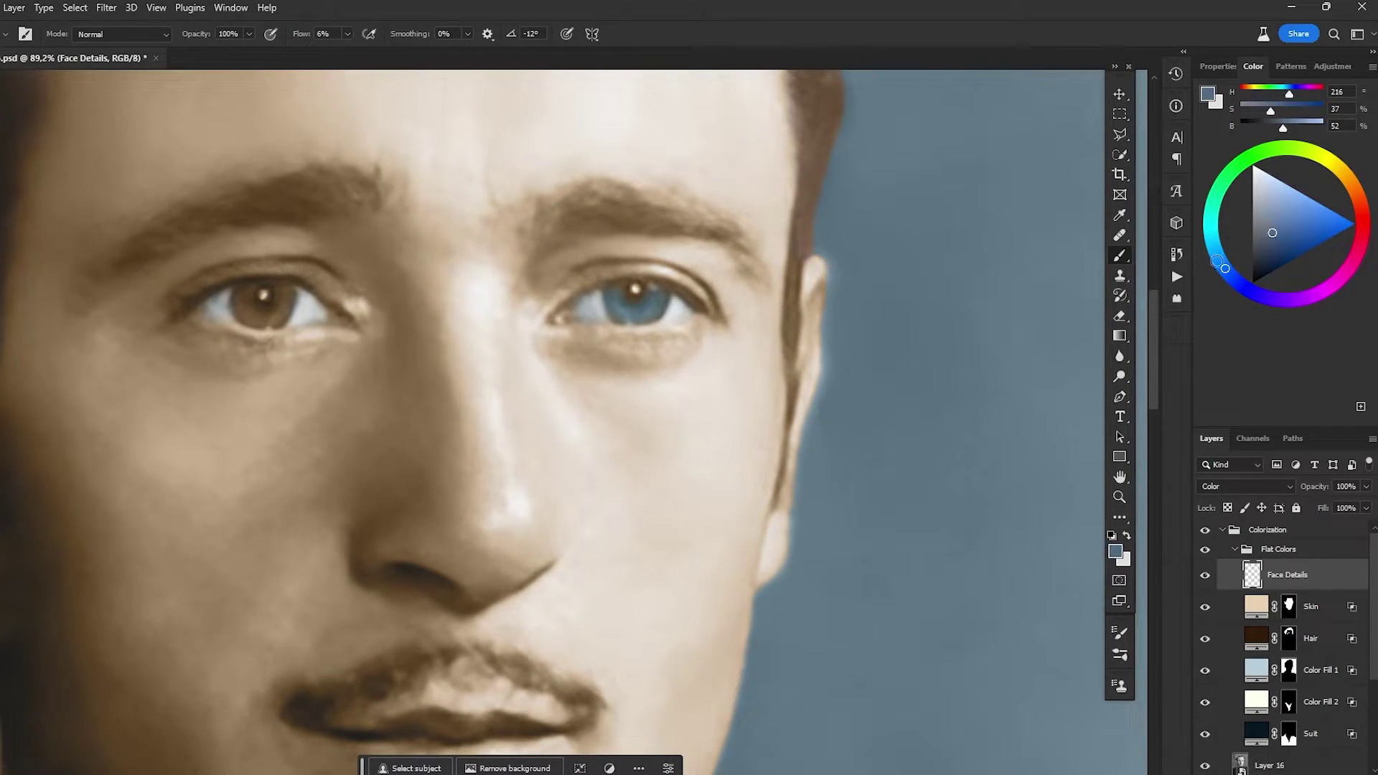
mouse_move(617, 292)
left_mouse_down()
mouse_move(666, 294)
mouse_move(612, 295)
left_mouse_up()
scroll(612, 295, "down", 5)
scroll(382, 290, "up", 4)
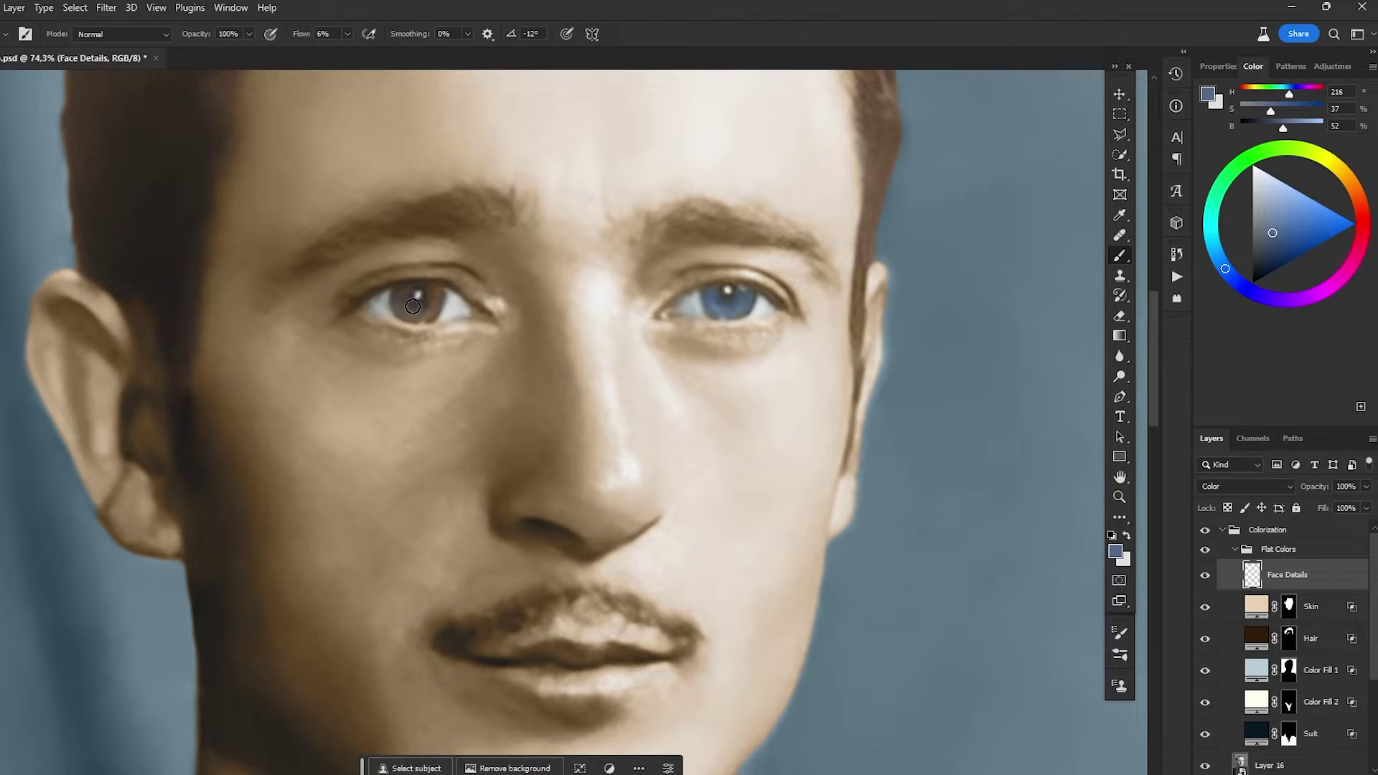
- Paint the other iris in the same grey-blue and touch up both irises with an adjusted brush size
mouse_move(423, 312)
left_mouse_down()
mouse_move(412, 301)
mouse_move(430, 297)
mouse_move(417, 305)
left_mouse_up()
right_click(734, 287)
scroll(734, 288, "up", 5)
mouse_move(734, 287)
left_mouse_down()
mouse_move(760, 294)
mouse_move(697, 325)
mouse_move(739, 331)
mouse_move(710, 340)
mouse_move(690, 318)
mouse_move(744, 321)
mouse_move(694, 303)
left_mouse_up()
left_click_drag(149, 320, 204, 319)
- Reduce the saturation of the painted eye colours on the Face Details layer with a Hue/Saturation adjustment
scroll(258, 276, "down", 4)
scroll(309, 268, "down", 4)
key("ctrl+u")
left_click_drag(923, 326, 891, 328)
left_click(1099, 210)
- Rename the Face Details layer as Eyes
scroll(287, 399, "up", 9)
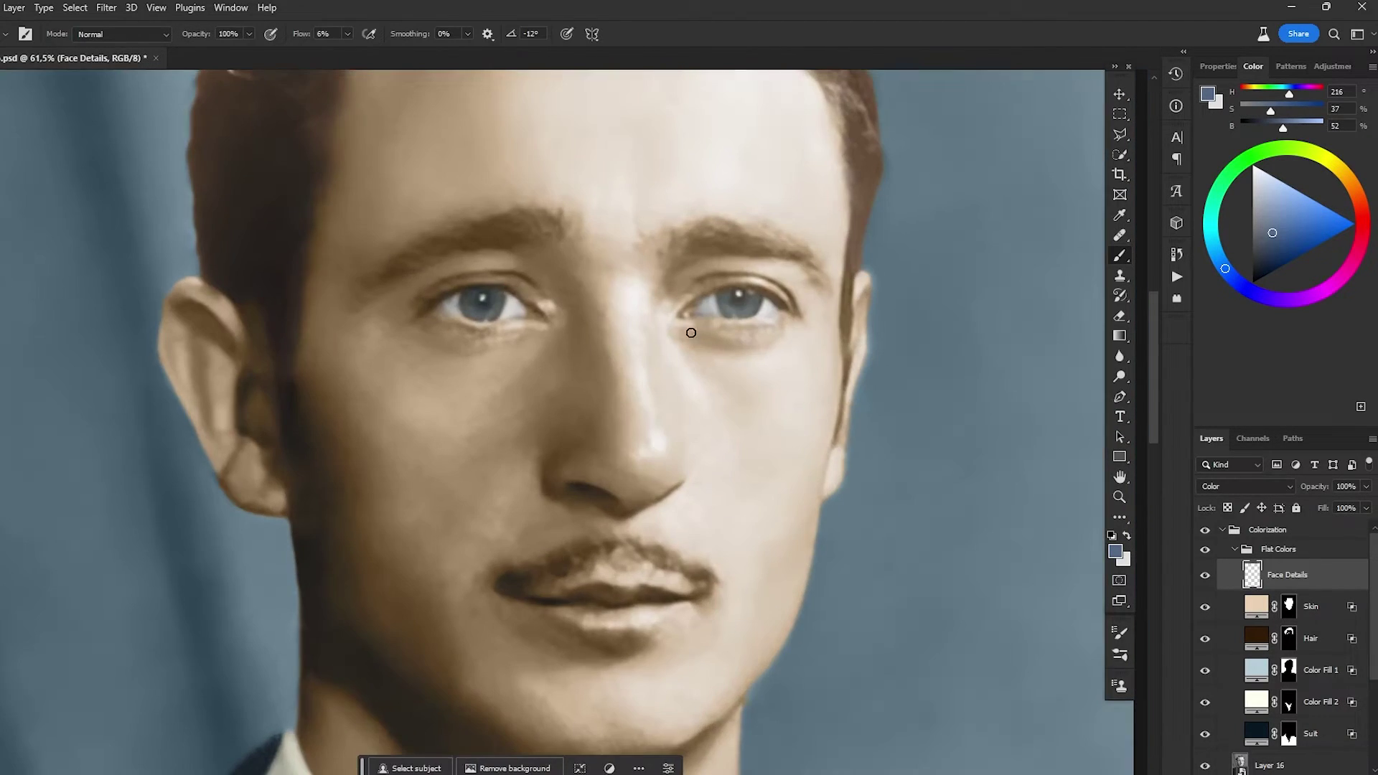
double_click(1299, 577)
type("Eyes")
key("Return")
- Test red tones on the inner eye corner and set the brush to muted pink, hue 3, saturation 40, brightness 79
scroll(717, 283, "up", 9)
left_click(1256, 236)
scroll(184, 459, "down", 5)
left_click(1363, 220)
left_click(1286, 228)
scroll(510, 300, "up", 3)
left_click(1318, 225)
left_click_drag(470, 432, 454, 442)
left_click(1285, 209)
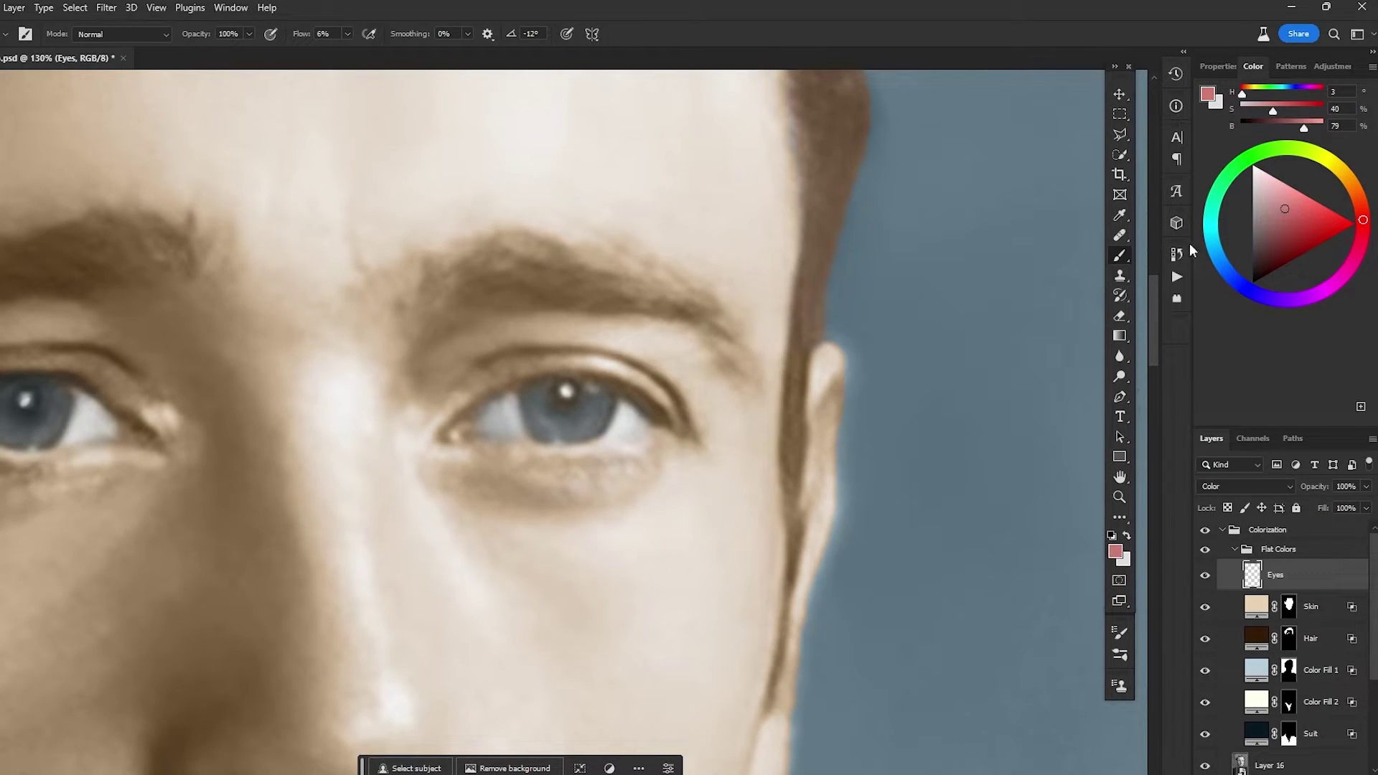
- Paint the inner corners and lower lid rims of both eyes pink, using hue 12, saturation 33, brightness 84
left_click(458, 429, "alt")
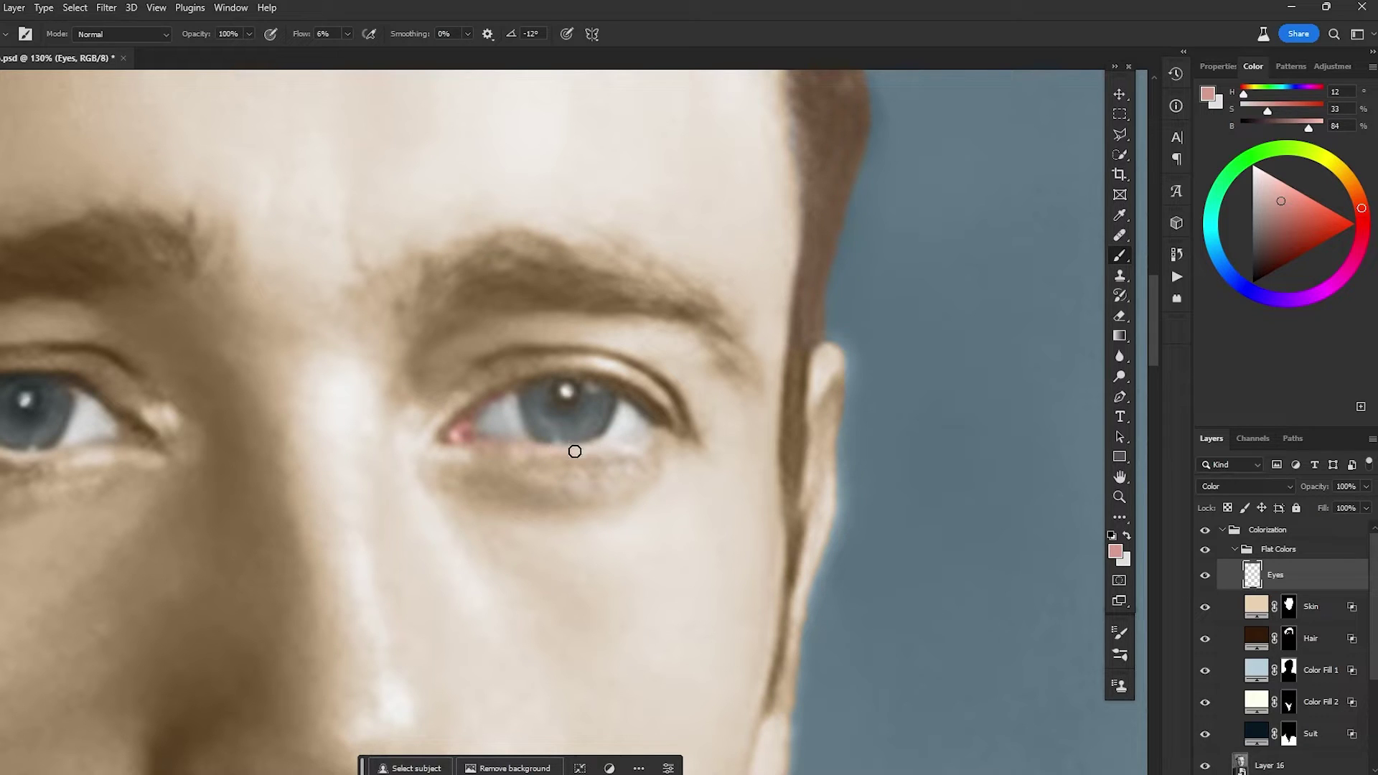
left_click_drag(155, 446, 330, 442)
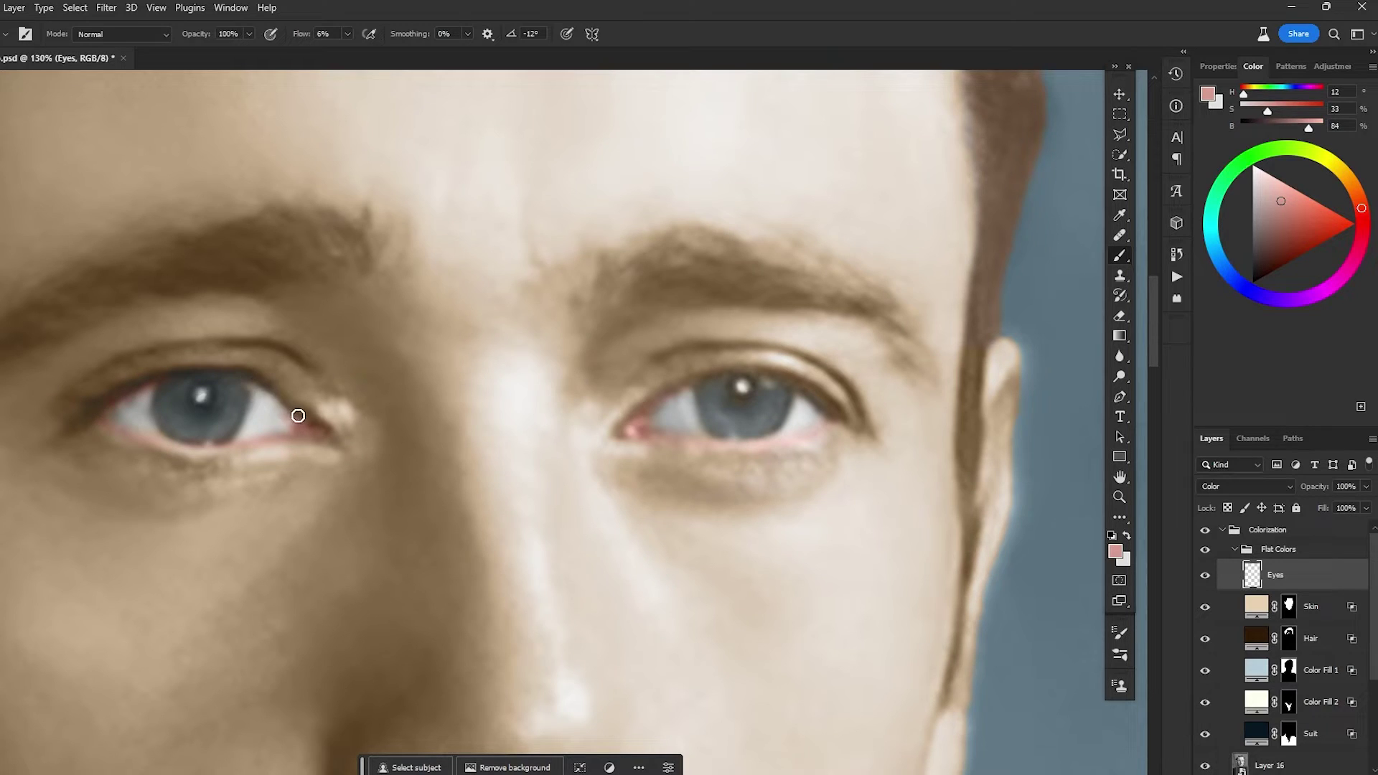
right_click(669, 394, "alt")
- Warm the edges of the eye whites with muted yellow, hue 45, and sample the iris edge on the shadowed side
left_click_drag(1335, 186, 1340, 171)
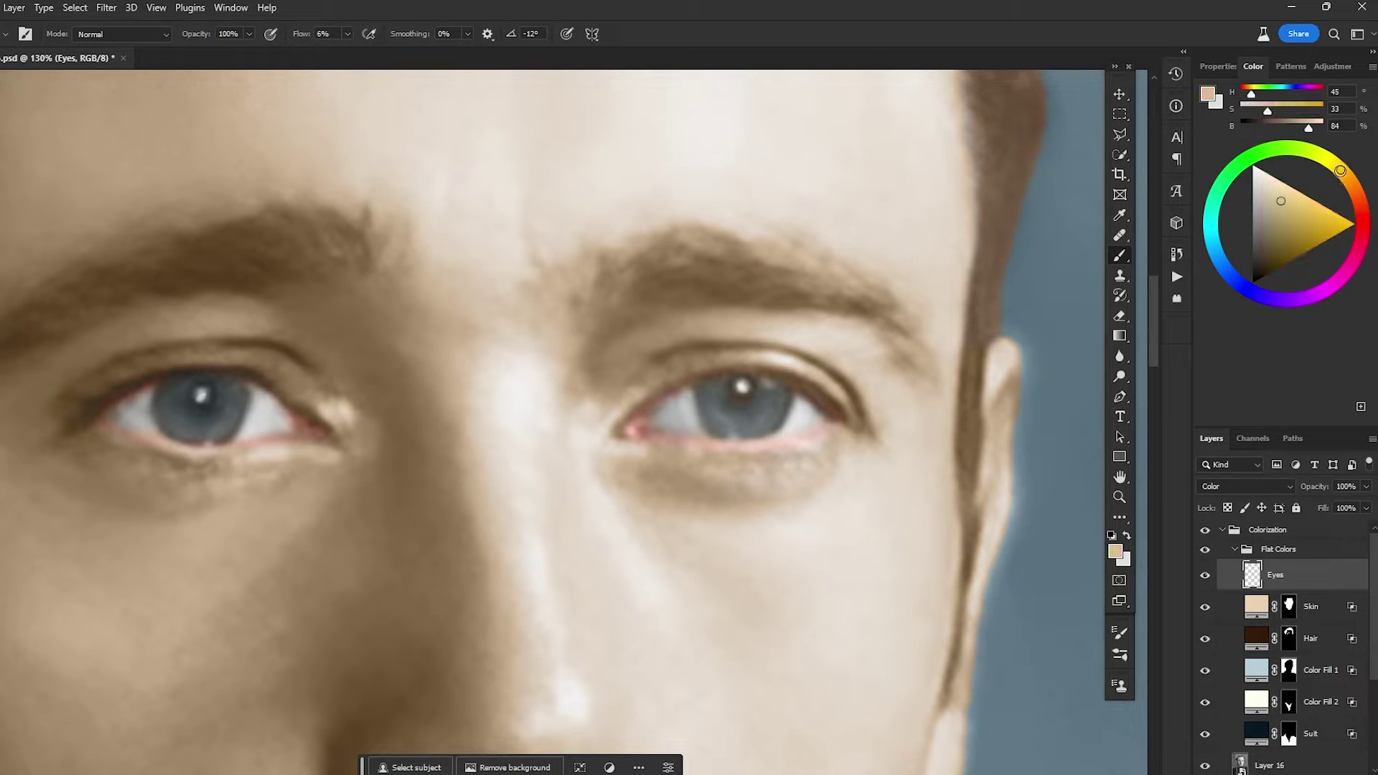
left_click(674, 419, "alt")
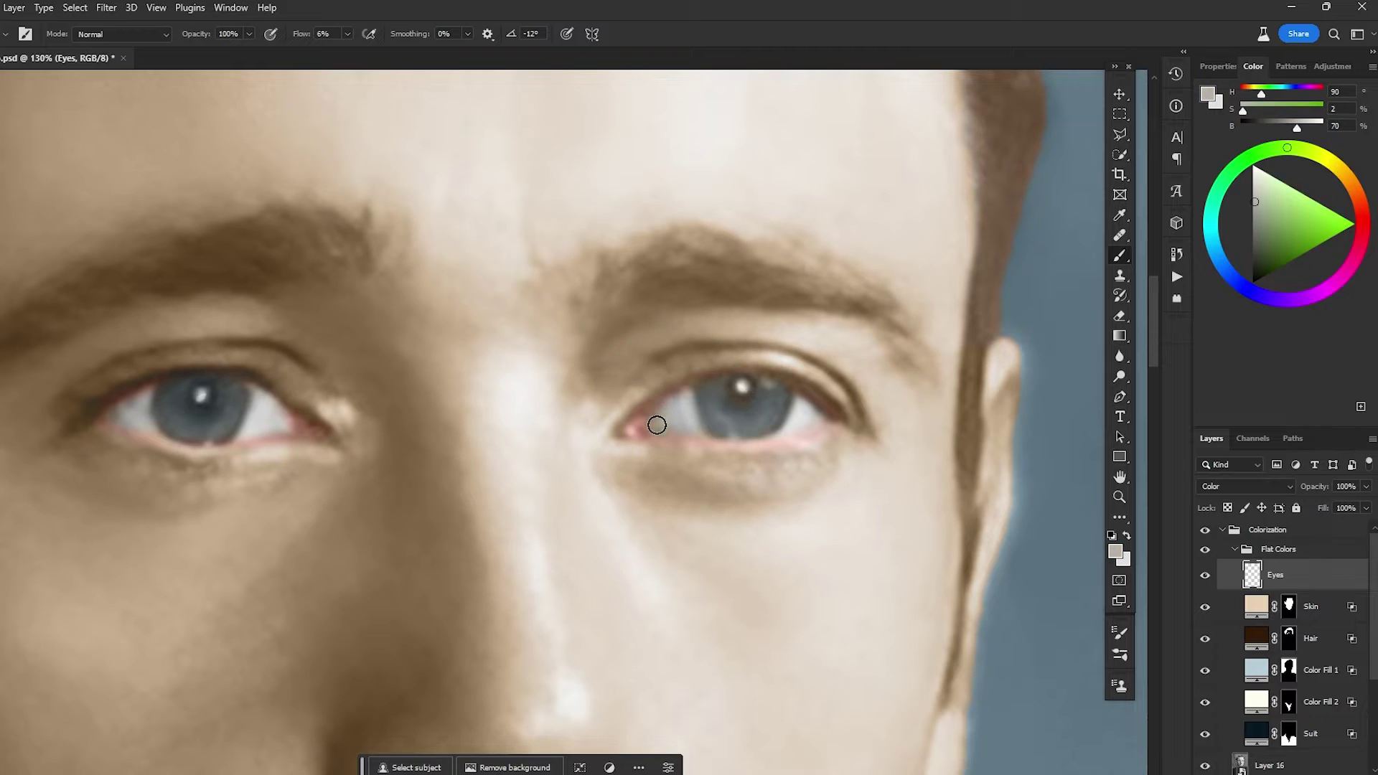
left_click(662, 422, "alt")
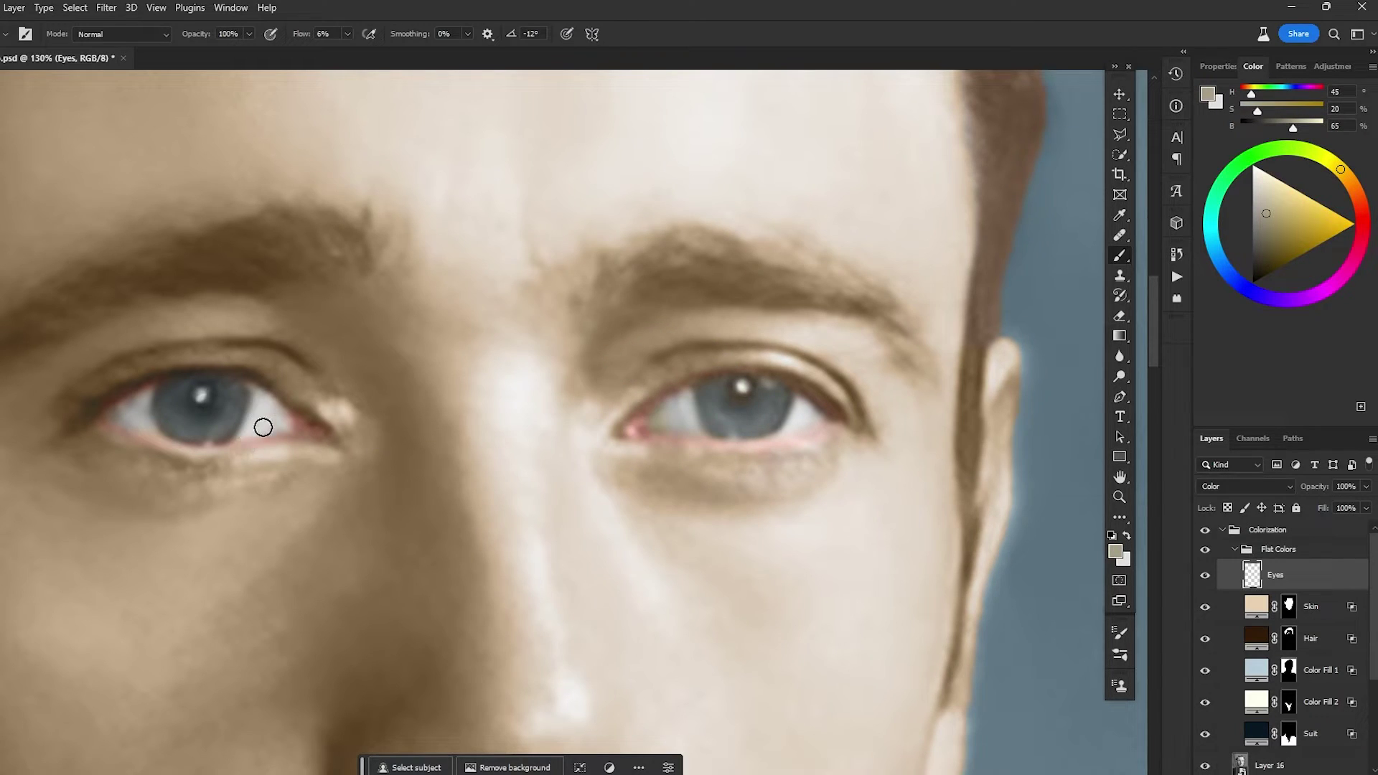
left_click(178, 398, "alt")
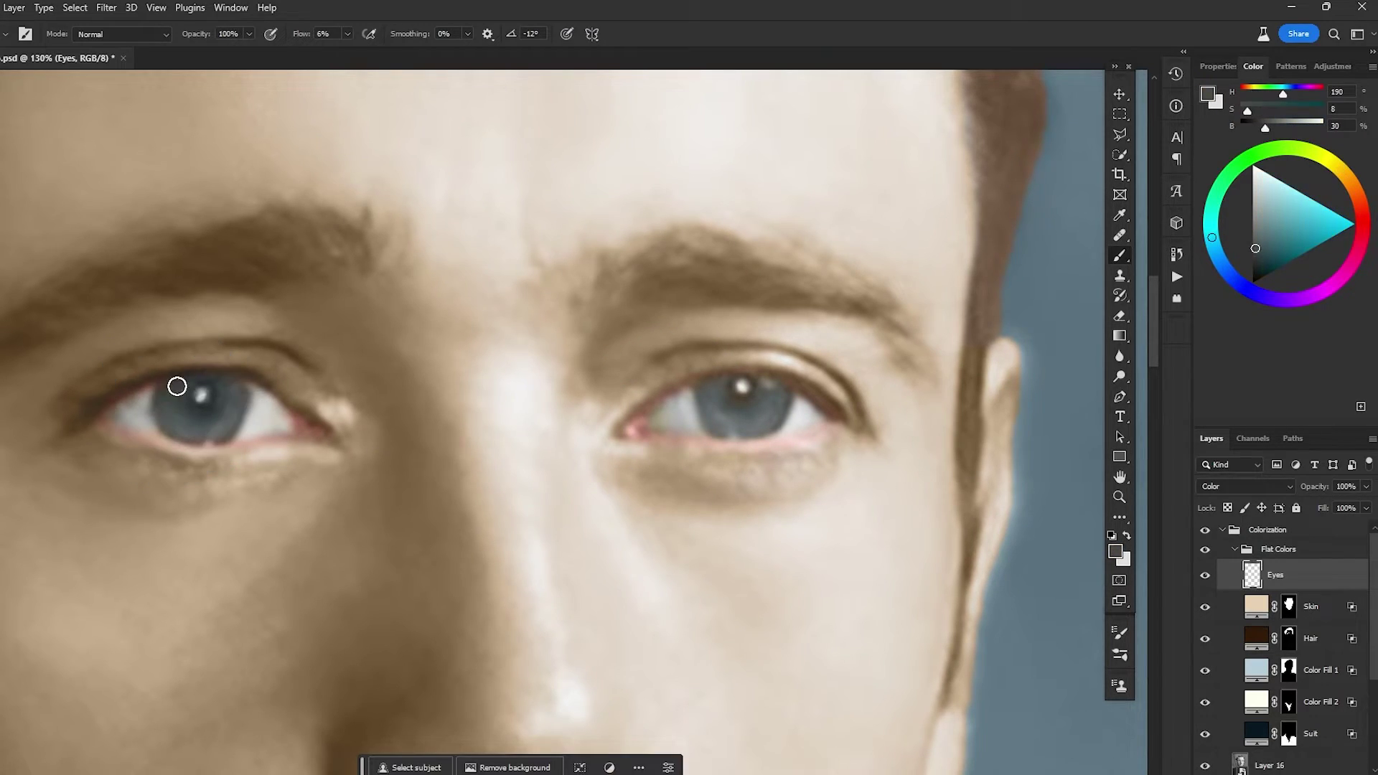
scroll(222, 409, "down", 2)
scroll(234, 389, "down", 5)
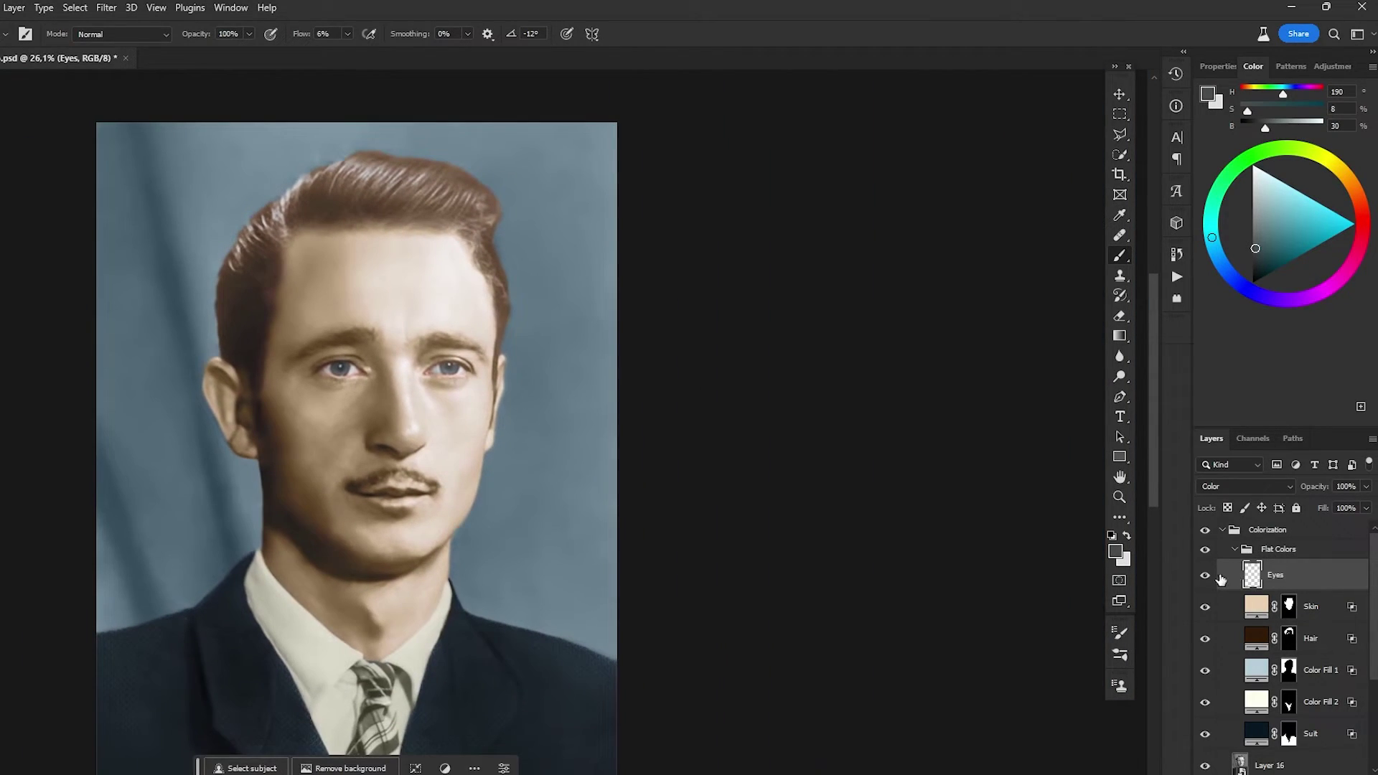
- Toggle the Eyes layer off and on to compare the portrait with and without the eye coloring
left_click(1206, 576)
left_click(1206, 576)
scroll(342, 463, "up", 2)
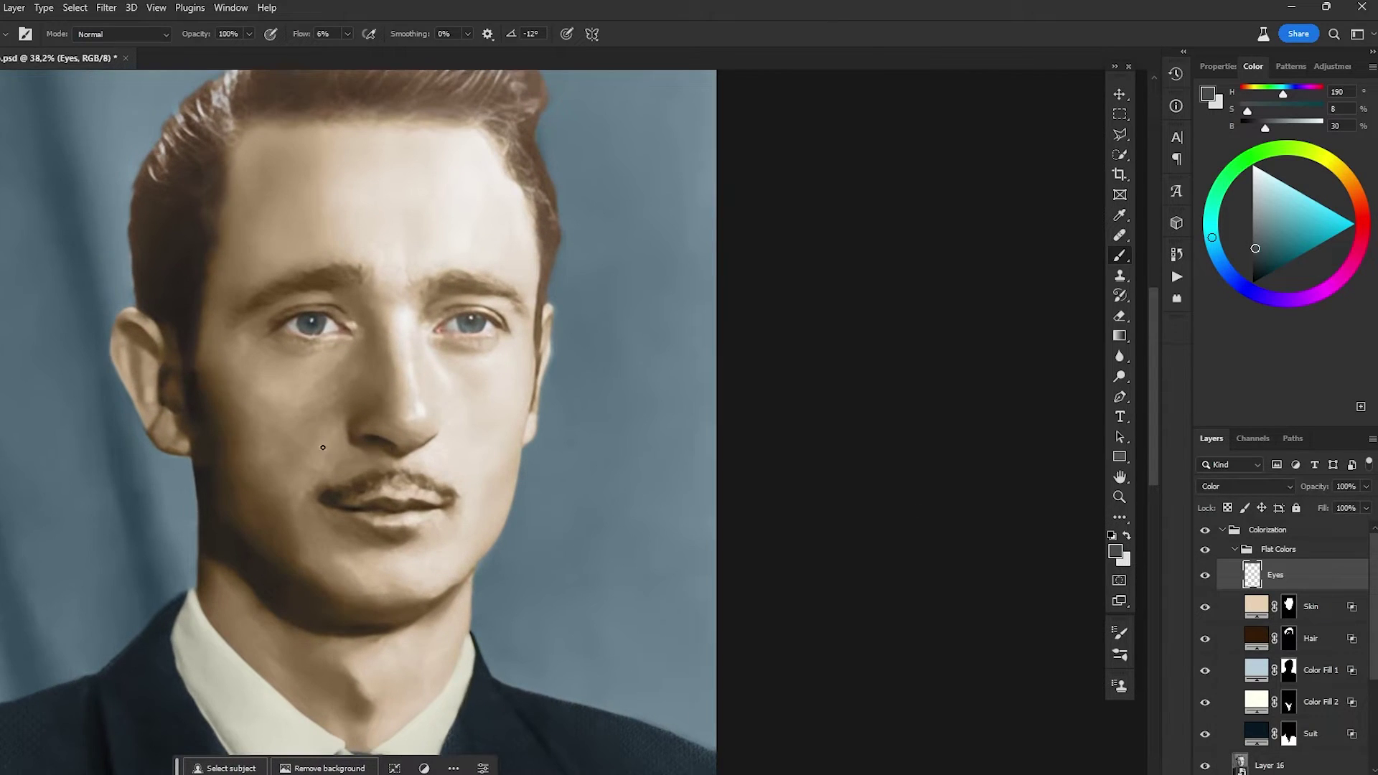
scroll(480, 477, "down", 3)
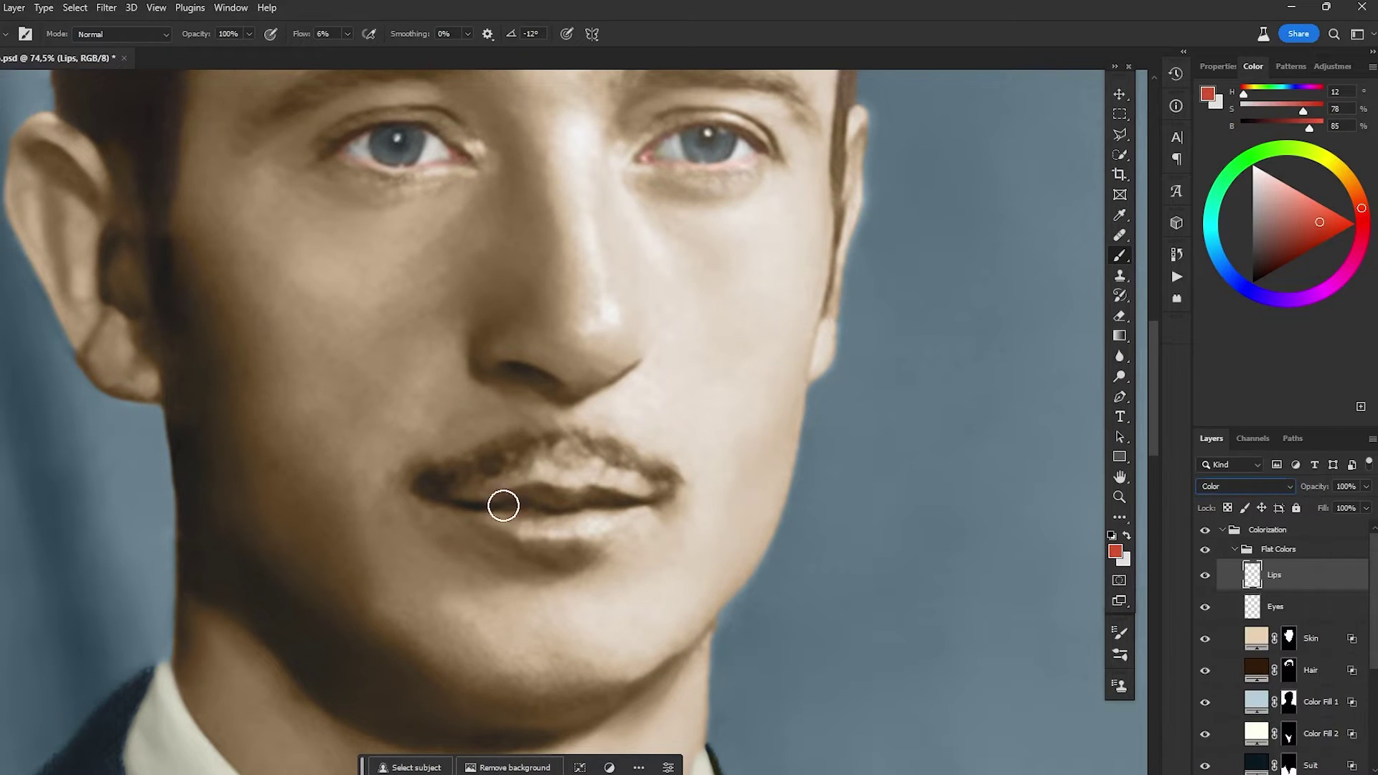
- Try a saturated red on the lips on the Lips layer, using hue 12, saturation 78, brightness 85
mouse_move(505, 502)
left_mouse_down()
mouse_move(593, 503)
mouse_move(477, 511)
mouse_move(611, 506)
mouse_move(504, 511)
mouse_move(539, 531)
mouse_move(586, 522)
mouse_move(486, 507)
mouse_move(614, 511)
mouse_move(465, 517)
left_mouse_up()
scroll(726, 440, "down", 6)
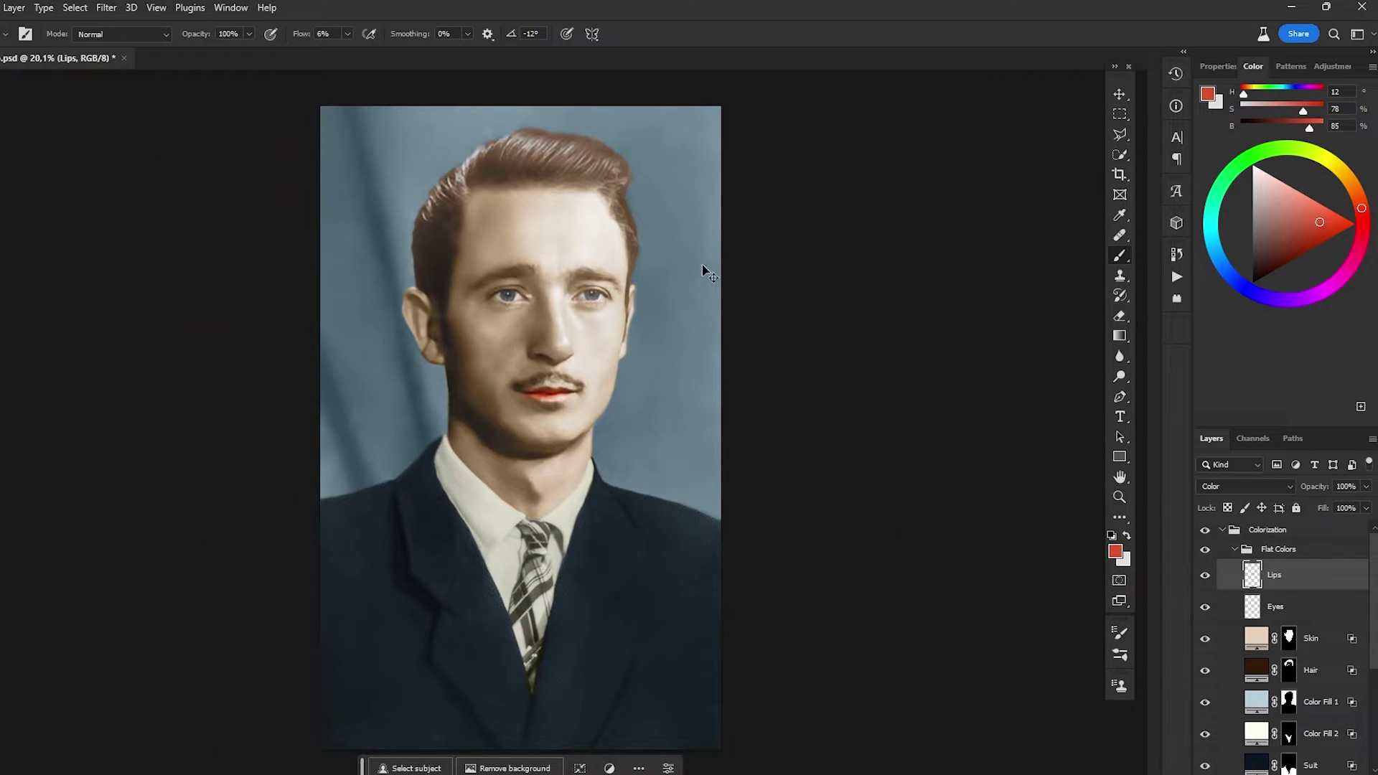
scroll(597, 363, "up", 6)
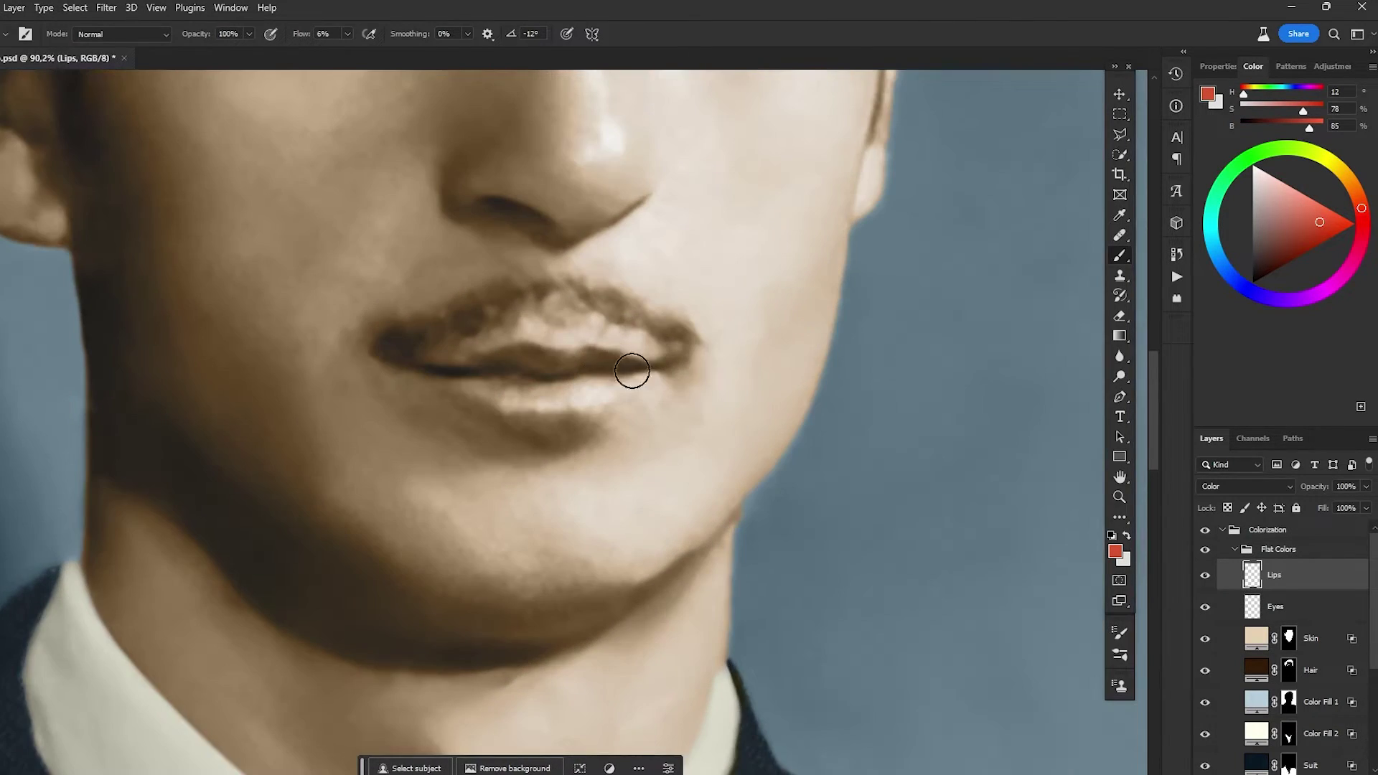
- Paint the upper and lower lips muted red on the Lips layer, using hue 13, saturation 58, brightness 75
left_click(1355, 191)
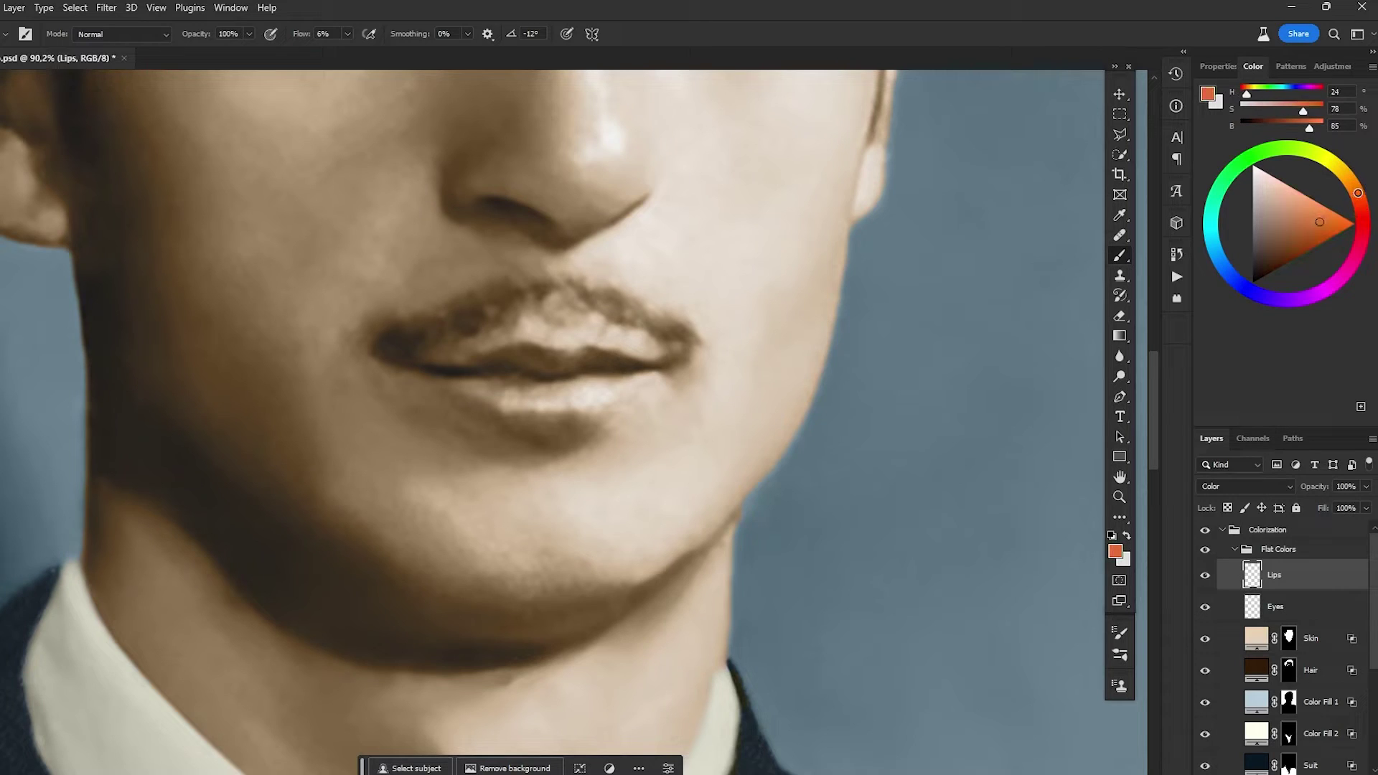
left_click(1286, 214)
left_click(1361, 208)
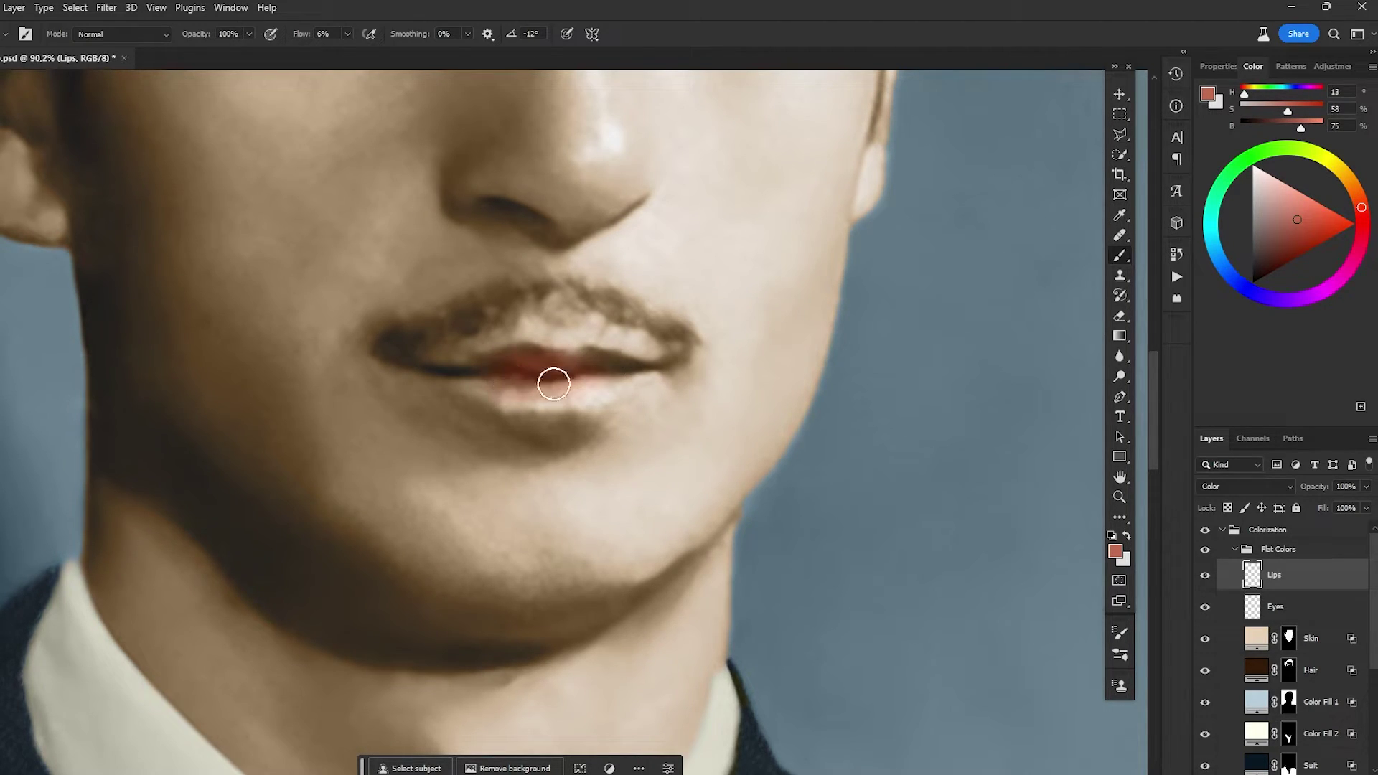
left_click_drag(496, 370, 490, 369)
right_click(468, 374)
key("Escape")
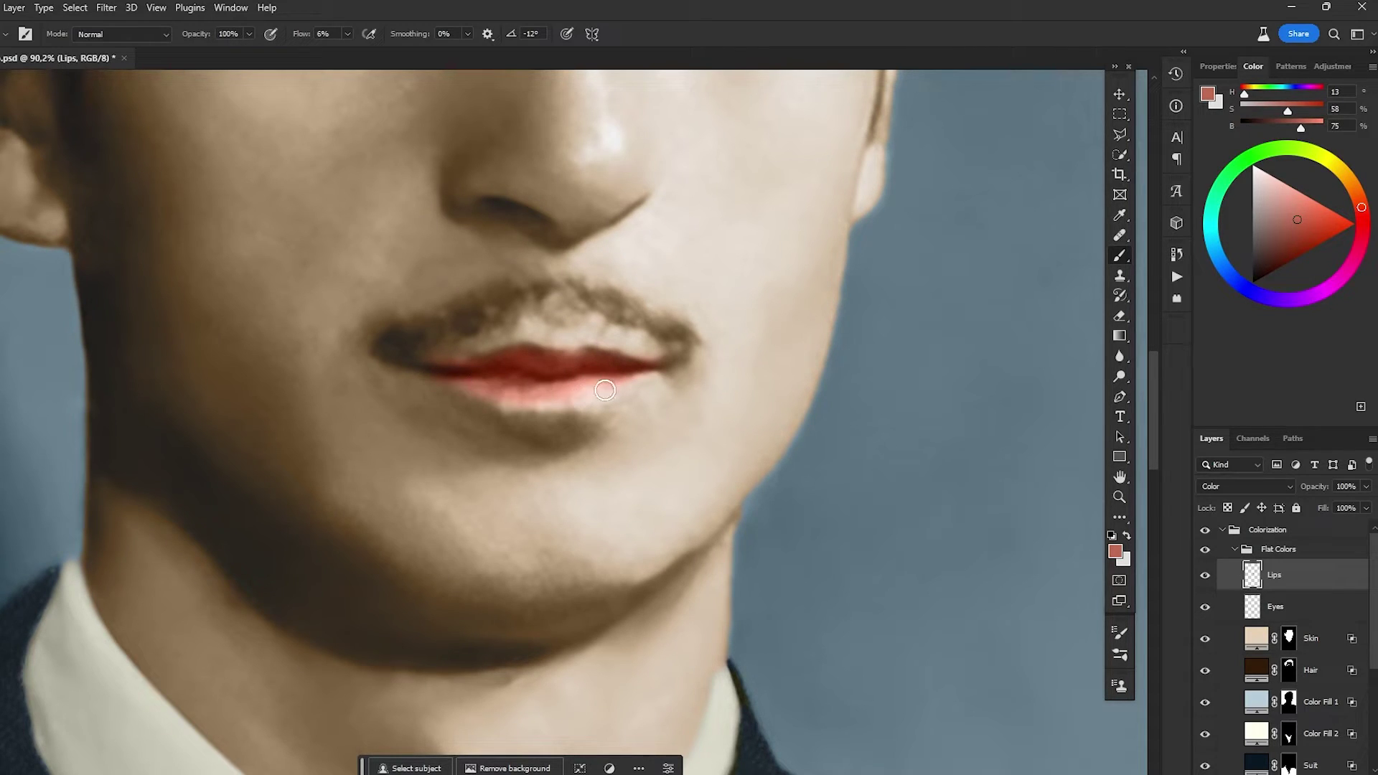
scroll(570, 359, "down", 8)
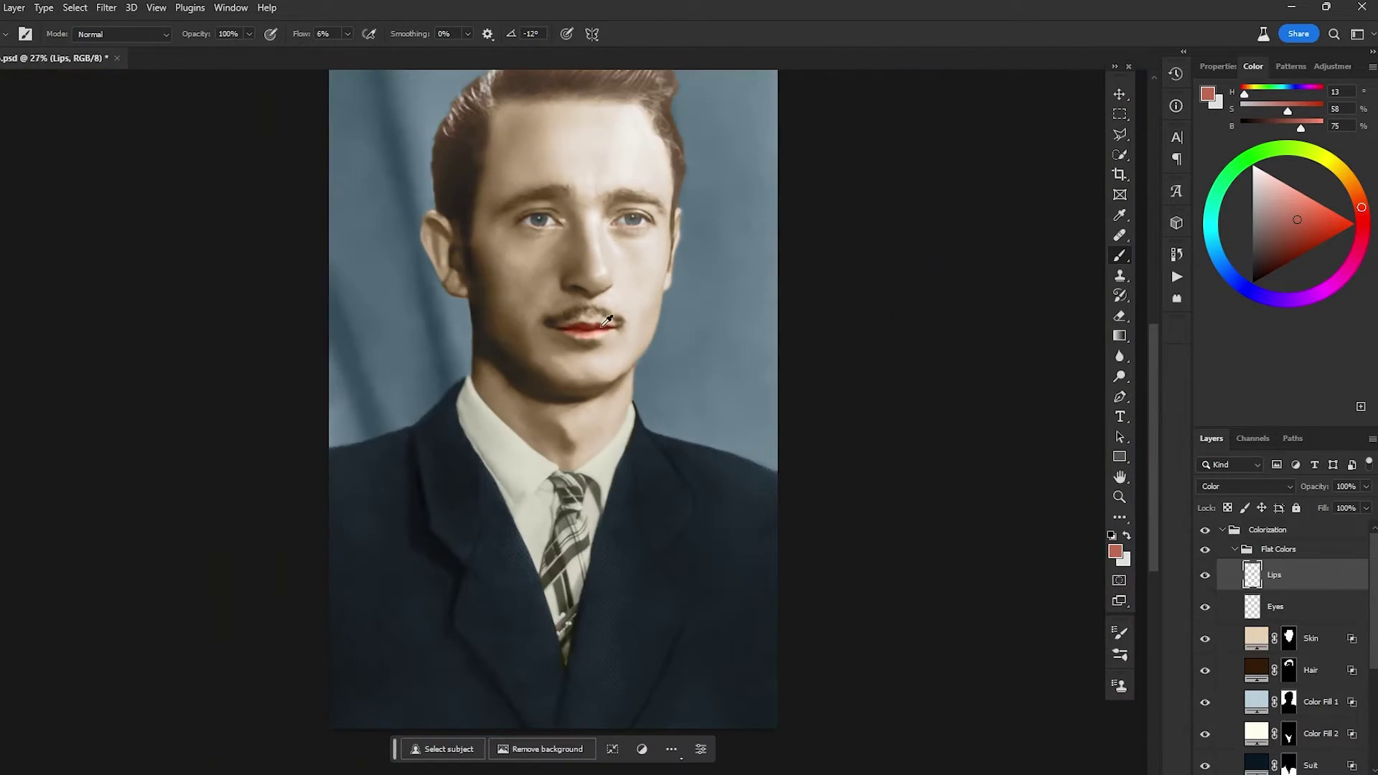
scroll(579, 394, "up", 8)
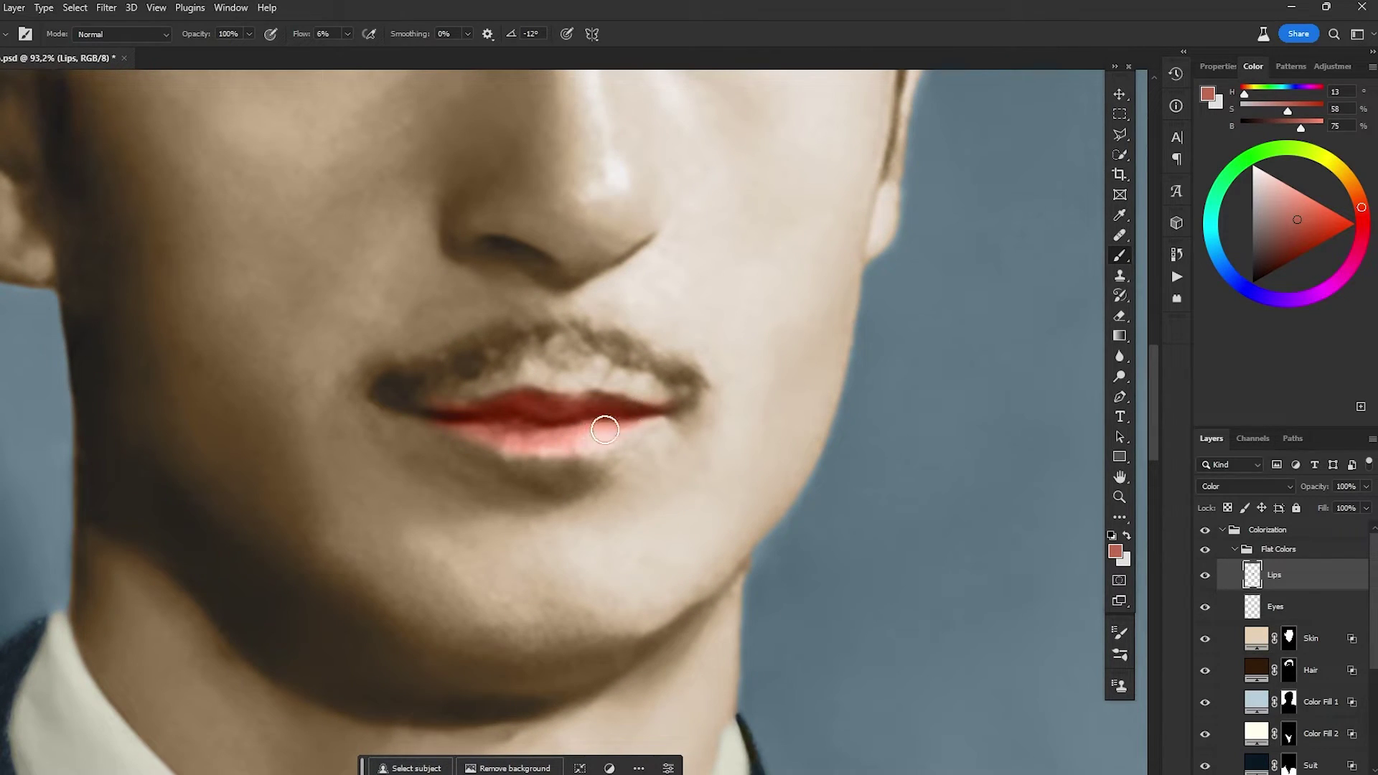
scroll(507, 415, "down", 6)
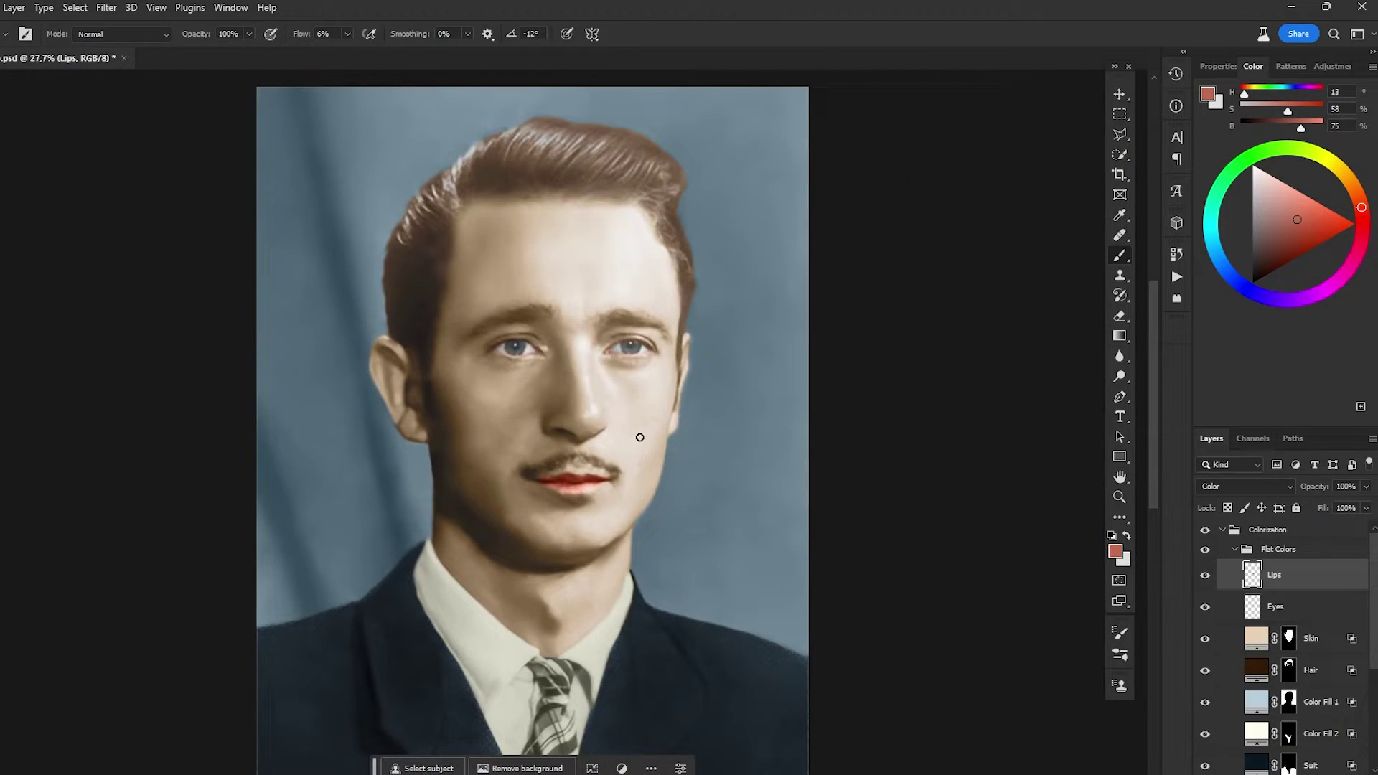
left_click_drag(637, 437, 594, 394)
scroll(594, 496, "up", 3)
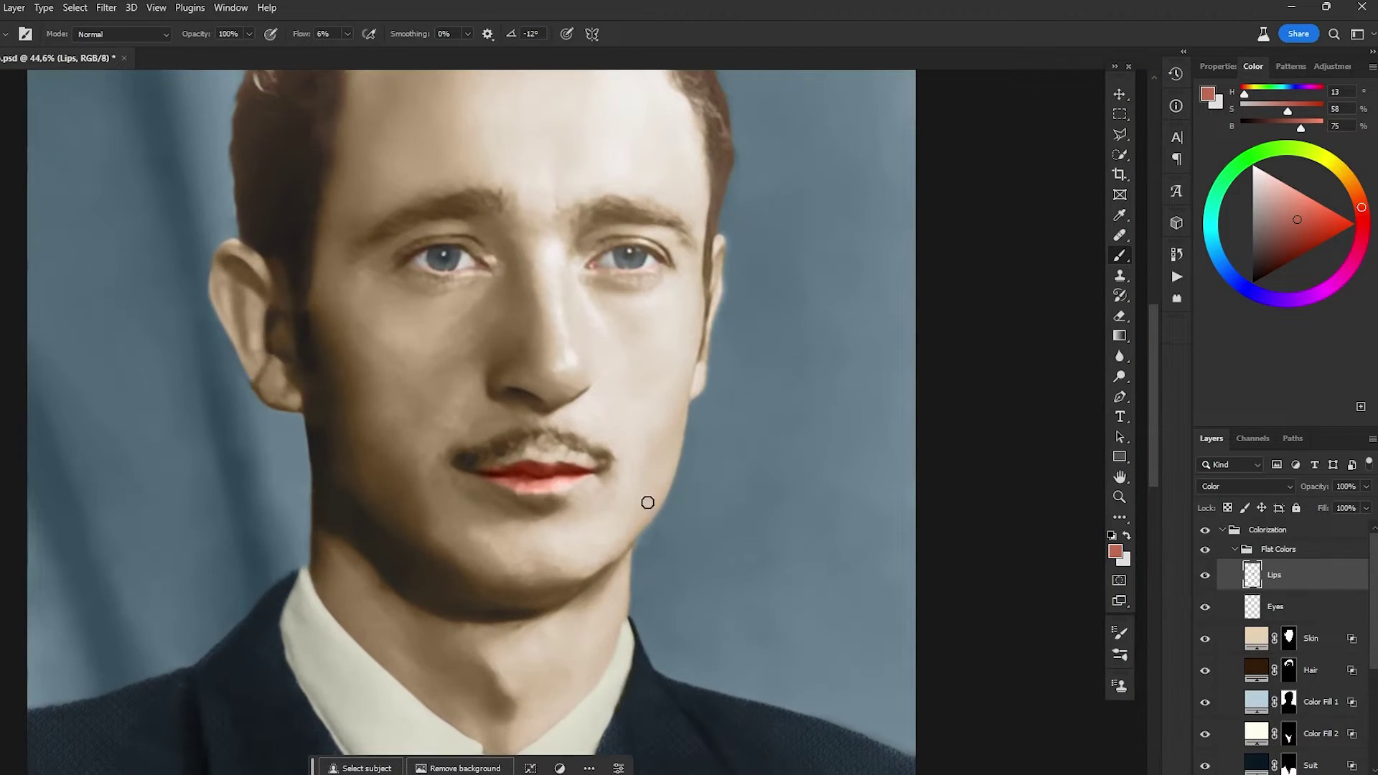
- Soften the lip color with Hue/Saturation, setting hue to +4 and saturation to -21, and compare the Lips layer's effect
key("ctrl+u")
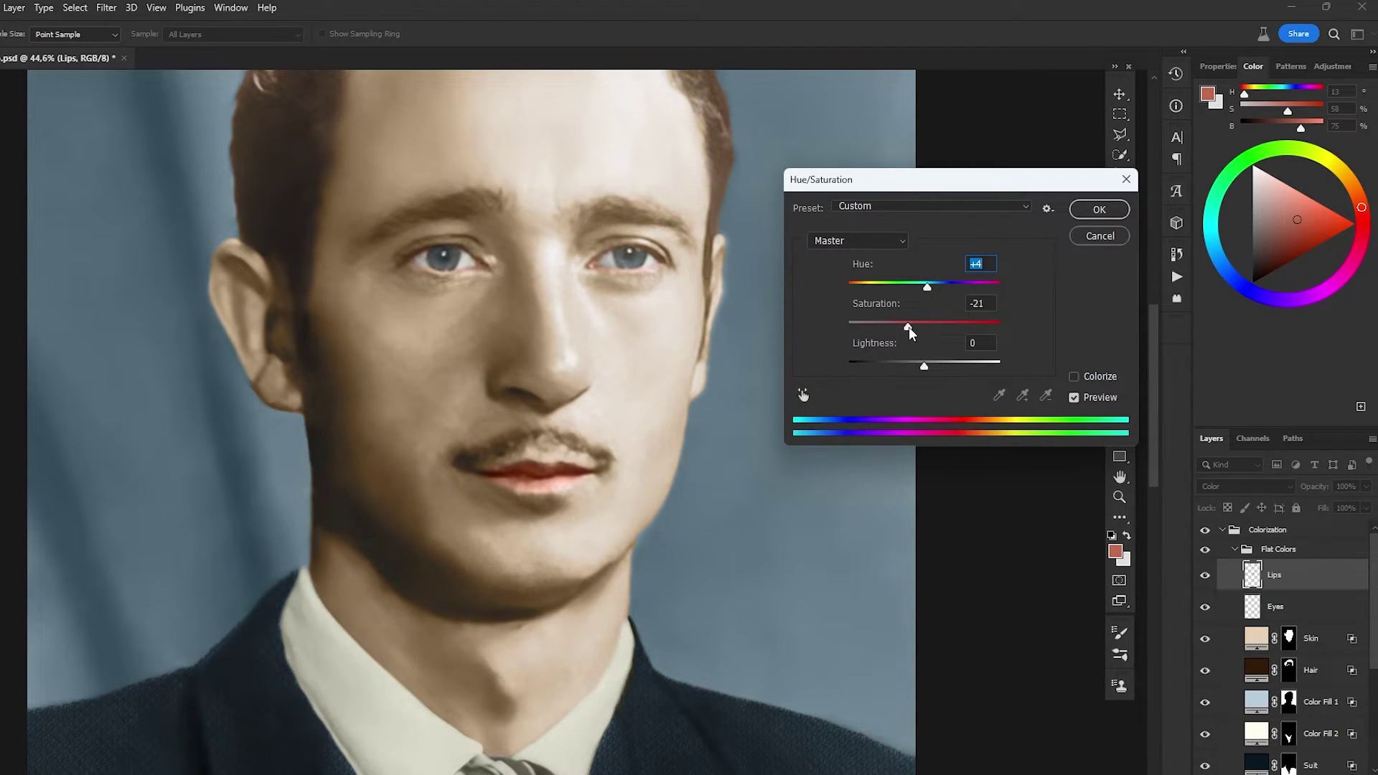
key("Return")
key("b")
scroll(606, 331, "down", 3)
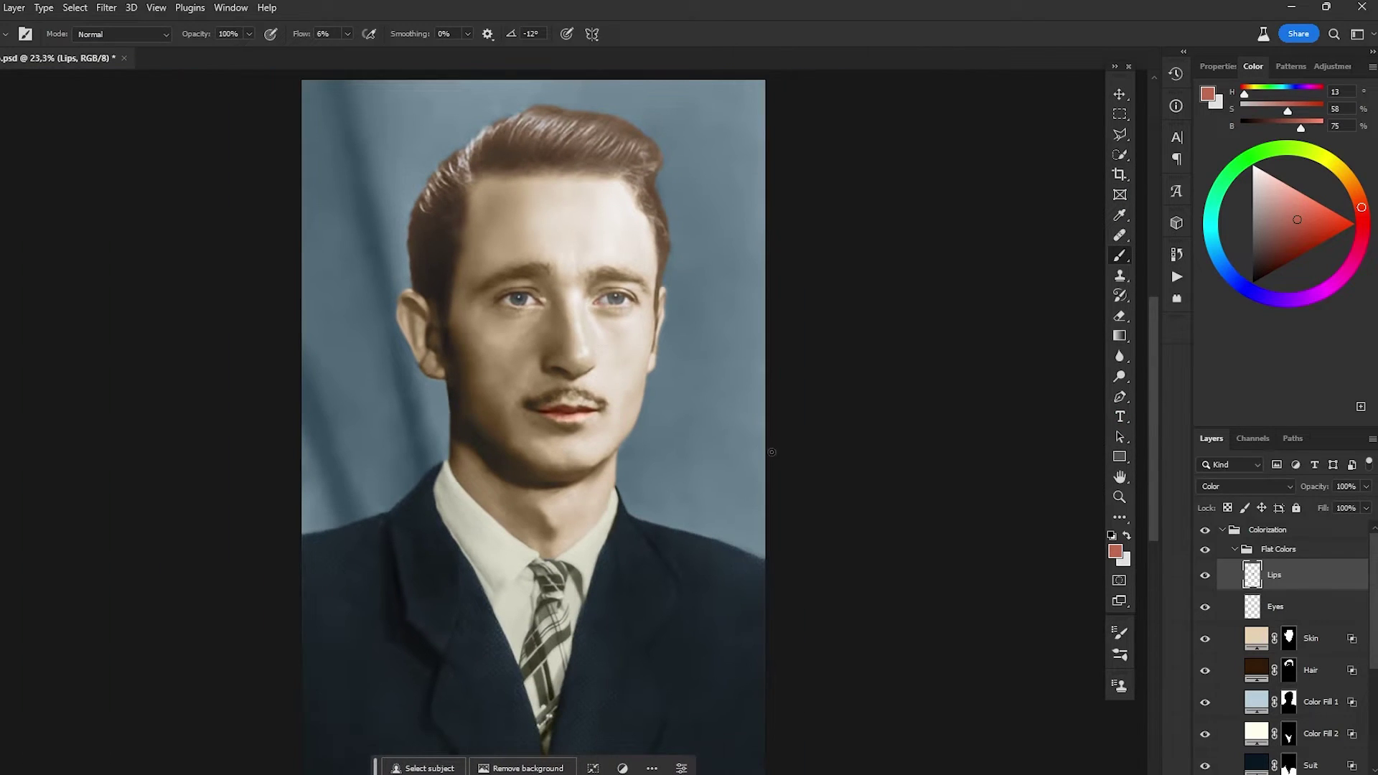
left_click(1210, 579)
- Extend the lip color into both mouth corners with sampled dark lip tones, shifting the hue between 25 and 6
scroll(612, 416, "up", 7)
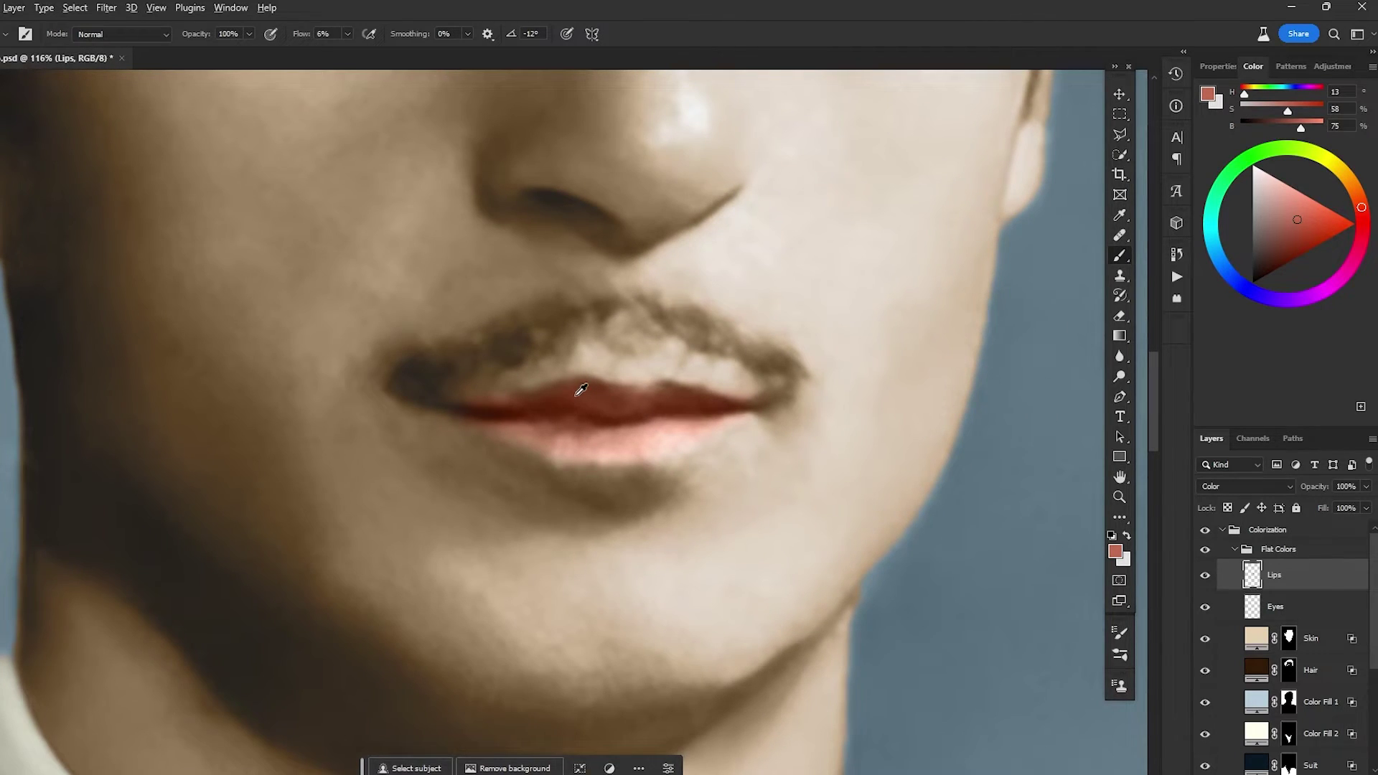
left_click(579, 393, "alt")
left_click(1355, 193)
left_click_drag(477, 399, 463, 401)
left_click_drag(456, 400, 439, 404)
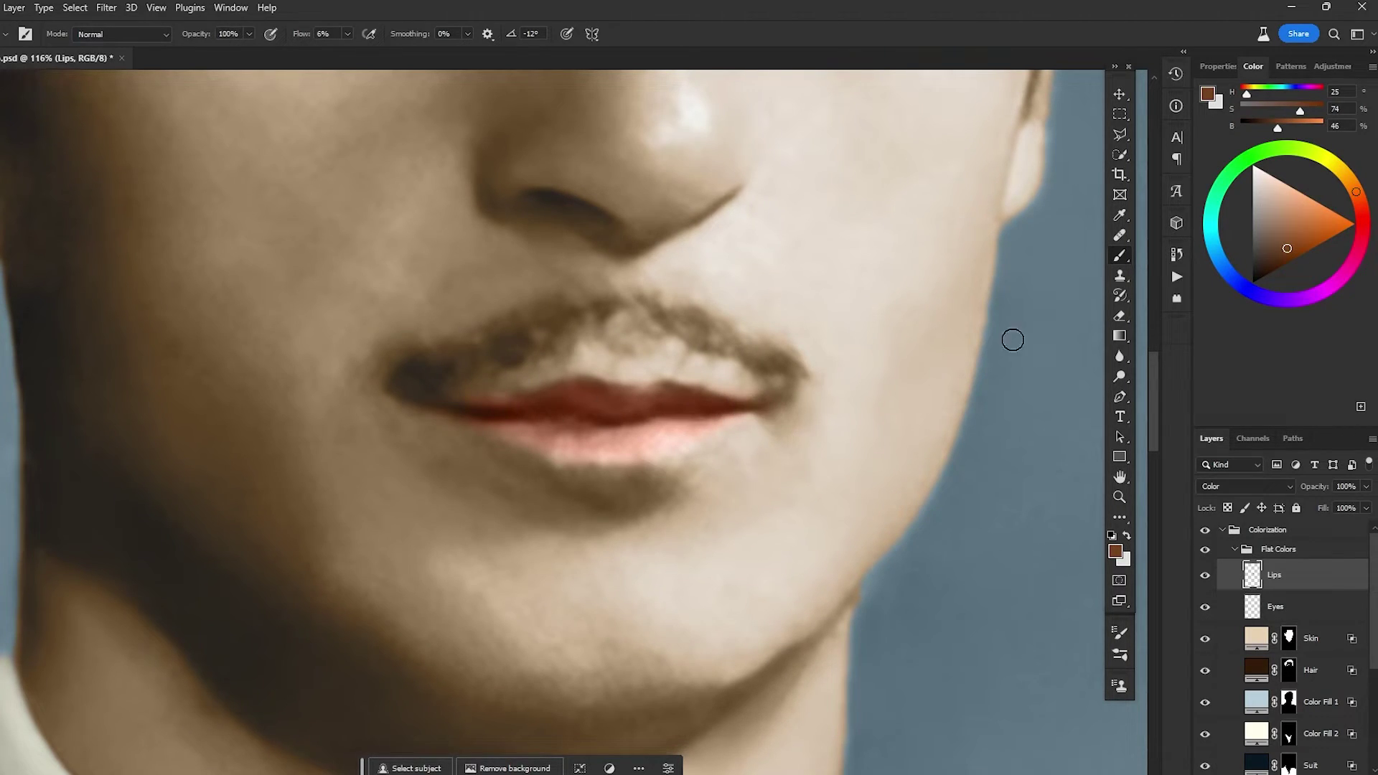
left_click(1363, 216)
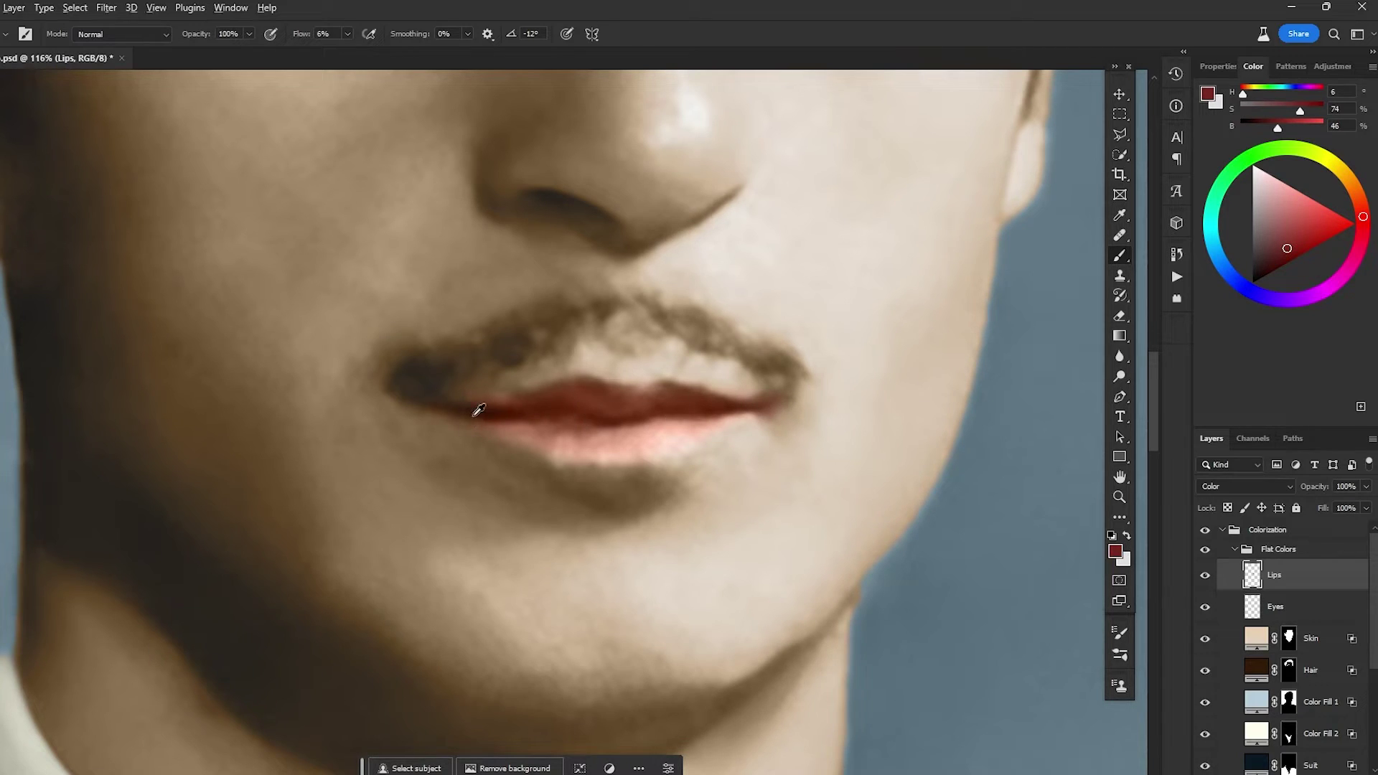
- Enlarge the brush and tint the shadow below the lower lip reddish brown, using hue 29, saturation 73, brightness 43
left_click(455, 399, "alt")
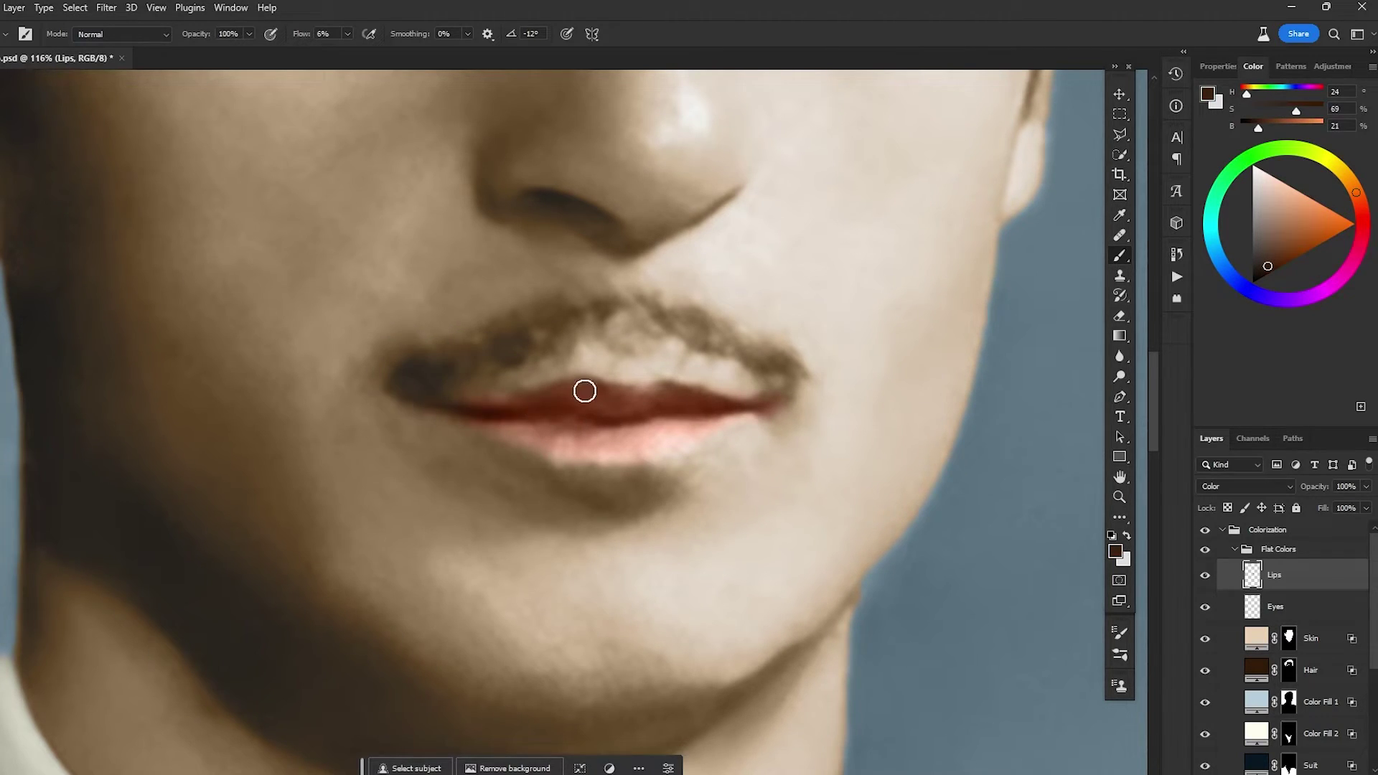
key("bracketright")
key("bracketright")
key("bracketright")
key("bracketright")
key("bracketright")
key("bracketright")
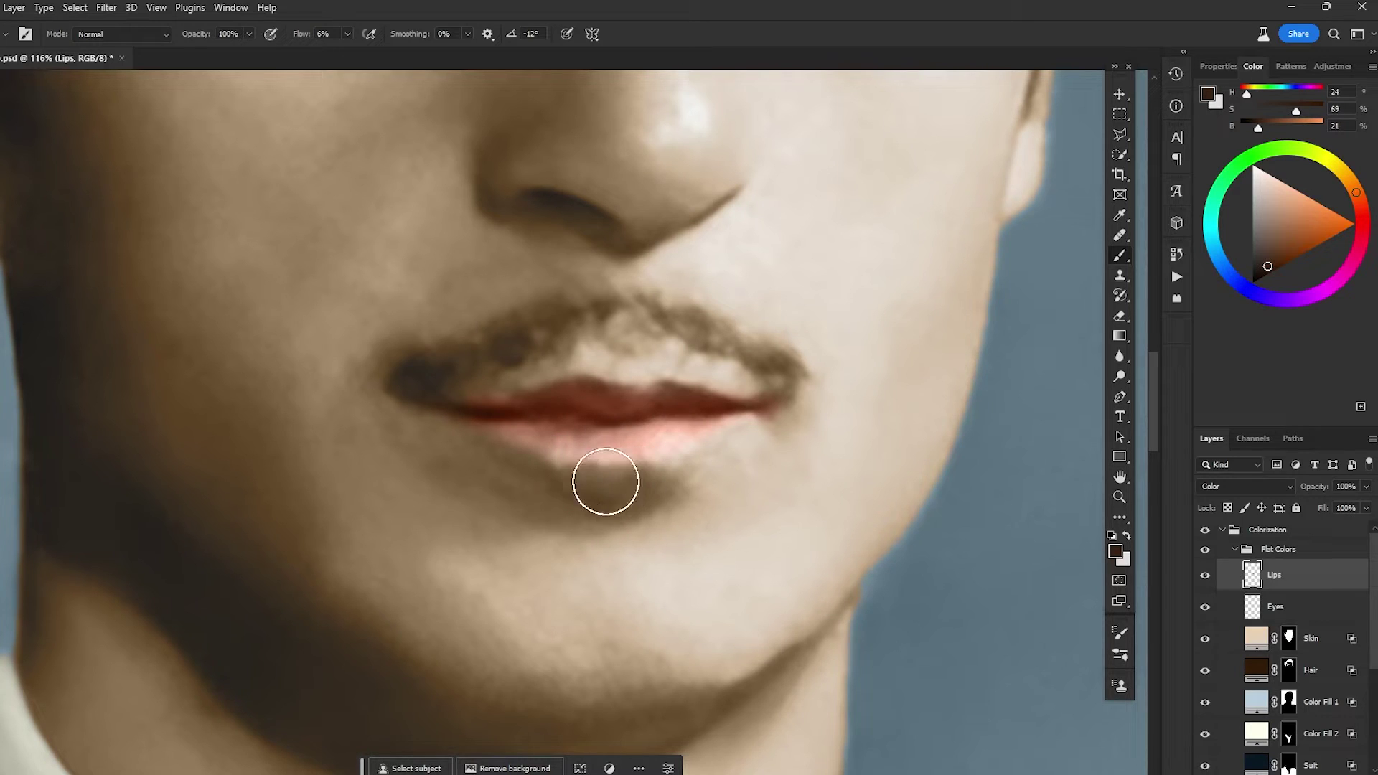
left_click(607, 407, "alt")
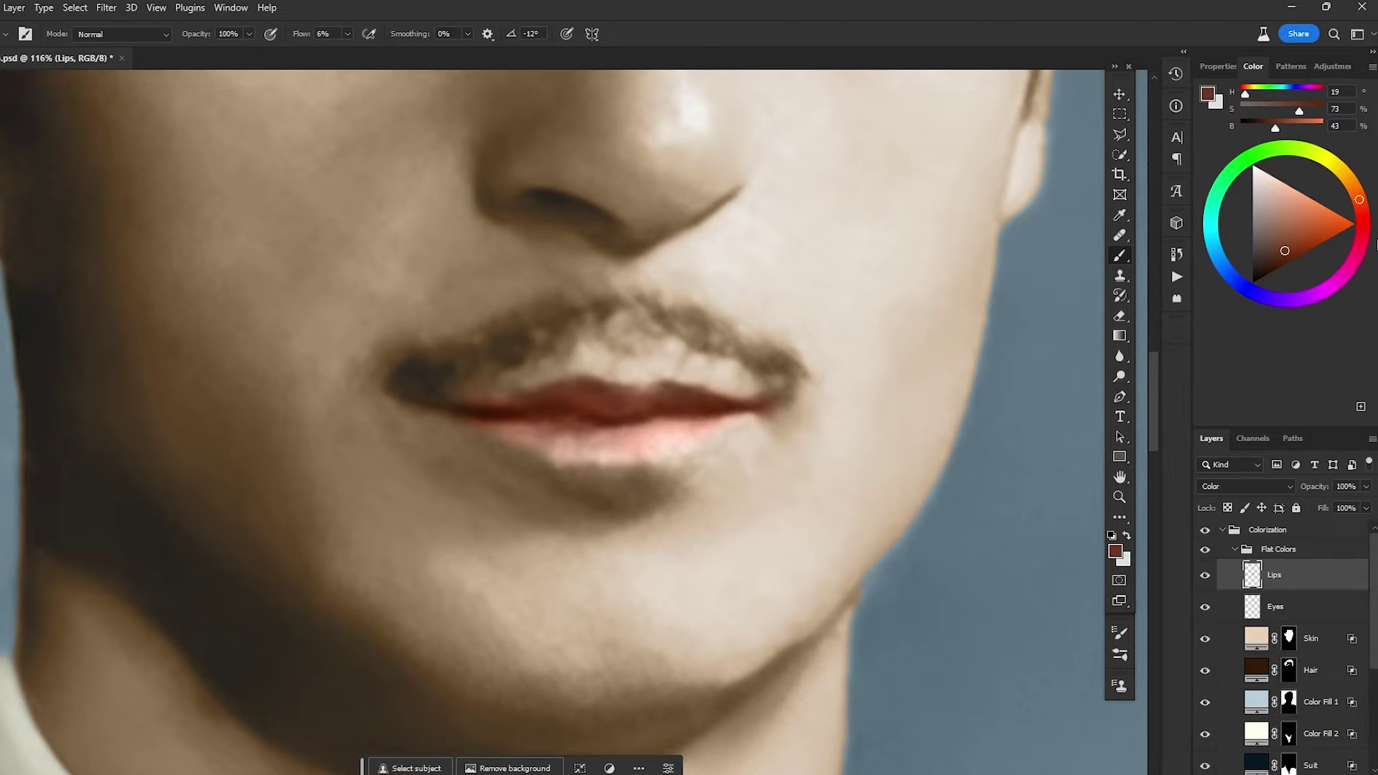
left_click_drag(1361, 191, 1354, 187)
right_click(572, 477, "alt")
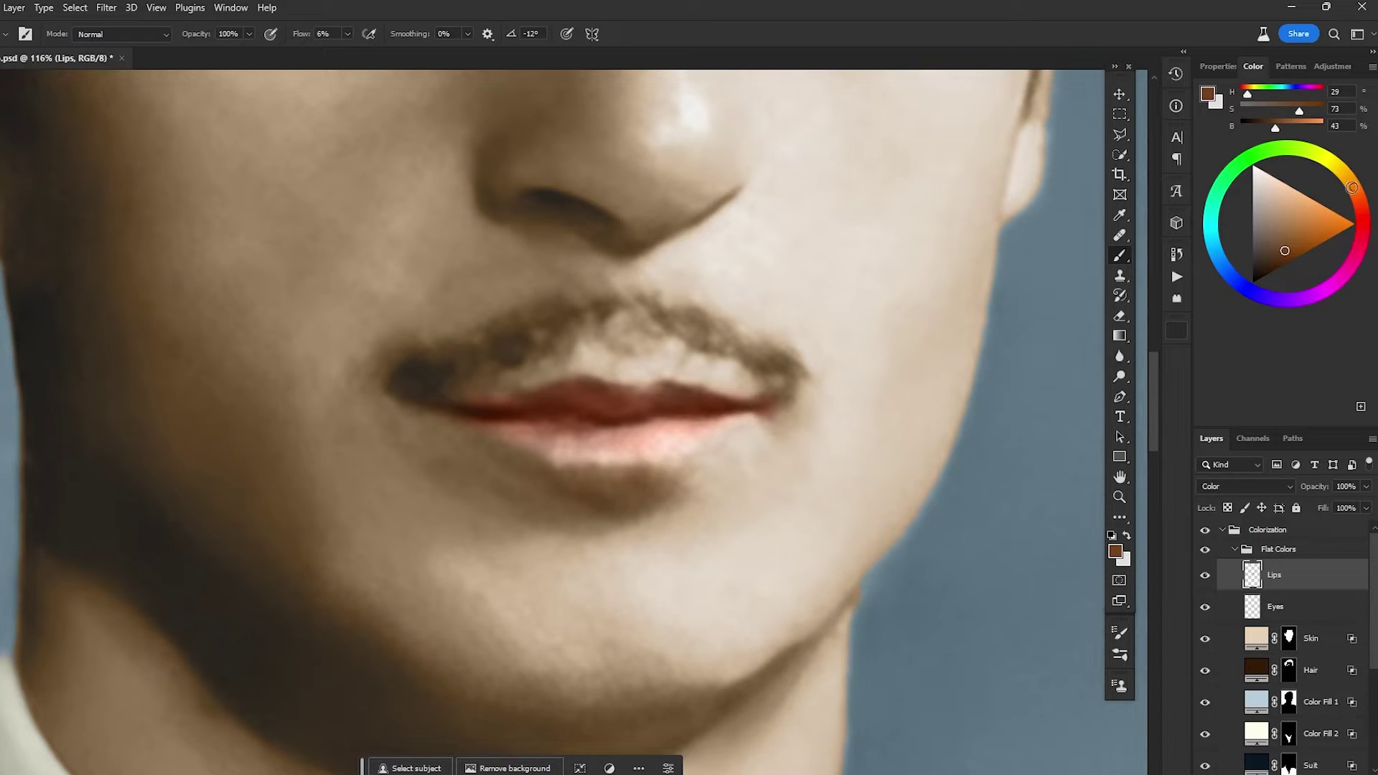
- Tint the skin between the nose and upper lip soft pink, and sample the shaded skin beside the mouth
right_click(581, 364)
key("Escape")
scroll(609, 292, "down", 2)
left_click(749, 269, "alt")
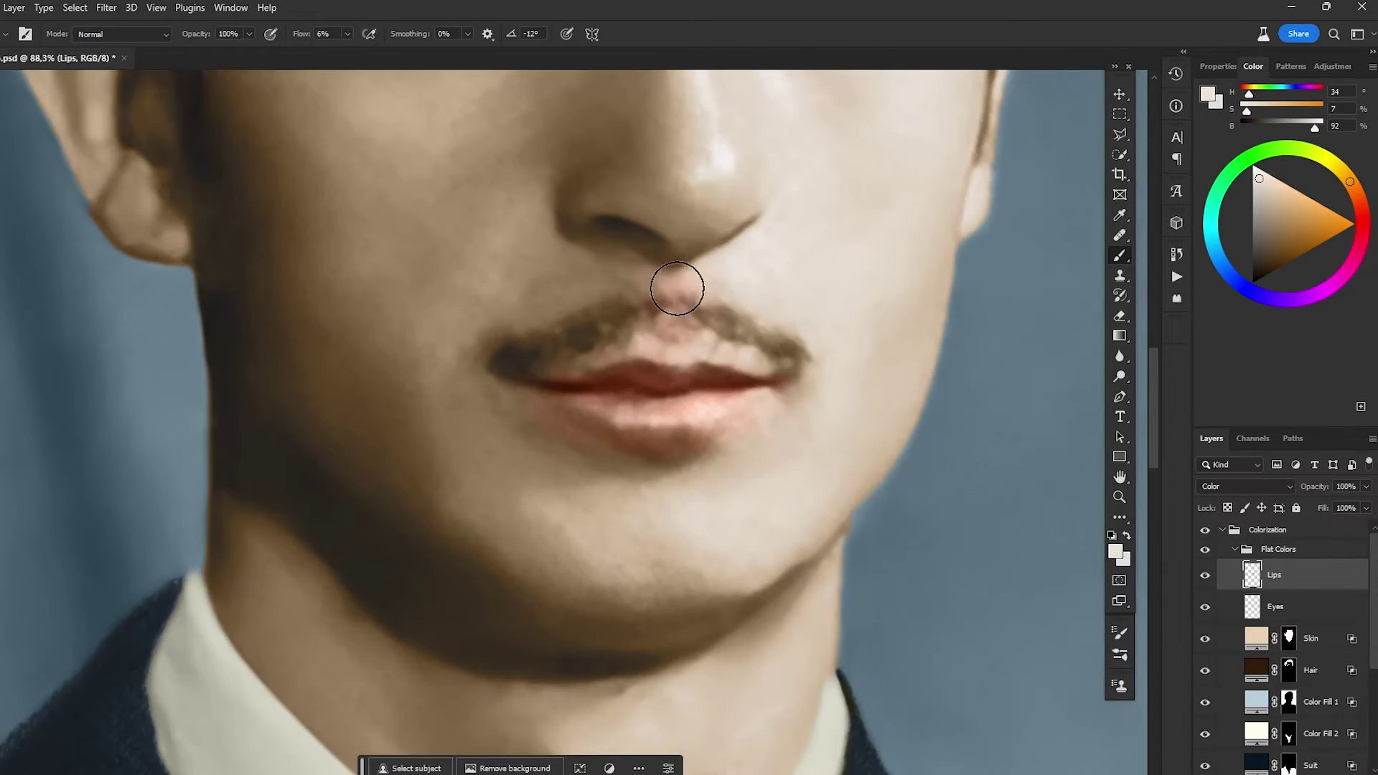
scroll(497, 450, "down", 1)
left_click(497, 450, "alt")
scroll(588, 365, "down", 5)
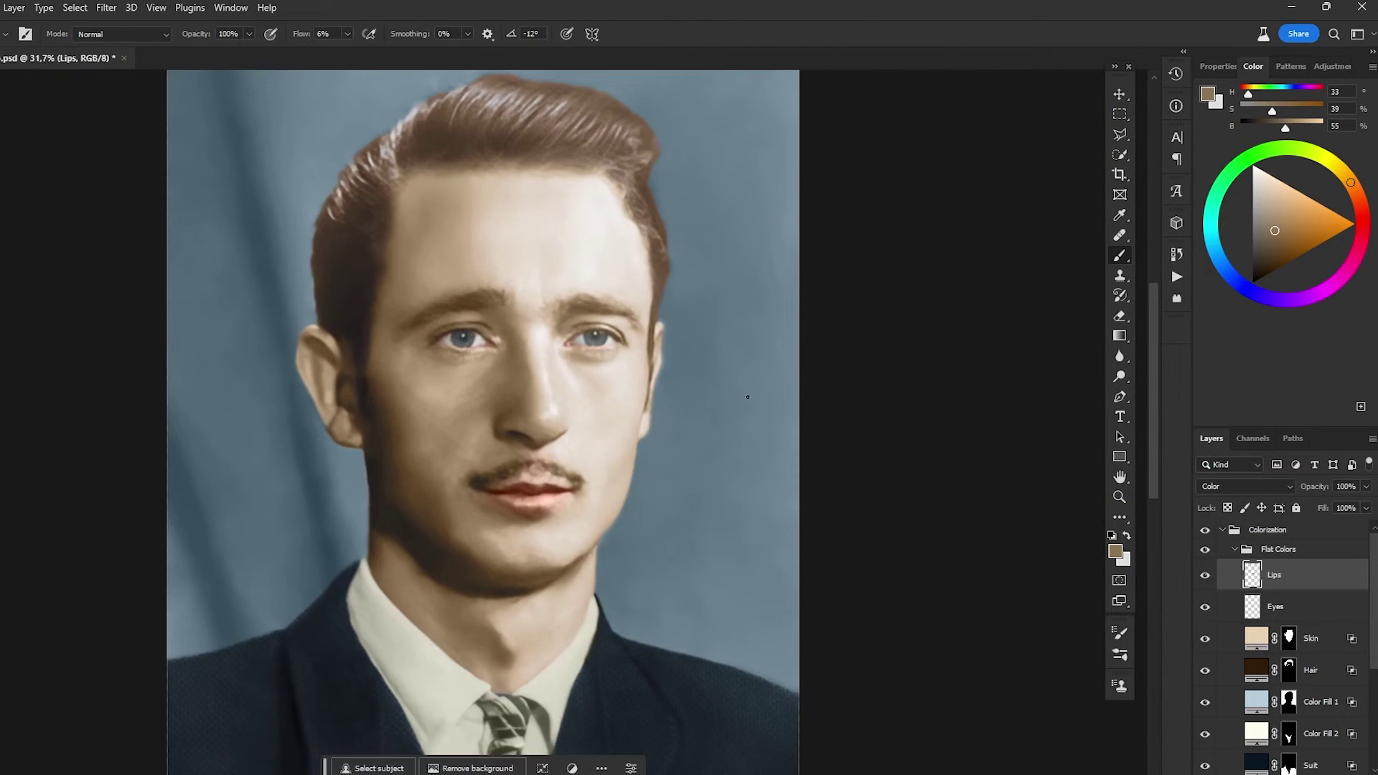
- Clean up stray lip color around the mouth with the Eraser and compare the Lips layer's effect
left_click(1206, 639)
scroll(573, 524, "up", 6)
key("e")
left_click_drag(321, 451, 402, 474)
left_click_drag(258, 259, 387, 577)
left_click(1206, 576)
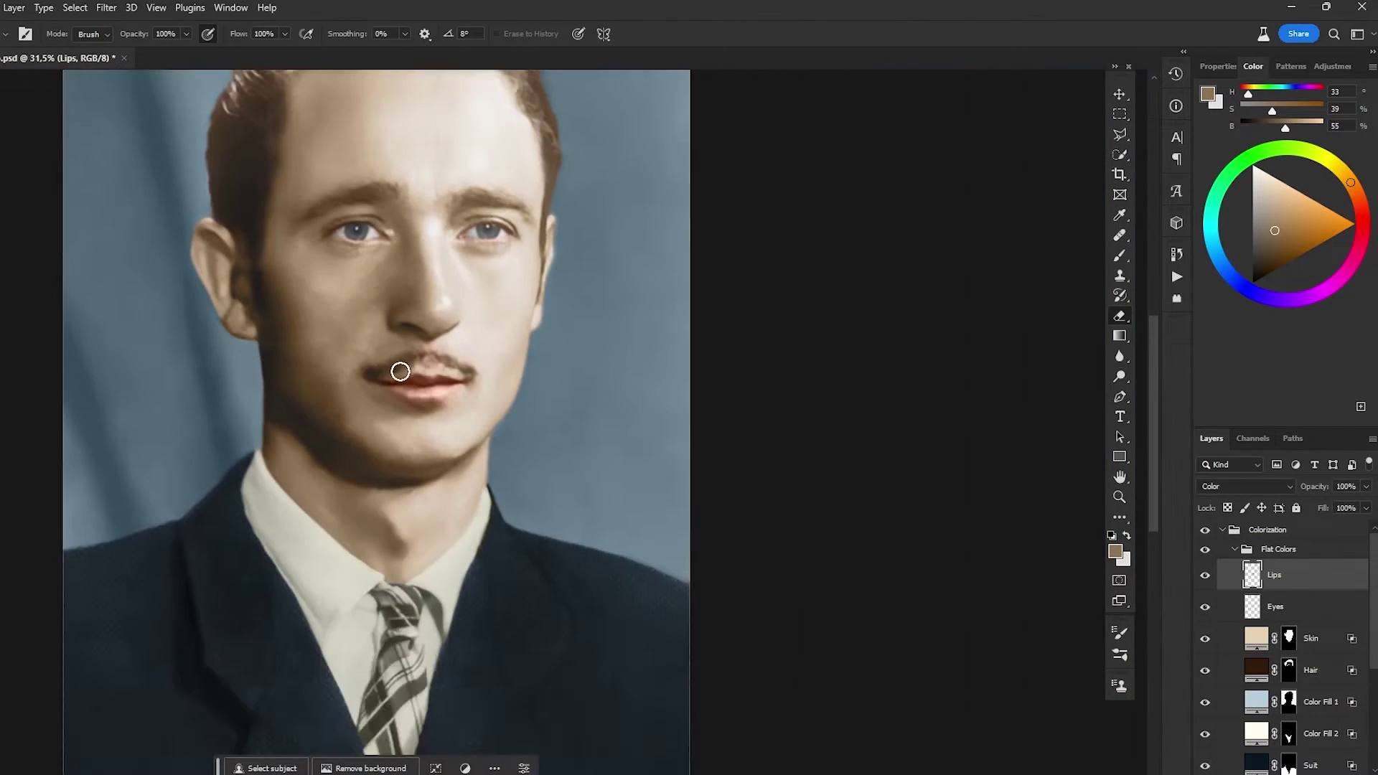
- Add a layer named Skin Tones above the Lips layer and set its blend mode to Color
key("ctrl+shift+alt+n")
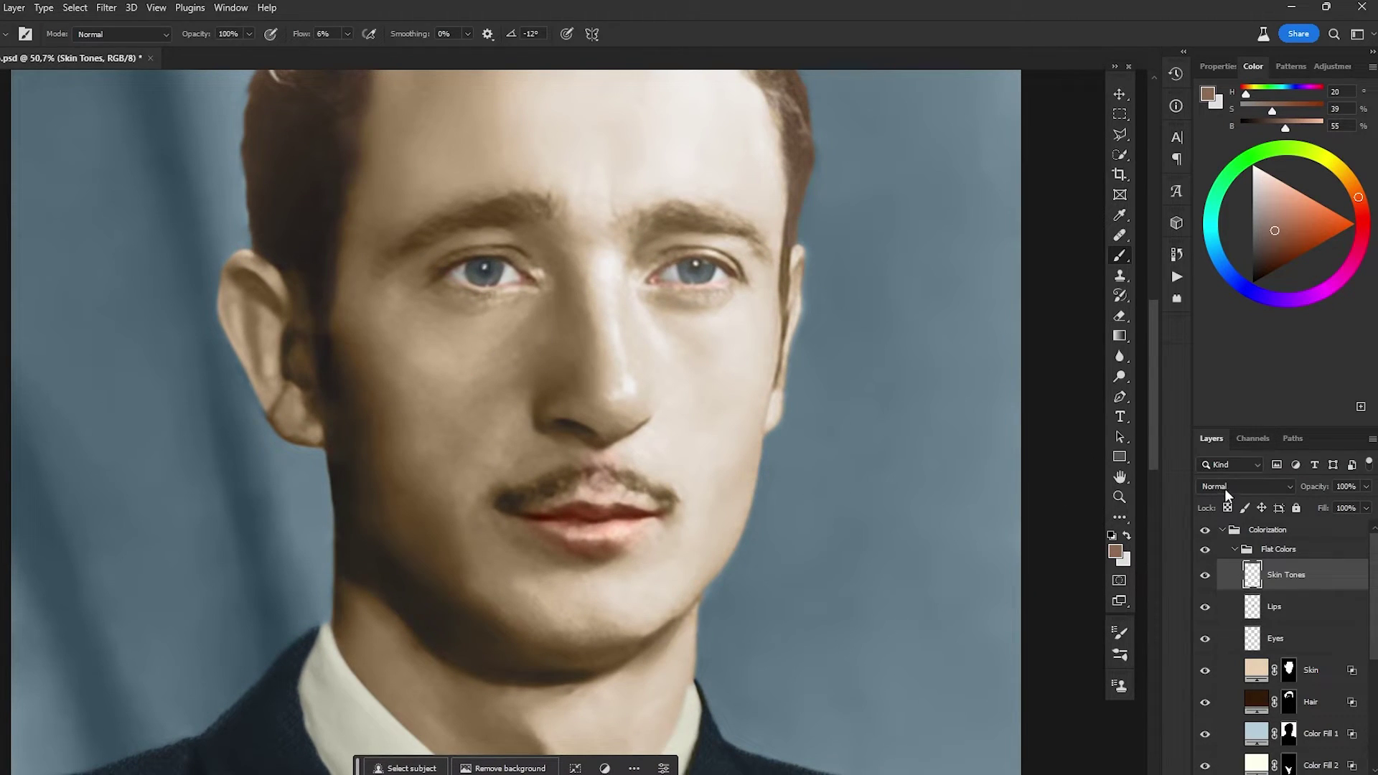
left_click(1225, 487)
left_click(1220, 772)
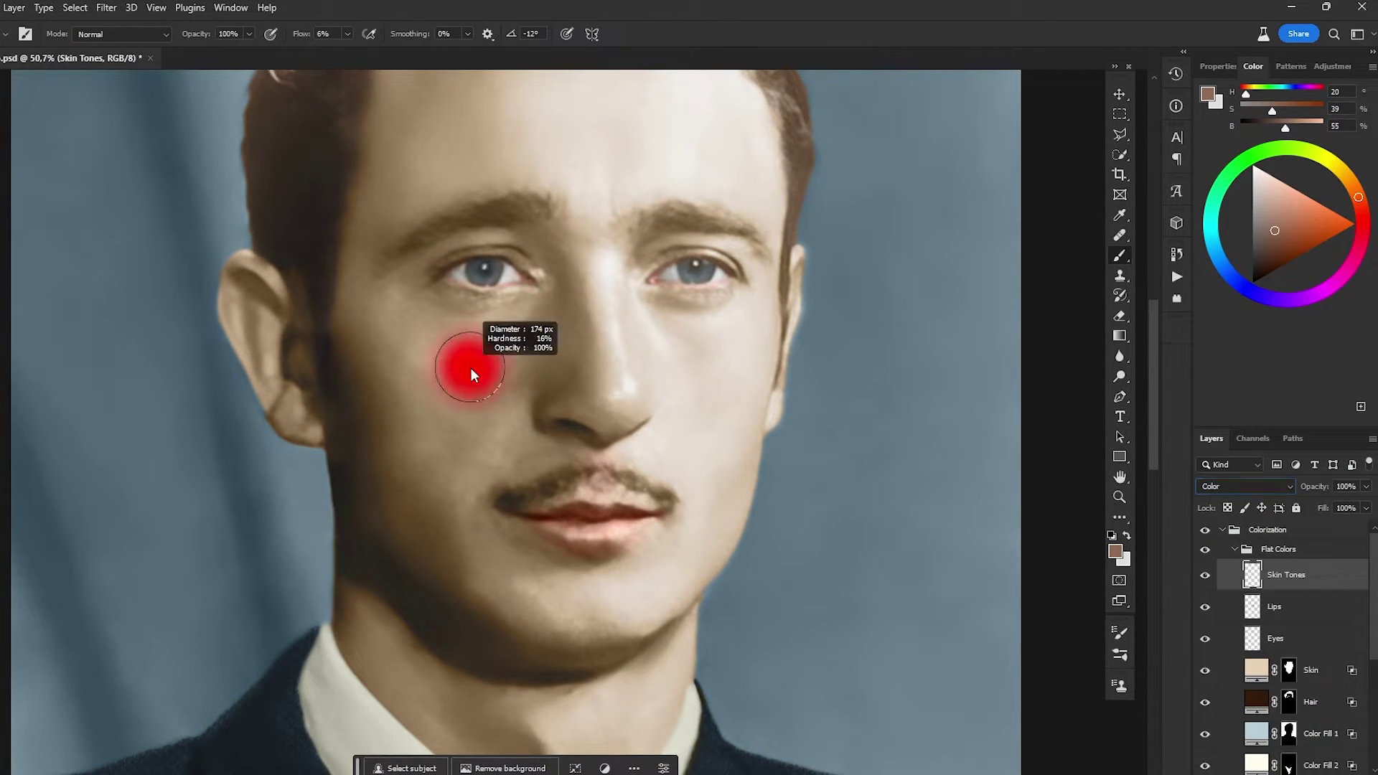
- Enlarge the soft brush and warm the shaded cheek and jaw with hue 20, saturation 39, brightness 55
mouse_move(434, 373)
left_mouse_down()
mouse_move(468, 392)
mouse_move(401, 376)
mouse_move(482, 349)
mouse_move(451, 414)
mouse_move(424, 407)
mouse_move(576, 320)
mouse_move(564, 366)
left_mouse_up()
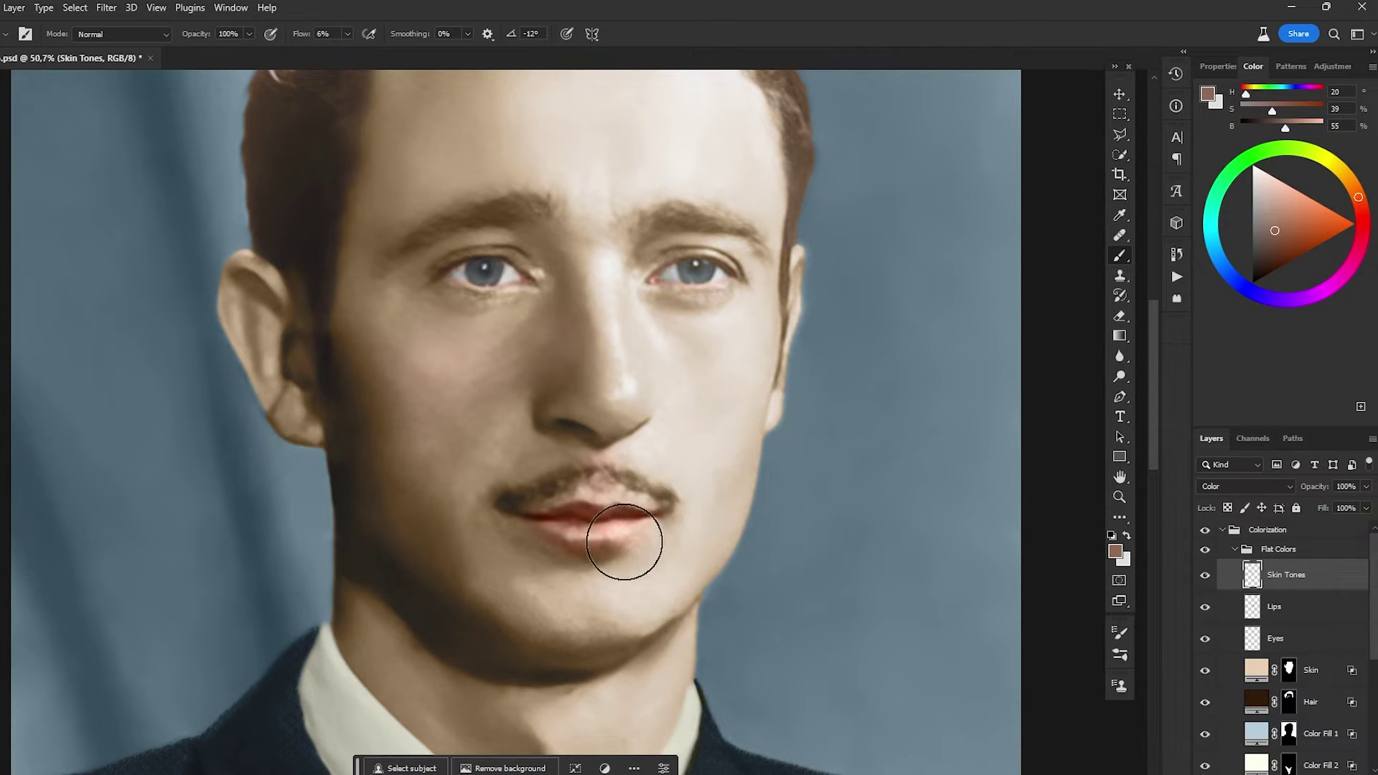
mouse_move(539, 536)
left_mouse_down()
mouse_move(394, 539)
mouse_move(440, 562)
mouse_move(493, 634)
mouse_move(526, 651)
mouse_move(373, 400)
mouse_move(464, 643)
mouse_move(563, 648)
mouse_move(345, 322)
mouse_move(395, 390)
left_mouse_up()
scroll(503, 337, "up", 4)
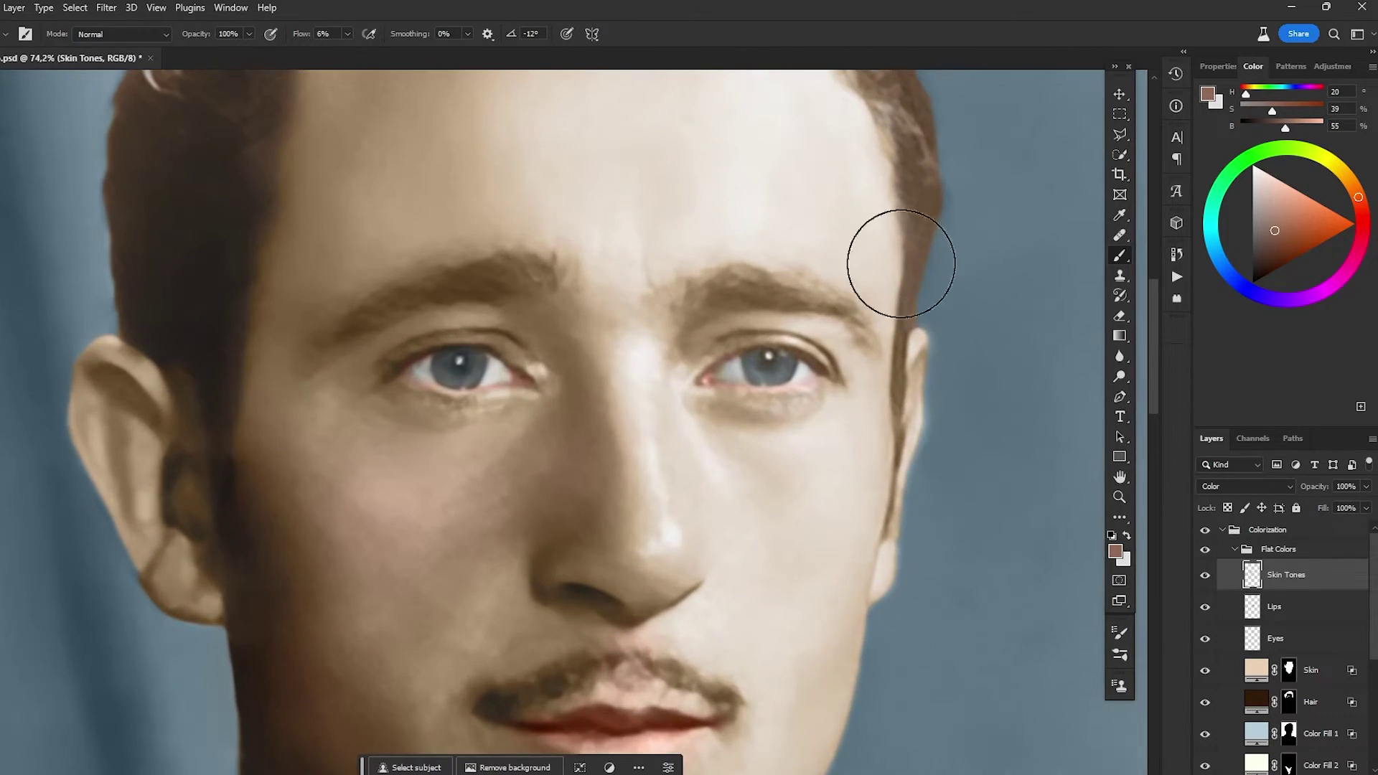
- Try different reddish tones on the upper eyelid of the eye on the shaded side
left_click(1319, 214)
scroll(880, 279, "up", 2)
left_click_drag(466, 308, 431, 310)
mouse_move(271, 345)
left_mouse_down()
mouse_move(458, 318)
mouse_move(426, 321)
mouse_move(477, 356)
left_mouse_up()
left_click(1284, 205)
left_click(1363, 219)
- Tint the lids and surrounding skin of both eyes muted red, using hue 10, saturation 44, brightness 49
left_click(456, 323, "alt")
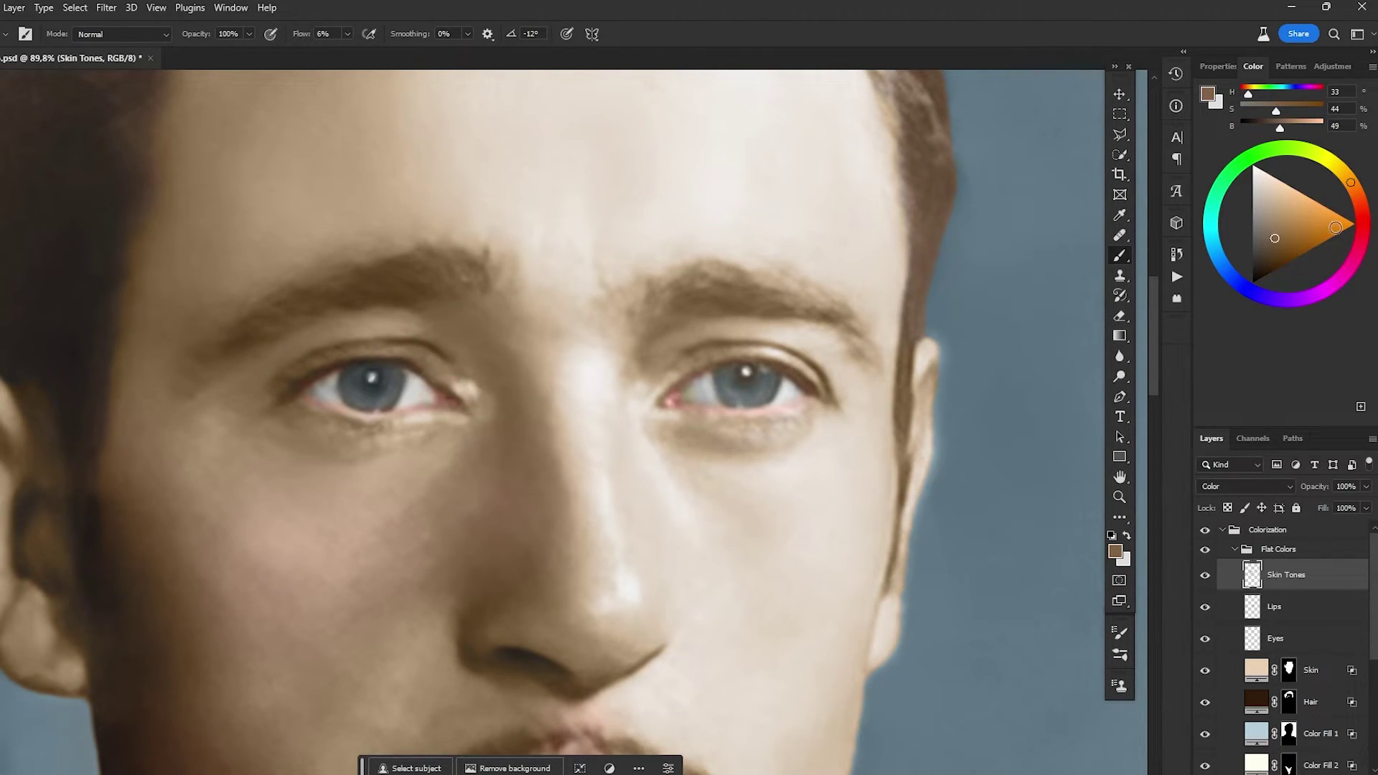
left_click(1361, 211)
left_click_drag(375, 322, 373, 328)
mouse_move(256, 341)
left_mouse_down()
mouse_move(396, 311)
mouse_move(229, 355)
mouse_move(410, 321)
mouse_move(476, 350)
mouse_move(433, 327)
mouse_move(486, 398)
mouse_move(440, 322)
mouse_move(438, 355)
mouse_move(287, 353)
left_mouse_up()
key("ctrl+z")
mouse_move(326, 349)
left_mouse_down()
mouse_move(282, 358)
mouse_move(429, 336)
mouse_move(412, 328)
mouse_move(441, 353)
left_mouse_up()
mouse_move(736, 328)
left_mouse_down()
mouse_move(681, 342)
mouse_move(817, 347)
mouse_move(752, 335)
mouse_move(803, 348)
left_mouse_up()
left_click_drag(828, 462, 803, 346)
left_click_drag(697, 347, 691, 341)
left_click_drag(471, 355, 330, 353)
- Brush the same muted red over the shaded side of the nose and the cheeks
left_click_drag(517, 451, 557, 455)
left_click_drag(551, 344, 534, 526)
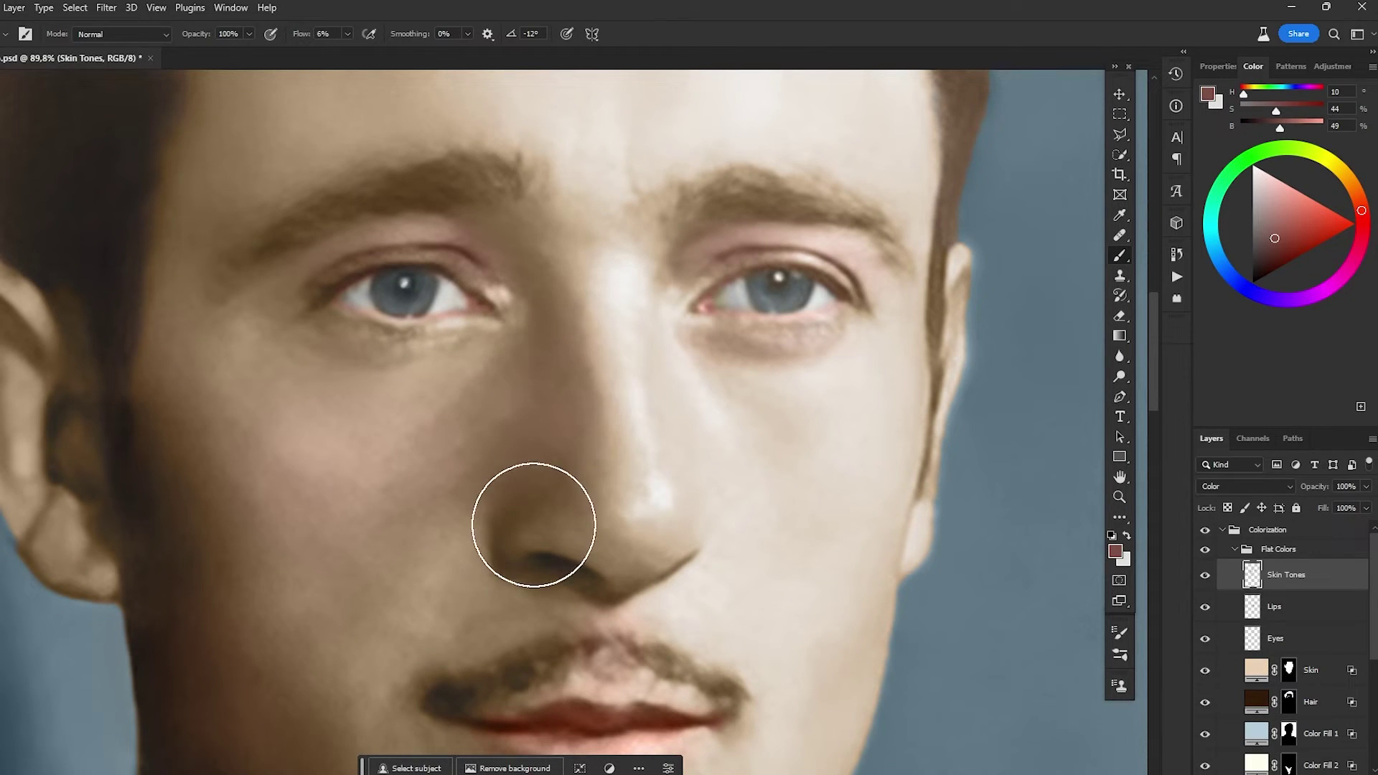
left_click_drag(694, 483, 677, 332)
mouse_move(252, 321)
left_mouse_down()
mouse_move(185, 362)
mouse_move(222, 327)
left_mouse_up()
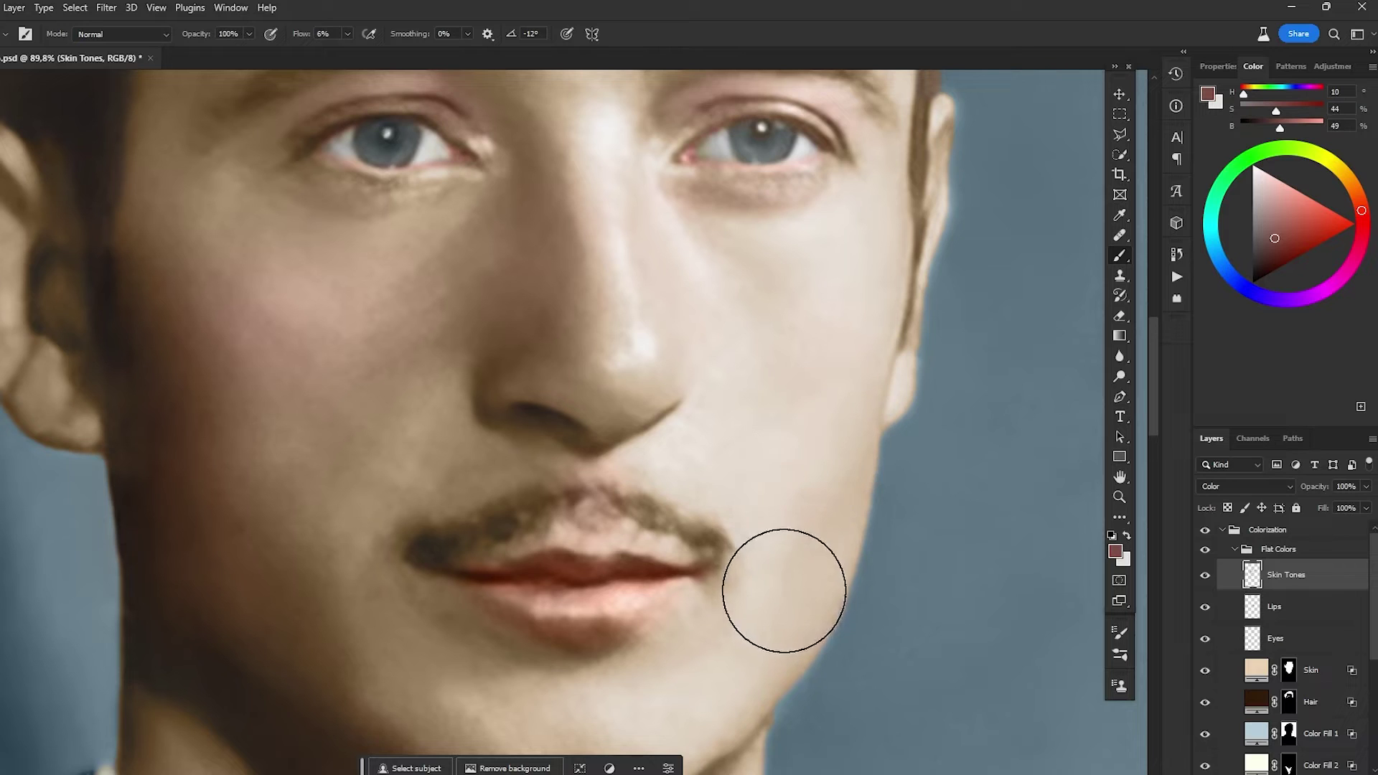
- Warm the shadowed jaw and chin with the same muted red
scroll(784, 590, "down", 3)
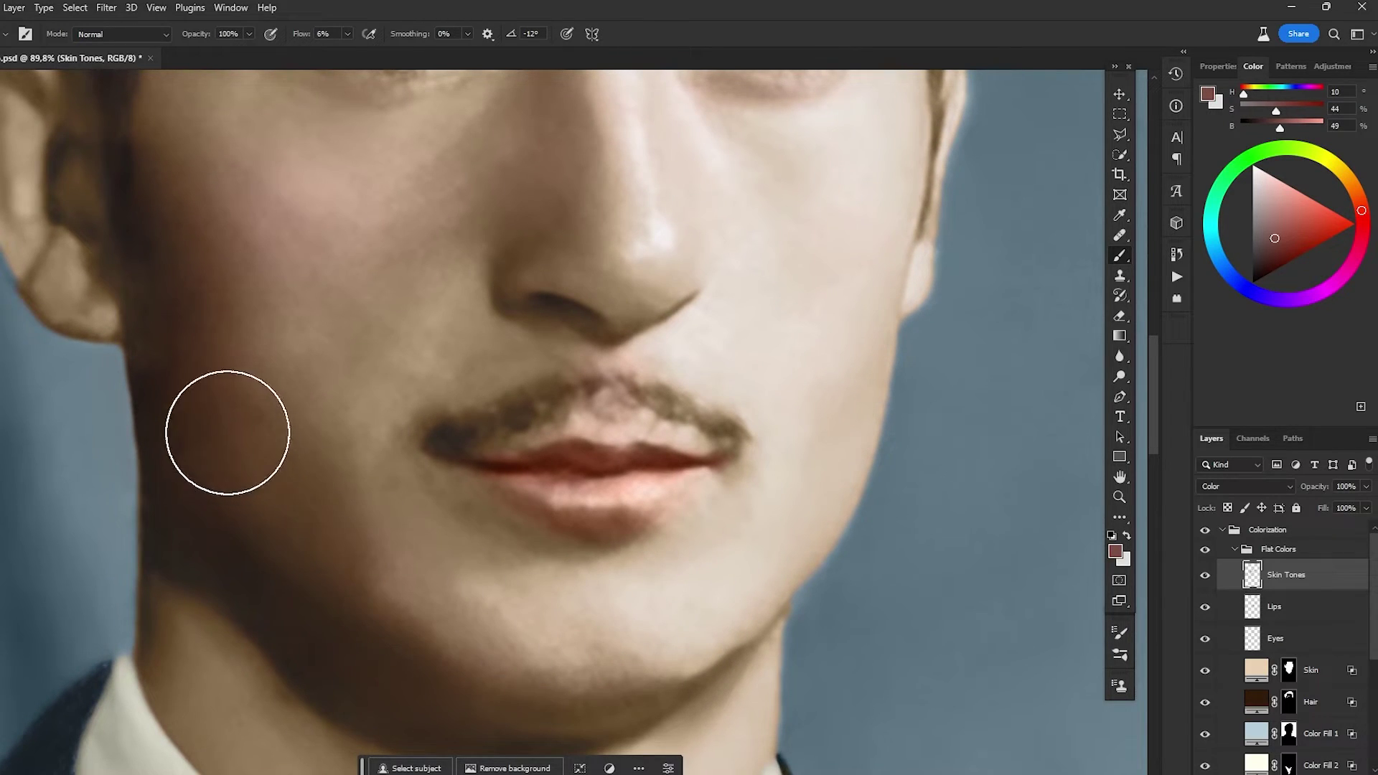
left_click_drag(501, 378, 419, 386)
mouse_move(614, 270)
left_mouse_down()
mouse_move(571, 269)
mouse_move(631, 440)
left_mouse_up()
- Enlarge the brush and spread a light muted red tint across the forehead
scroll(603, 348, "down", 1)
mouse_move(474, 323)
left_mouse_down()
mouse_move(531, 320)
mouse_move(477, 448)
left_mouse_up()
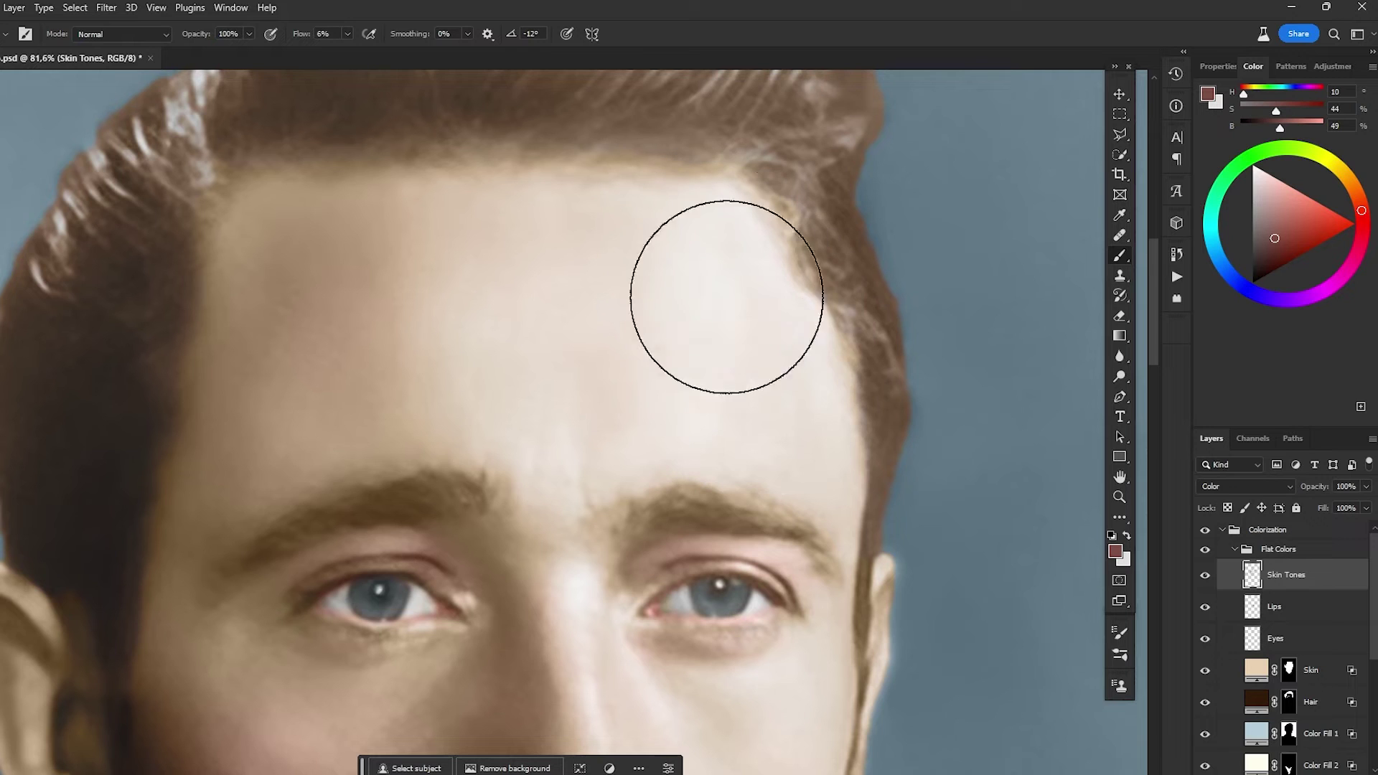
scroll(788, 450, "down", 9)
left_click_drag(821, 524, 655, 327)
scroll(581, 362, "up", 4)
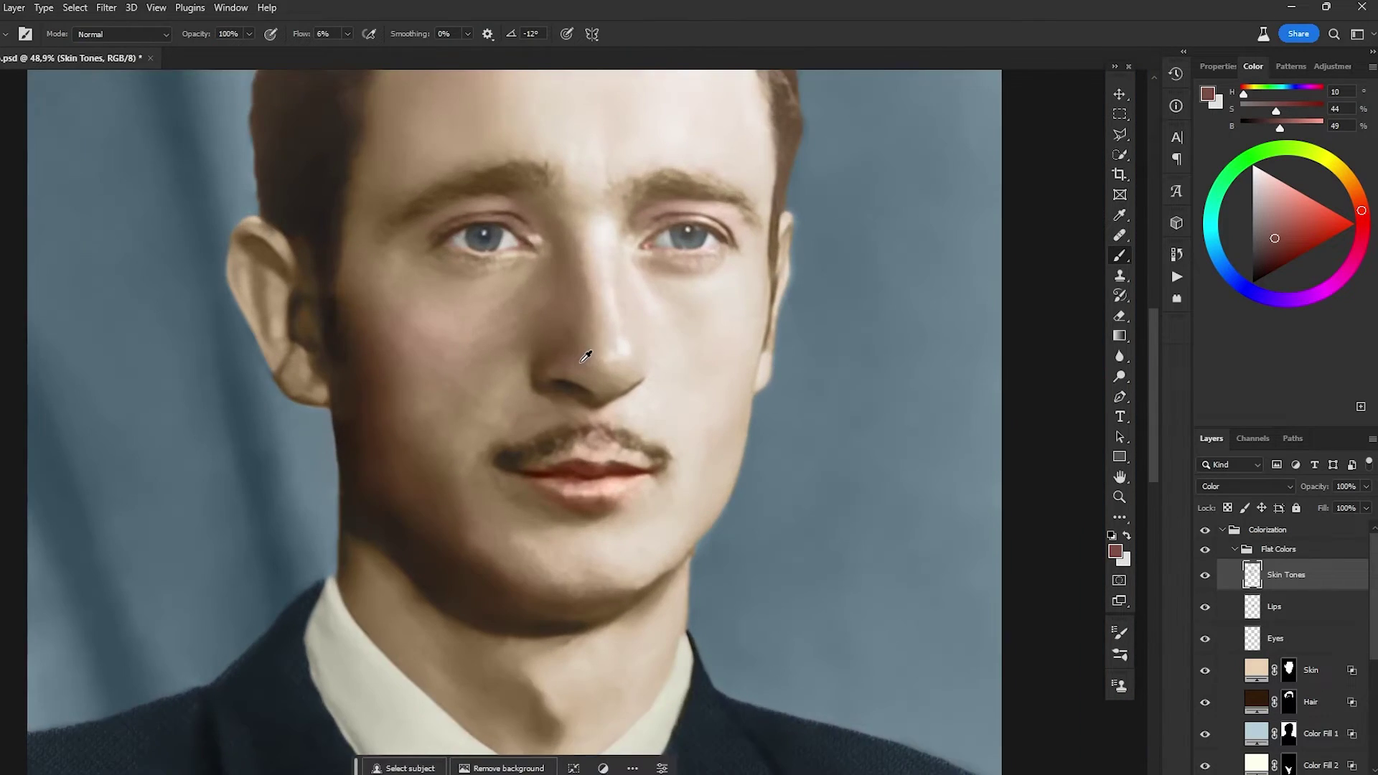
- Deepen the blush on the shaded cheek and review the skin tones across the whole portrait
scroll(582, 361, "up", 2)
left_click_drag(374, 306, 348, 309)
scroll(744, 475, "down", 6)
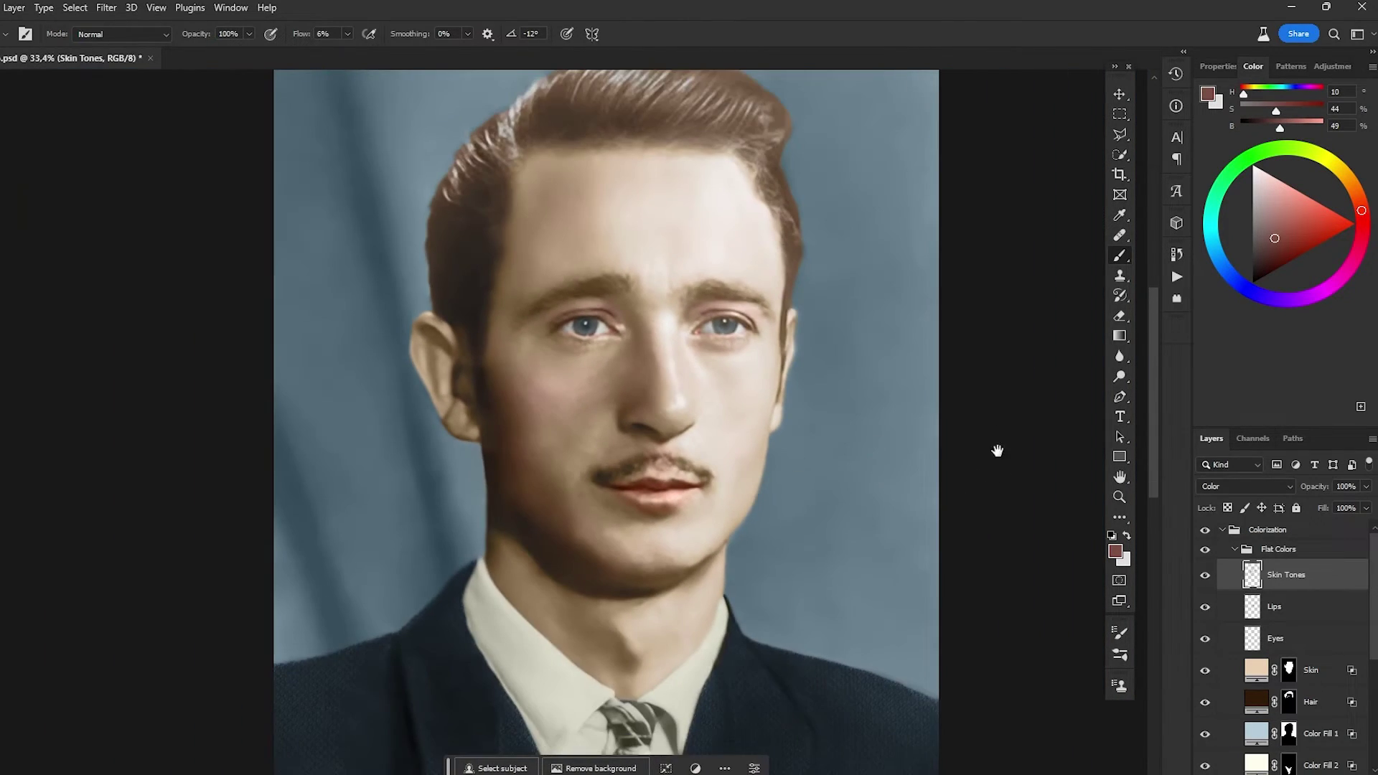
left_click_drag(976, 452, 825, 477)
scroll(617, 431, "down", 2)
scroll(535, 413, "up", 1)
scroll(649, 552, "up", 2)
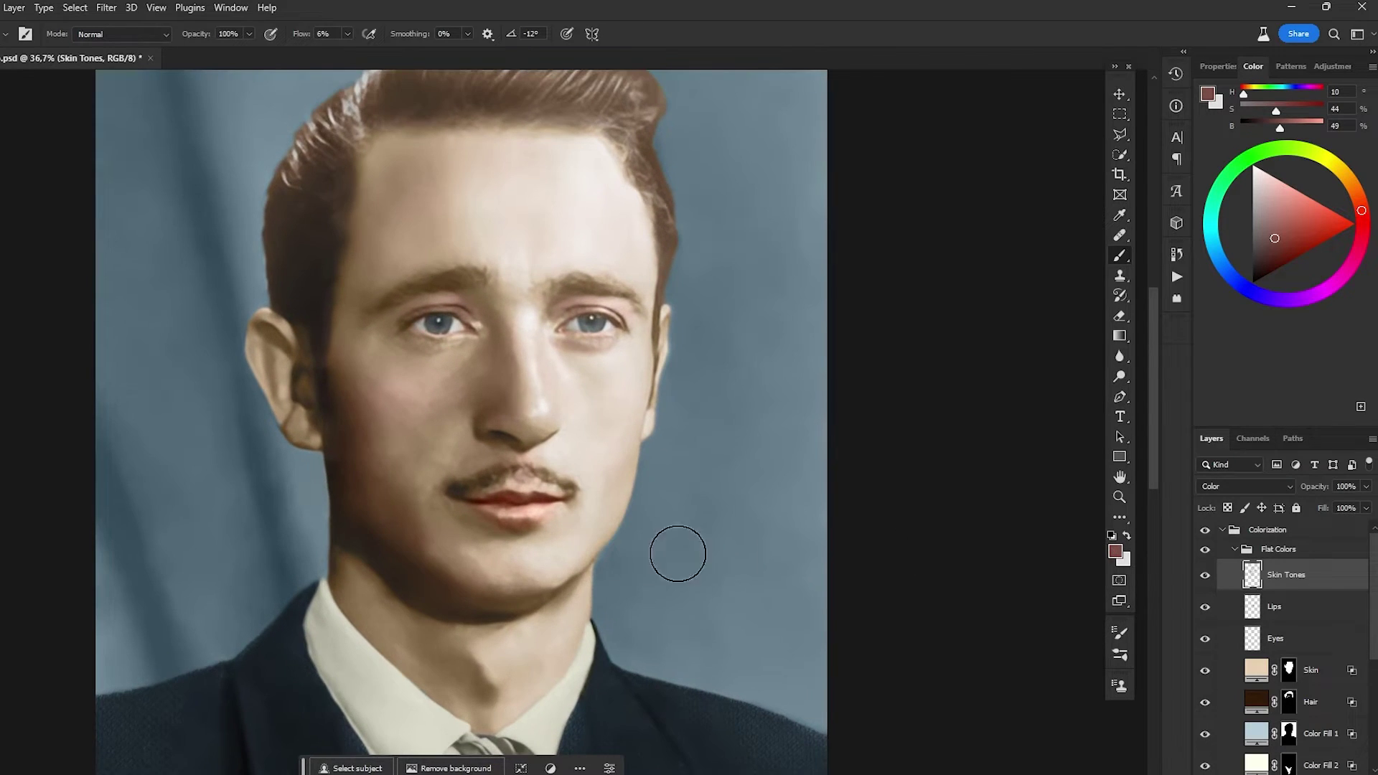
- Shift the Skin fill layer's color to a slightly redder hue while keeping its 24% saturation and 92% brightness
double_click(1325, 670)
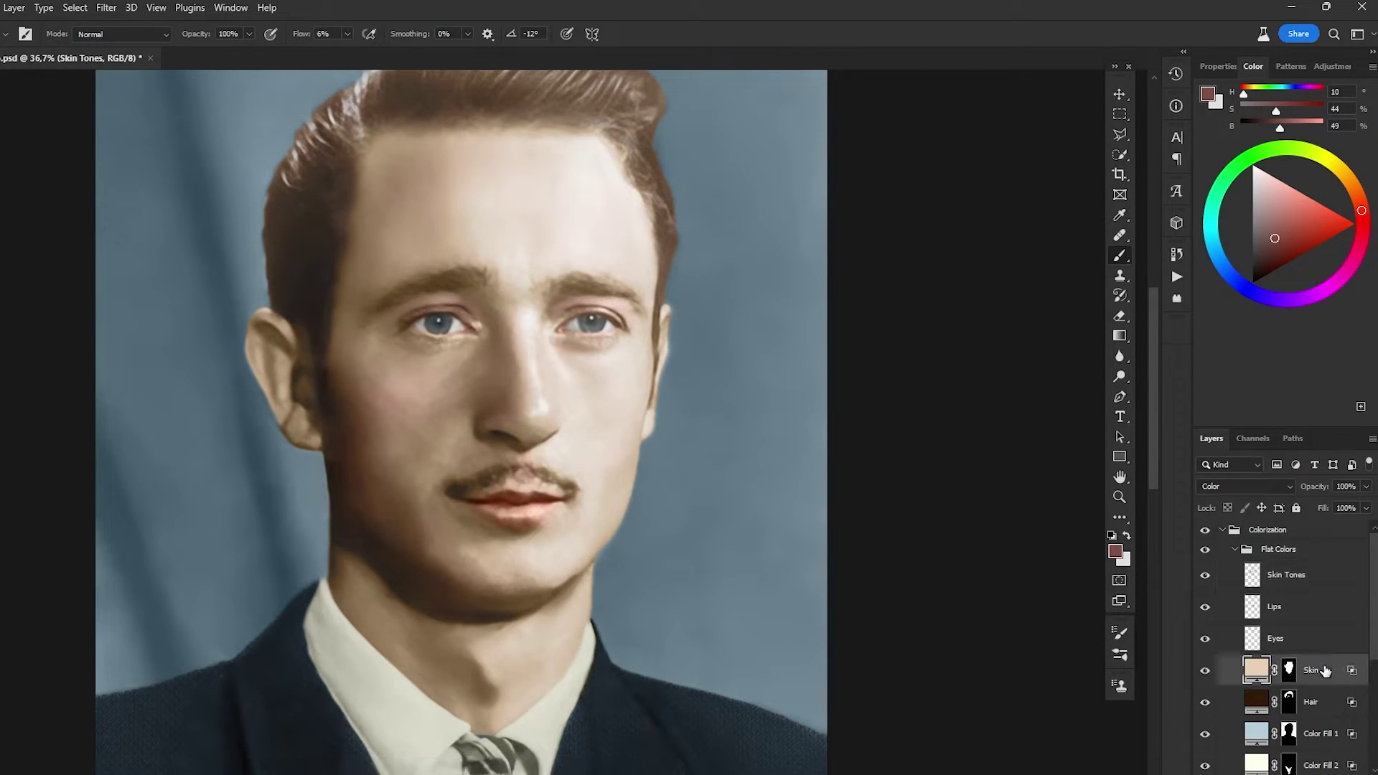
double_click(1267, 673)
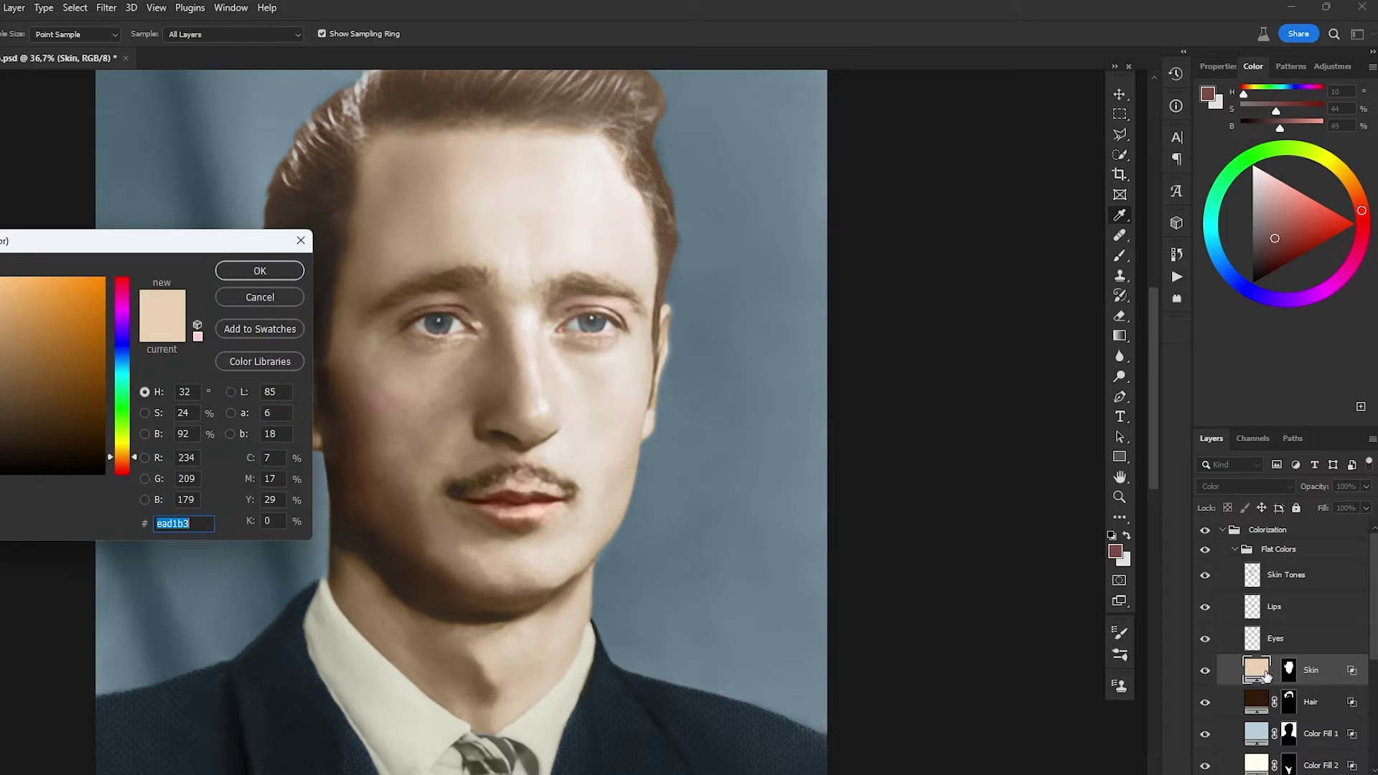
left_click_drag(130, 459, 130, 459)
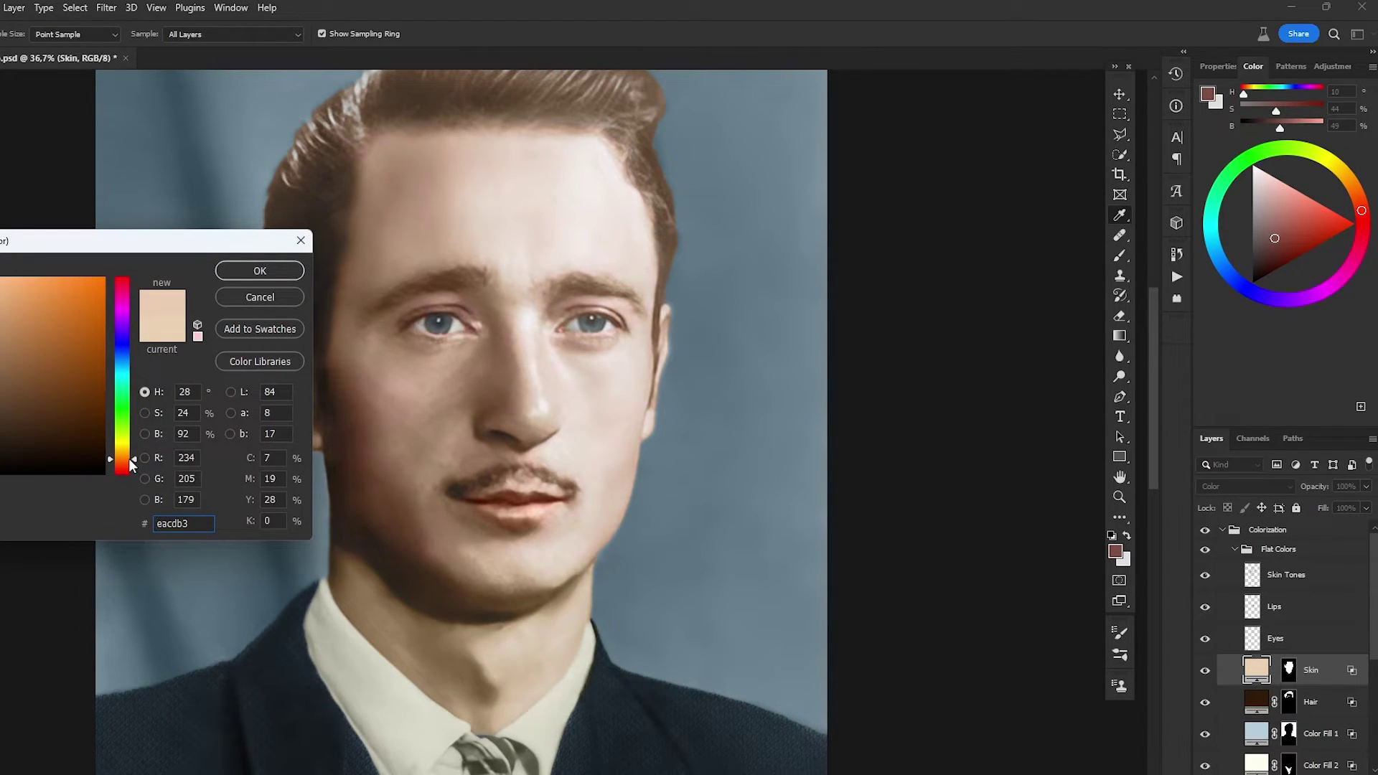
left_click_drag(128, 467, 127, 465)
left_click(260, 271)
key("b")
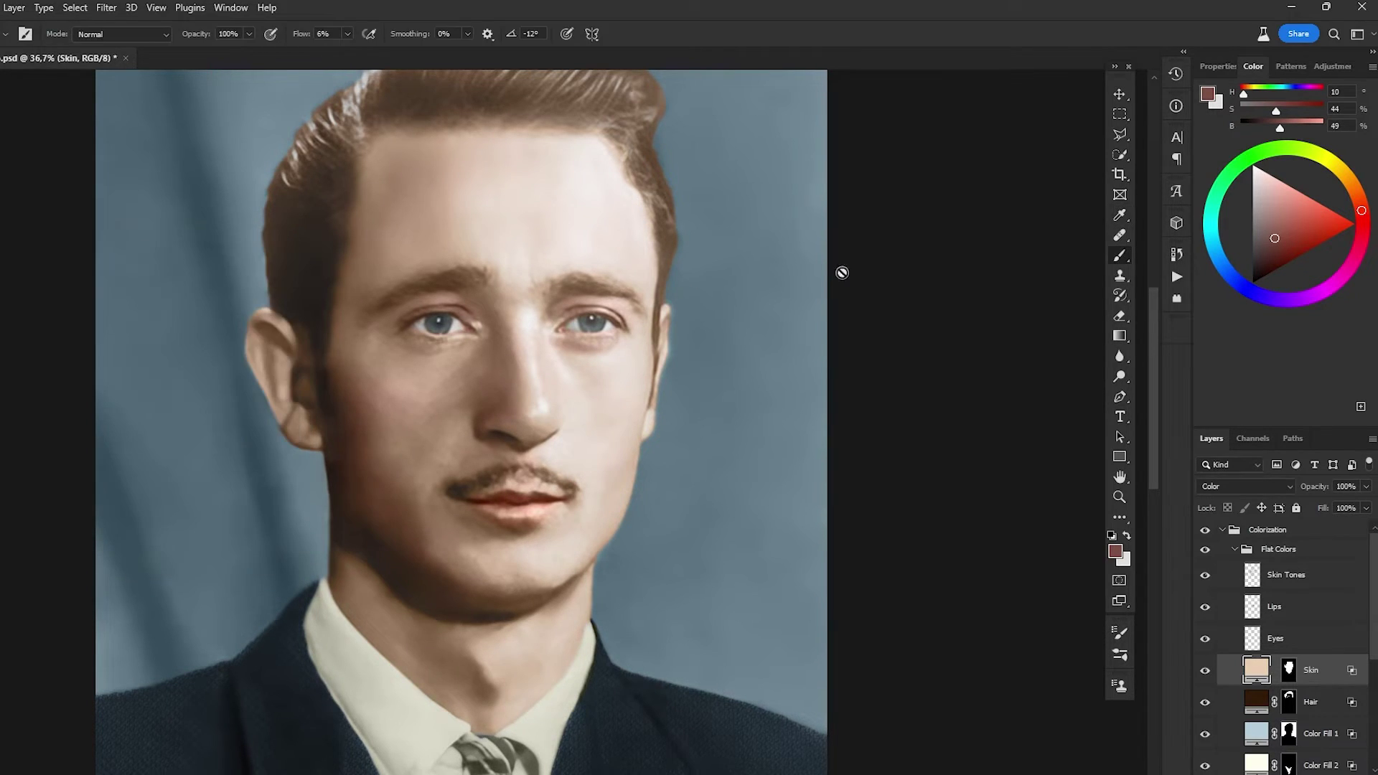
scroll(540, 419, "down", 2)
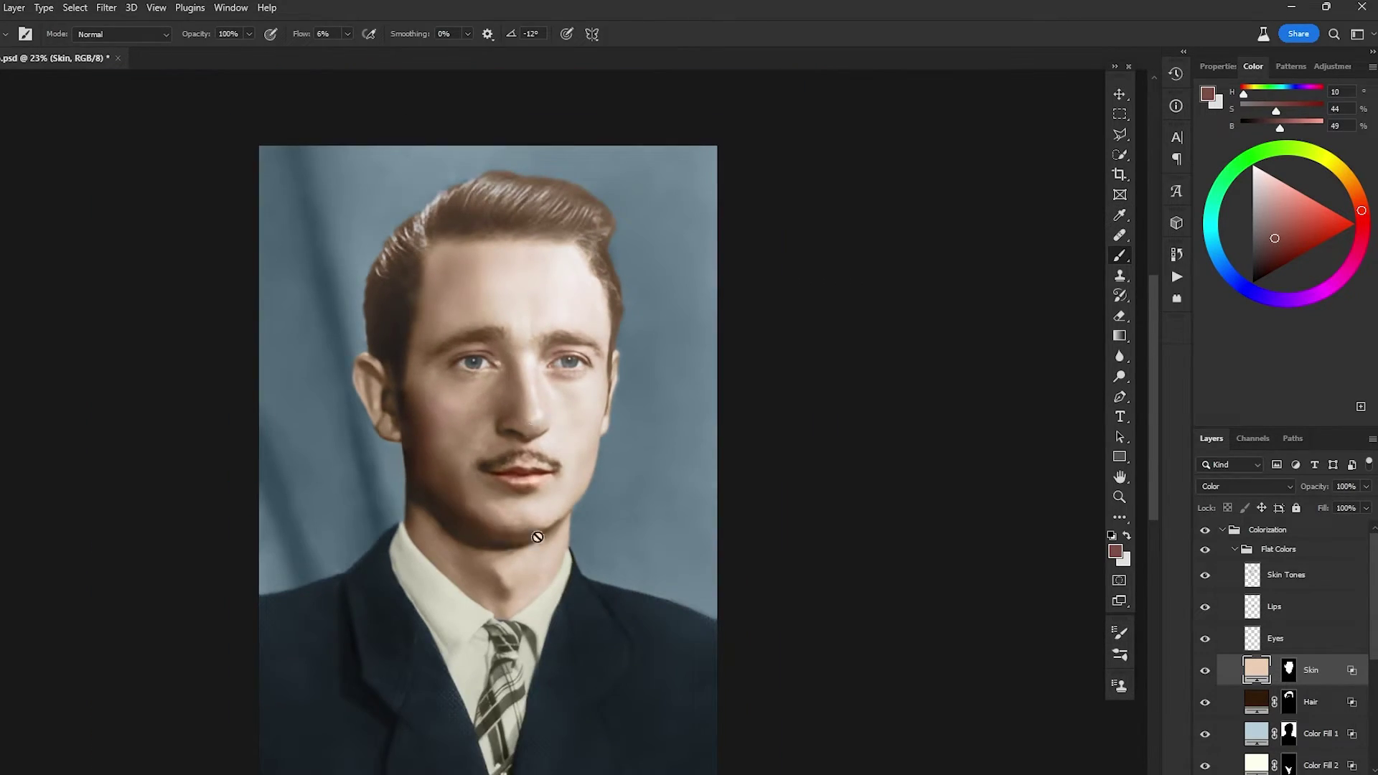
key("v")
scroll(431, 468, "up", 2)
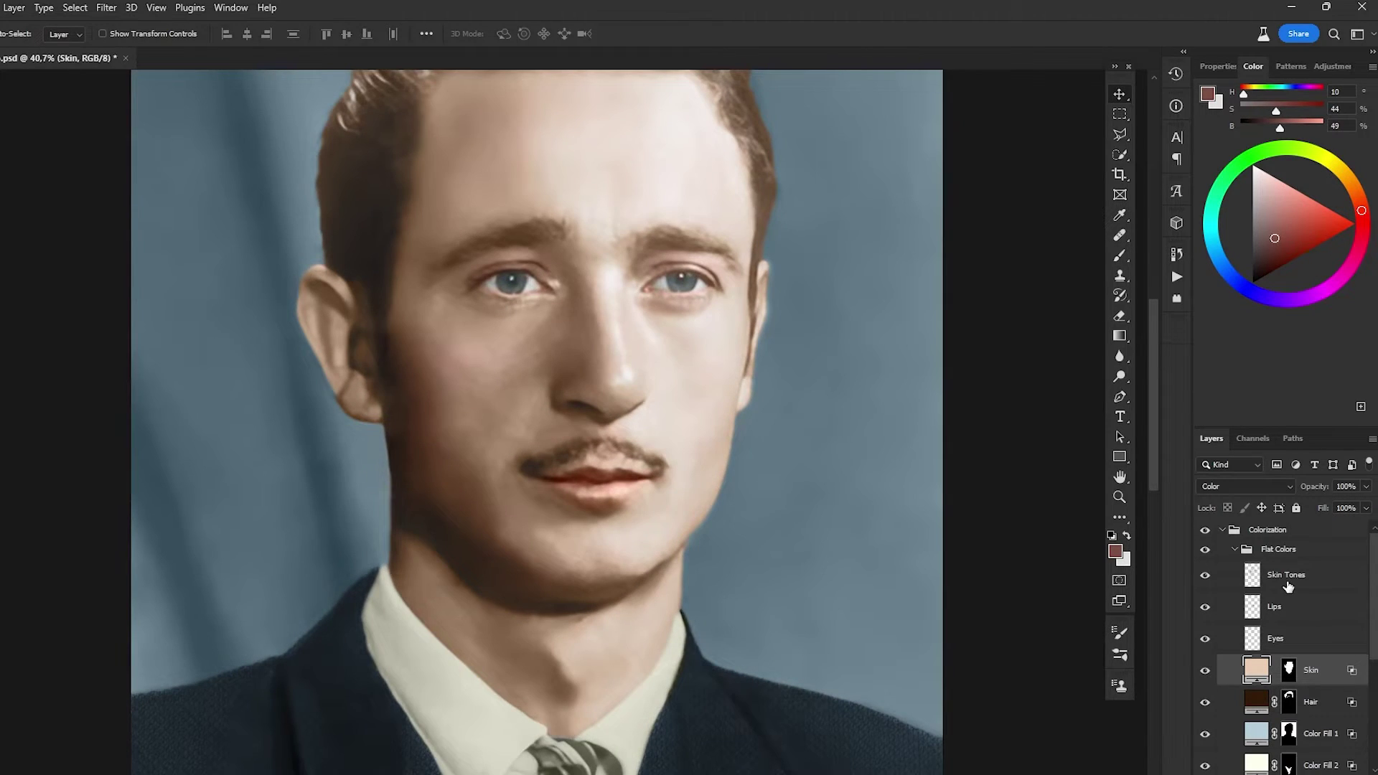
- On the Skin Tones layer, sample a warm brown from the shaded side of the face and brush it along that edge
left_click(1289, 587)
key("b")
scroll(507, 400, "up", 2)
left_click(360, 316, "alt")
mouse_move(379, 379)
left_mouse_down()
mouse_move(376, 293)
mouse_move(394, 294)
mouse_move(385, 387)
mouse_move(386, 340)
mouse_move(385, 369)
left_mouse_up()
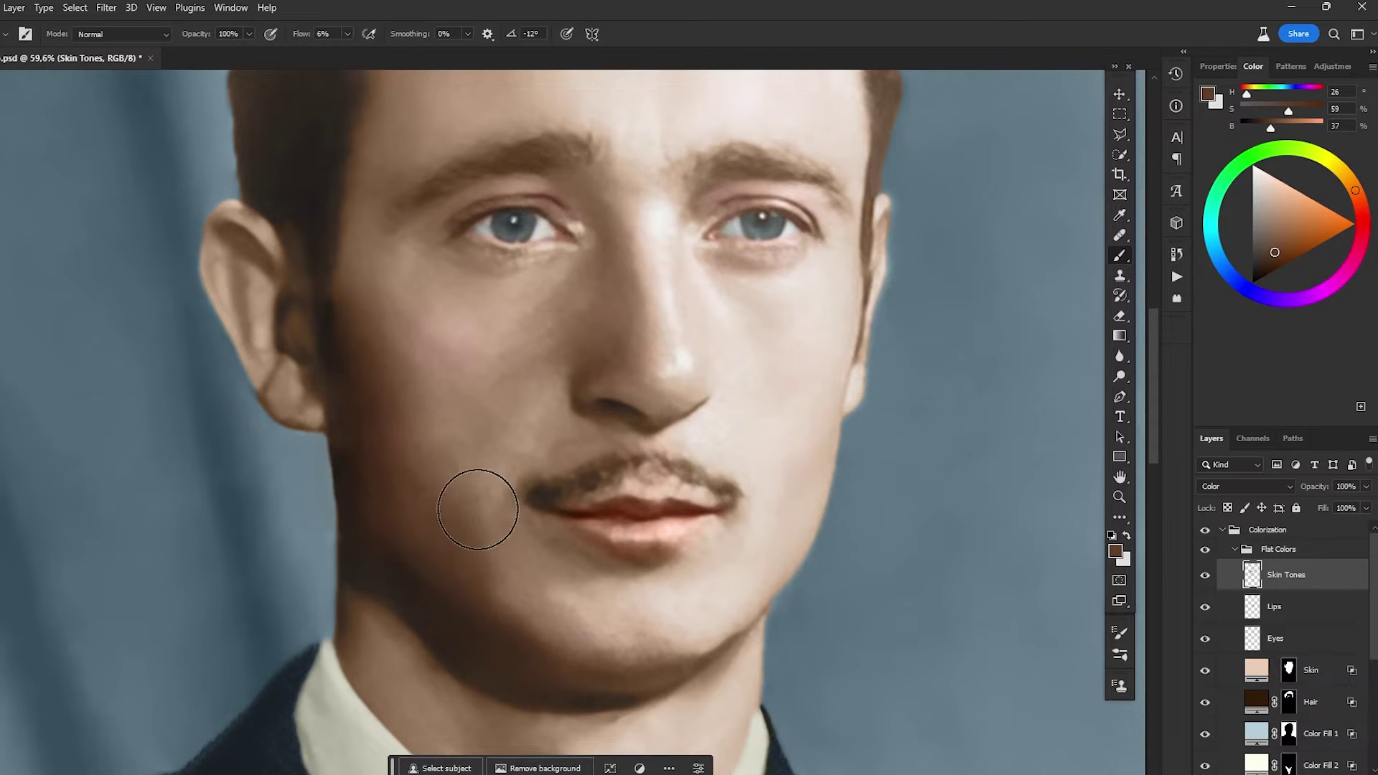
- Sample lighter skin tones from the face and blend them over the cheeks and nose on the Skin Tones layer
left_click_drag(786, 486, 780, 723)
scroll(646, 431, "up", 2)
left_click(339, 482, "alt")
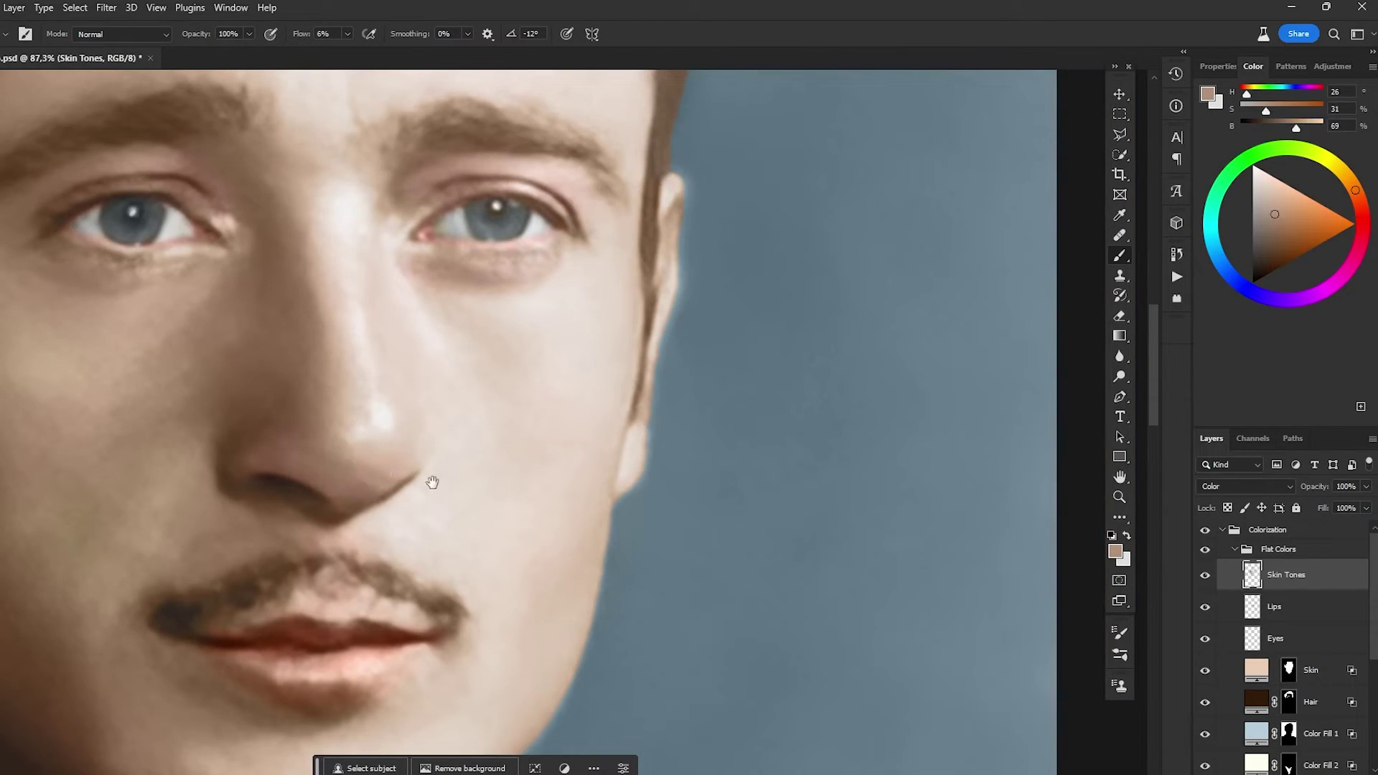
scroll(676, 194, "down", 6)
scroll(547, 357, "down", 2)
left_click(547, 357, "alt")
mouse_move(425, 517)
left_mouse_down()
mouse_move(431, 334)
mouse_move(409, 358)
left_mouse_up()
scroll(432, 208, "up", 4)
- On the Eyes layer, sample the reddish-brown tones around both eyes and brush them over the eyelids and corners
left_click(1275, 638)
scroll(526, 356, "up", 3)
left_click(508, 320, "alt")
left_click_drag(789, 359, 532, 334)
left_click(394, 330, "alt")
scroll(575, 369, "down", 4)
scroll(639, 347, "down", 3)
scroll(540, 362, "up", 1)
key("v")
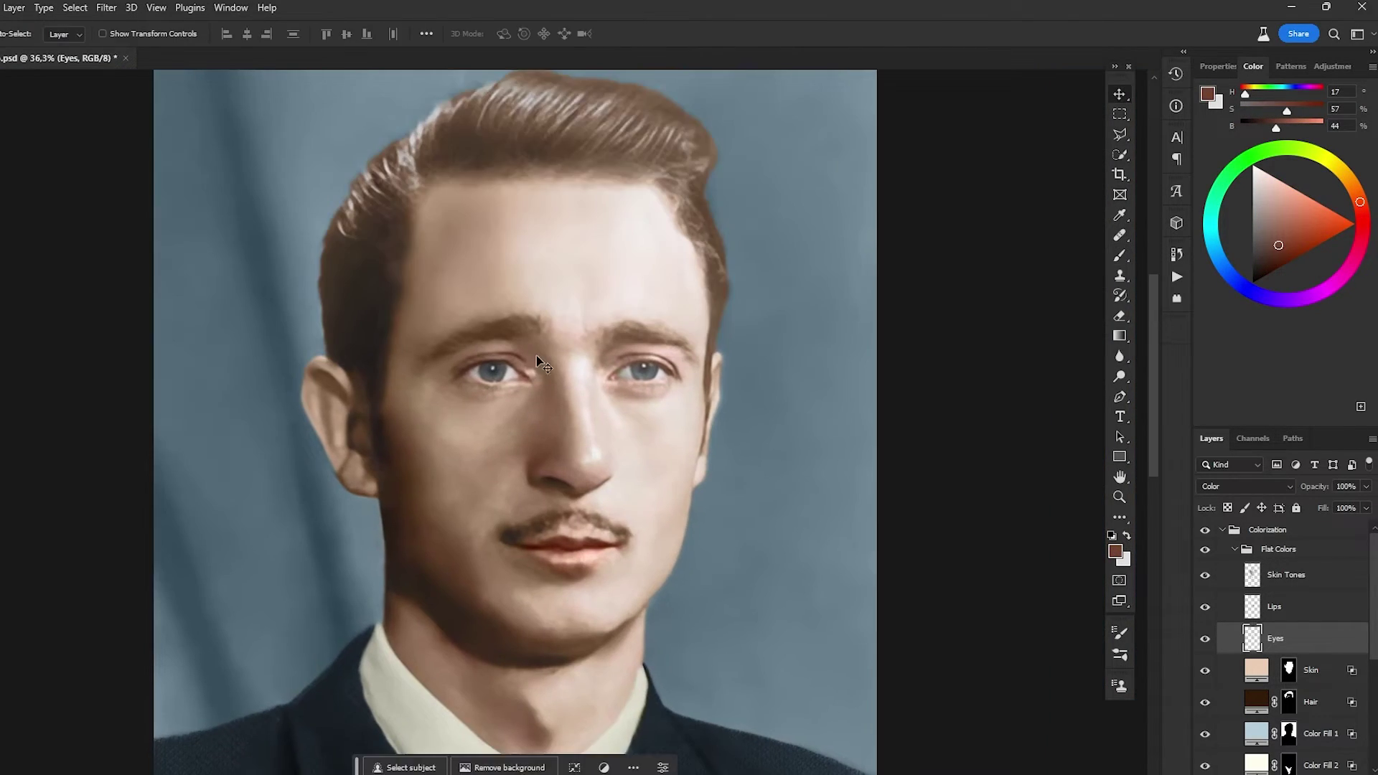
- Refine the eye area on the Eyes layer with darker brown tones sampled from the surrounding skin
key("b")
scroll(370, 474, "up", 5)
left_click(323, 323, "alt")
left_click(212, 230, "alt")
left_click_drag(213, 231, 324, 302)
left_click(249, 325, "alt")
left_click(316, 338, "alt")
scroll(305, 368, "down", 6)
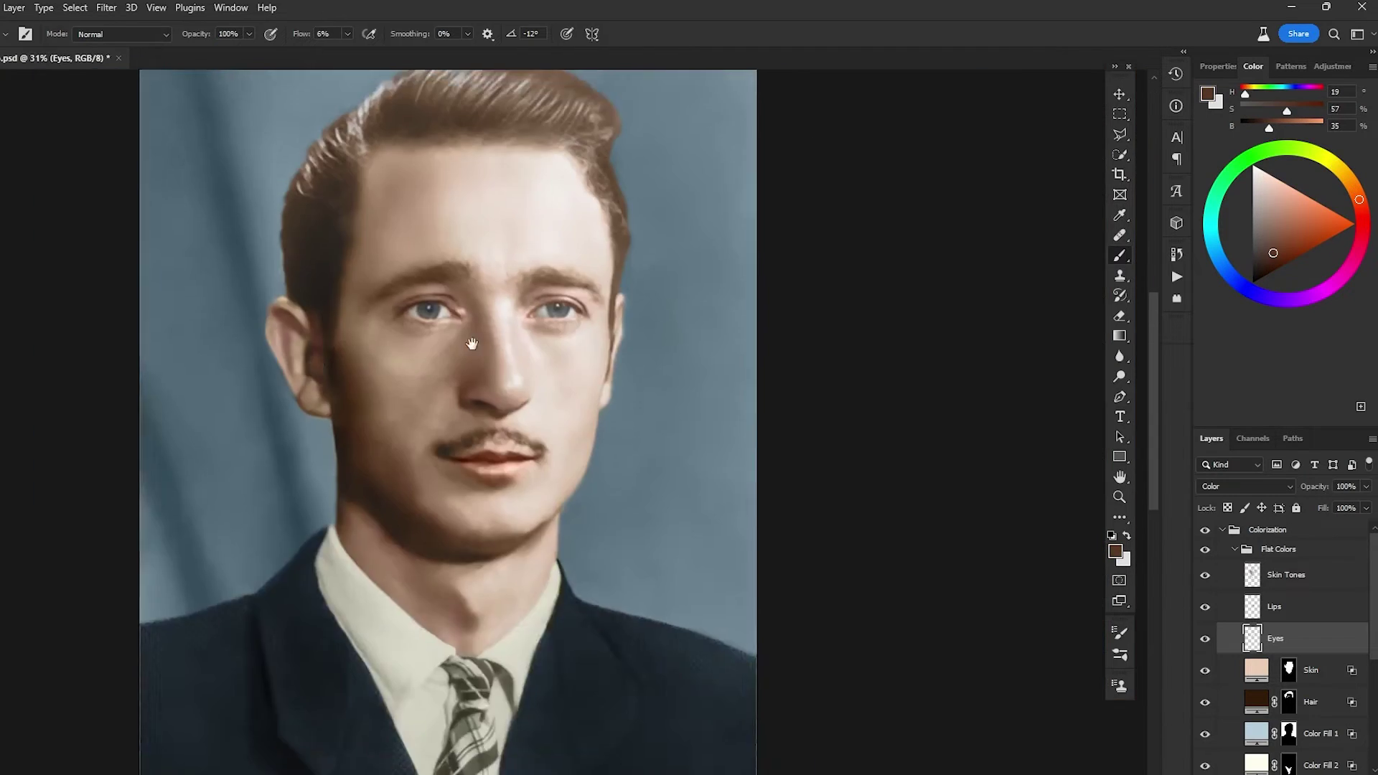
key("v")
scroll(431, 272, "up", 3)
- Add a new layer above Skin Tones, set its blend mode to Color, and choose a saturated red for the brush
left_click(1316, 583)
key("ctrl+shift+alt+n")
key("b")
left_click(1321, 229)
scroll(466, 237, "up", 3)
left_click(1246, 487)
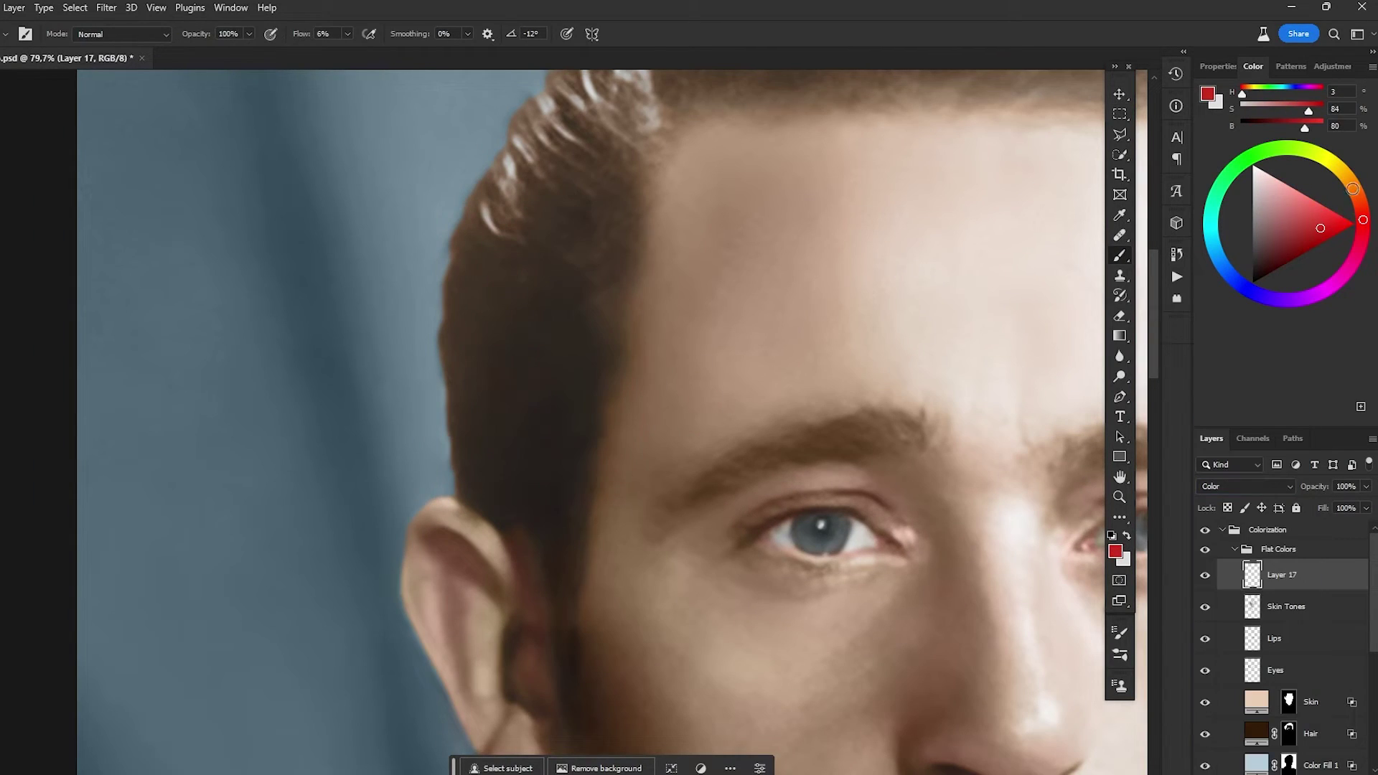
- Sample dark browns from the hair for the brush and rename the new layer Hair Tones
left_click(600, 160, "alt")
scroll(603, 230, "down", 3)
left_click(603, 230, "alt")
left_click(578, 377, "alt")
scroll(582, 359, "down", 4)
double_click(1284, 576)
type("Hair Tones")
key("Return")
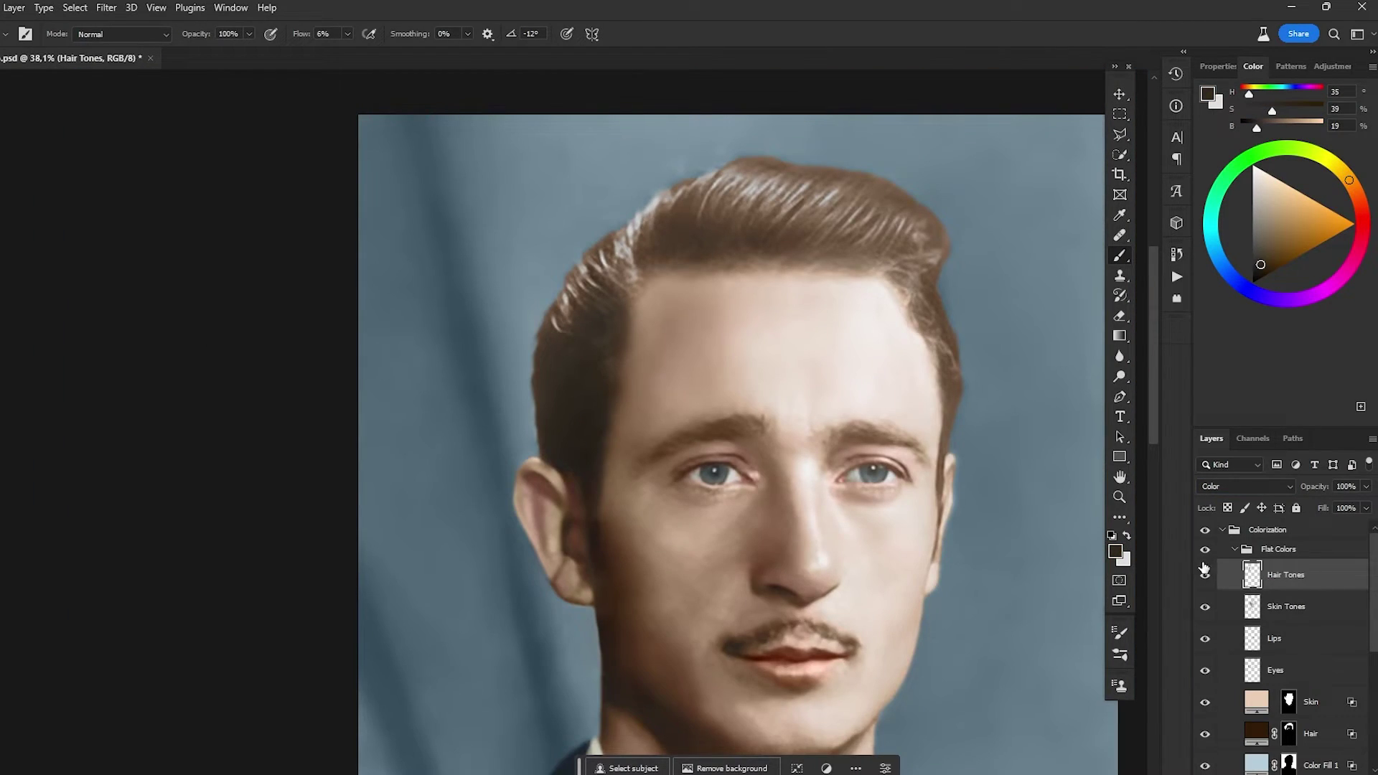
- Brush browns sampled from the hair over the temple and hairline on the Hair Tones layer
scroll(870, 223, "up", 5)
left_click(782, 280, "alt")
left_click_drag(782, 280, 597, 295)
left_click(596, 295, "alt")
scroll(597, 295, "down", 4)
left_click_drag(784, 586, 730, 253)
scroll(610, 287, "up", 4)
left_click(610, 309, "alt")
left_click(584, 313, "alt")
scroll(584, 314, "down", 3)
- Vary the hair color by painting sampled light and dark browns through the side and the swept-back top
scroll(319, 344, "up", 4)
left_click(314, 346, "alt")
left_click(440, 536, "alt")
left_click_drag(516, 273, 486, 421)
left_click(548, 185, "alt")
left_click_drag(883, 136, 466, 273)
left_click(551, 127, "alt")
left_click_drag(898, 302, 725, 225)
left_click(769, 242, "alt")
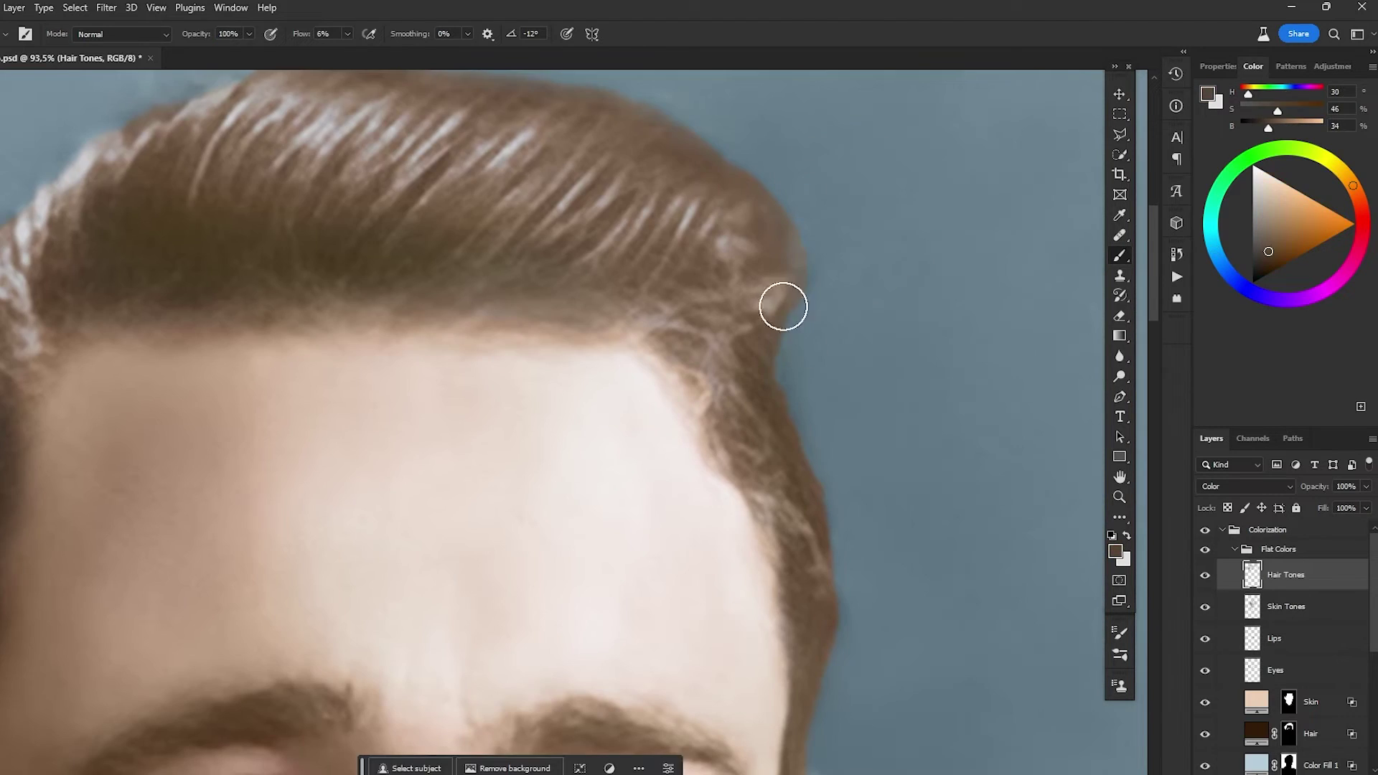
- Blend sampled browns into the hair's outer edge on the lit side of the head and into the top
scroll(770, 242, "down", 3)
left_click(794, 357, "alt")
scroll(794, 357, "up", 3)
left_click(833, 351, "alt")
left_click(234, 321, "alt")
scroll(609, 347, "down", 5)
scroll(610, 347, "down", 3)
scroll(469, 500, "up", 3)
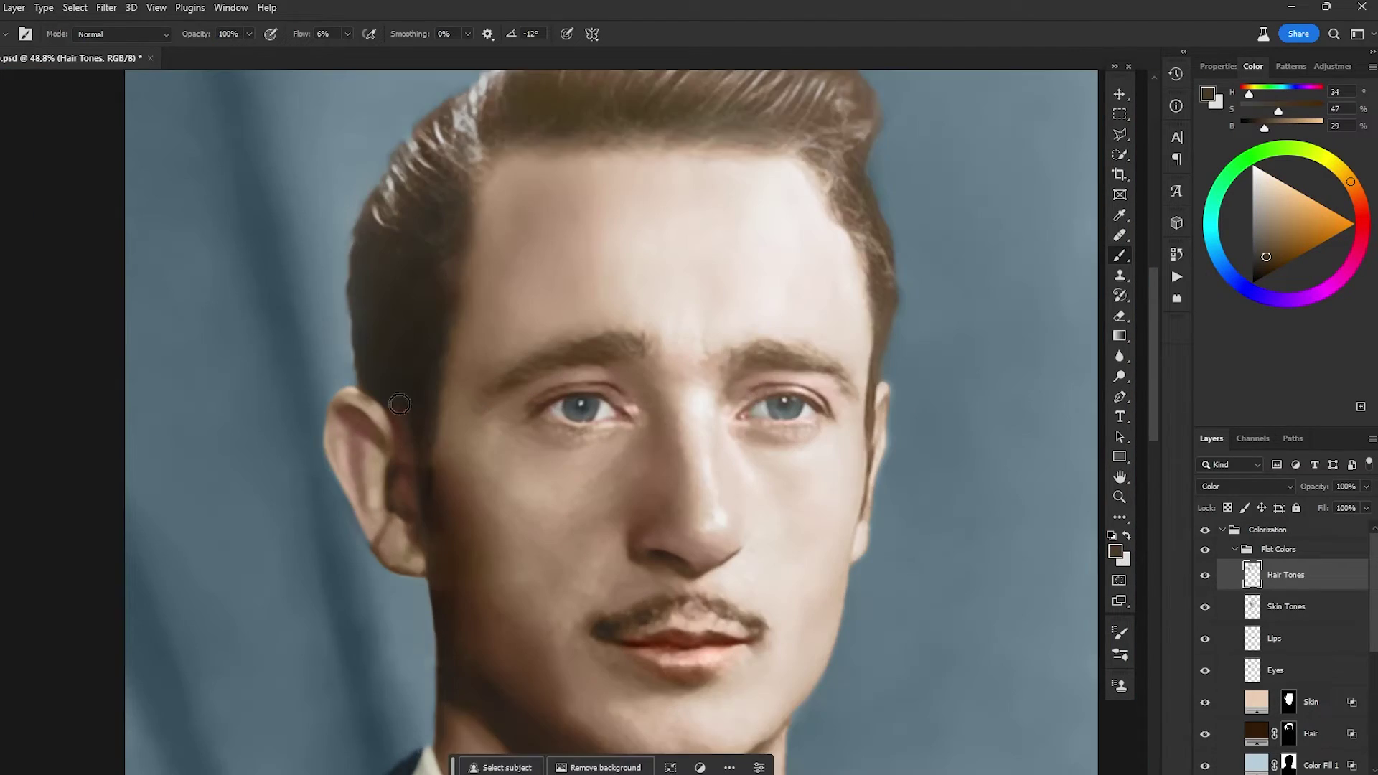
- On the Skin Tones layer, sample a deep reddish brown and brush it into the shadowed cheek and jaw
left_click_drag(470, 500, 486, 389)
left_click(1286, 606)
left_click(519, 496, "alt")
left_click(532, 585, "alt")
scroll(621, 271, "down", 4)
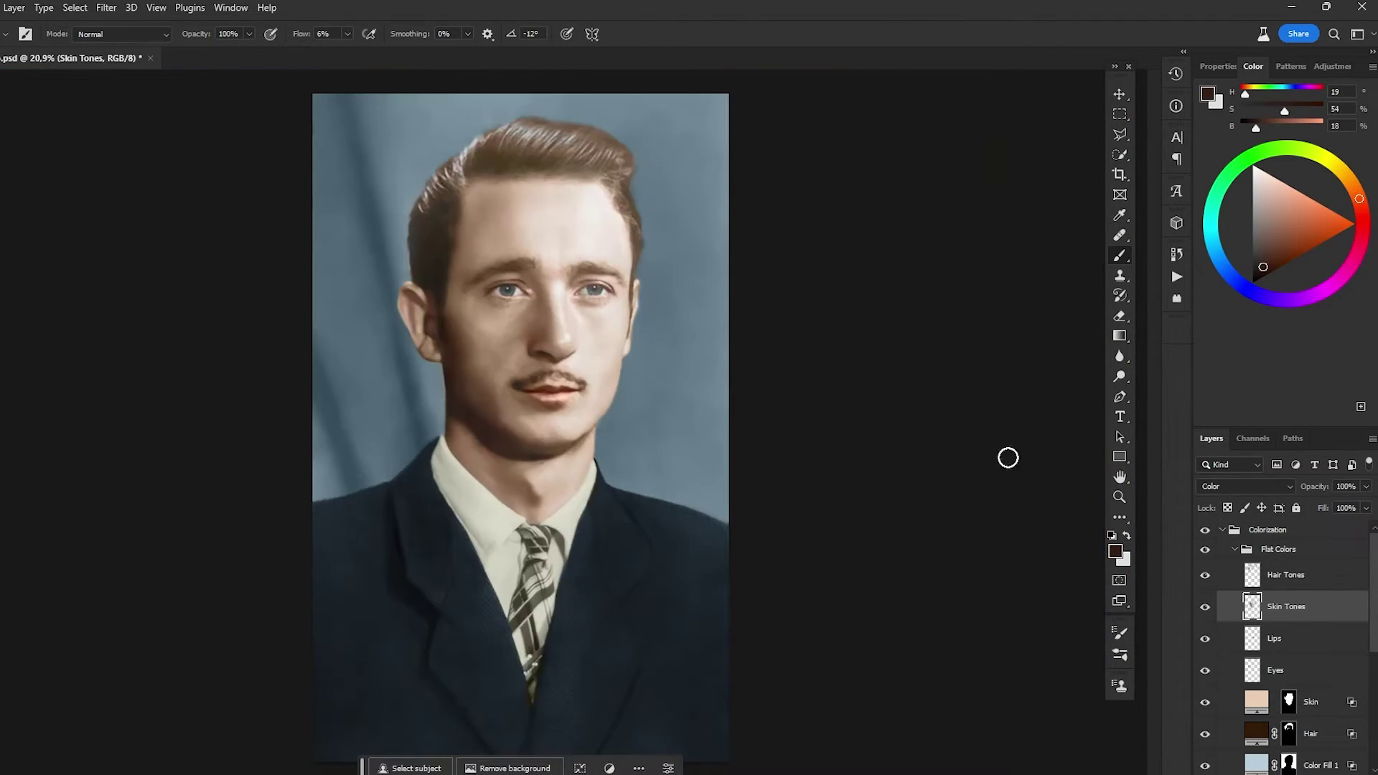
- Warm the shaded side of the face near the ear with an orange-brown sampled from the skin
scroll(621, 271, "up", 4)
left_click(268, 317, "alt")
left_click(287, 458, "alt")
scroll(454, 220, "down", 3)
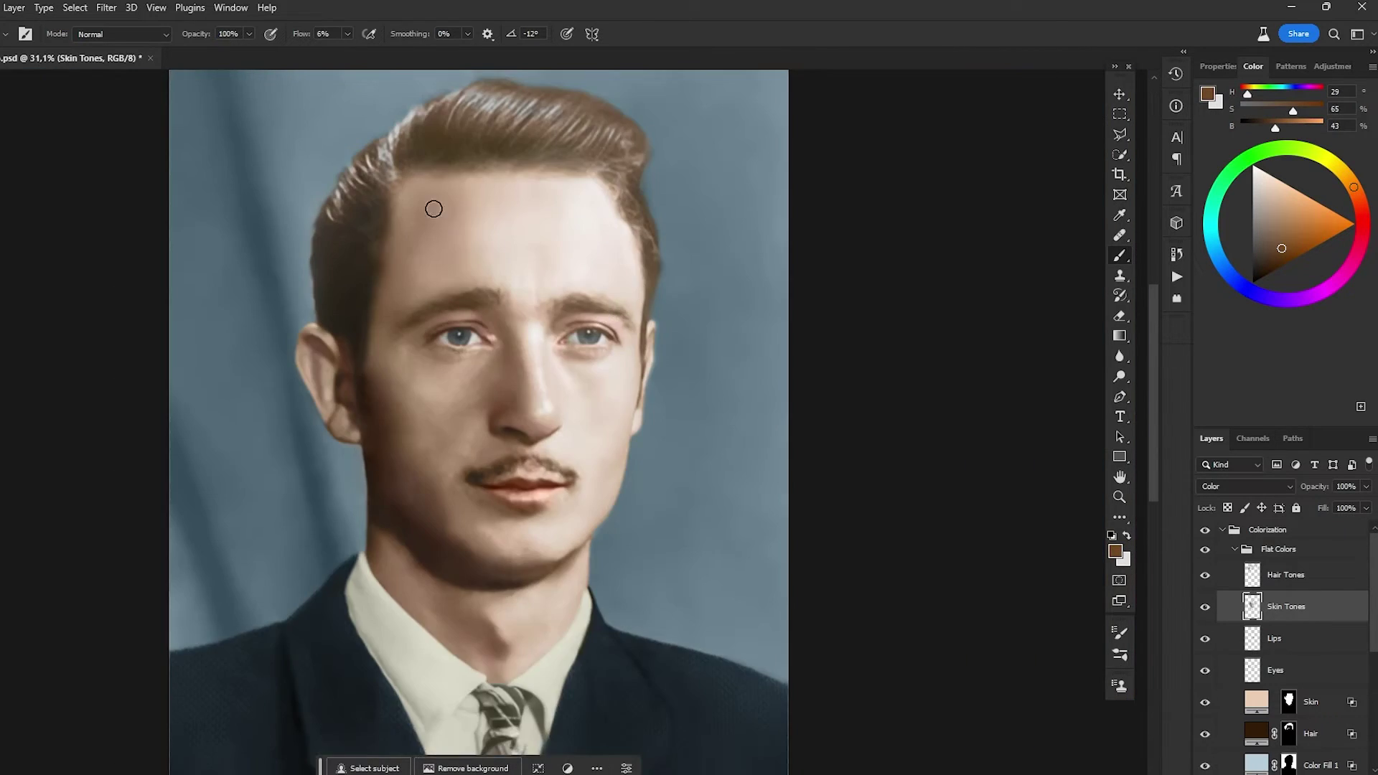
scroll(454, 220, "up", 3)
left_click(283, 431, "alt")
- Try to add a Hue/Saturation adjustment layer above the Hair Tones layer
left_click(1285, 575)
scroll(799, 422, "down", 3)
scroll(593, 283, "down", 4)
left_click(1290, 773)
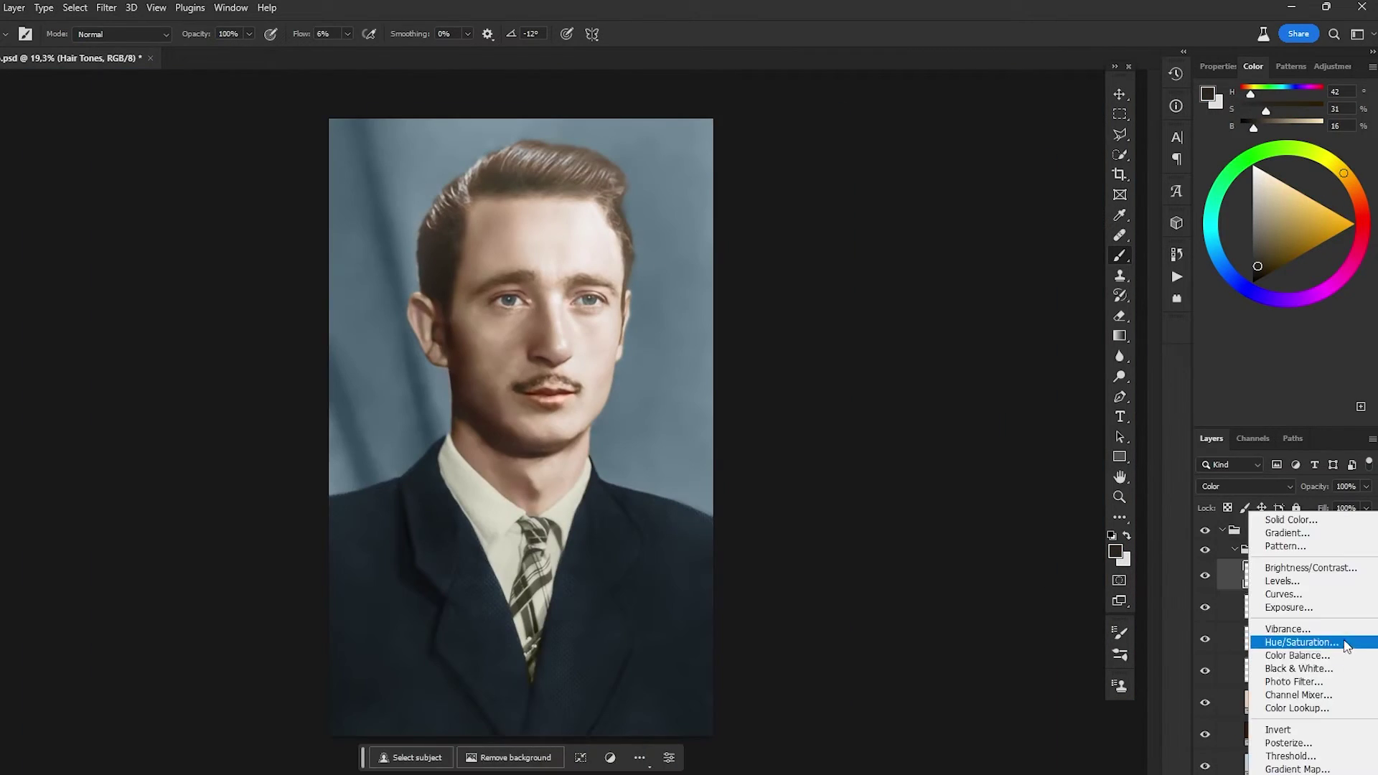
left_click(1346, 644)
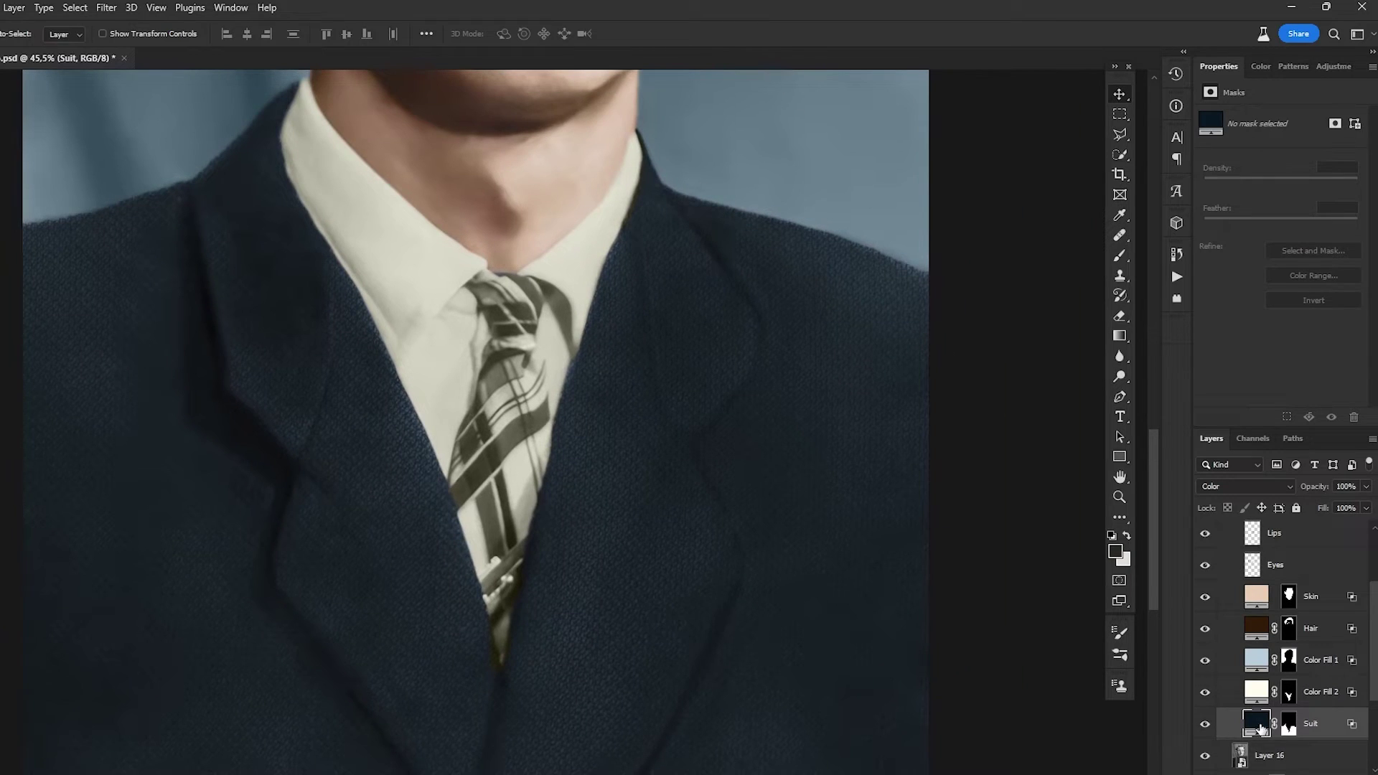
- Add a Gradient Map clipped to the Suit layer, running from dark navy 10132c to a lighter violet-blue
left_click(1290, 773)
left_click(1335, 763)
left_click(1276, 122)
left_click(984, 494)
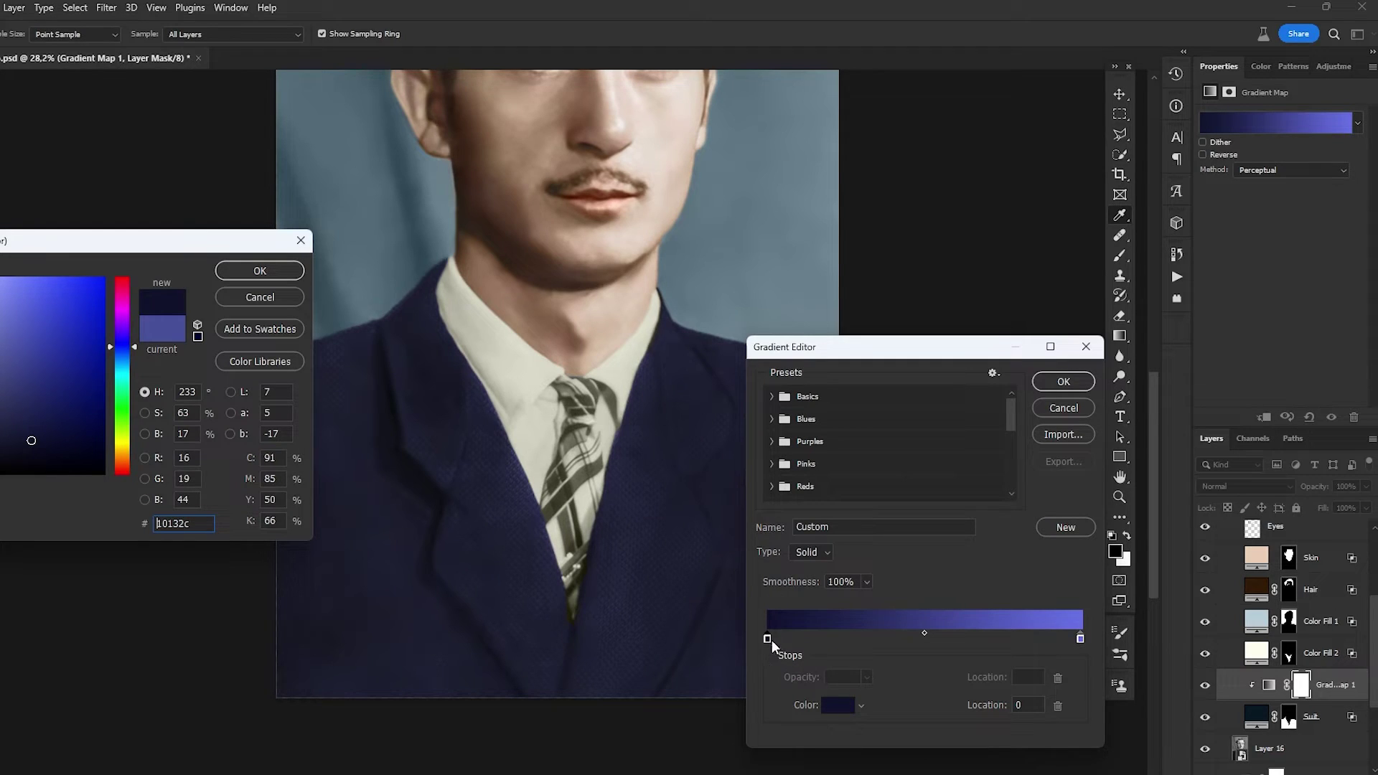
left_click(252, 273)
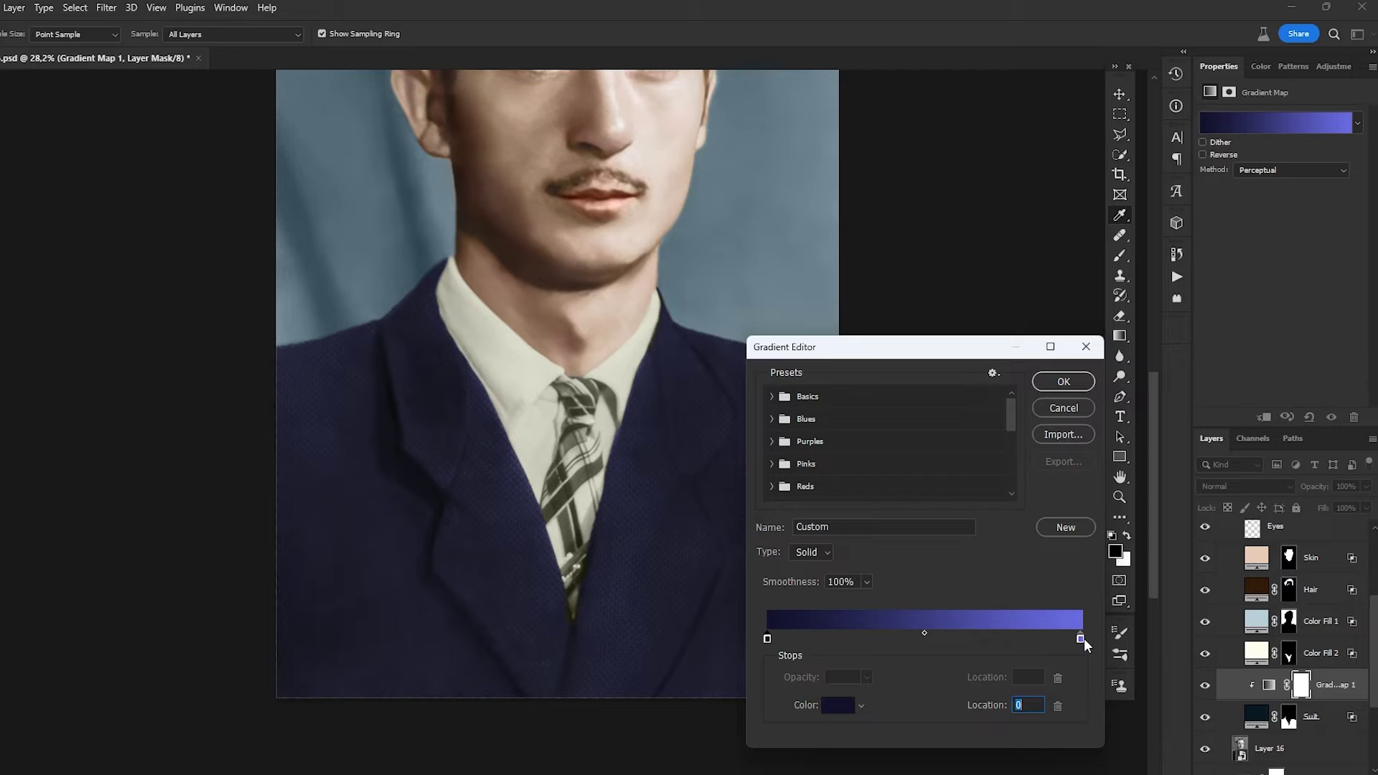
left_click(1063, 383)
key("v")
scroll(1296, 565, "up", 3)
scroll(1303, 562, "up", 2)
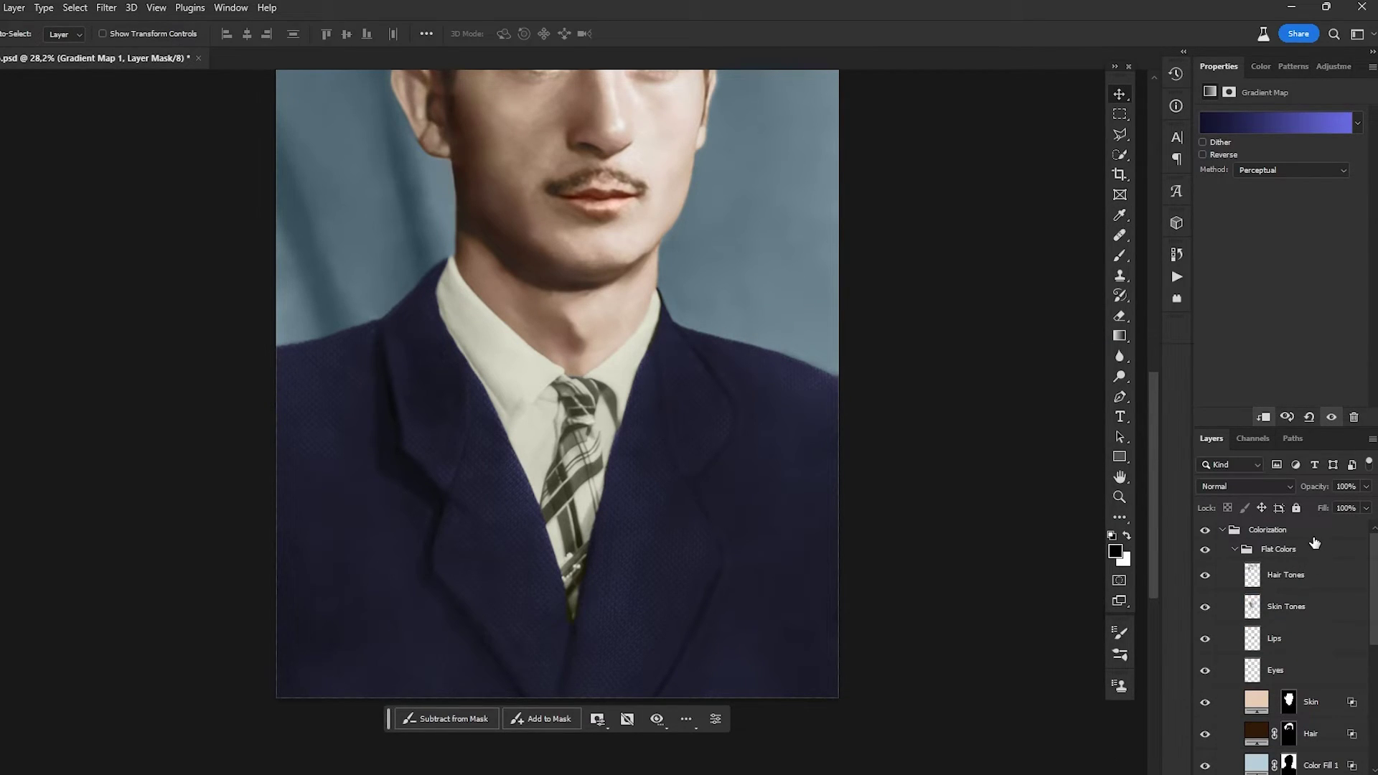
- Give the suit's Gradient Map a navy-to-blue gradient with Color blending at 30% opacity
left_click(1311, 536)
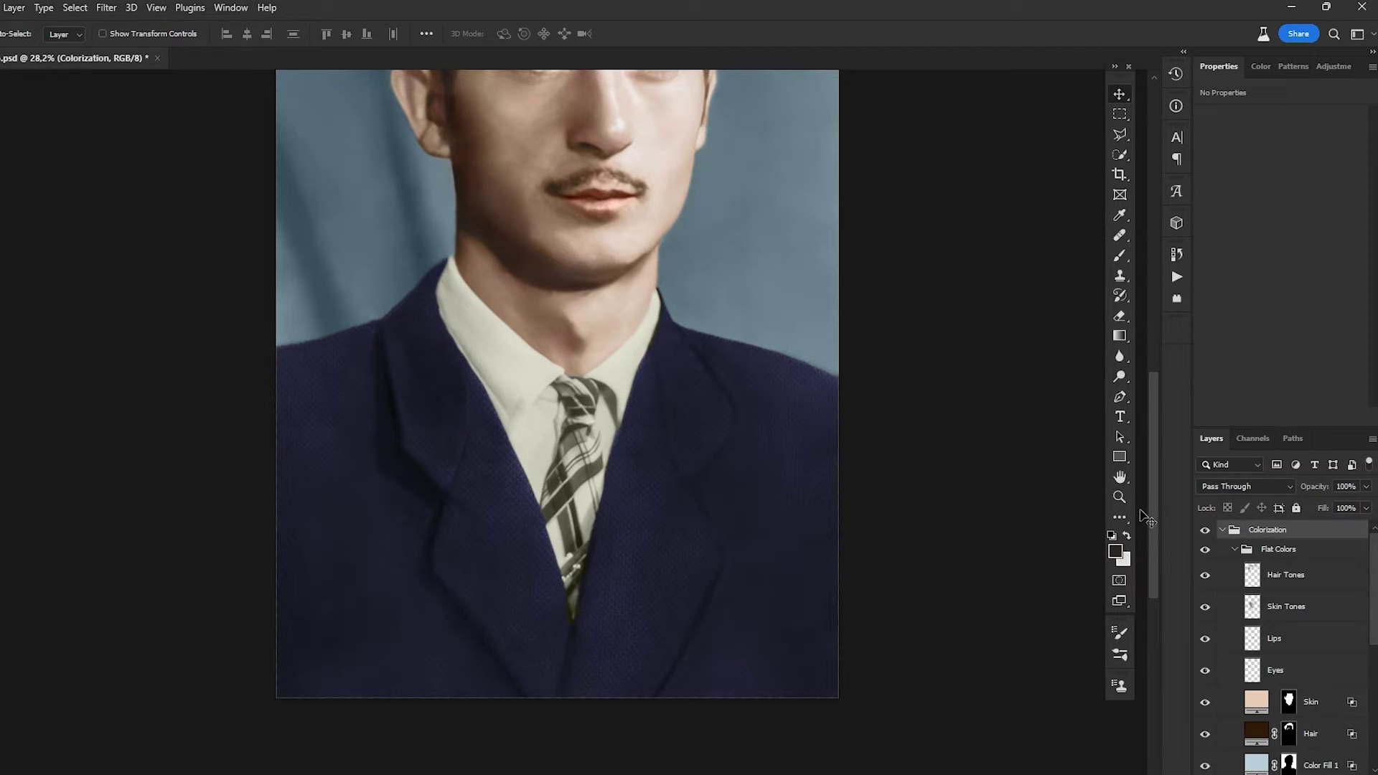
left_click(1120, 336)
left_click_drag(345, 309, 646, 299)
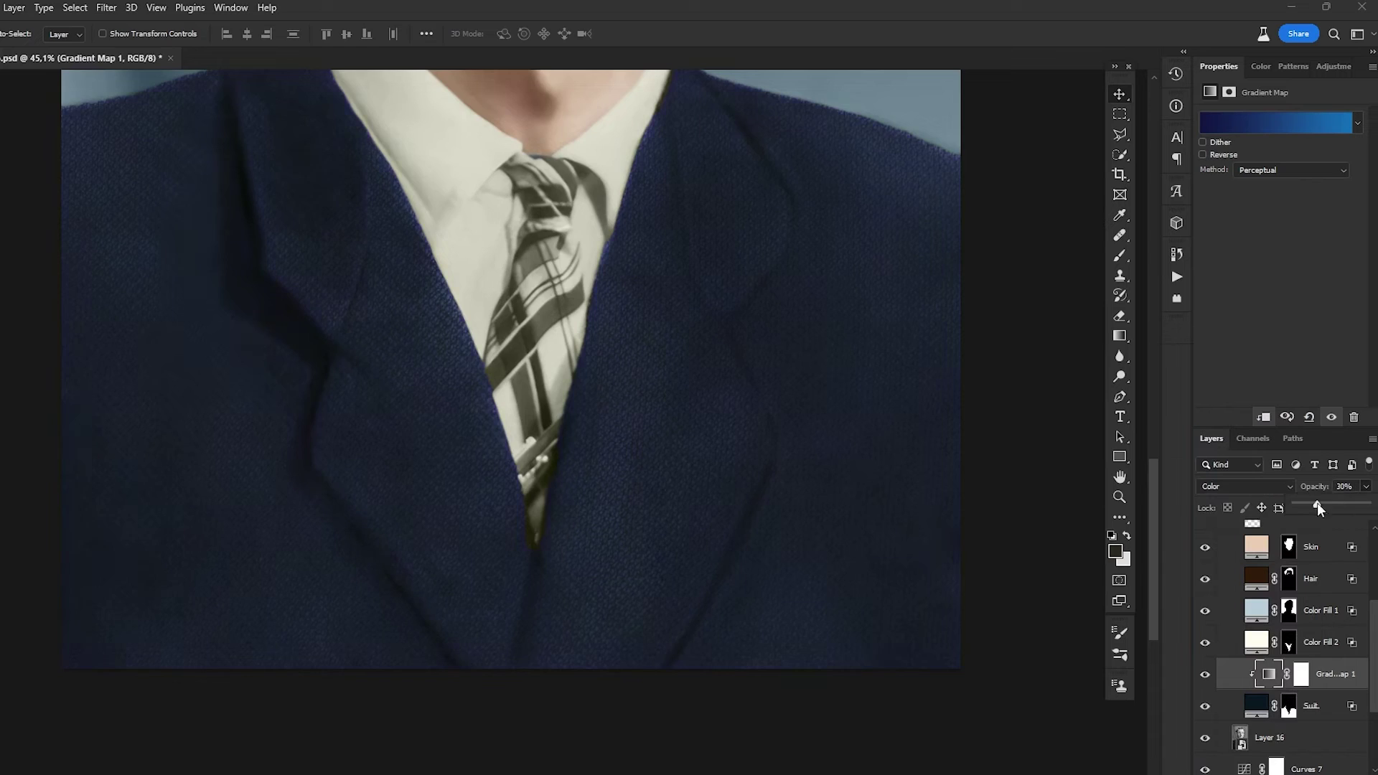
- Edit the face's Gradient Map with a dark brown shadow stop and a midtone stop at location 50, and open the hair's gradient for editing
scroll(644, 400, "down", 3)
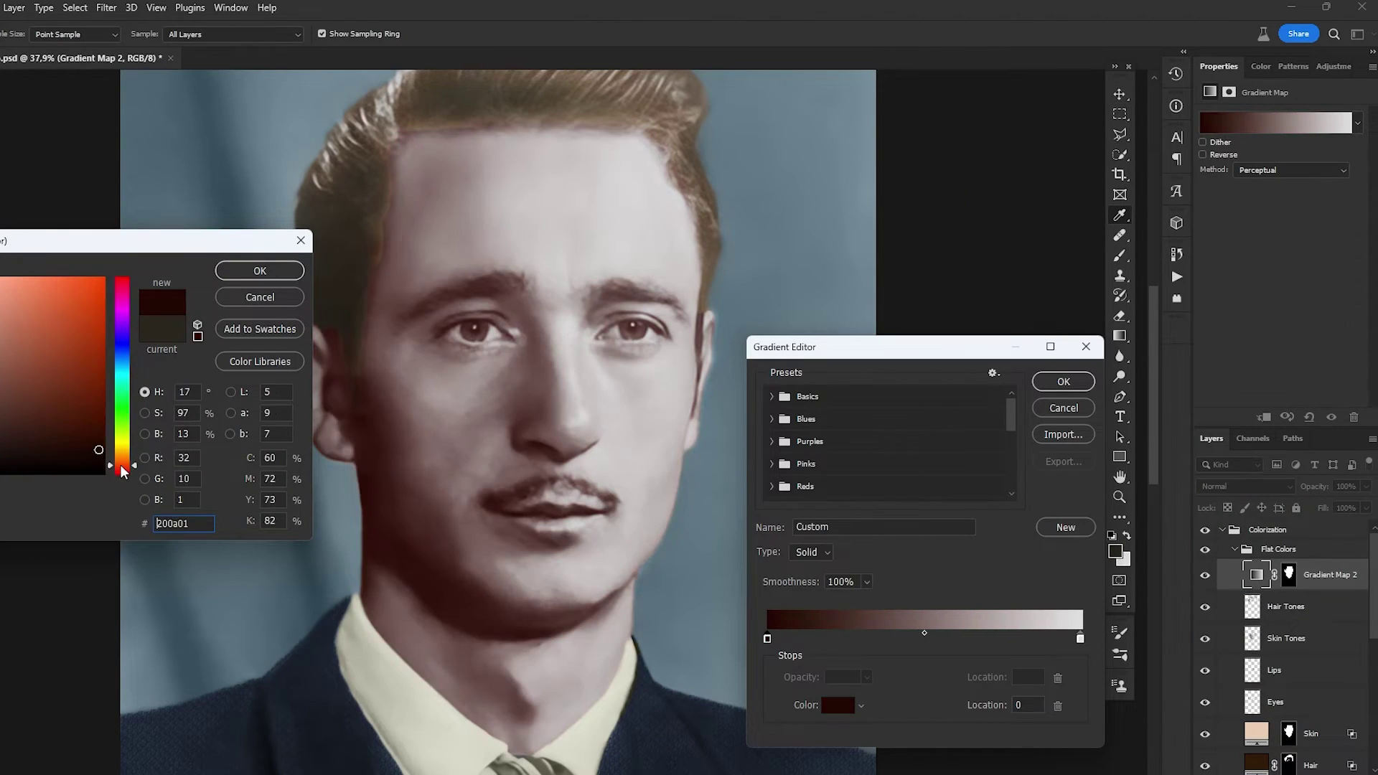
type("00a4f9")
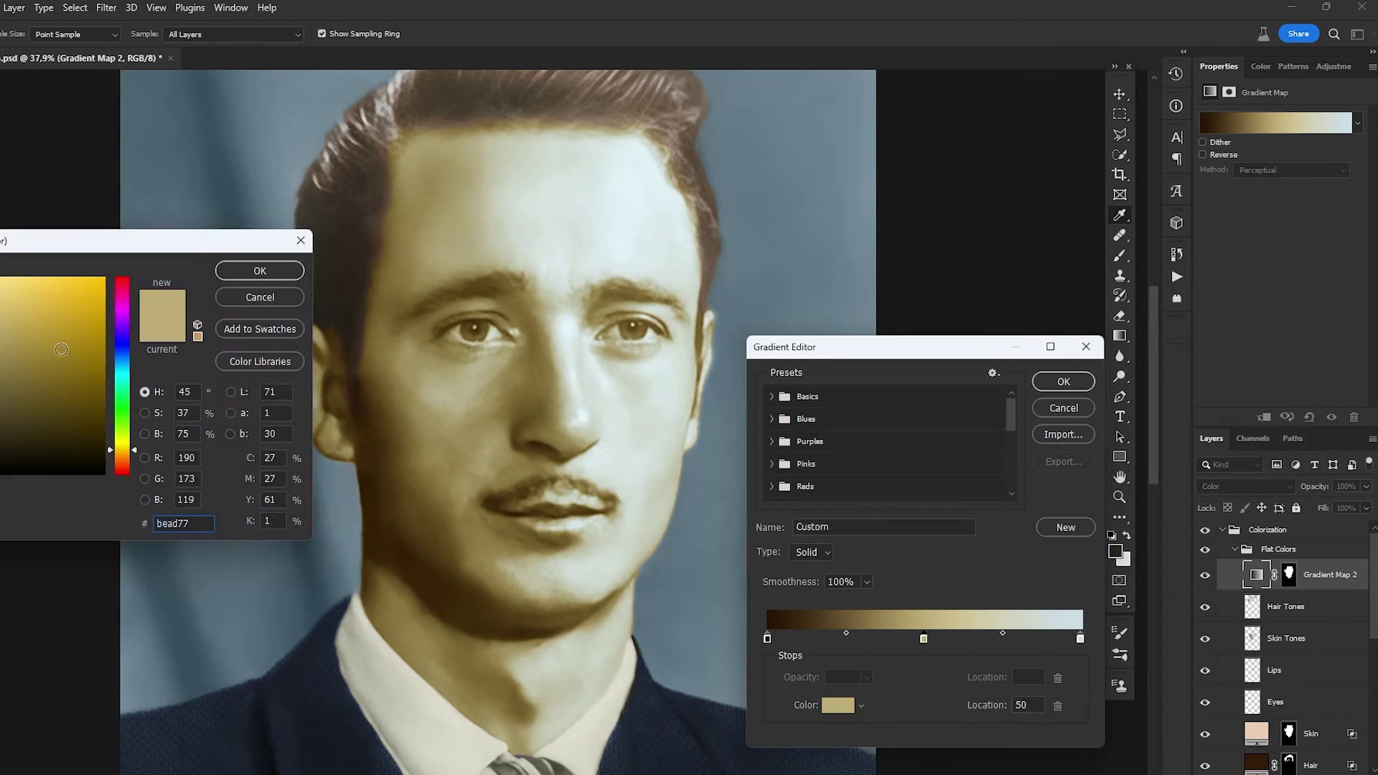
key("Return")
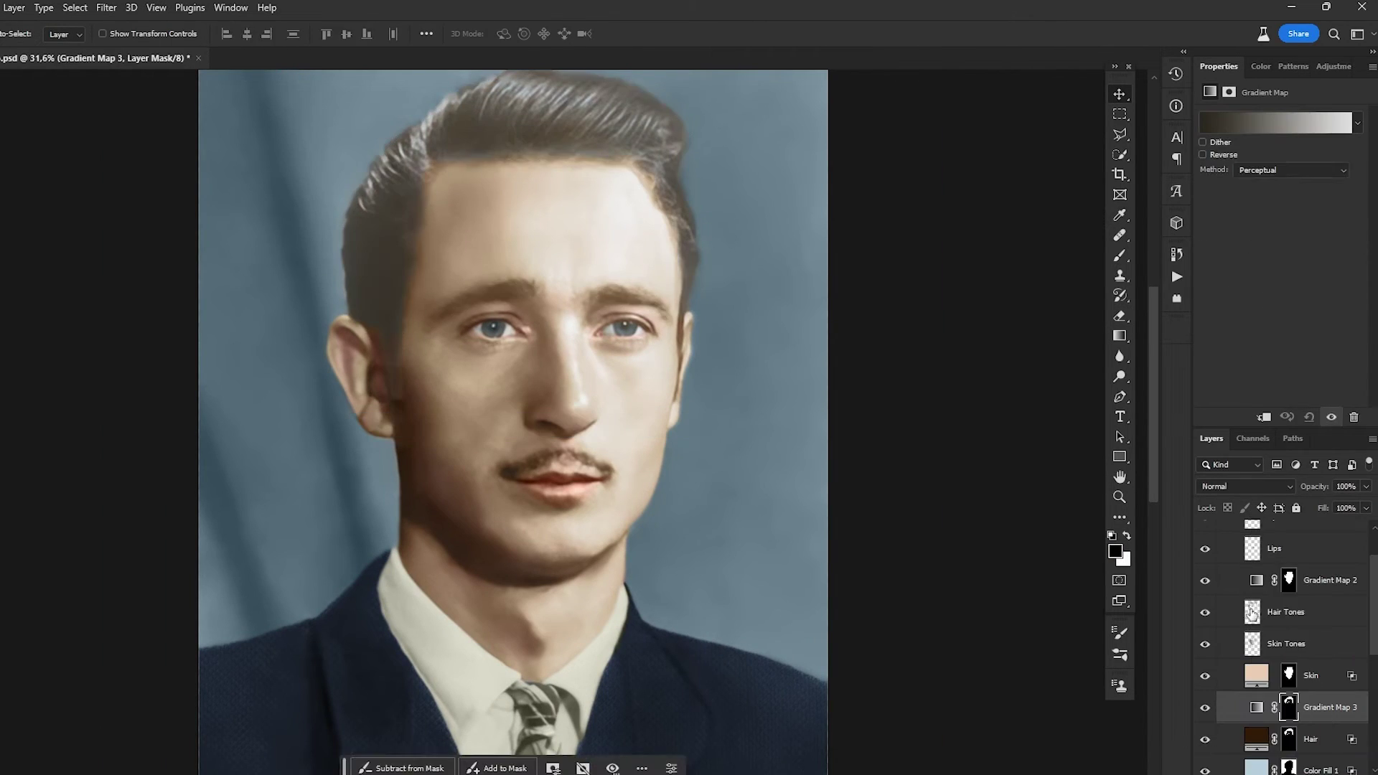
left_click(1275, 123)
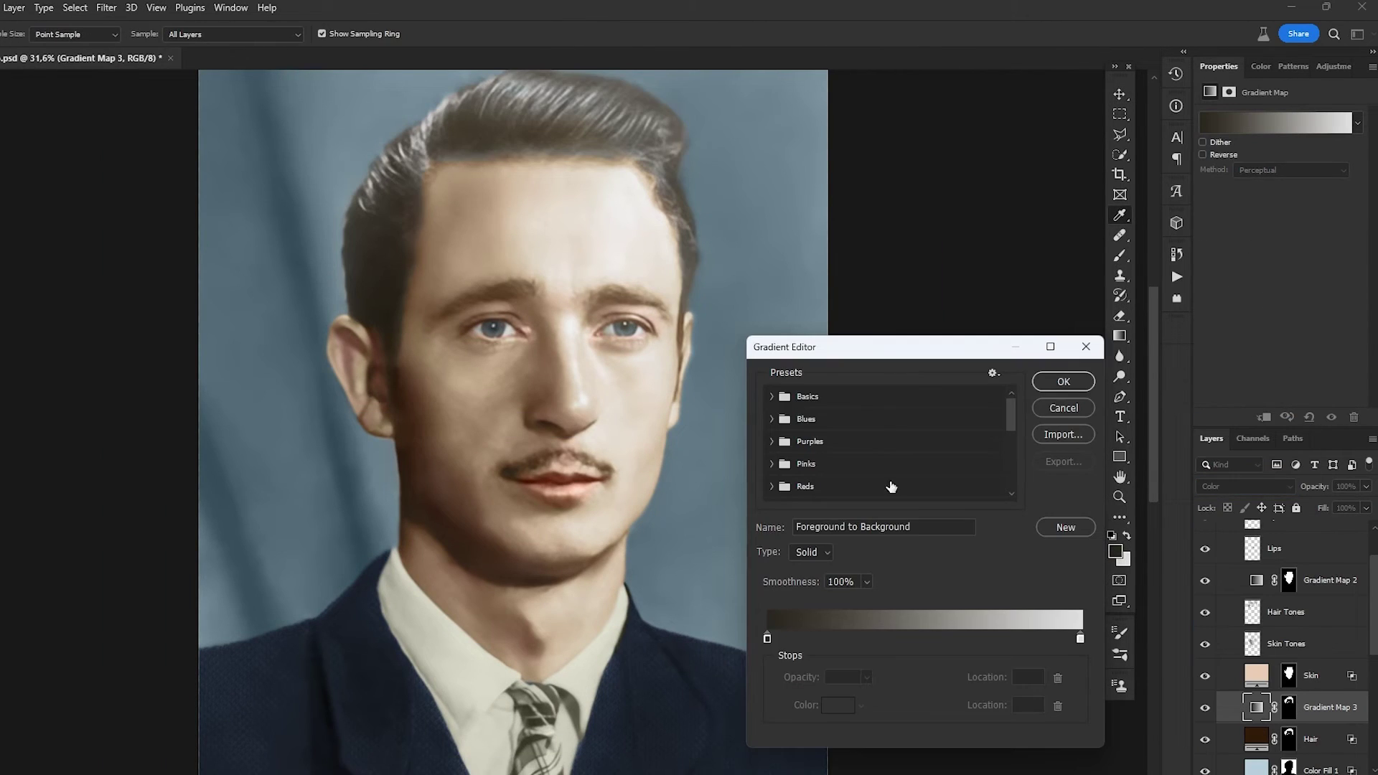
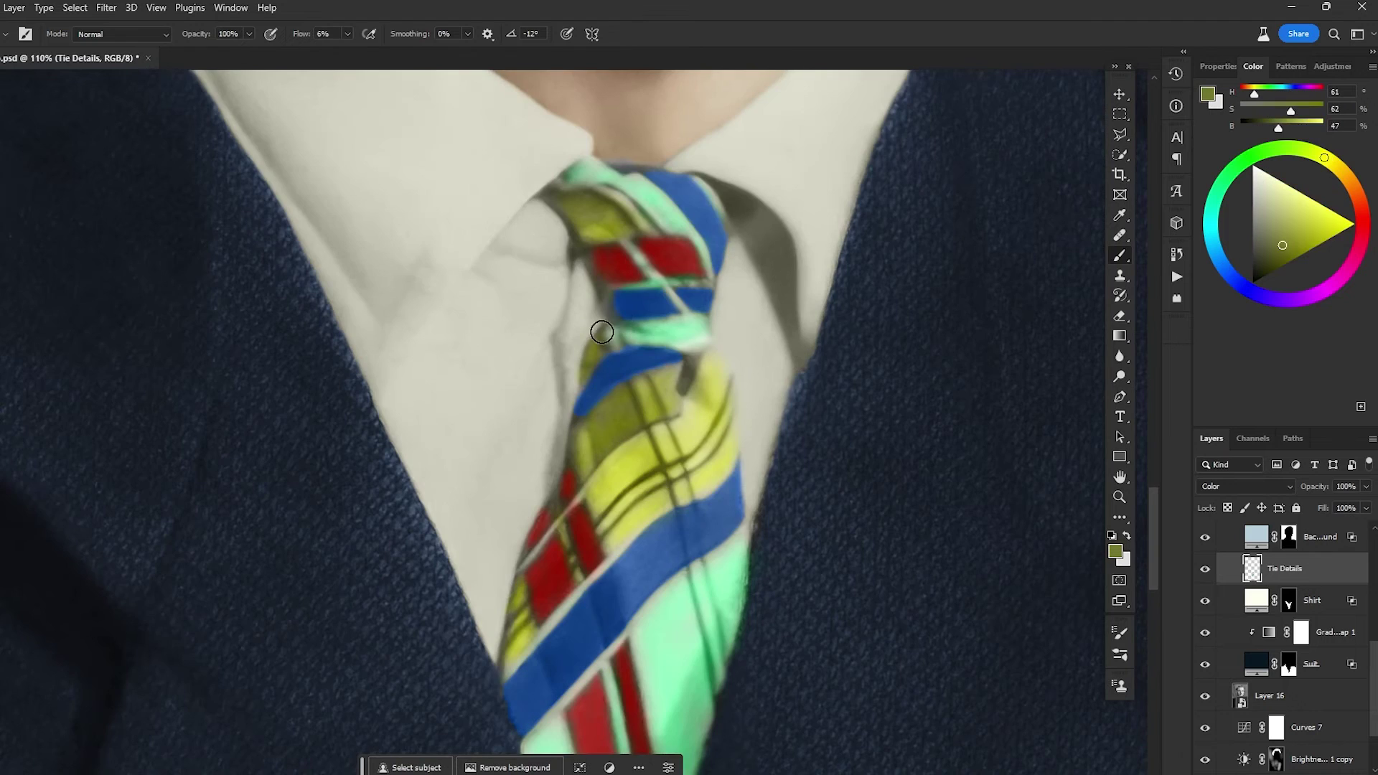
- Sample a pale green from the knot of the tie for painting on the Tie Details layer
left_click(631, 144, "alt")
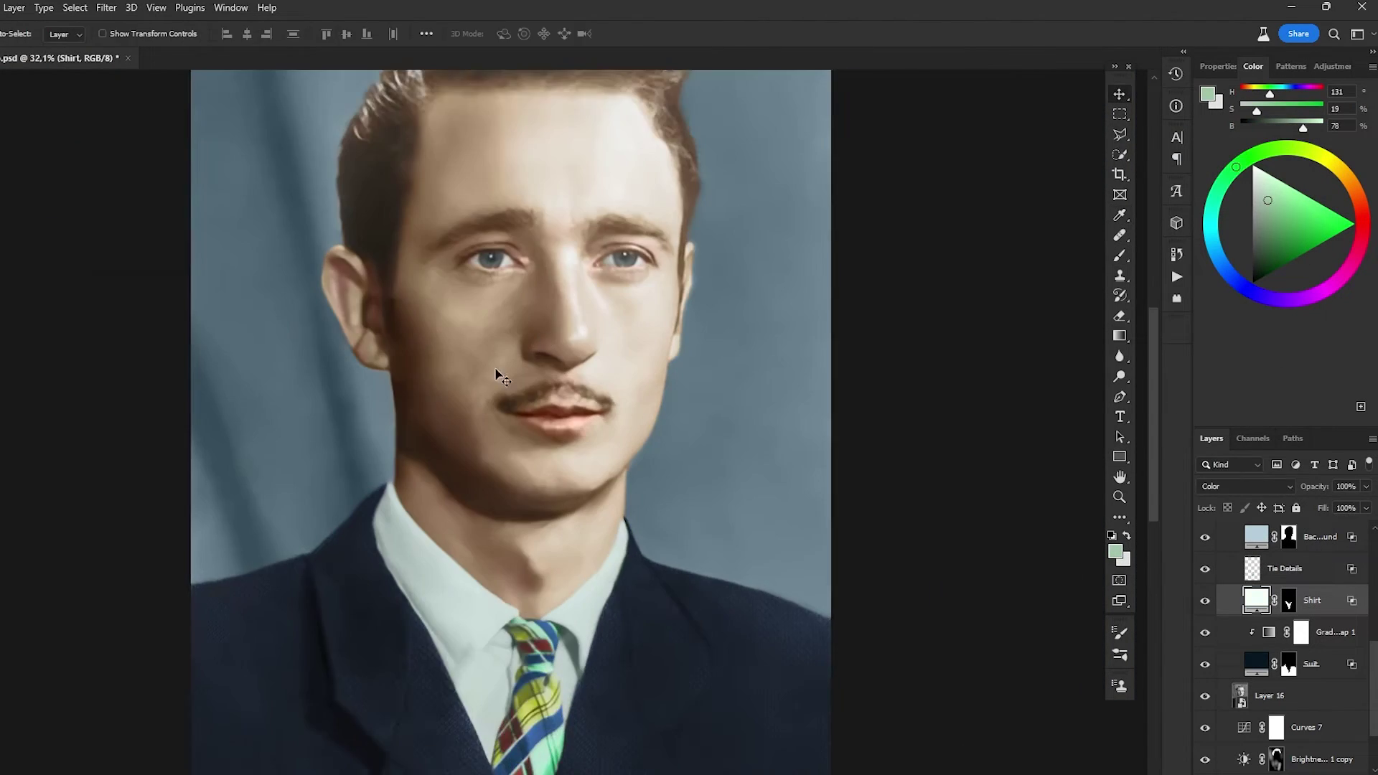
- Touch up the mustache area with sampled browns on a new top layer, and slightly raise the midtones with a Curves adjustment
left_click(462, 381, "alt")
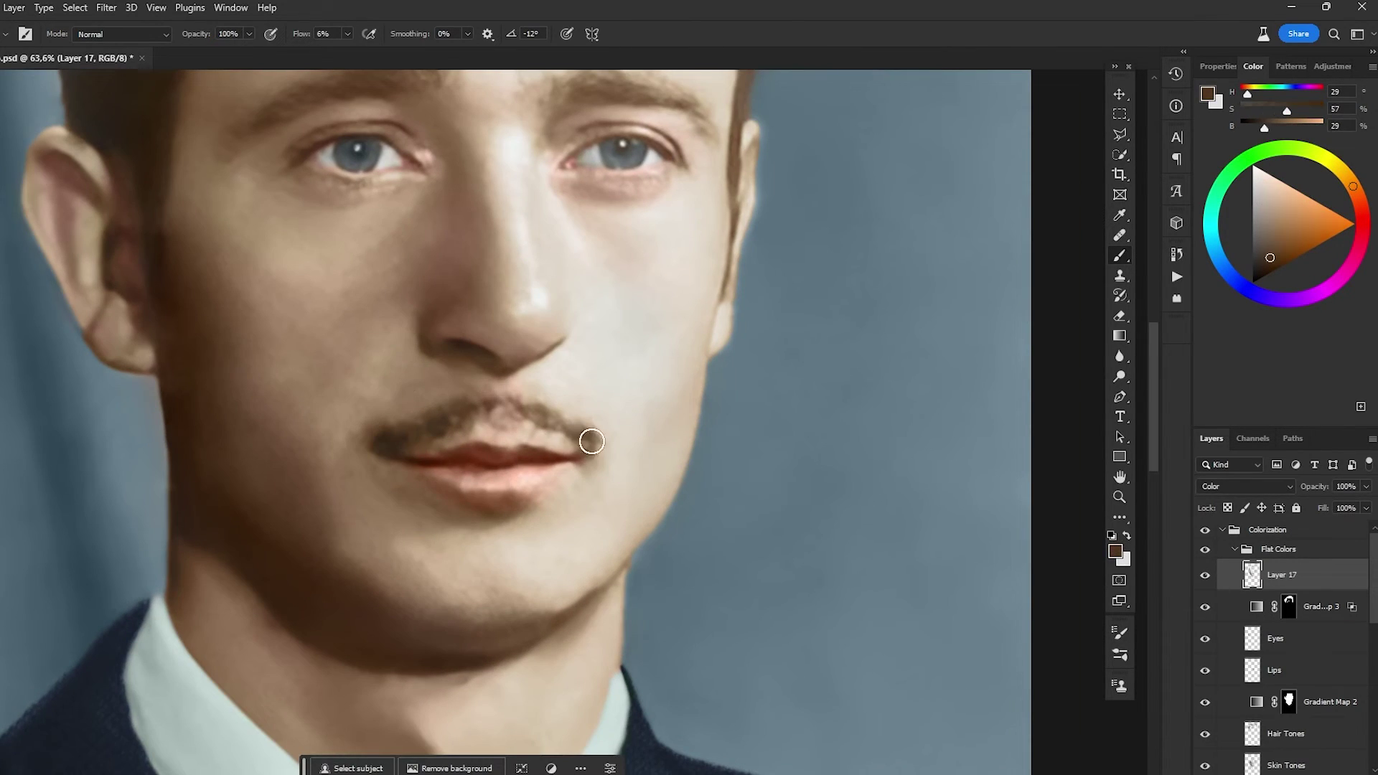
left_click(535, 397, "alt")
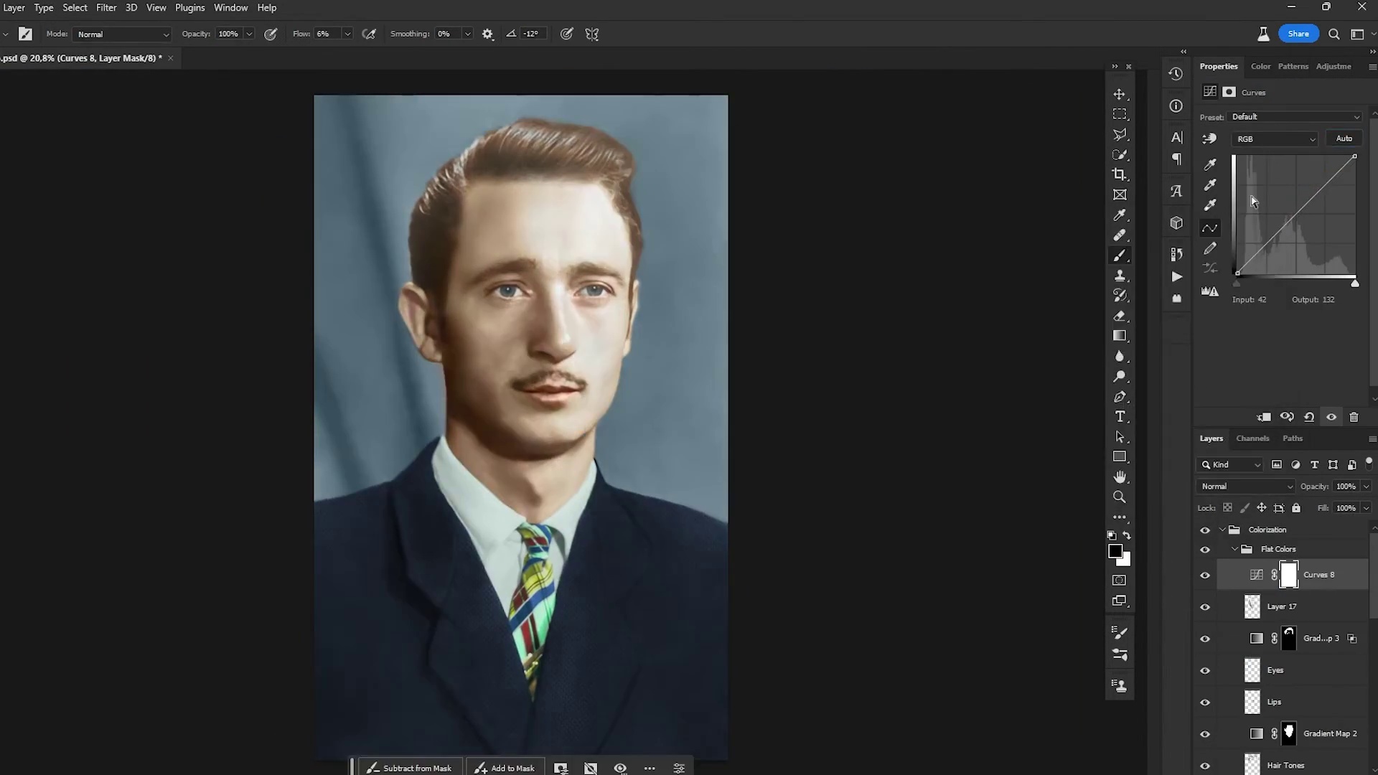
left_click_drag(1295, 214, 1297, 211)
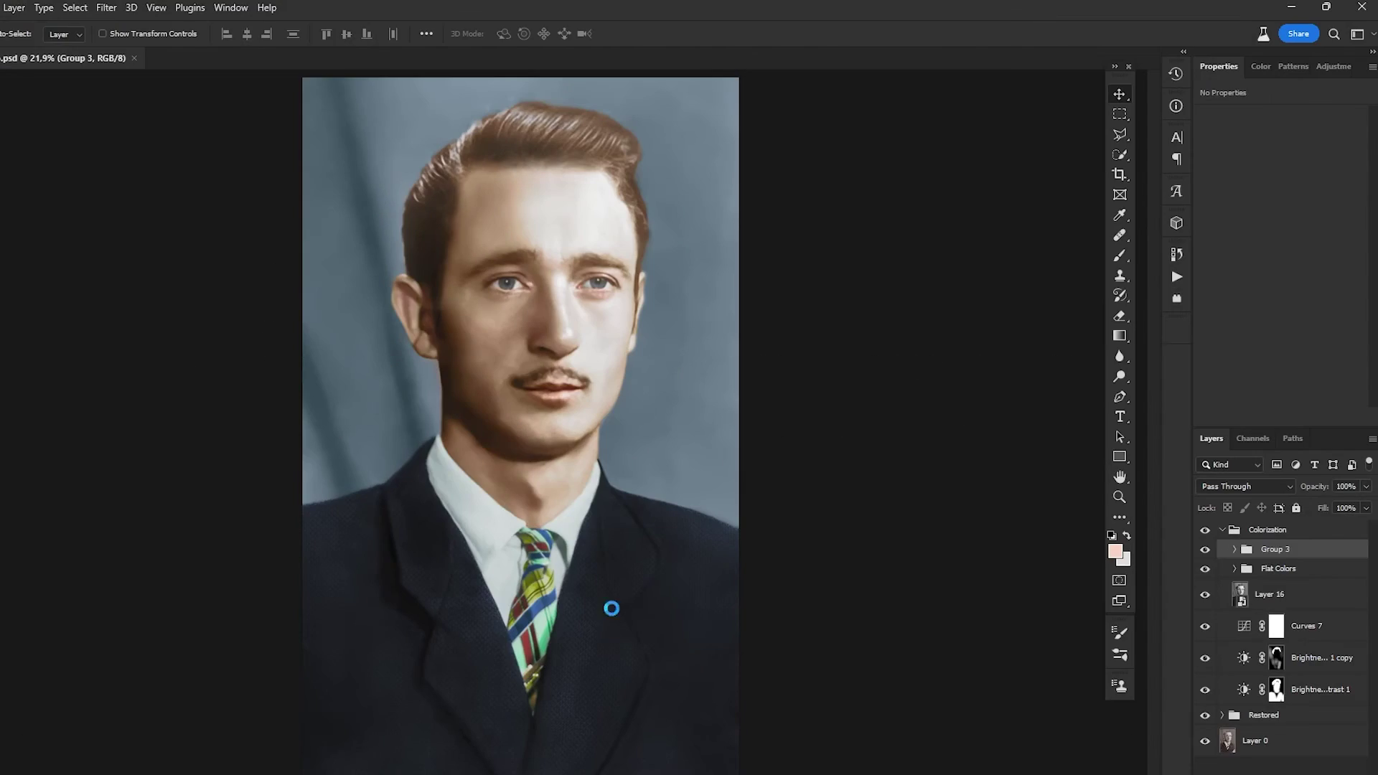
- Save a JPEG copy of the portrait as Photo Restoration Demo copy.jpg at quality 12, replacing the existing file
key("alt+ctrl+s")
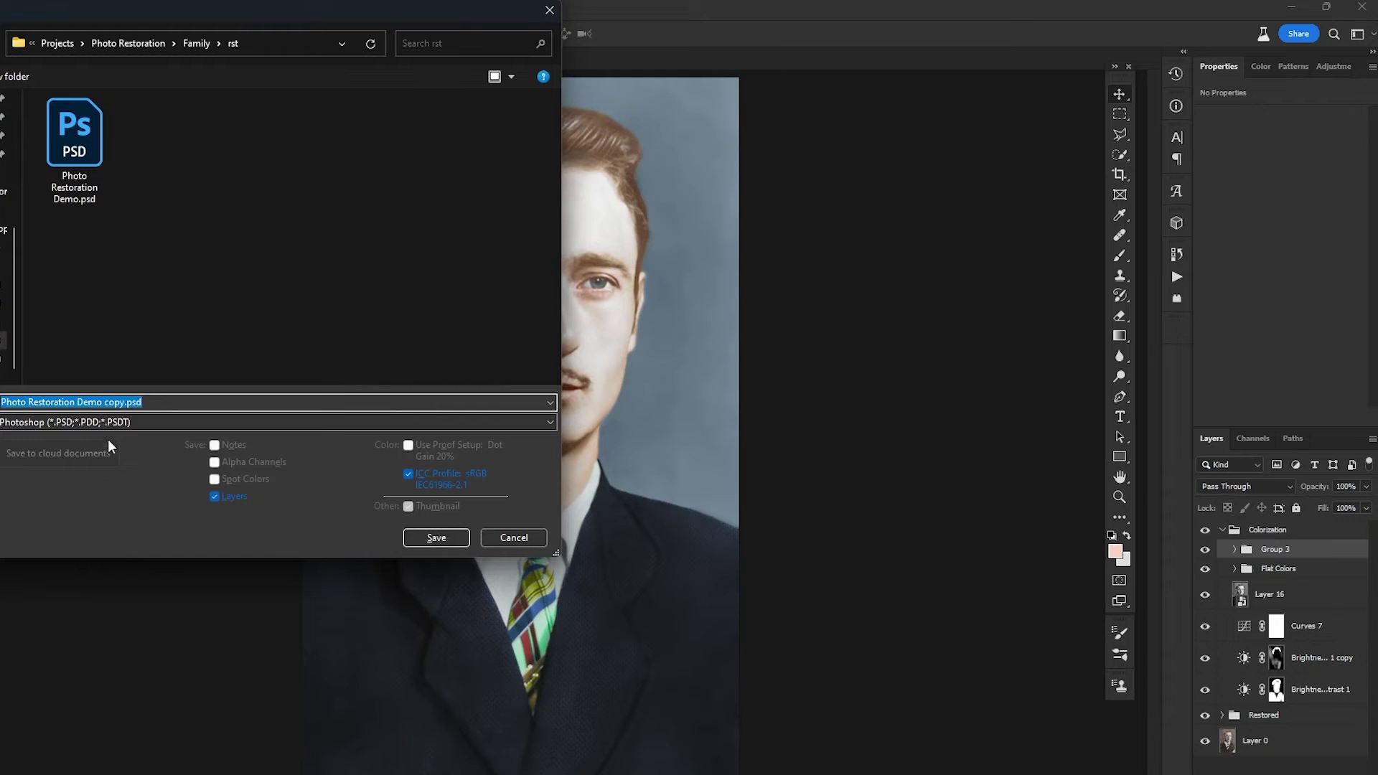
left_click(106, 423)
left_click(94, 531)
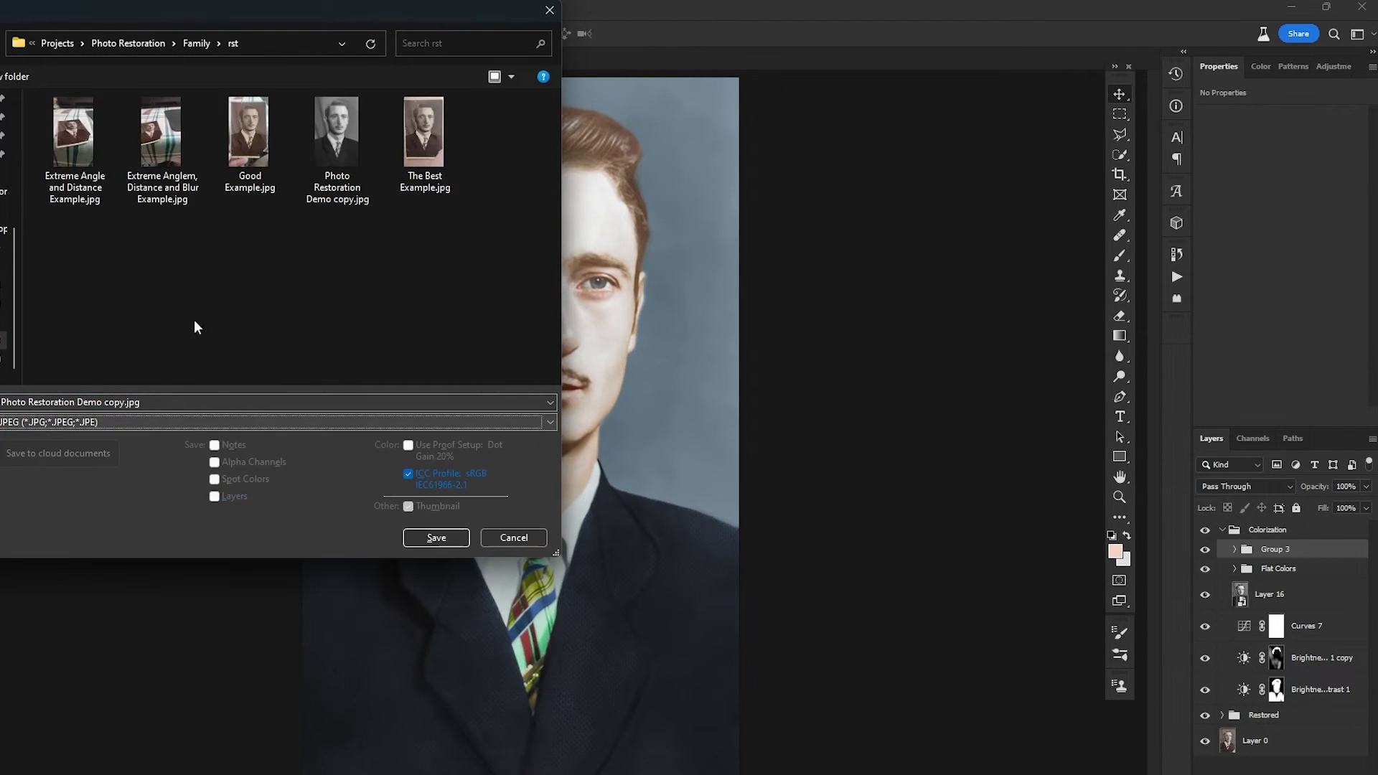
left_click(433, 539)
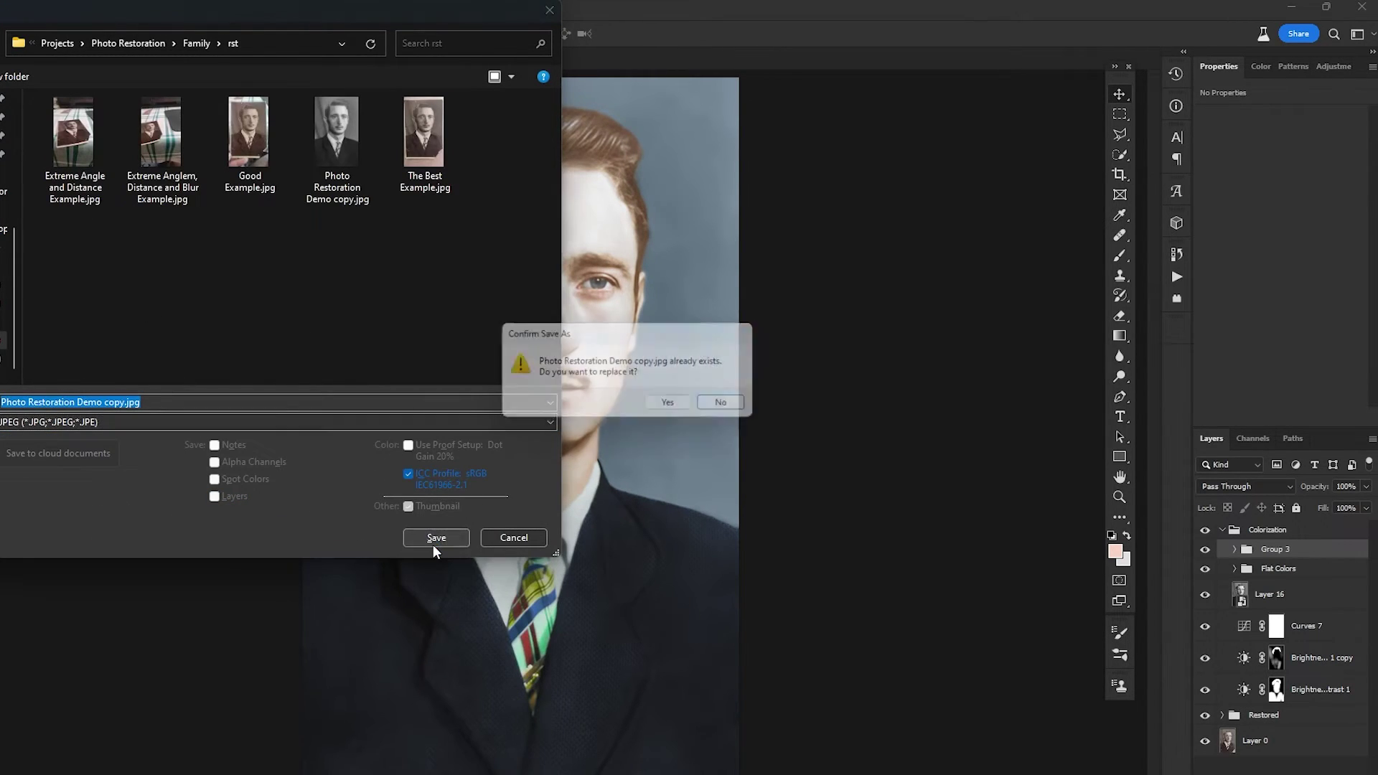
left_click(679, 411)
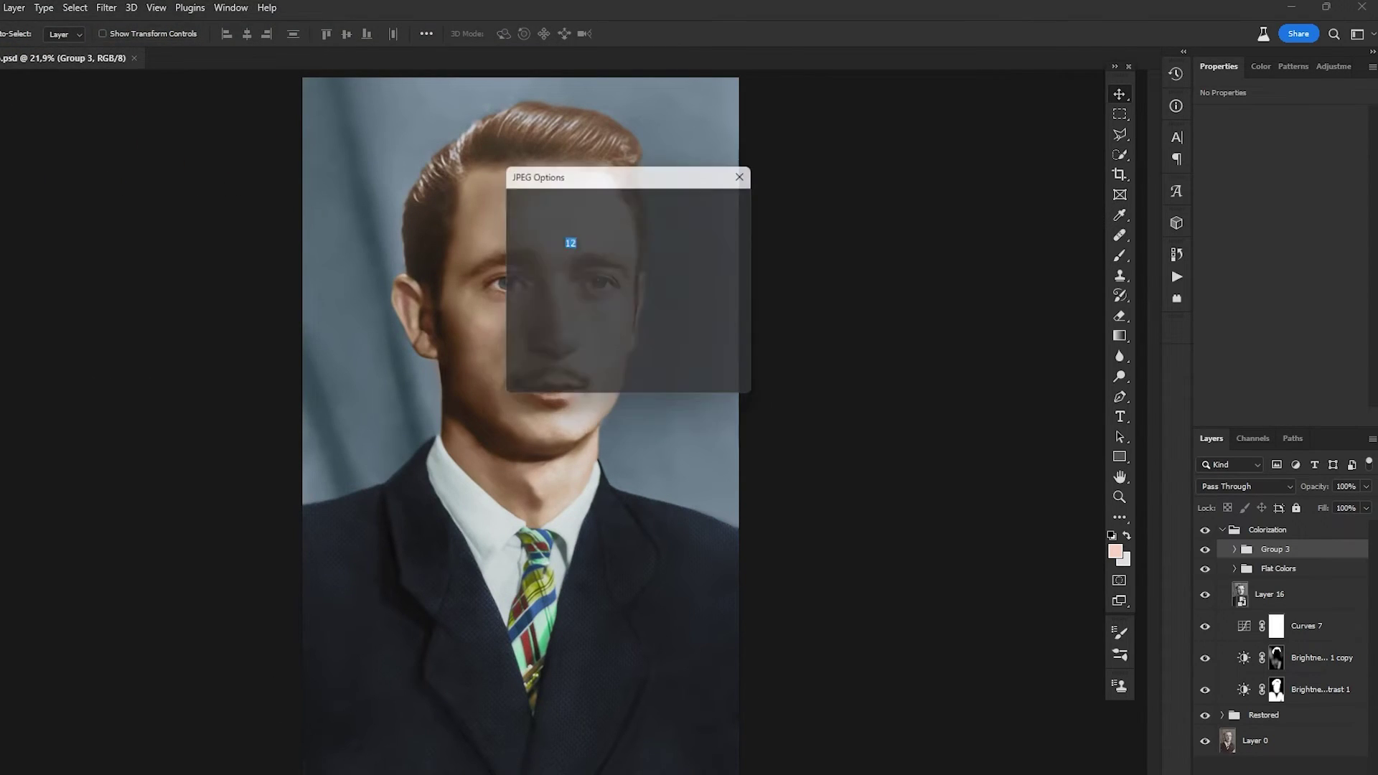
left_click(715, 205)
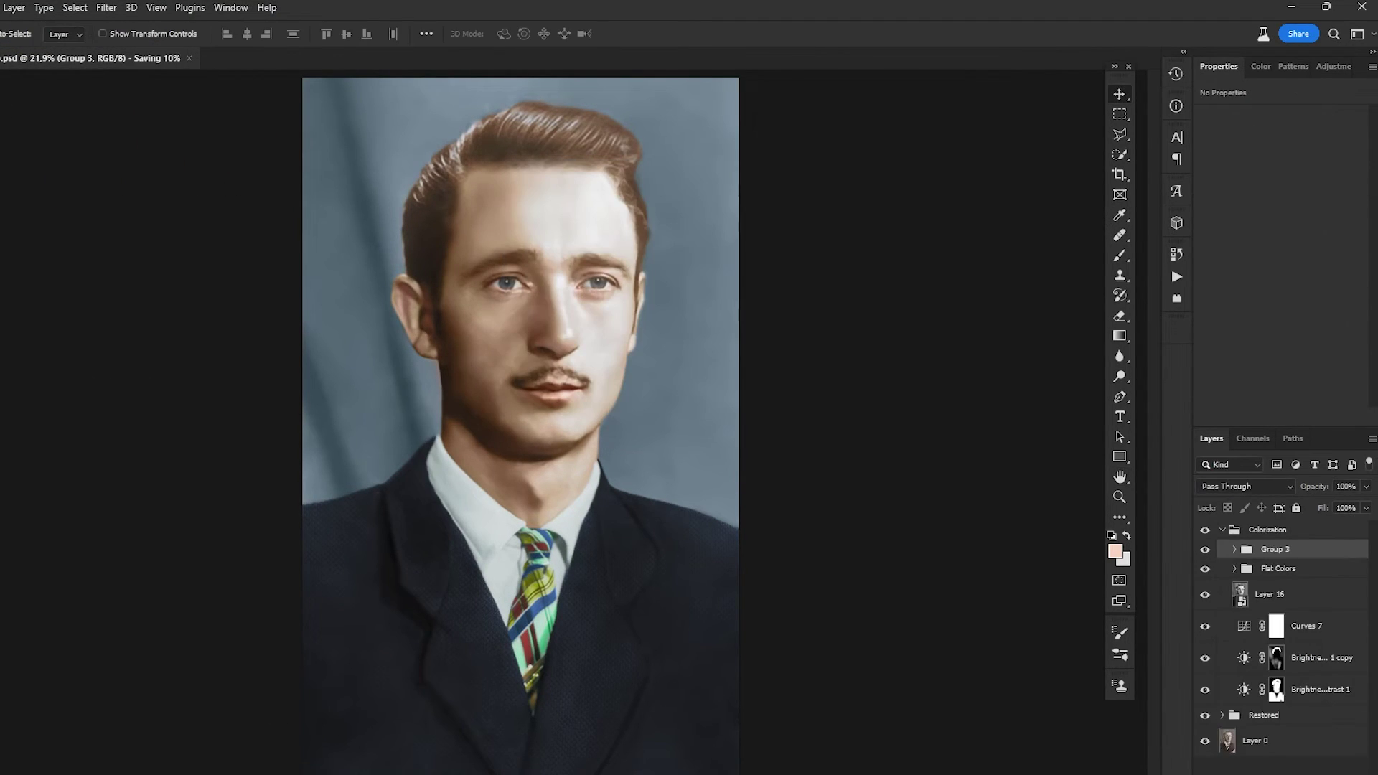
- Switch to palette.fm in the browser and upload Photo Restoration Demo copy.jpg for colorizing
left_click(385, 734)
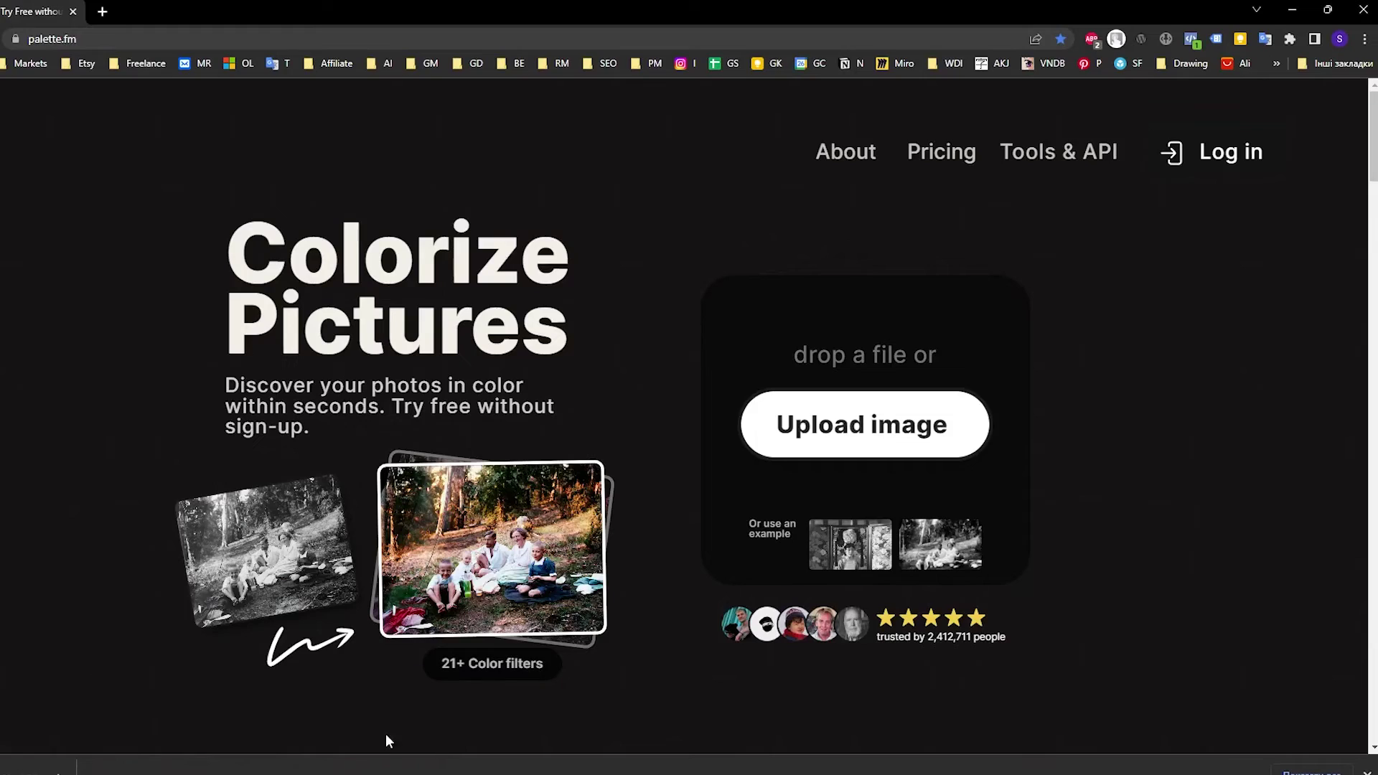
left_click(853, 432)
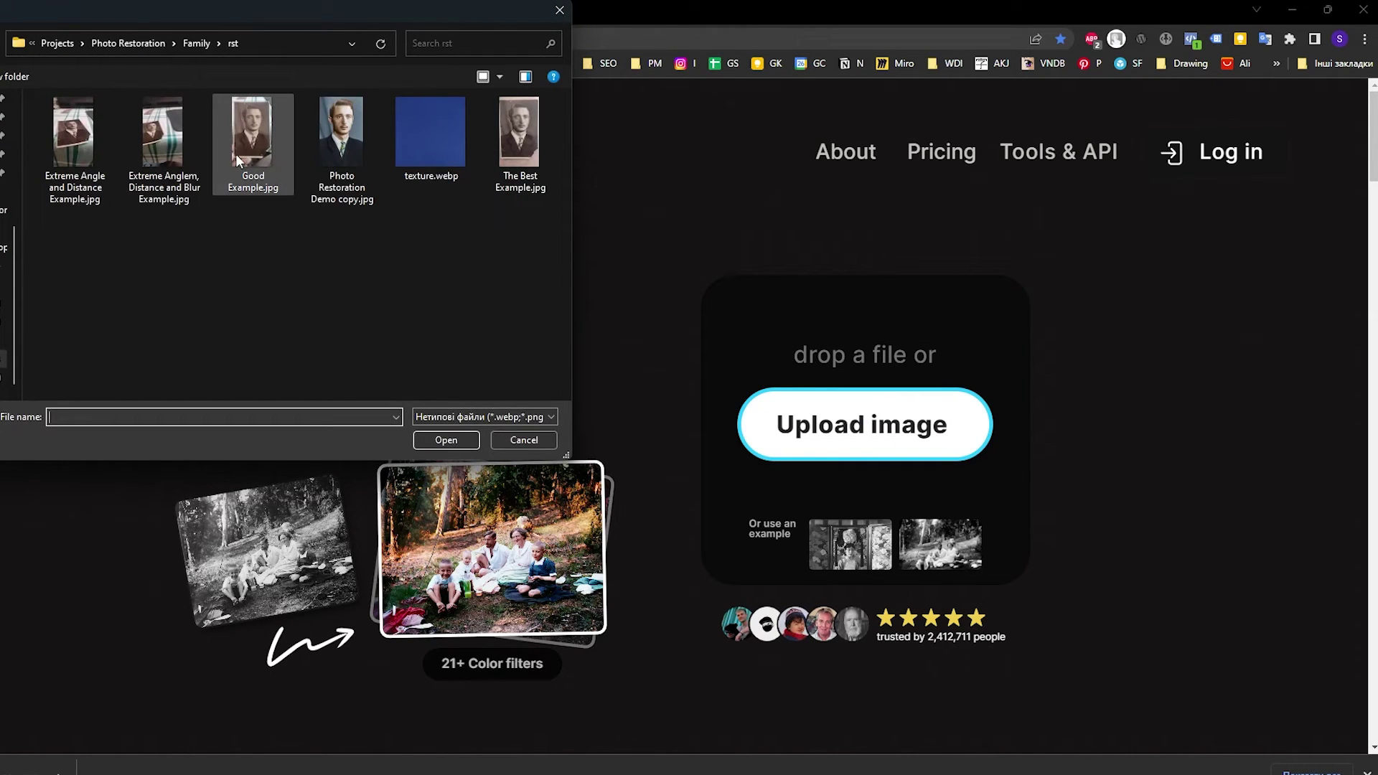
double_click(332, 143)
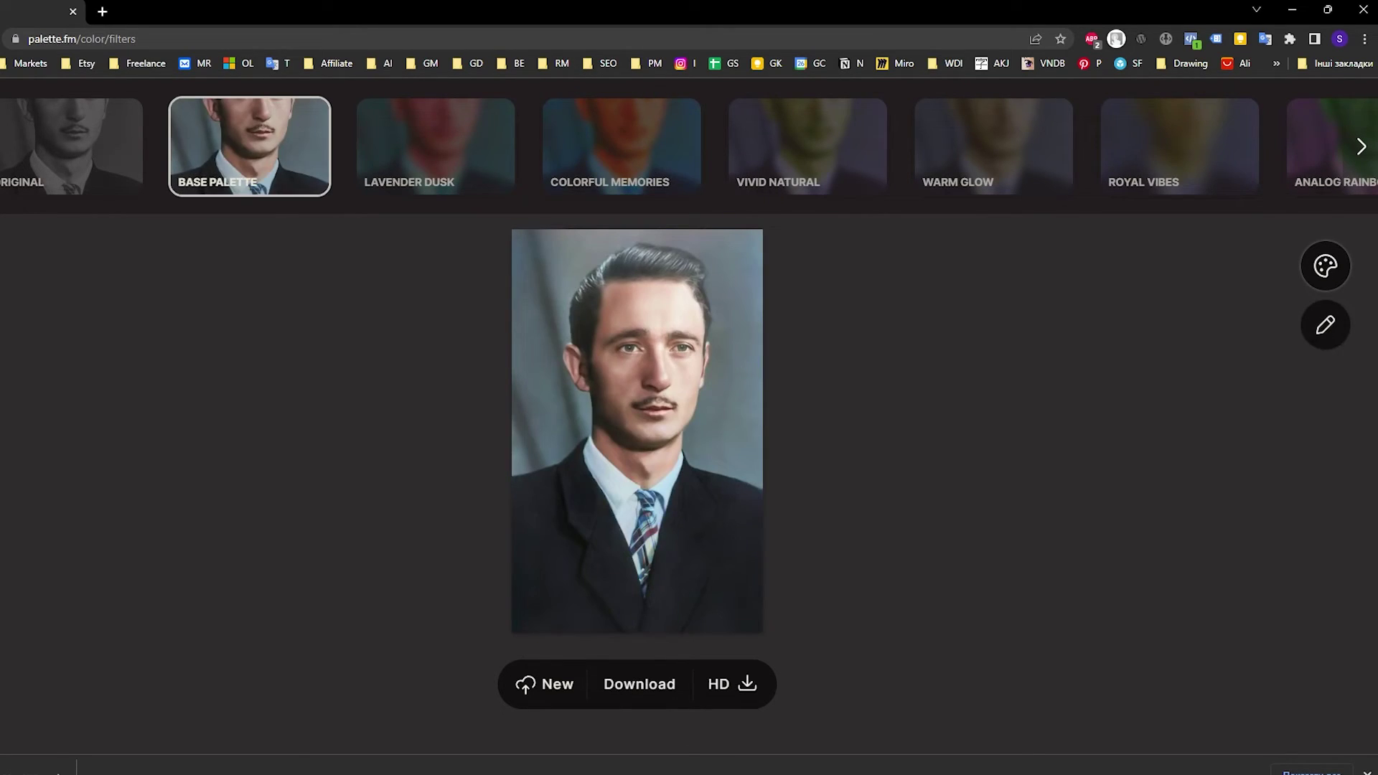
- Generate colorized versions with the Lavender Dusk, Colorful Memories, Vivid Natural, Warm Glow, Royal Vibes and Analog Rainbow filters
left_click(388, 167)
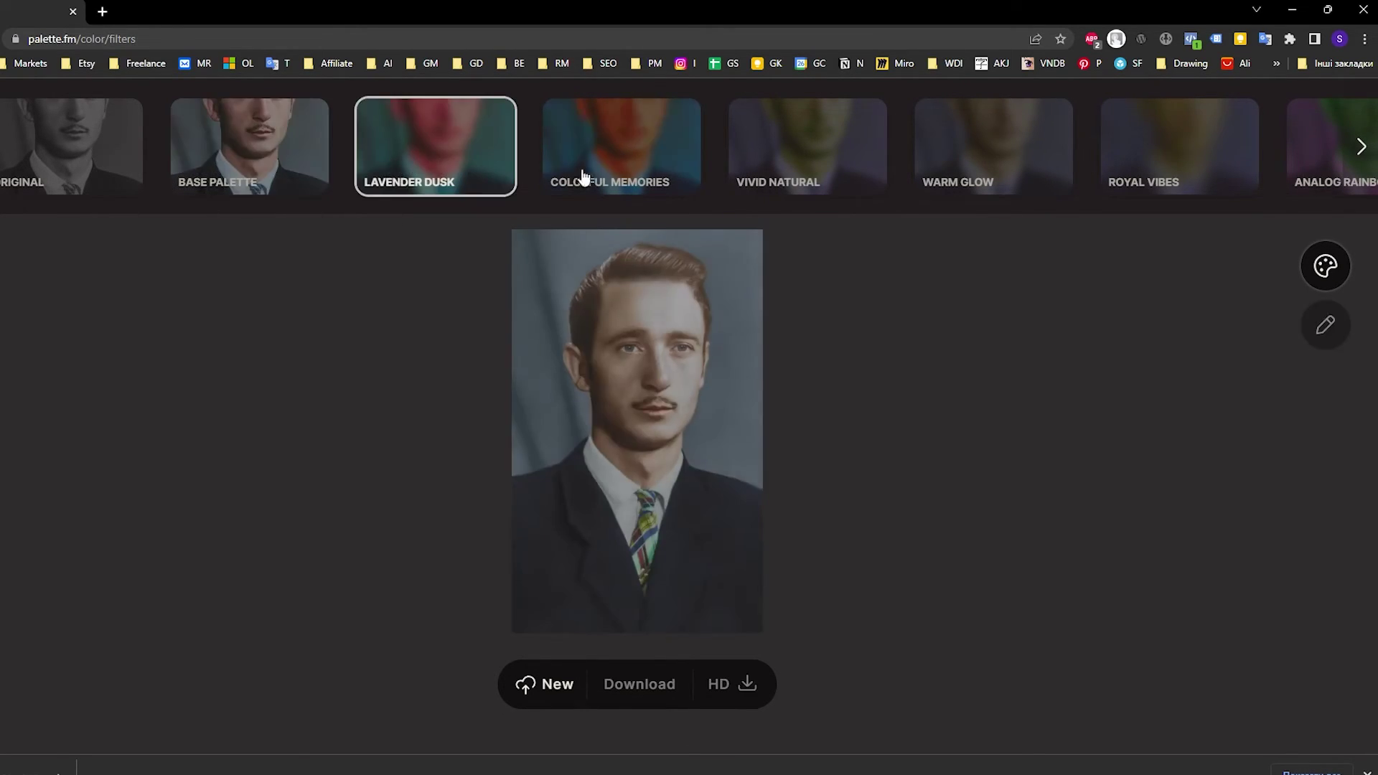
left_click(572, 179)
left_click(744, 172)
left_click(1065, 175)
left_click(1212, 180)
left_click(1293, 170)
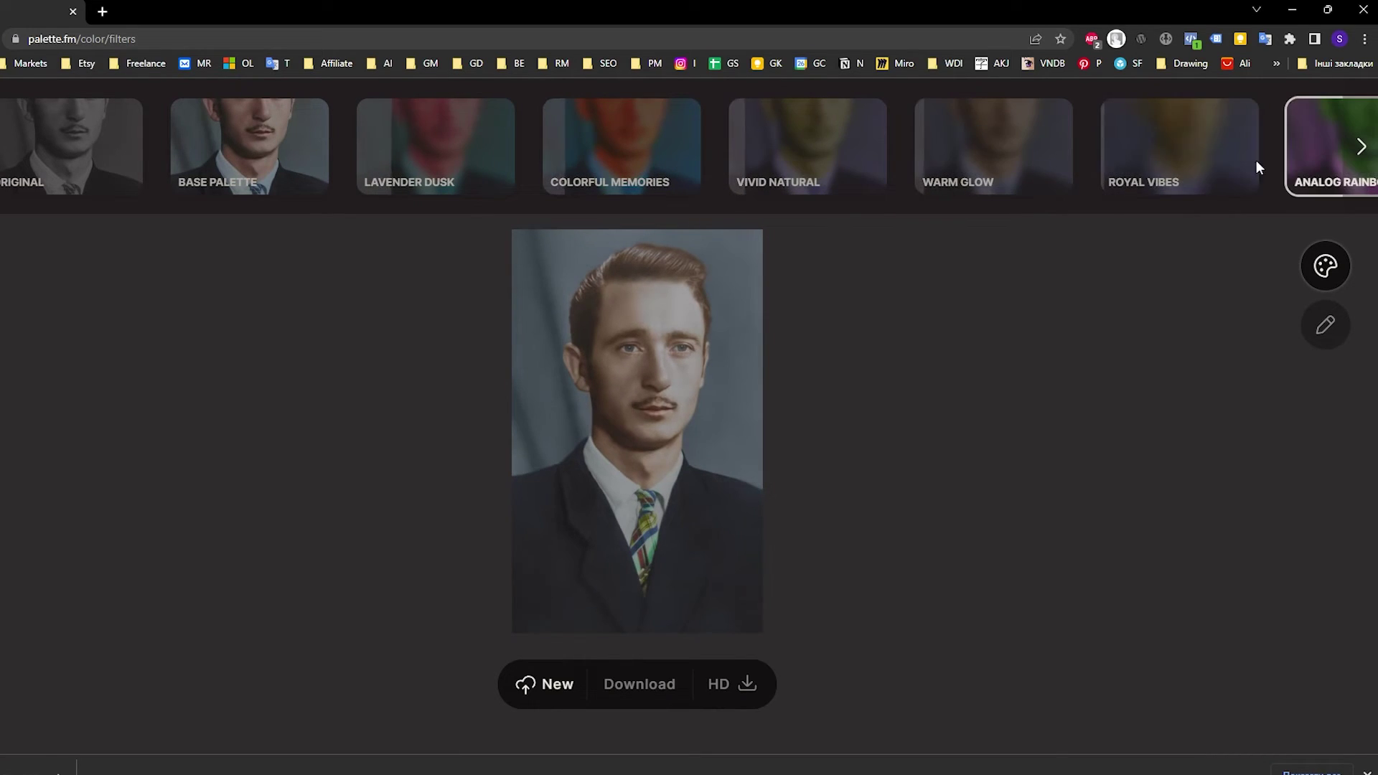
- Review the portrait in the palette.fm filters from Base Palette through Royal Vibes
left_click(236, 129)
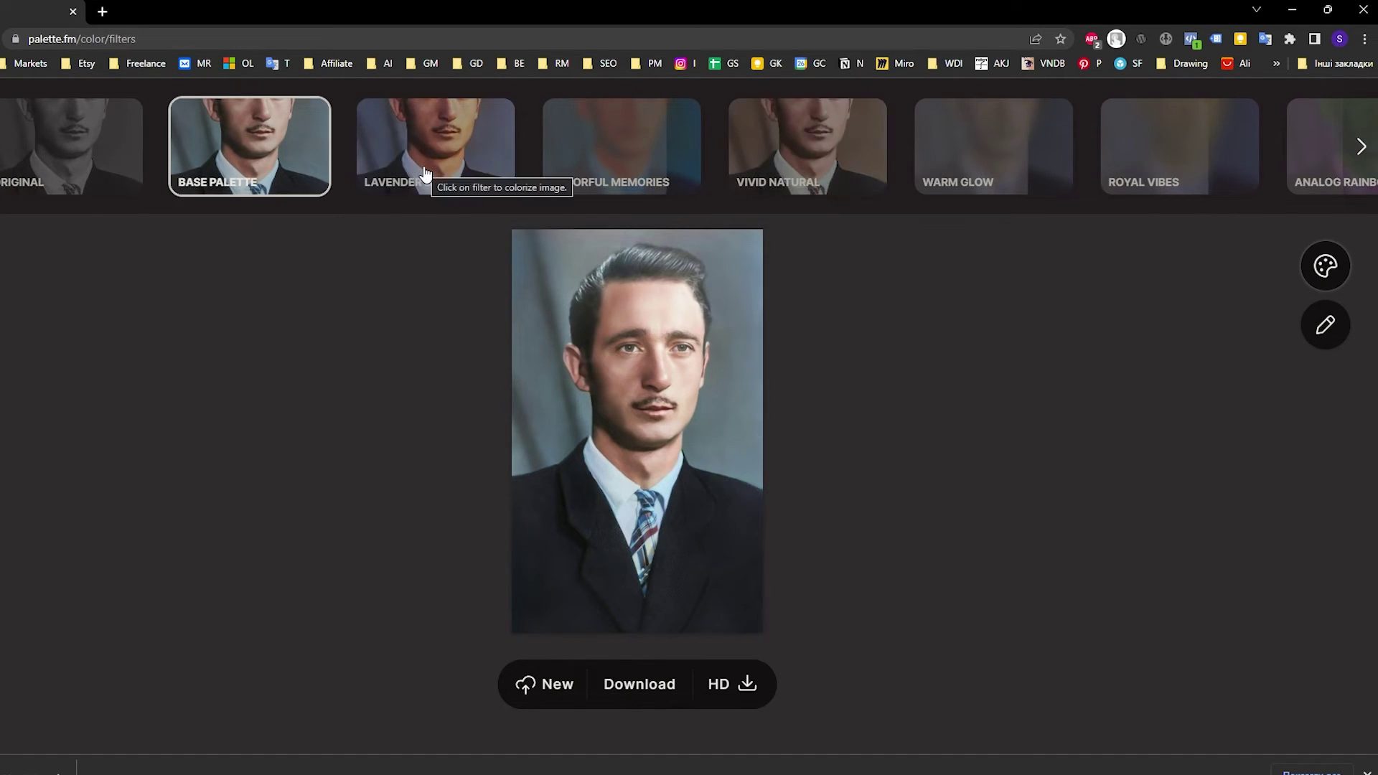
left_click(460, 172)
left_click(618, 170)
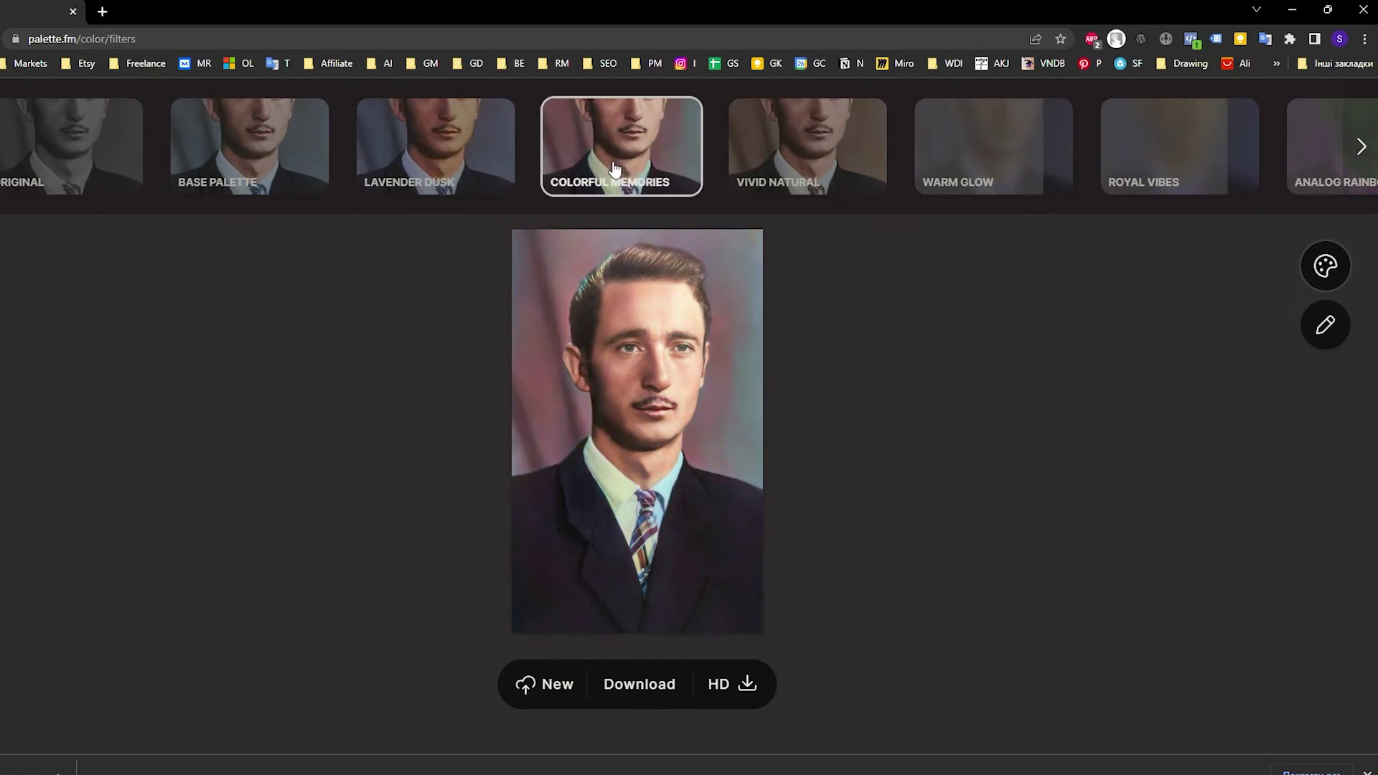
left_click(763, 179)
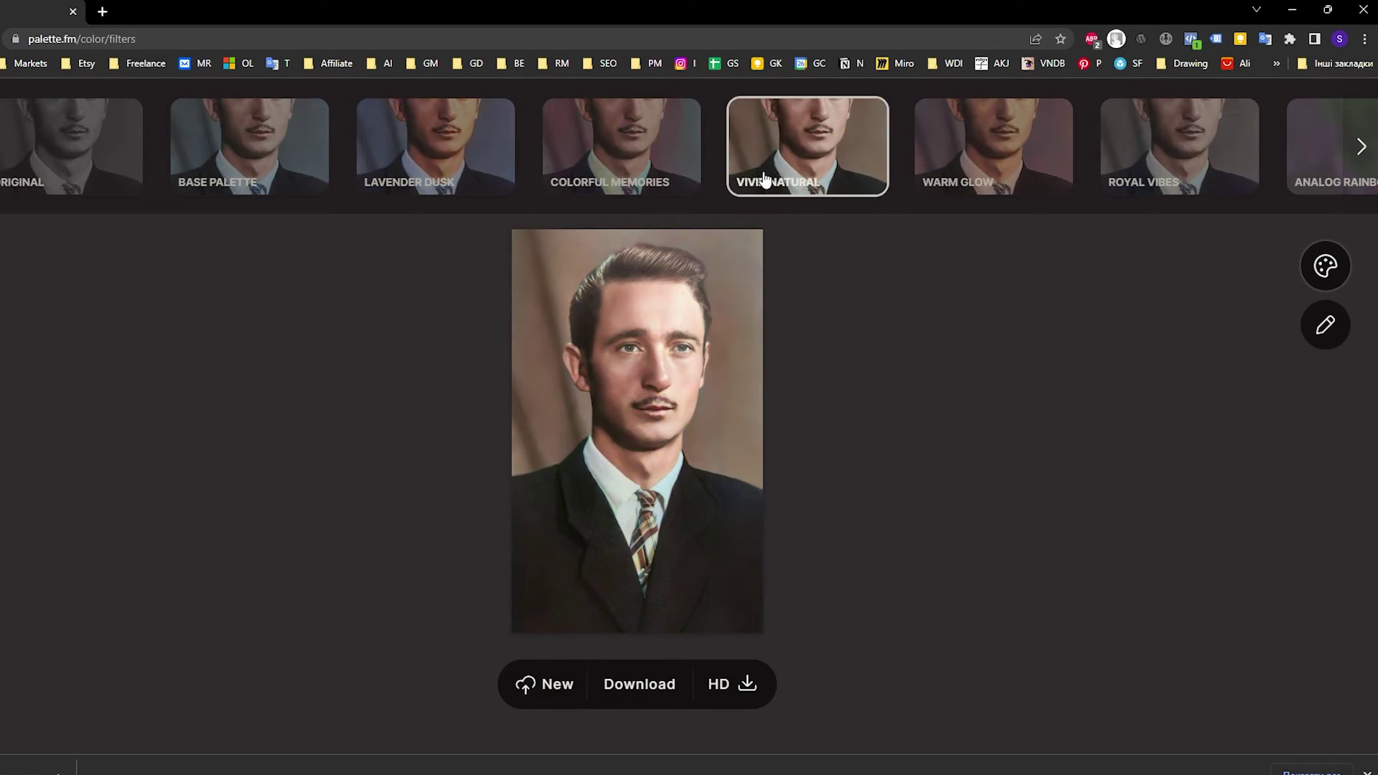
left_click(949, 178)
left_click(1157, 182)
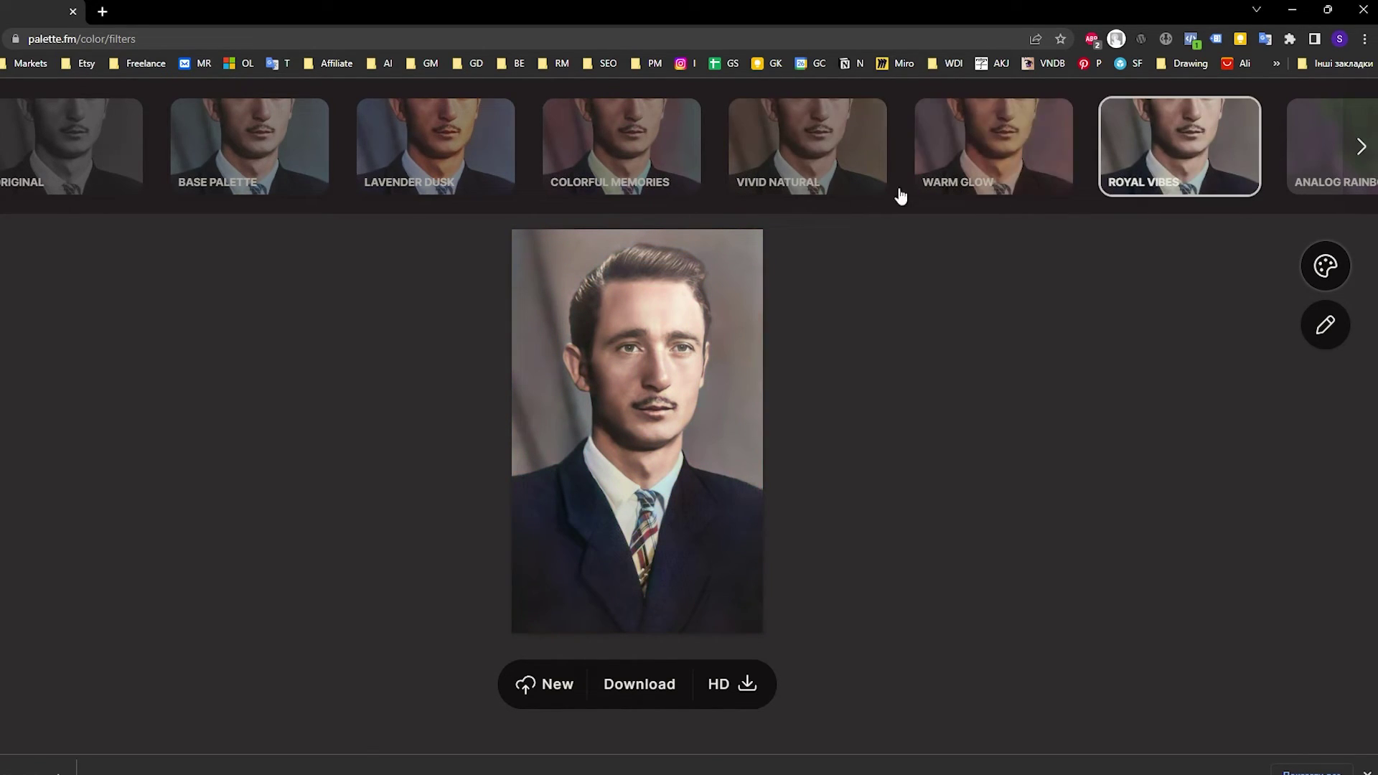
- Compare Base Palette repeatedly with Royal Vibes and choose the Royal Vibes version
left_click(323, 162)
left_click(437, 162)
left_click(571, 159)
left_click(244, 156)
left_click(1170, 180)
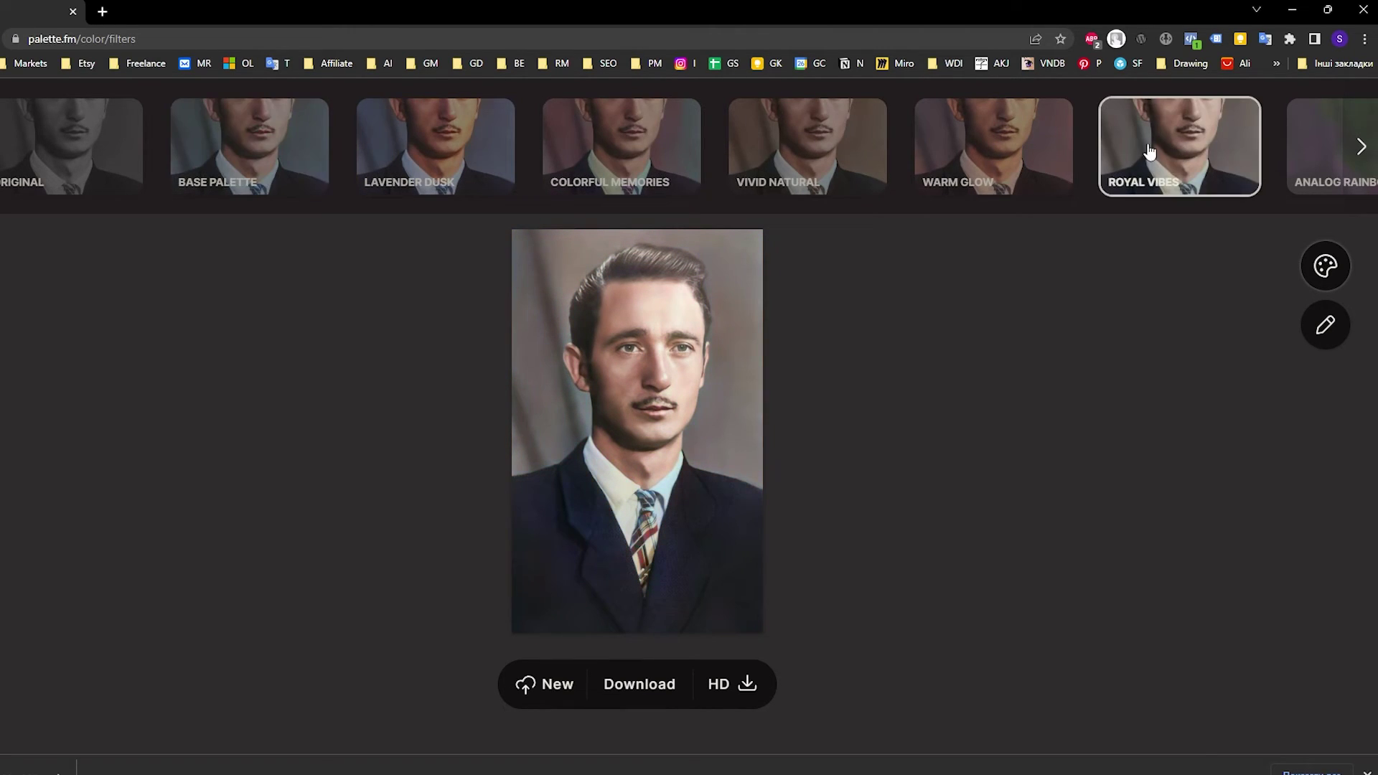
left_click(326, 153)
left_click(1126, 163)
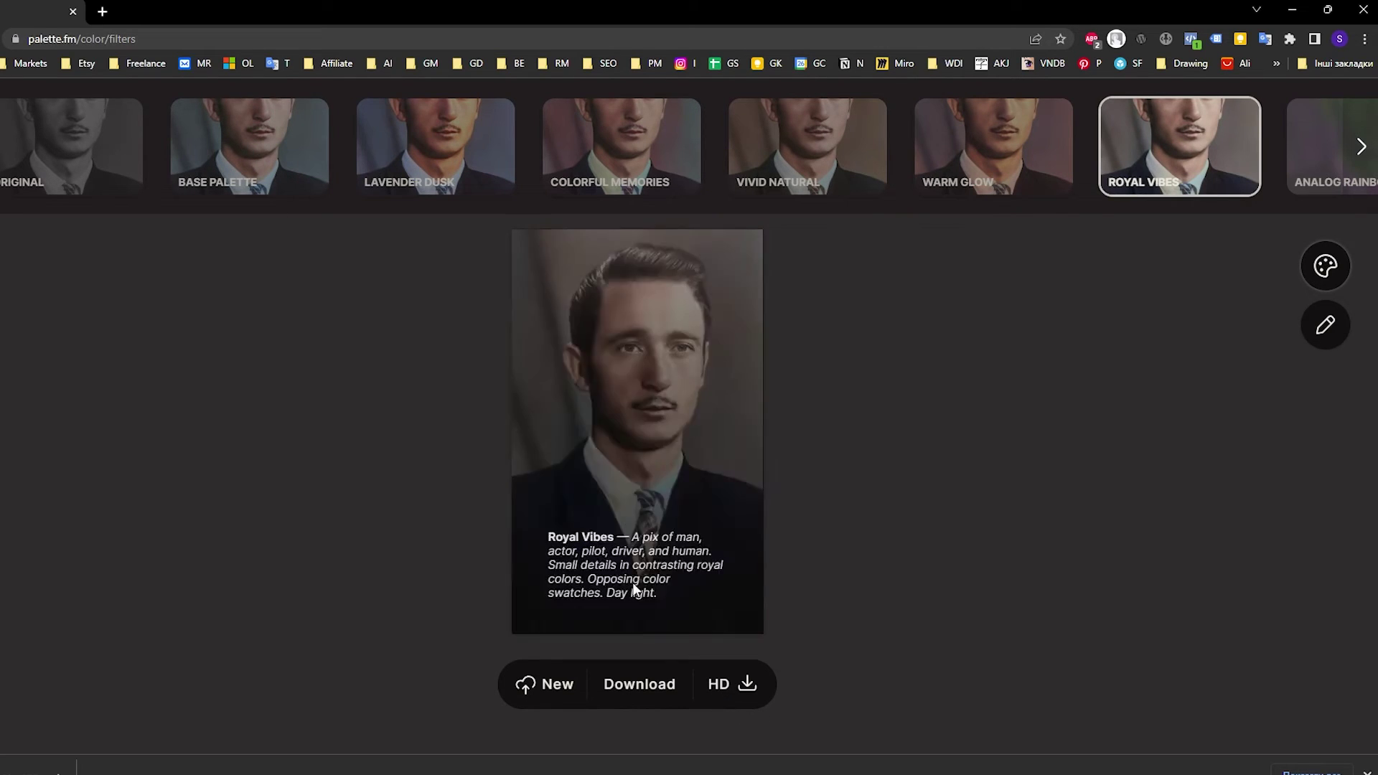
left_click(234, 157)
left_click(1170, 143)
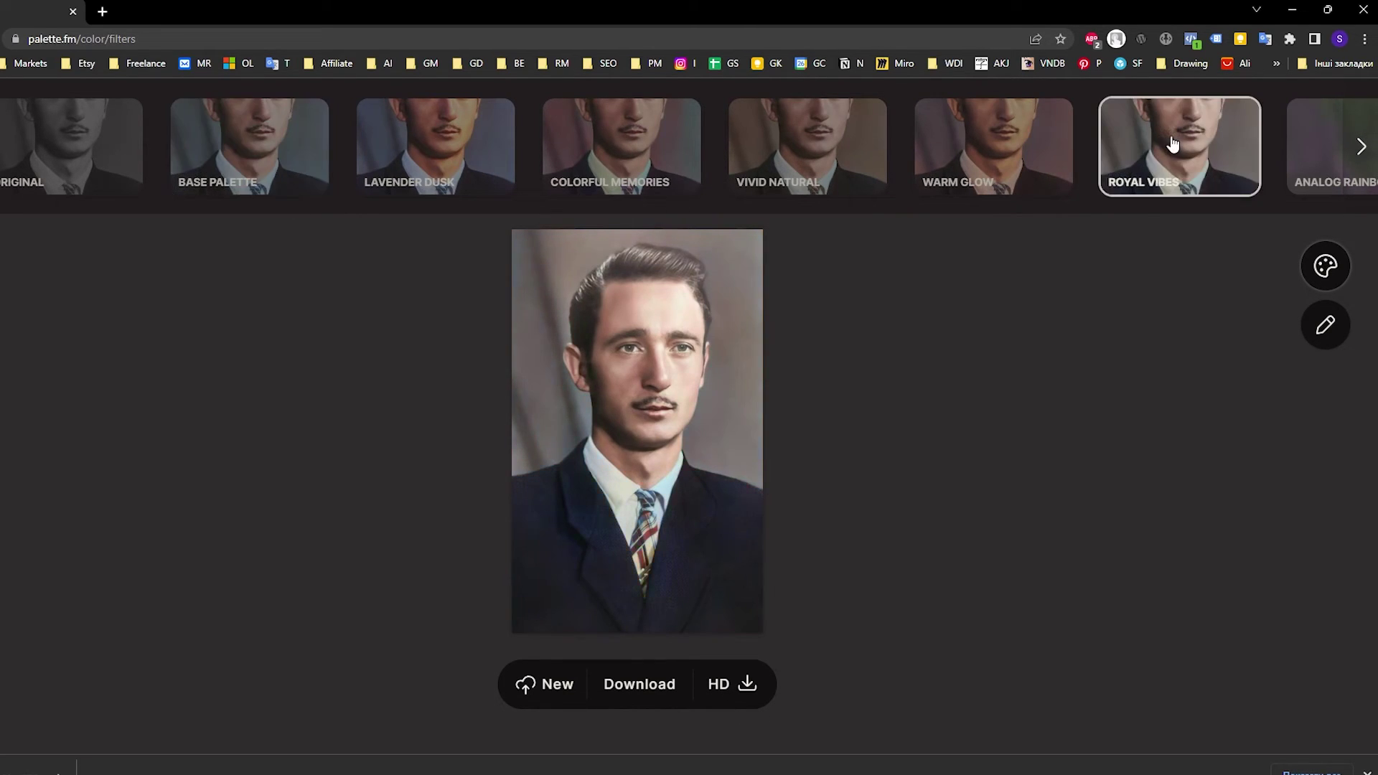
left_click(222, 149)
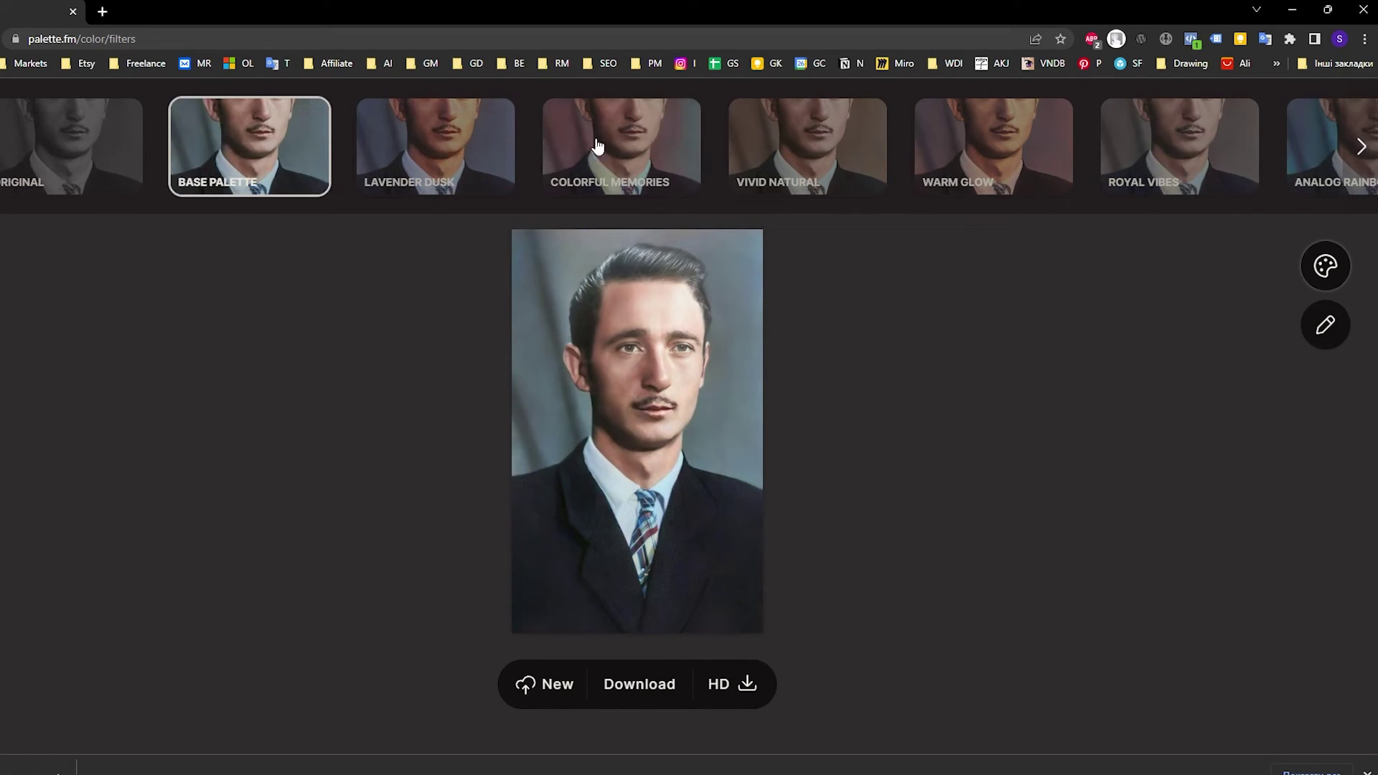
left_click(1137, 142)
left_click(276, 156)
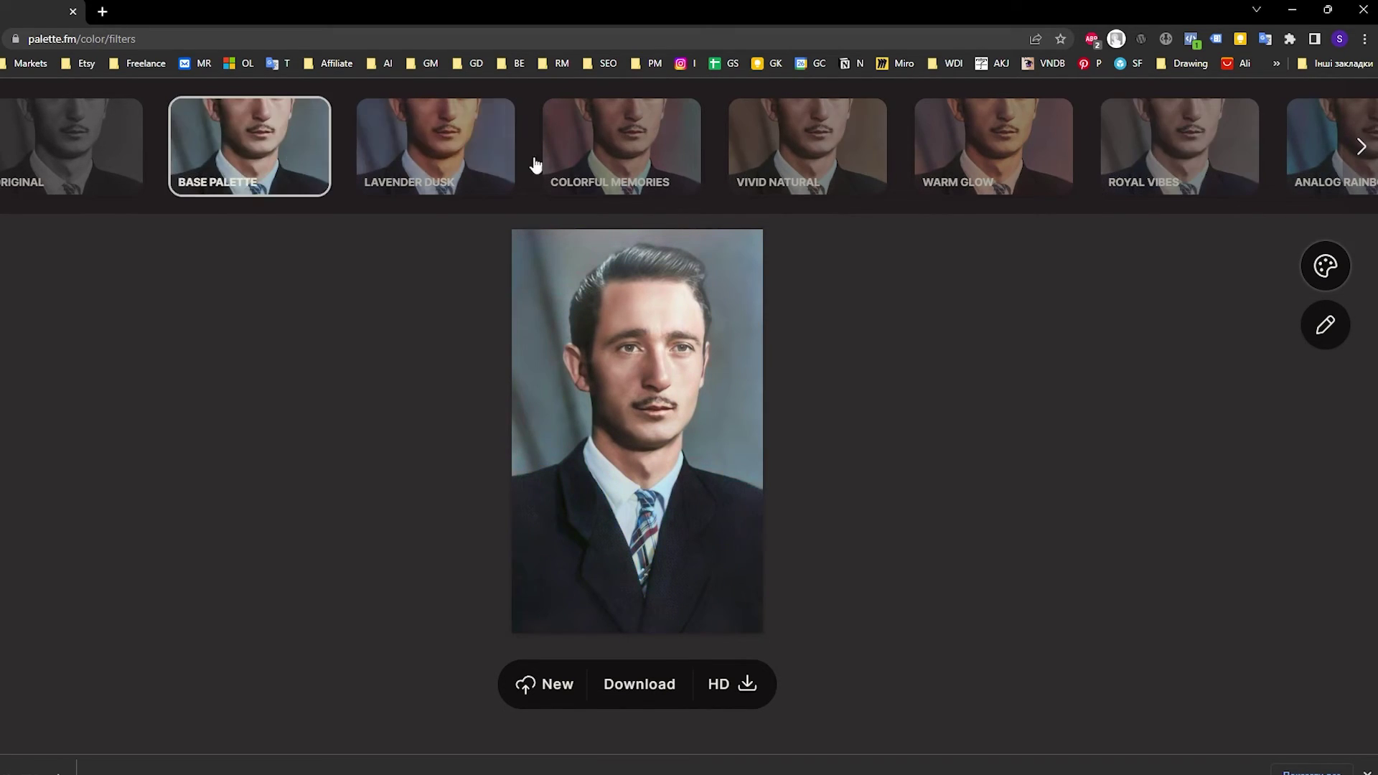
left_click(1124, 175)
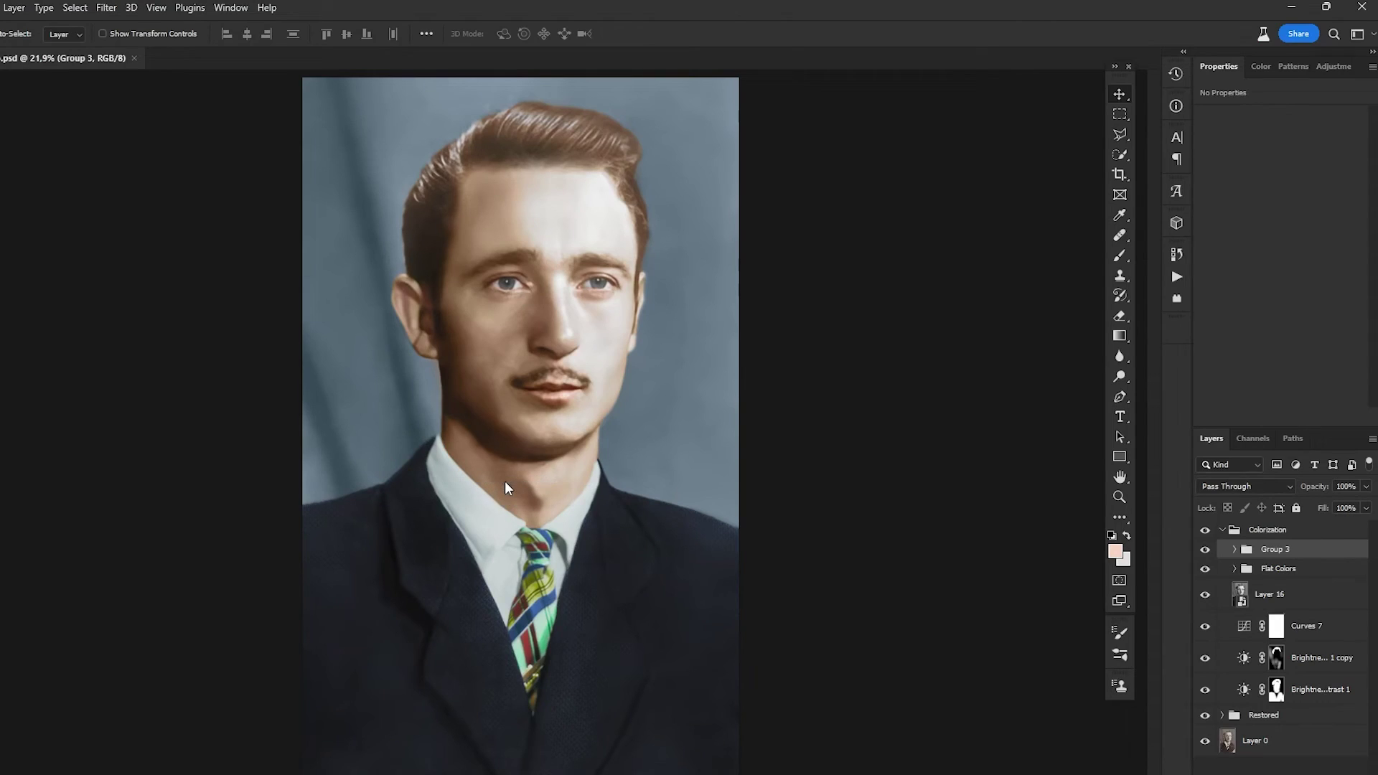
- In Photoshop, place the downloaded palette.fm image above Group 3 and scale it proportionally to 652.28% to cover the canvas
left_click_drag(505, 482, 505, 481)
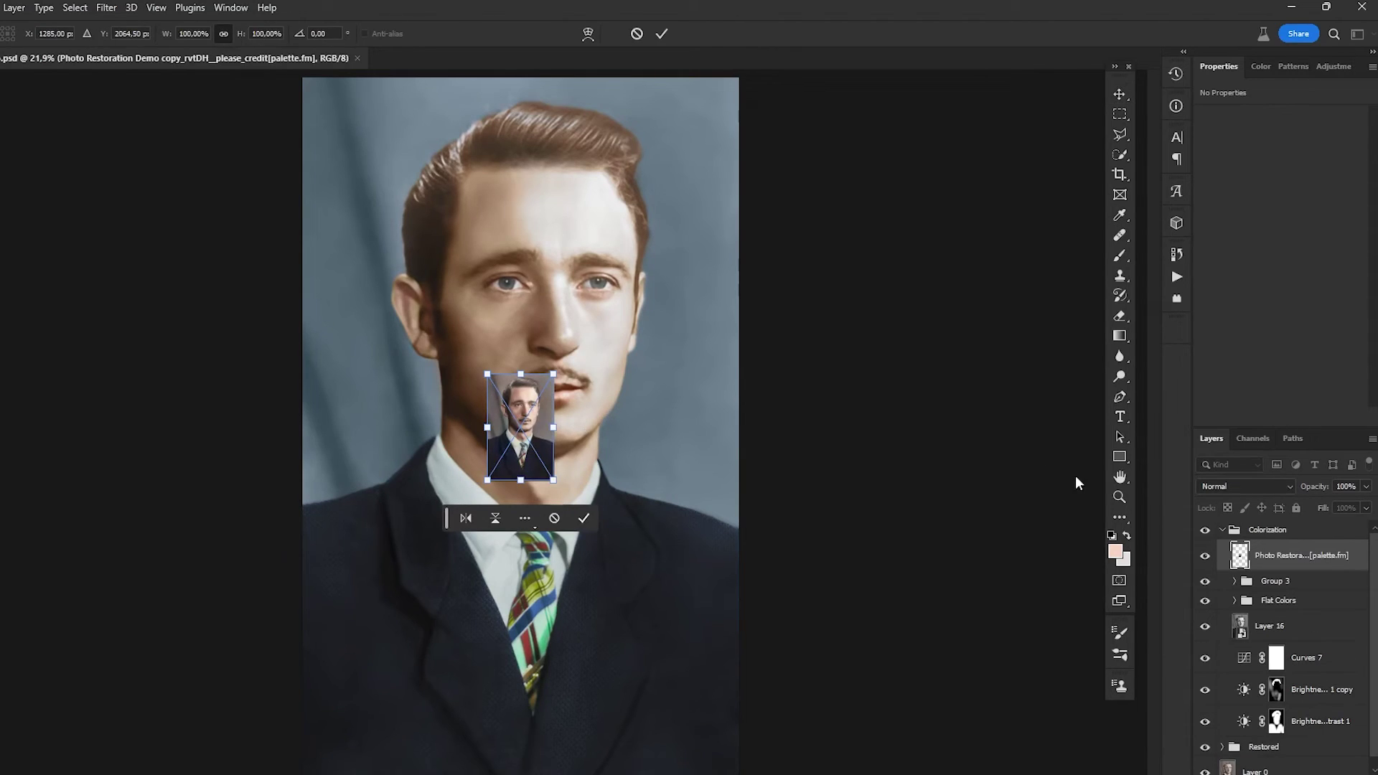
key("Return")
key("ctrl+t")
key("Return")
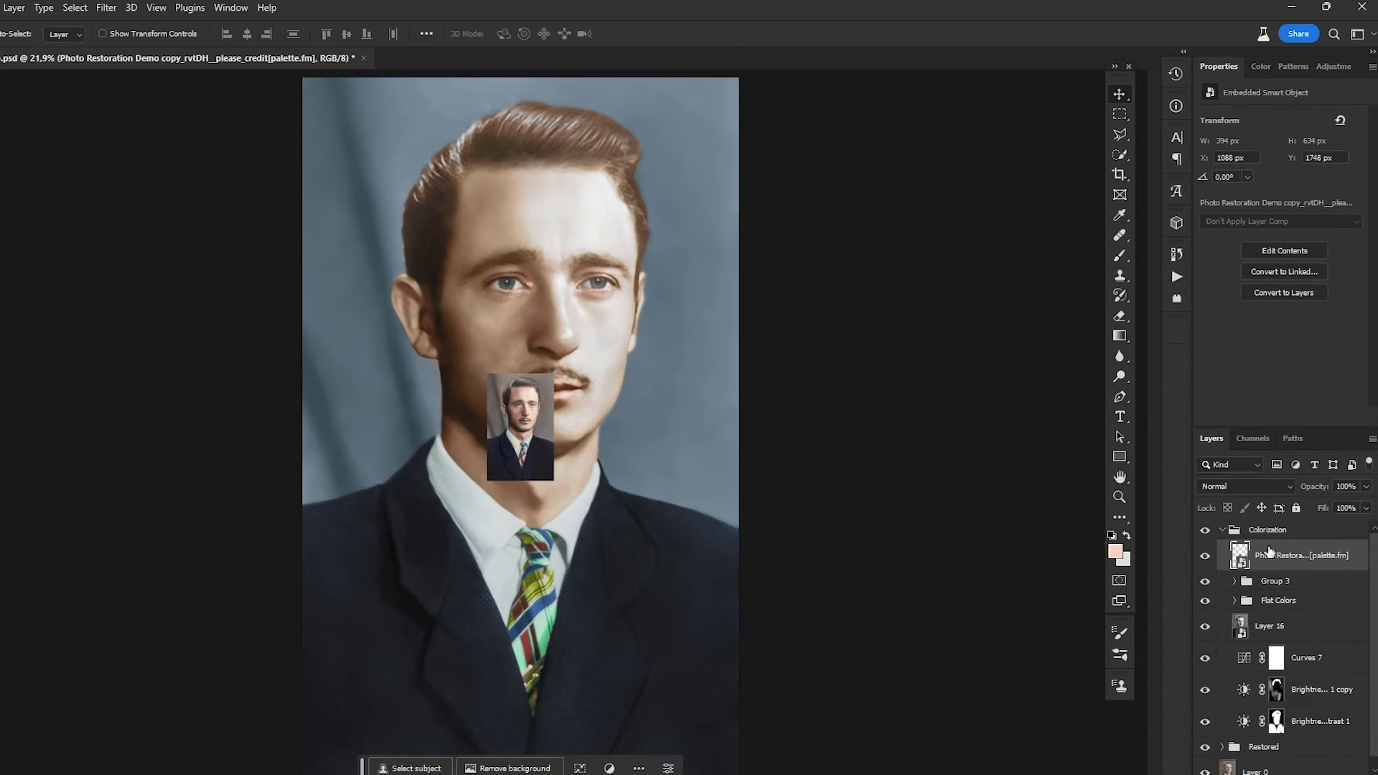
key("ctrl+t")
left_click_drag(559, 426, 744, 417)
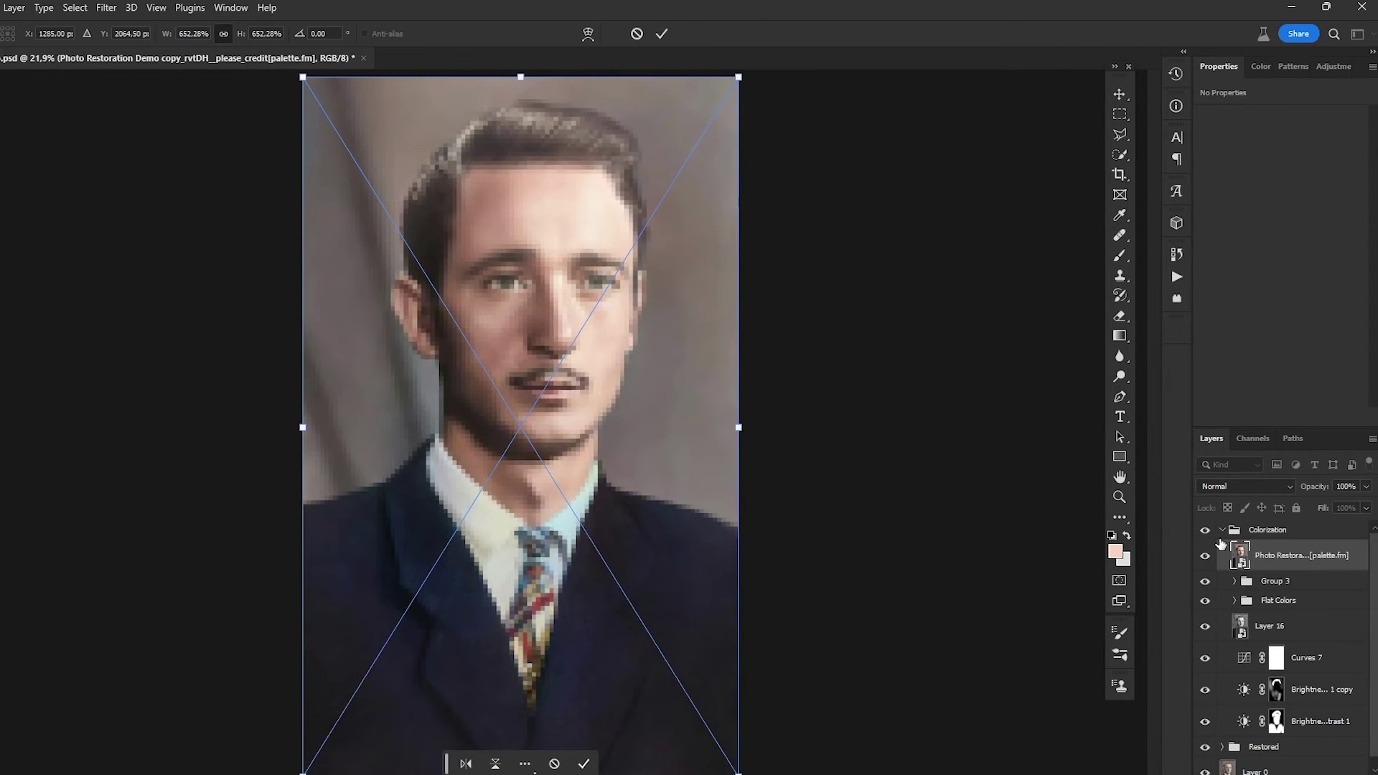
key("Return")
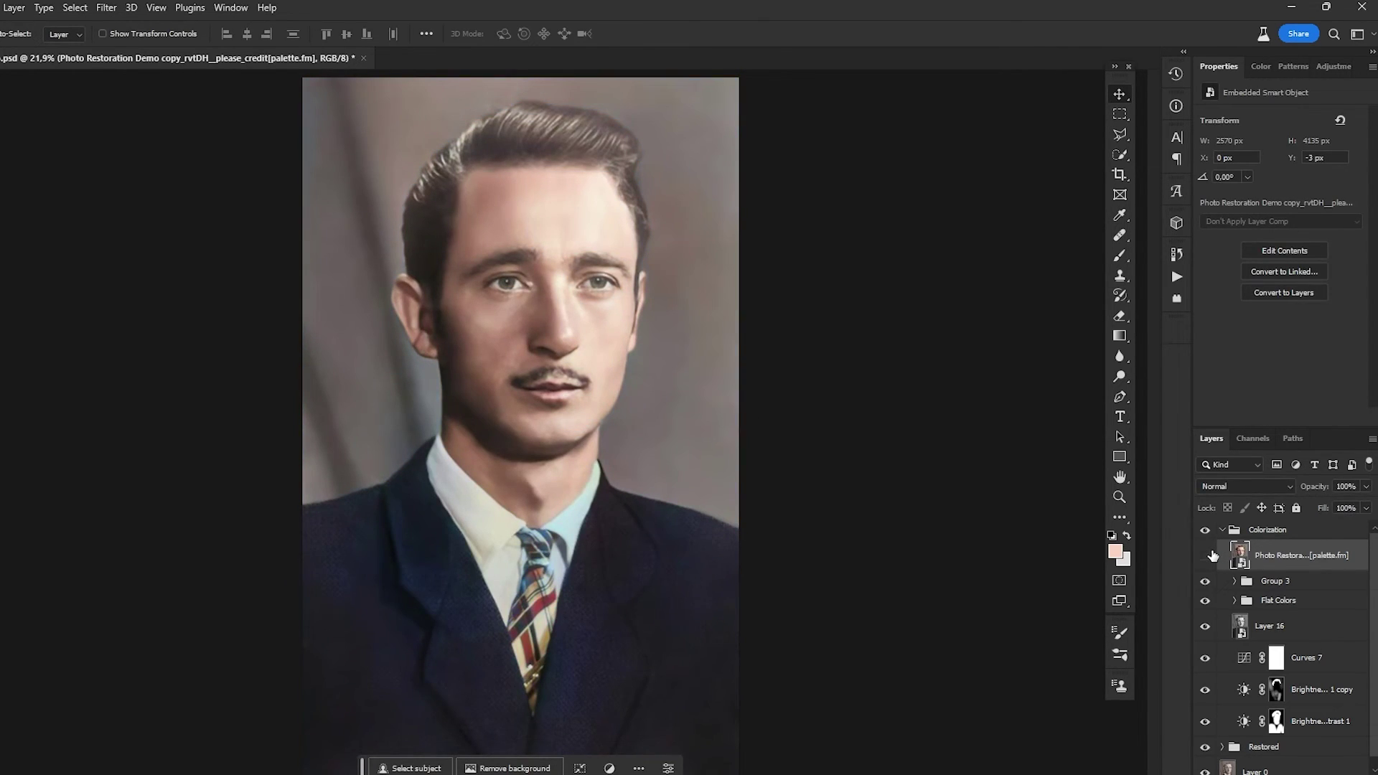
- Adjust the placed image's height to 651.74% so its upper and lower edges line up with the canvas
key("ctrl+t")
scroll(480, 586, "up", 5)
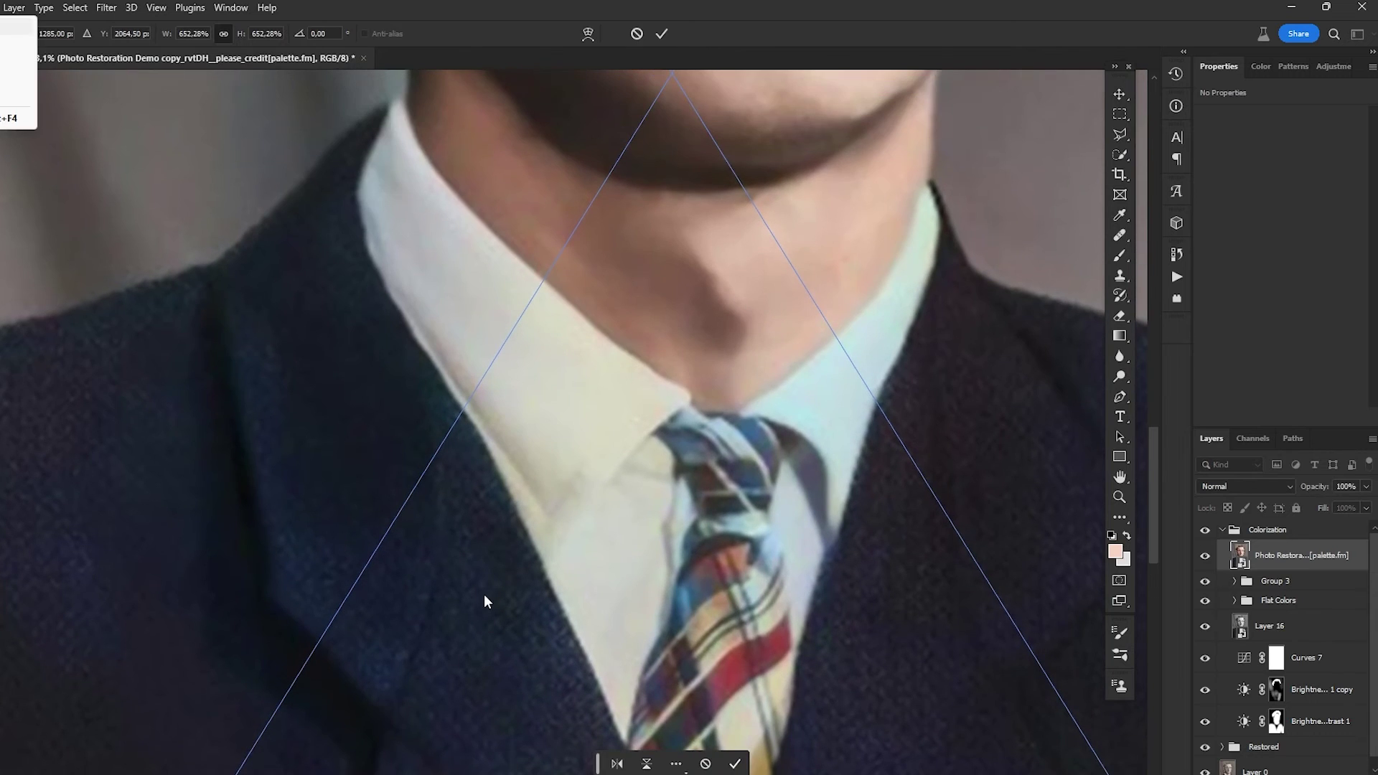
left_click_drag(471, 600, 566, 440)
scroll(490, 240, "up", 3)
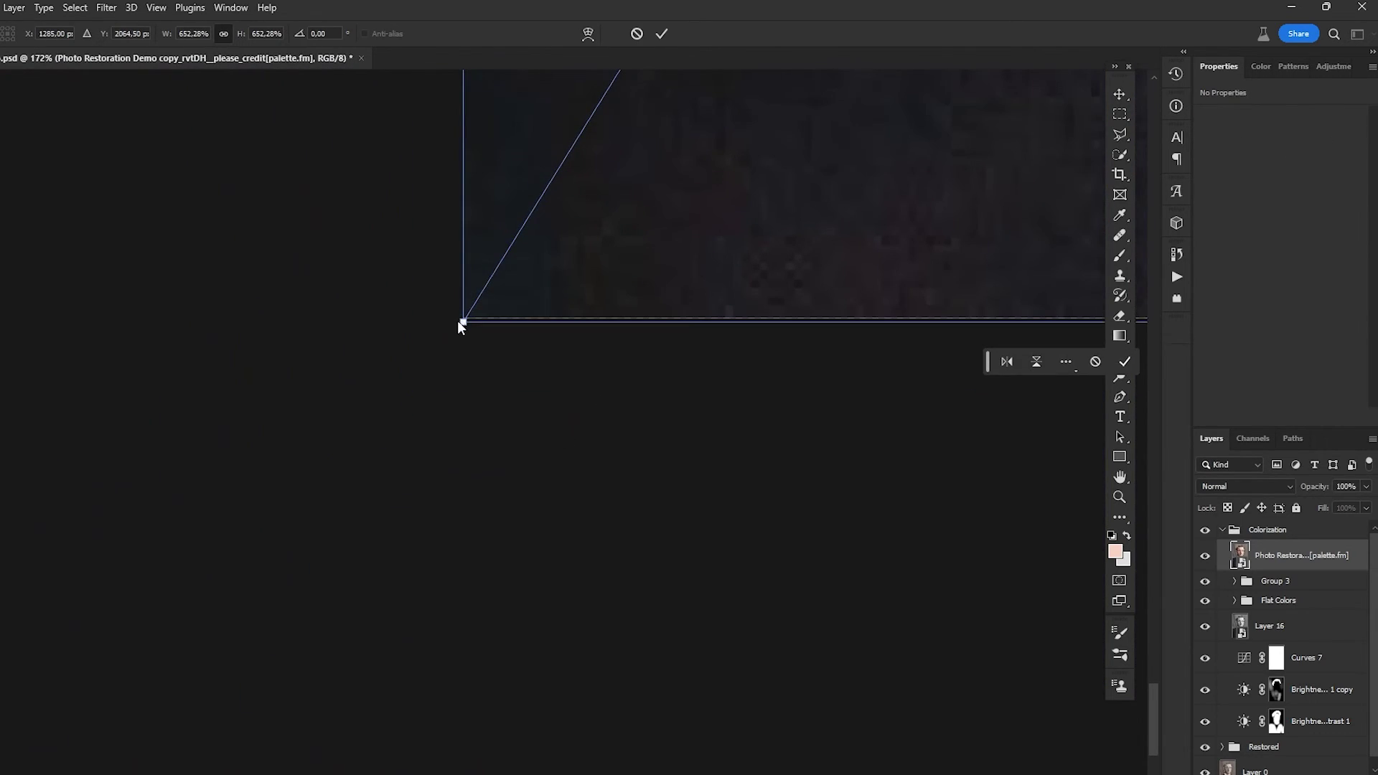
left_click_drag(464, 320, 464, 319)
left_click_drag(575, 256, 593, 625)
left_click_drag(803, 393, 581, 655)
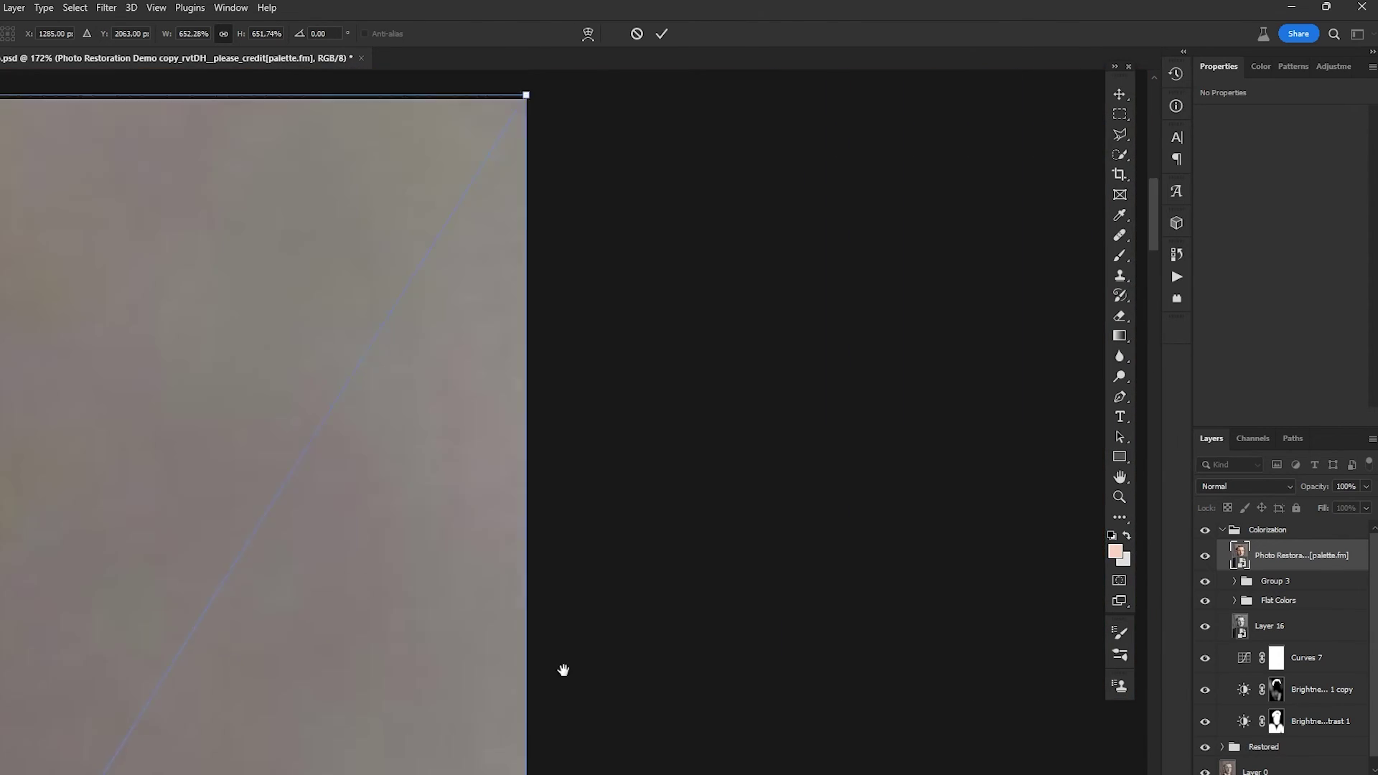
left_click_drag(329, 600, 330, 609)
key("Return")
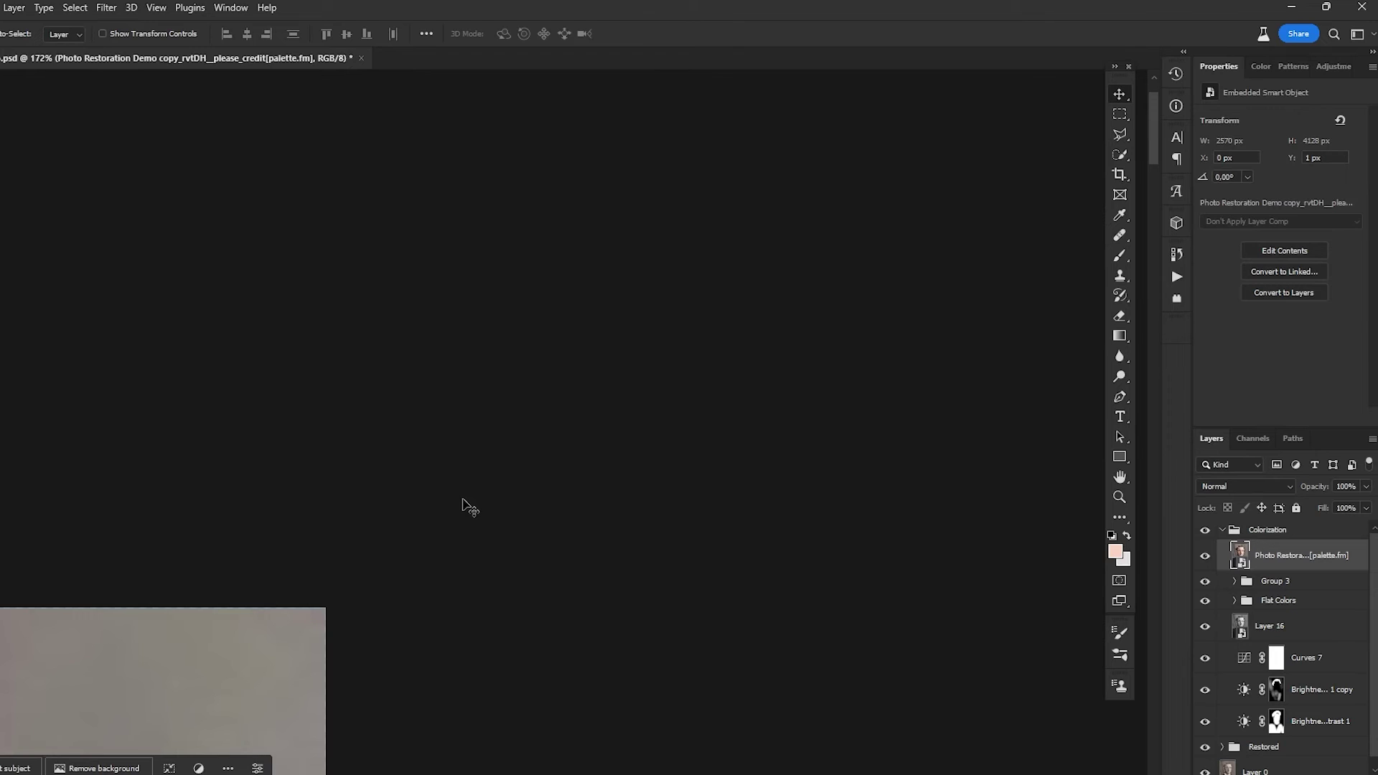
key("ctrl+0")
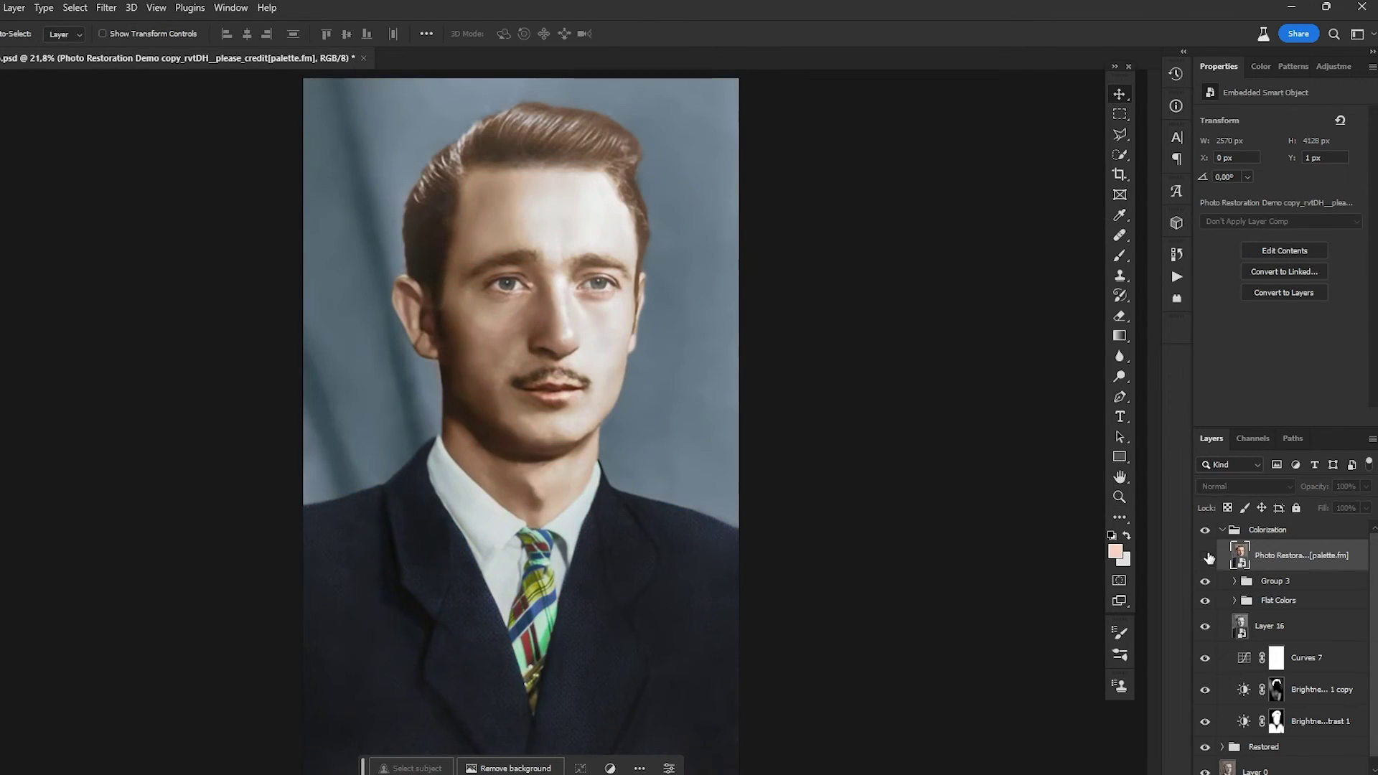
- Set the placed palette.fm layer's blending mode to Color and inspect the face, collar and tie
scroll(431, 251, "up", 3)
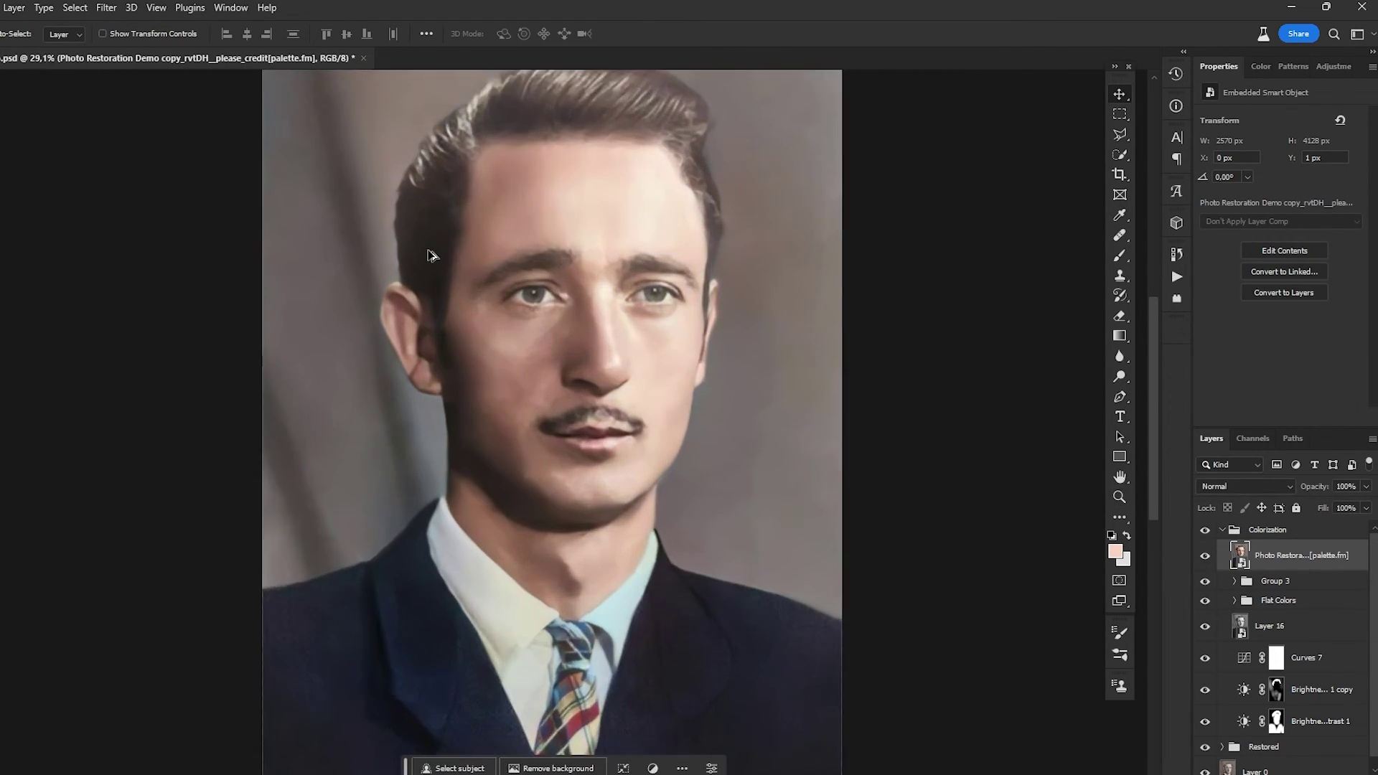
left_click(1263, 487)
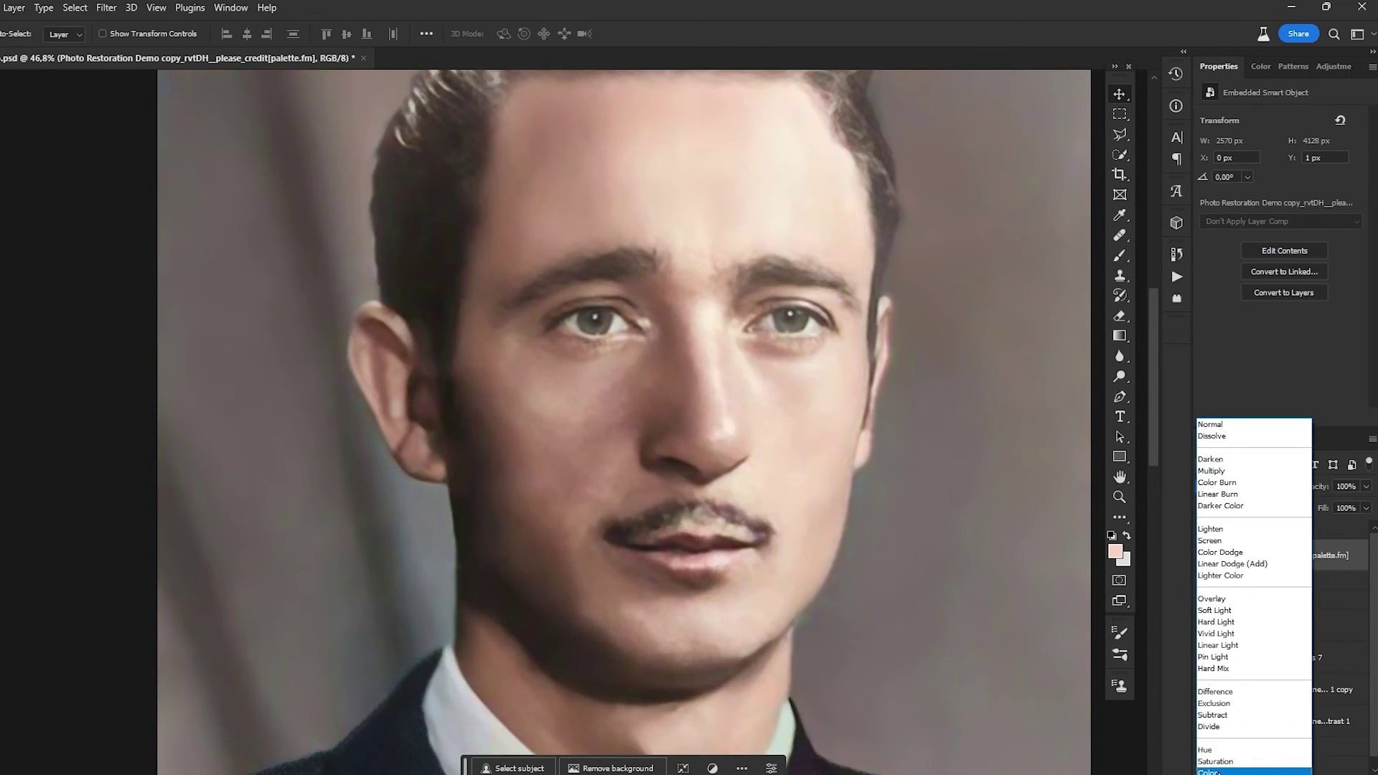
left_click(1250, 753)
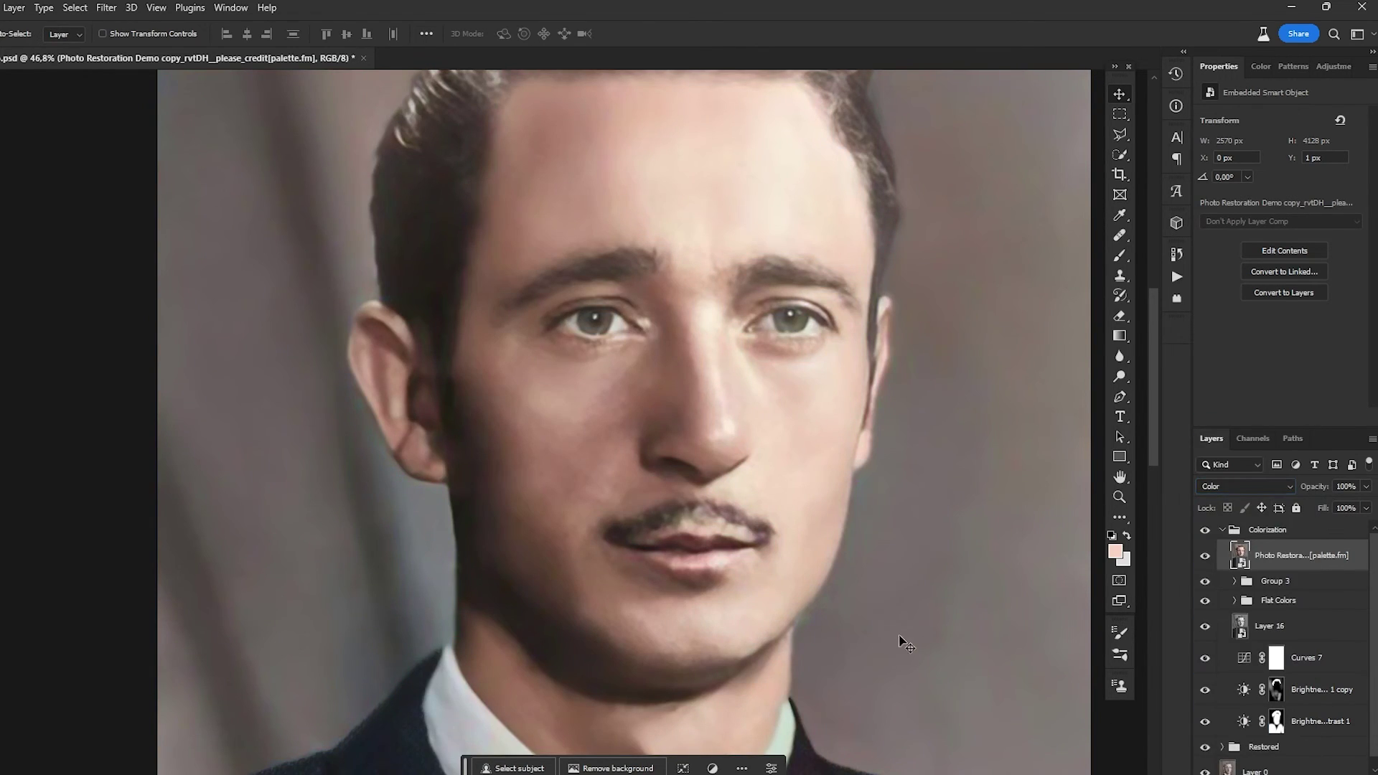
scroll(894, 631, "down", 3)
left_click_drag(889, 529, 761, 432)
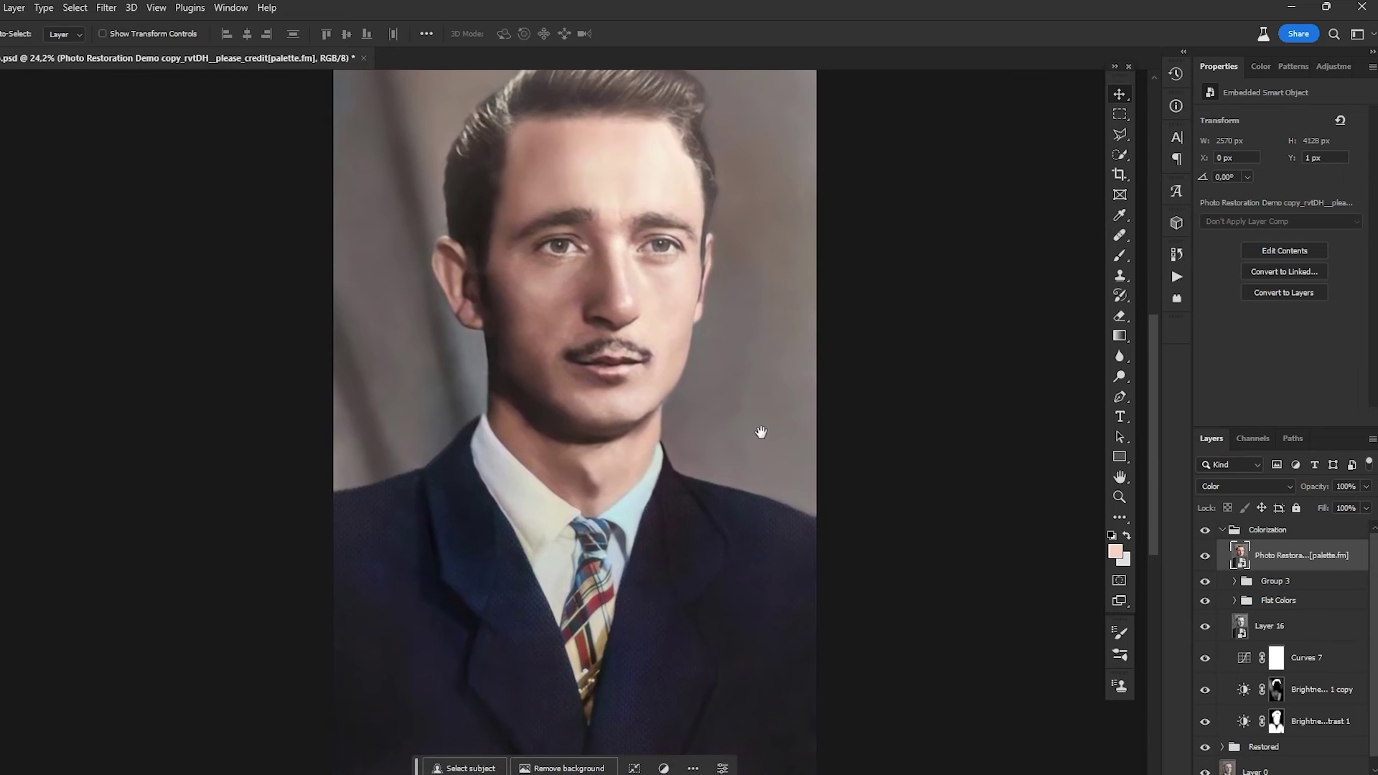
scroll(608, 672, "up", 3)
left_click_drag(751, 639, 865, 468)
scroll(688, 528, "down", 2)
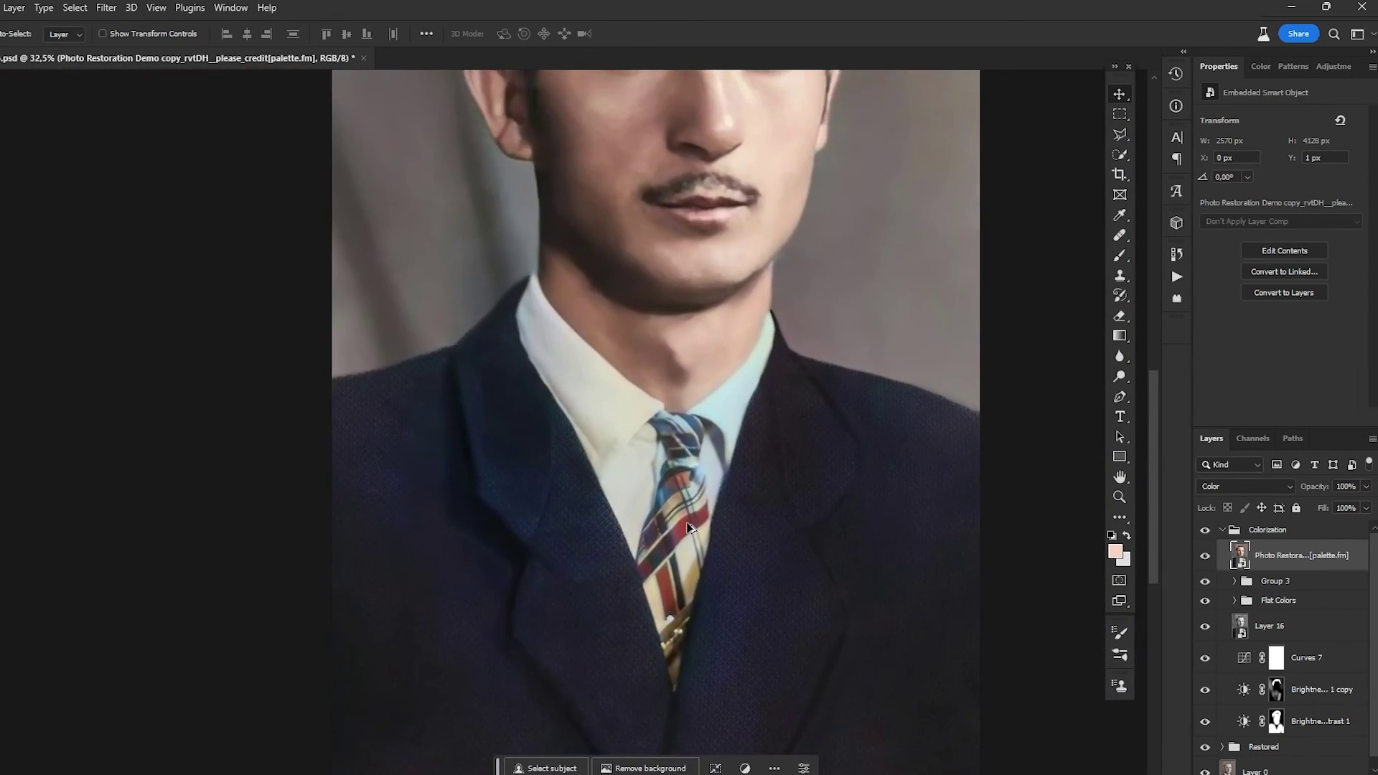
scroll(688, 527, "down", 1)
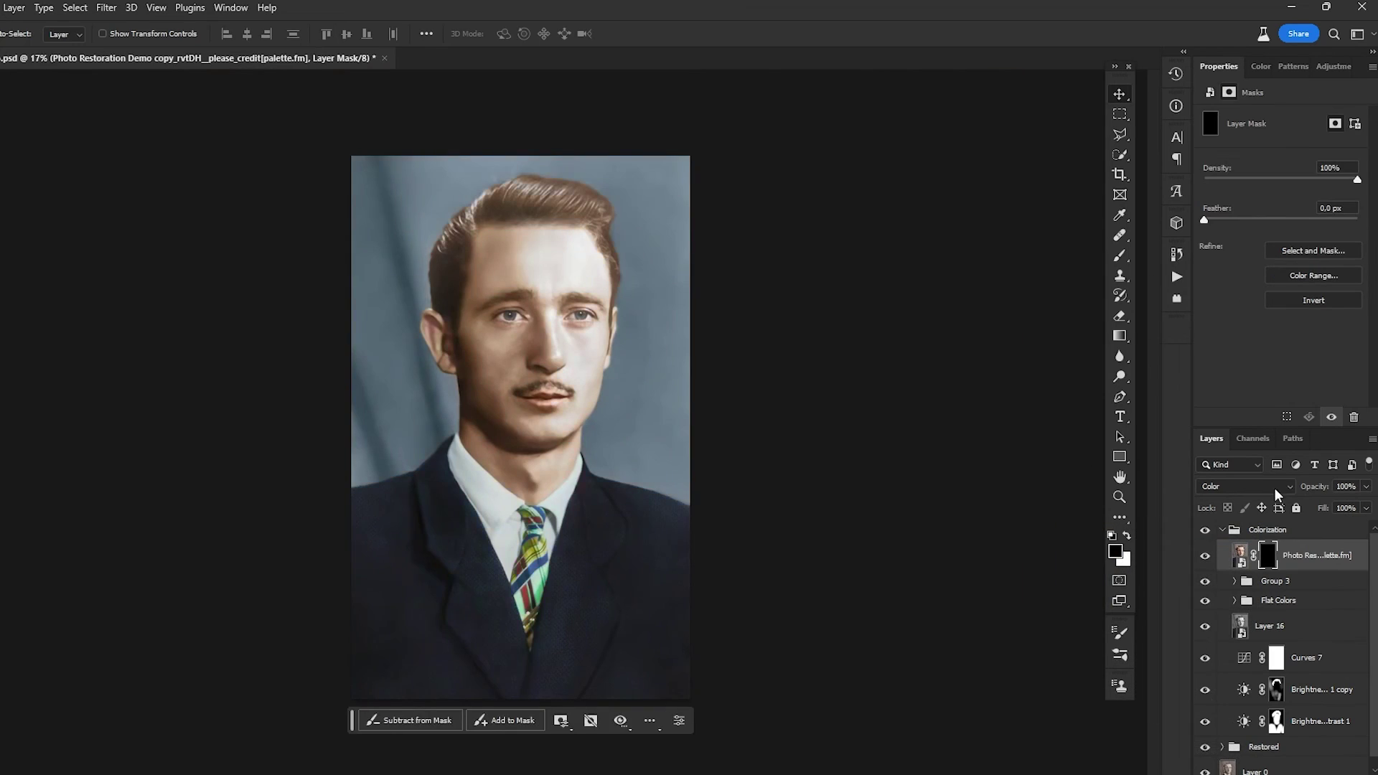
- Paint on the palette.fm layer's mask to reveal its colors over the hair, forehead, eyes and face
scroll(468, 463, "up", 2)
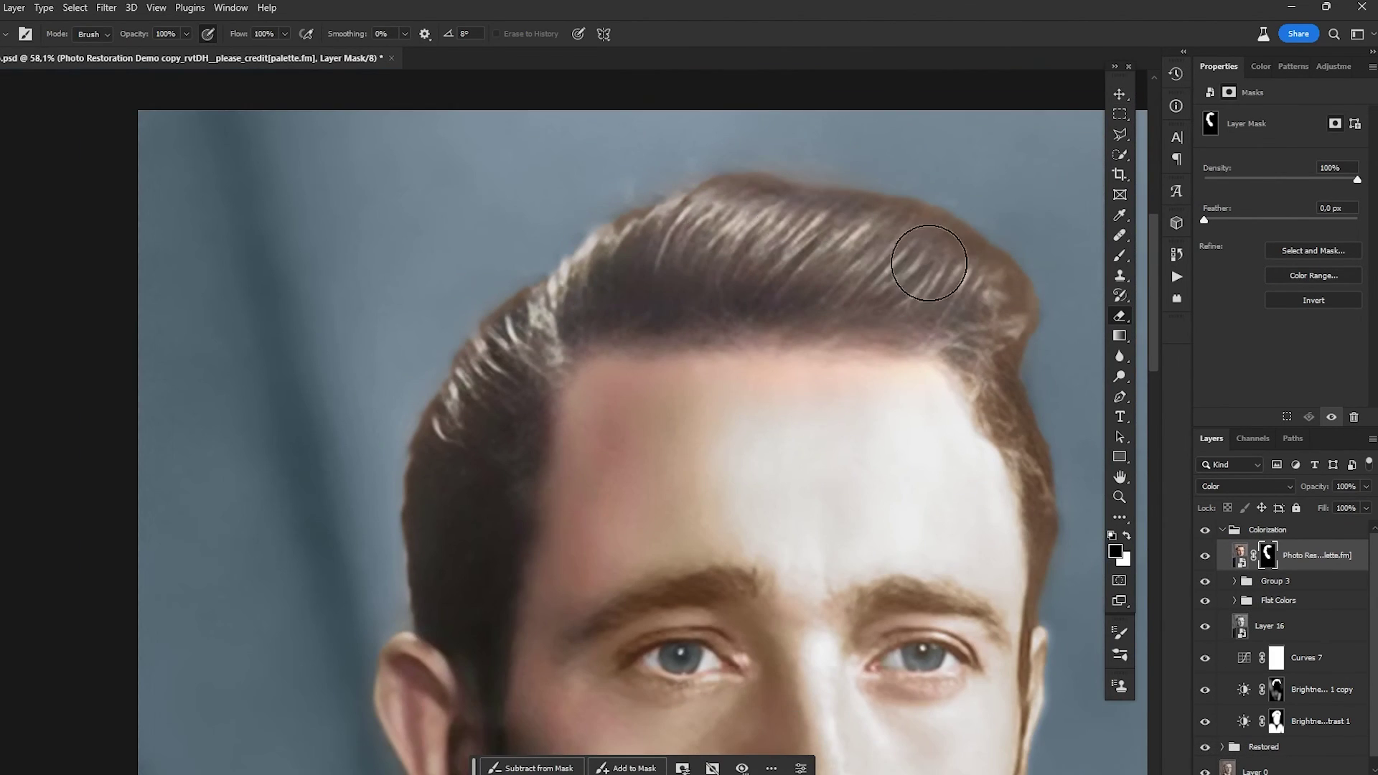
scroll(929, 263, "down", 4)
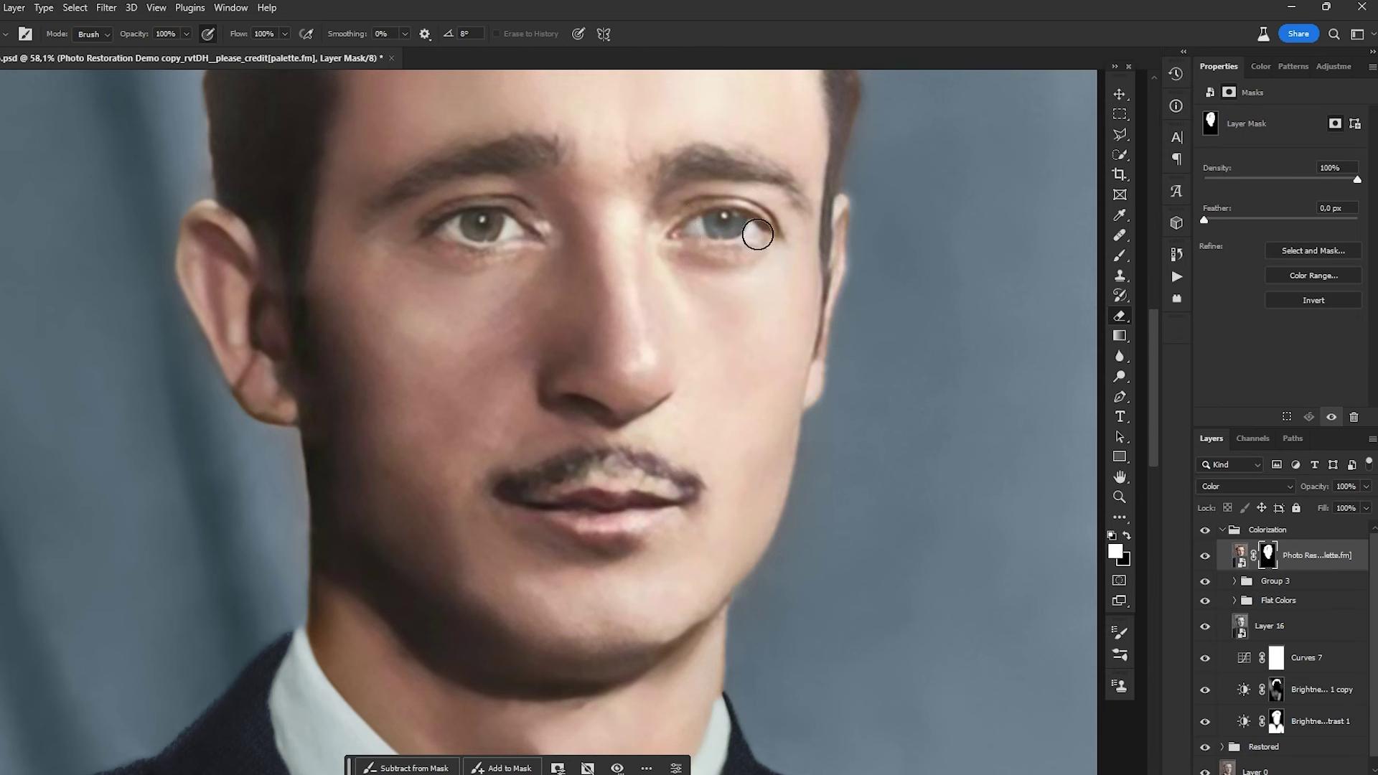
key("x")
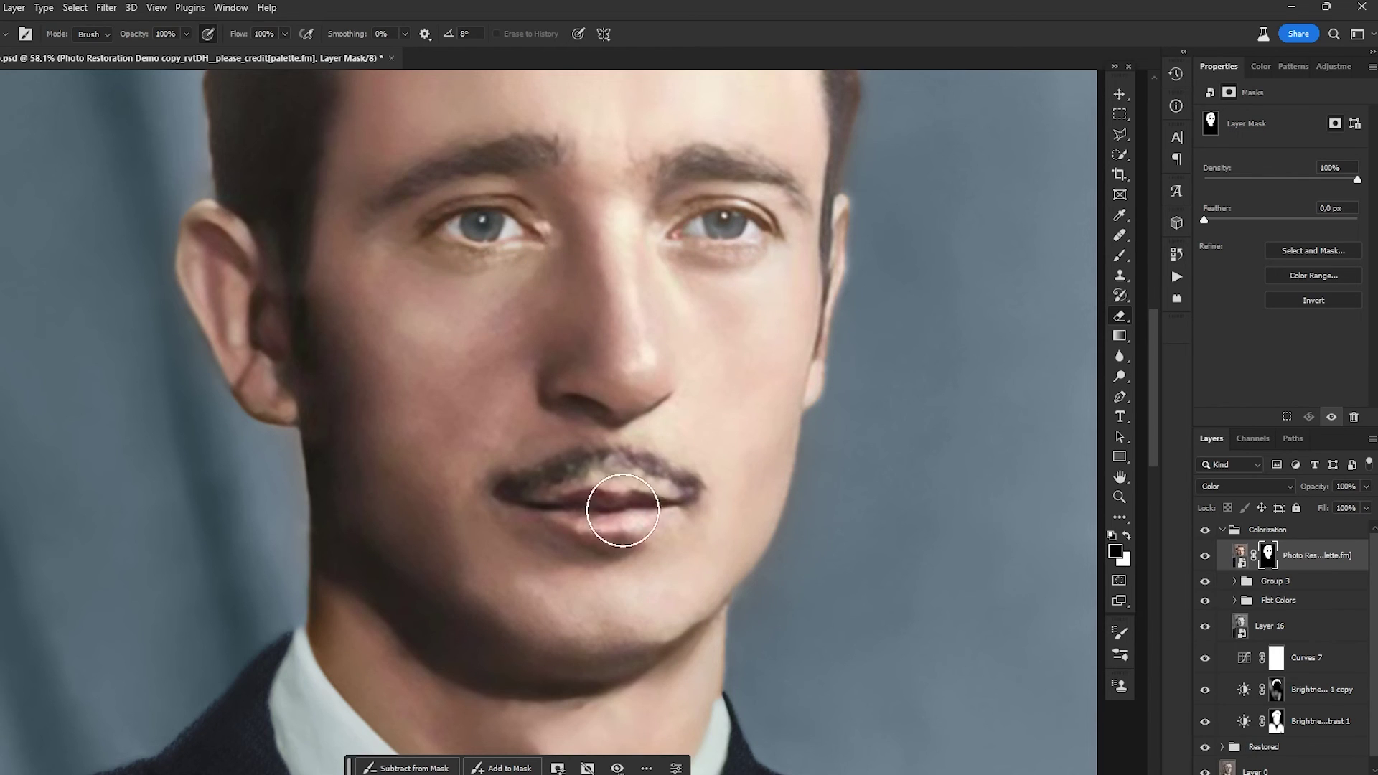
scroll(674, 323, "down", 5)
scroll(618, 359, "up", 5)
scroll(854, 429, "down", 1)
mouse_move(897, 201)
left_mouse_down()
mouse_move(801, 215)
mouse_move(763, 294)
left_mouse_up()
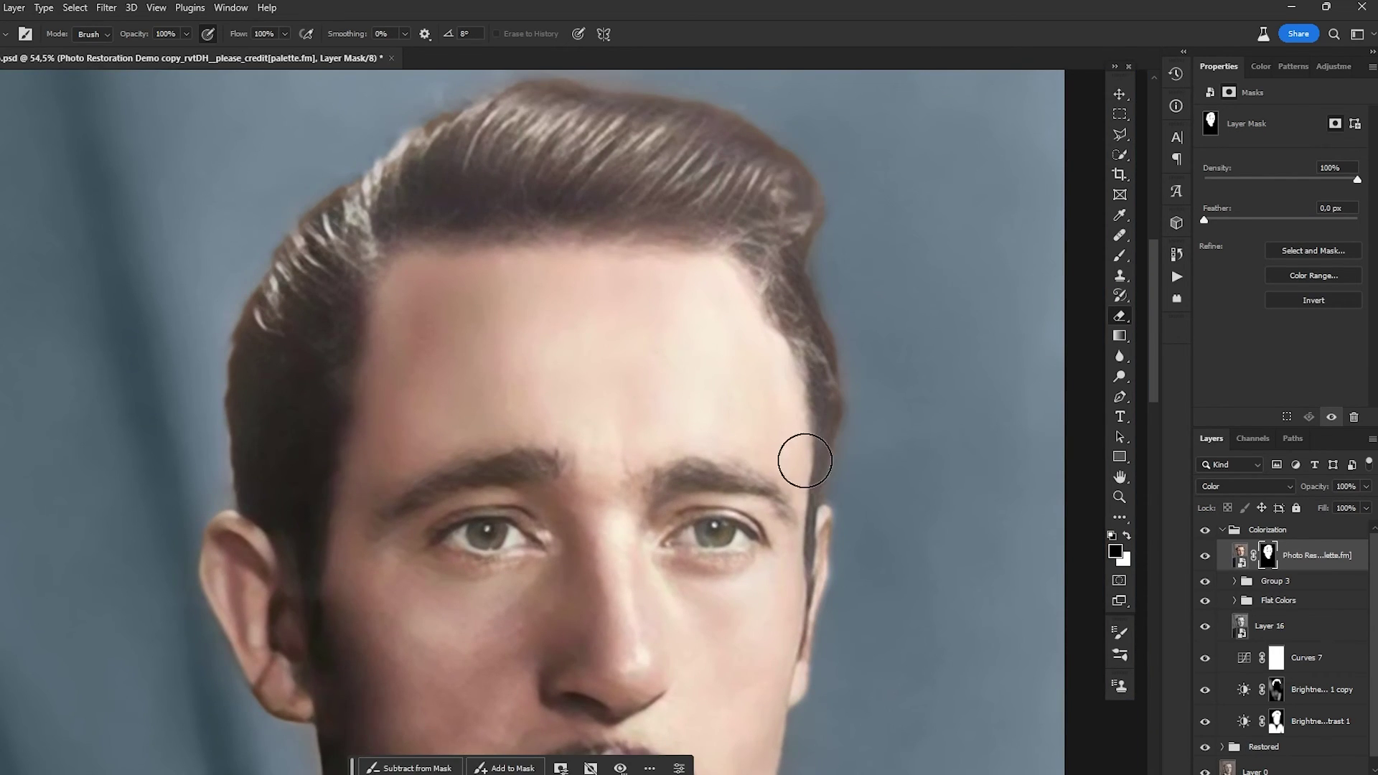
- Refine the mask along the jaw and neck, lower the palette.fm layer's opacity to 70% and check the portrait
scroll(284, 295, "down", 5)
key("x")
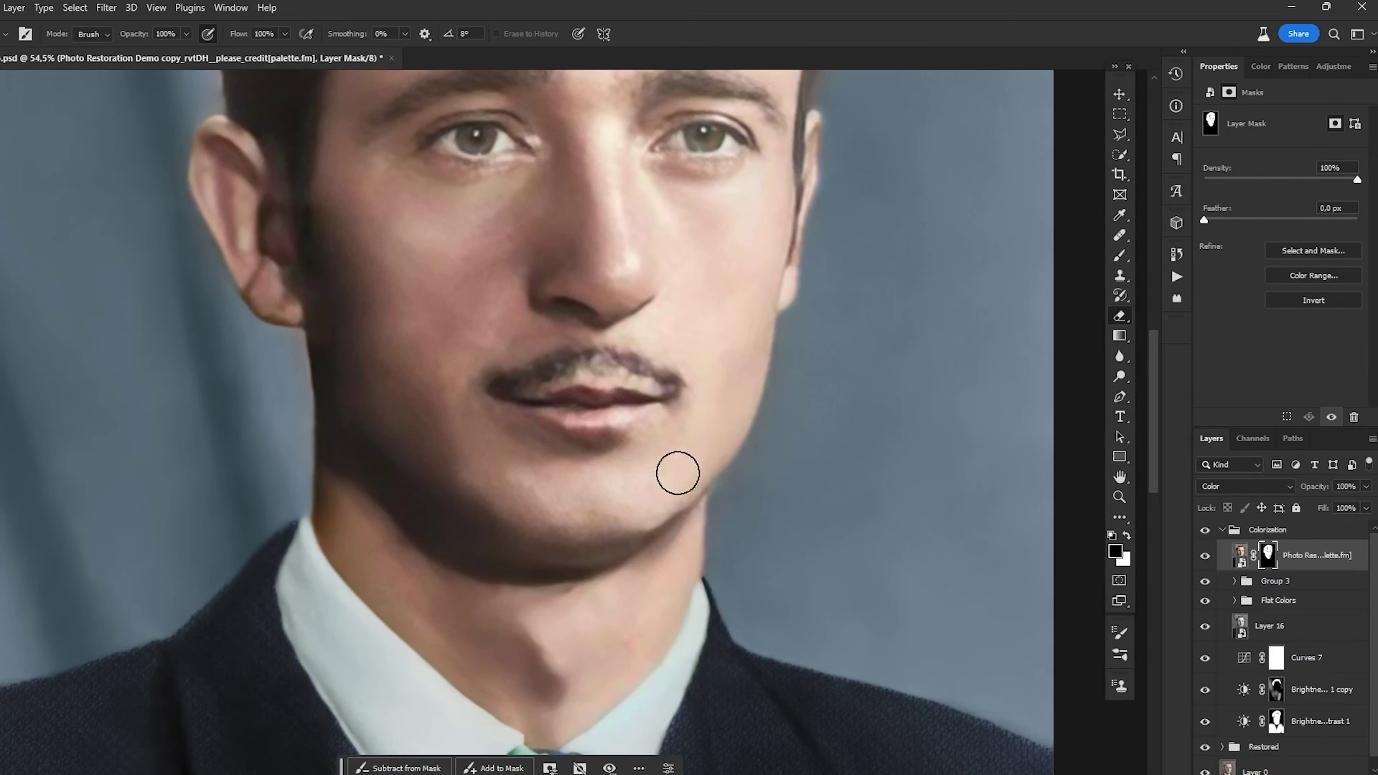
scroll(915, 443, "down", 3)
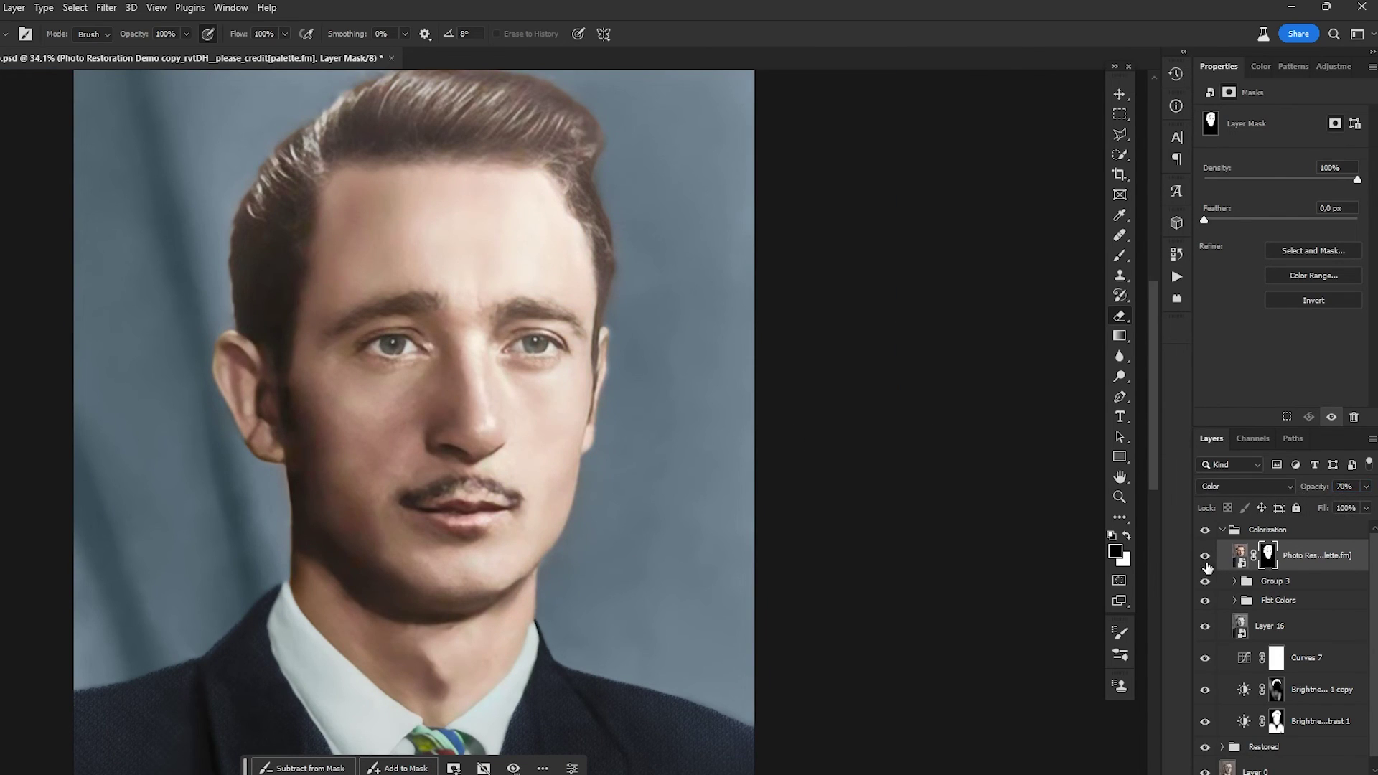
scroll(496, 390, "down", 1)
scroll(495, 390, "up", 5)
scroll(859, 394, "down", 8)
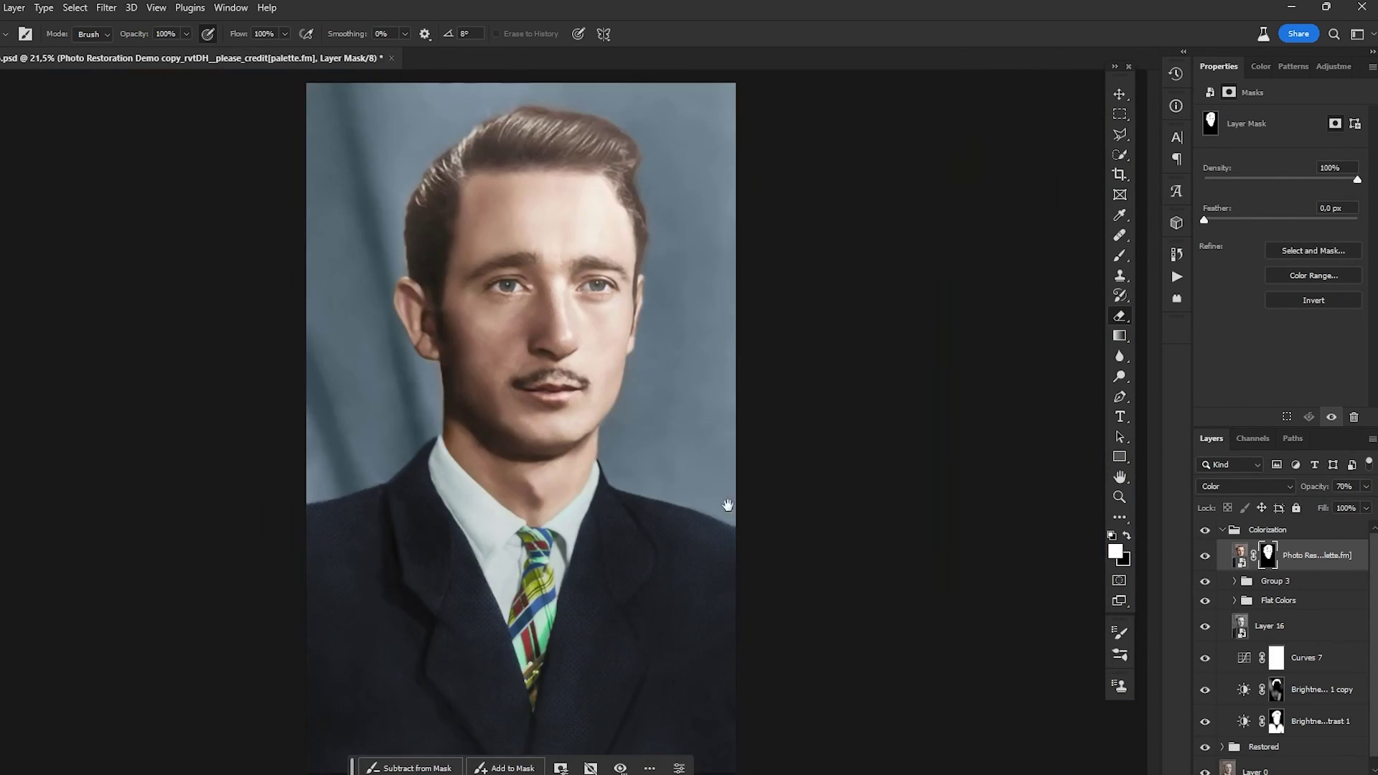
- Duplicate the masked palette.fm layer, delete the copy's layer mask and move the copy to the top of the stack
left_click(1239, 559)
key("ctrl+j")
right_click(1268, 554)
left_click(1274, 583)
left_click_drag(1261, 558, 1260, 540)
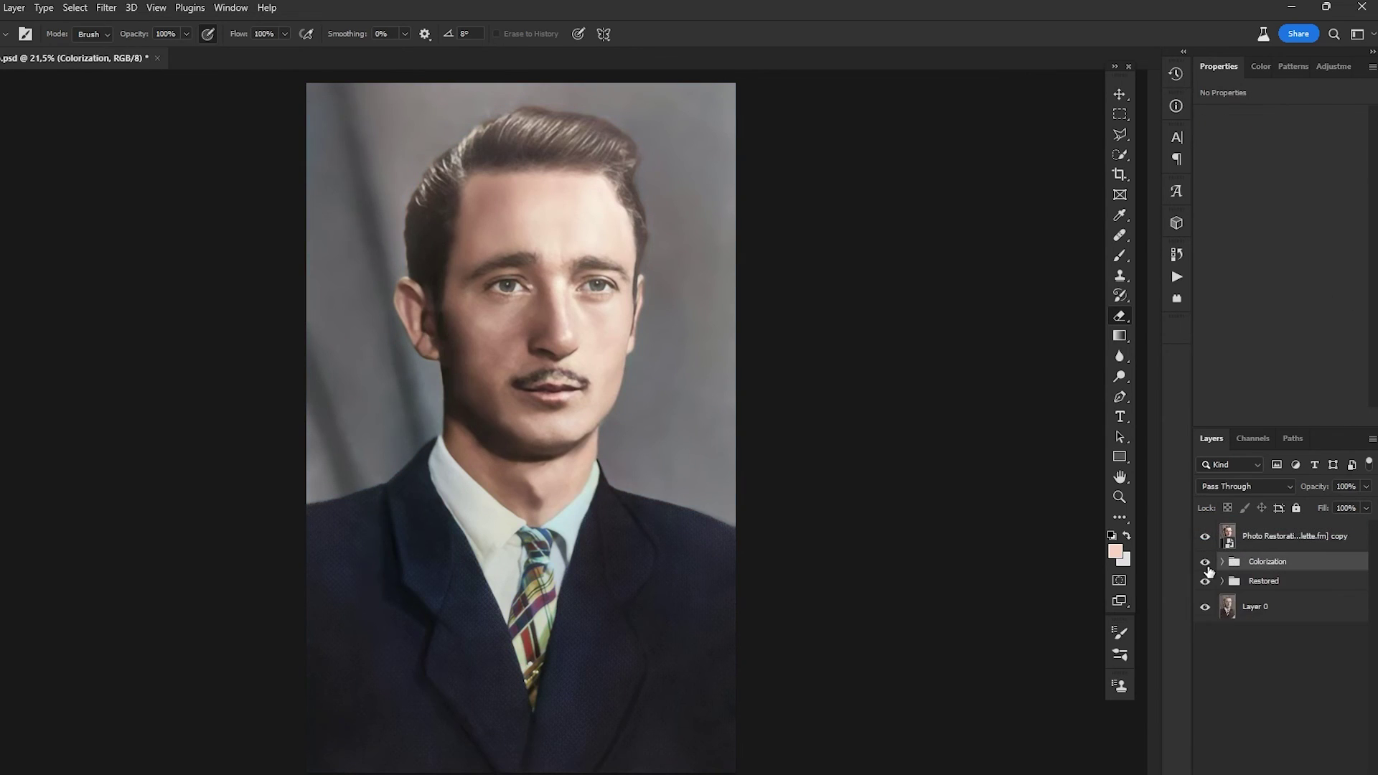
- Group the masked palette.fm layer down through Brightness/Contrast 1 as "Manually + AI" and the unmasked copy as "AI Only"
left_click(1312, 588)
scroll(1307, 700, "down", 2)
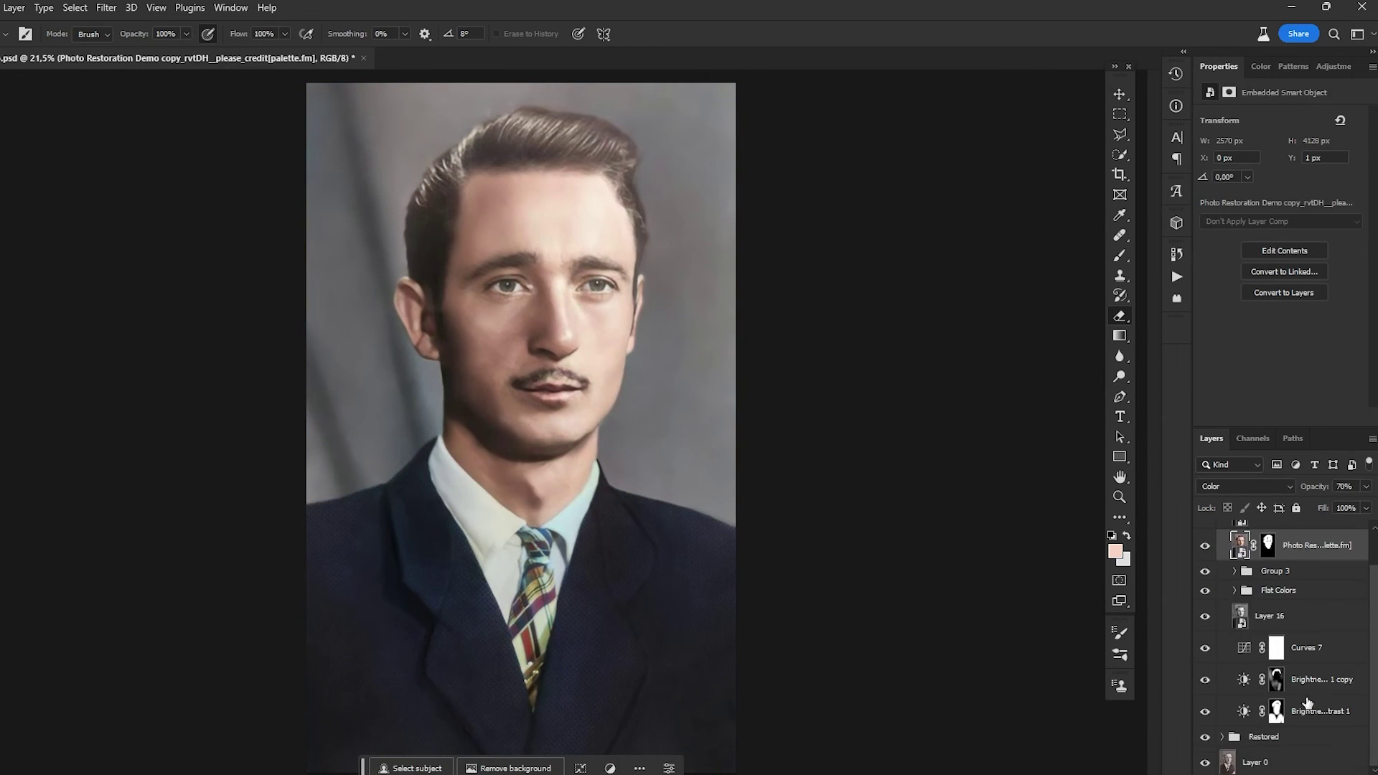
left_click(1304, 707, "shift")
key("ctrl+g")
double_click(1273, 582)
type("Manually + AI")
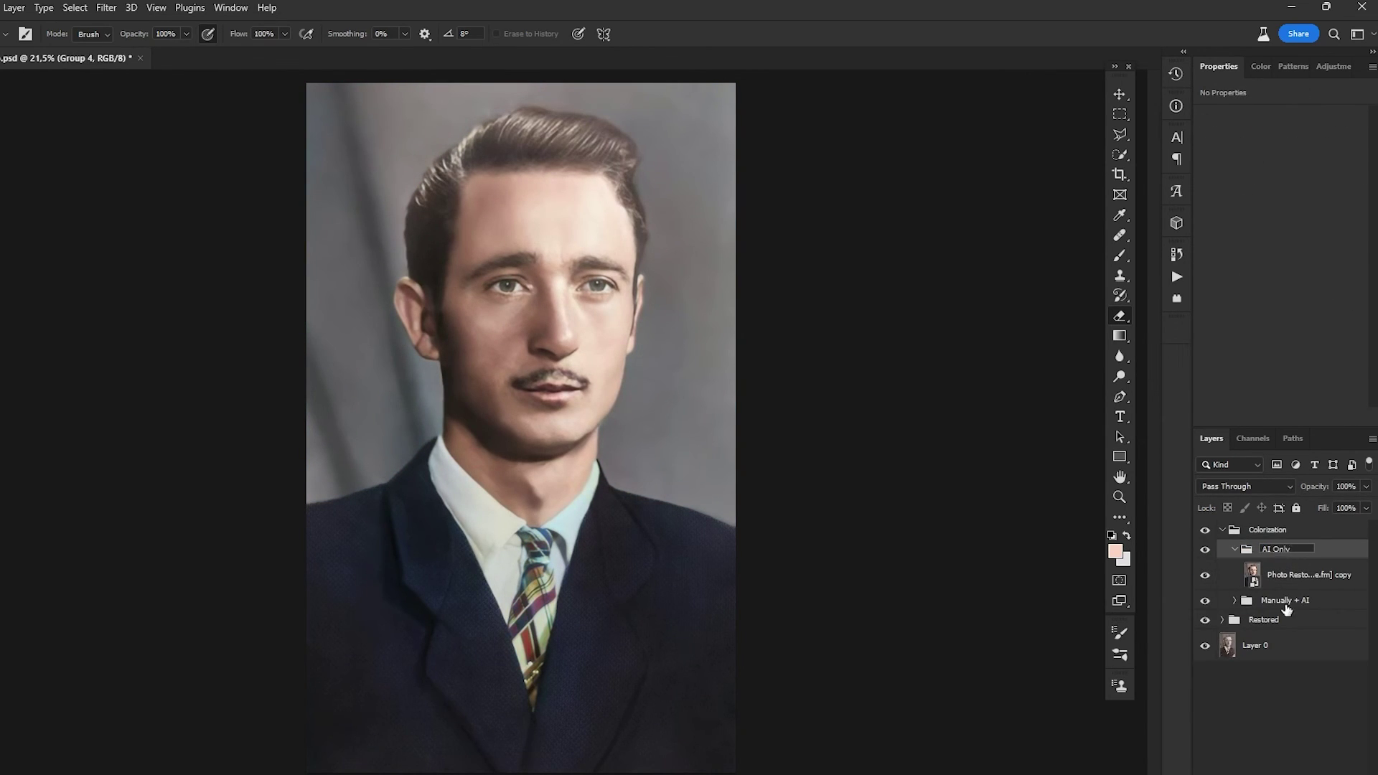
key("Return")
left_click(1234, 549)
- Hide Manually + AI and move its Layer 16, Curves and Brightness/Contrast layers into an "Adjustments" group below Colorization
left_click(1205, 569)
left_click(1233, 569)
scroll(1285, 632, "down", 2)
left_click(1299, 639)
left_click(1303, 730, "shift")
key("ctrl+g")
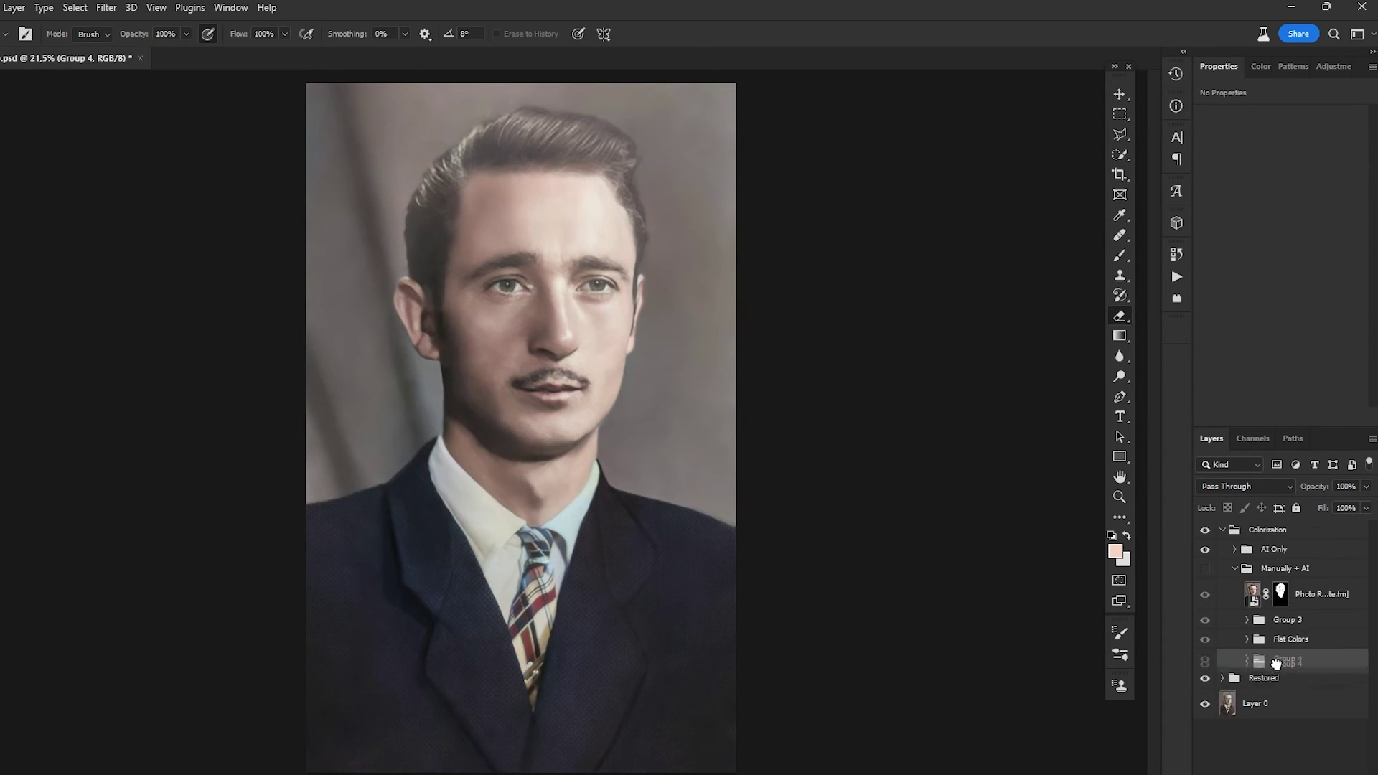
left_click_drag(1273, 662, 1294, 671)
left_click(1234, 569)
double_click(1267, 588)
type("Adjustments")
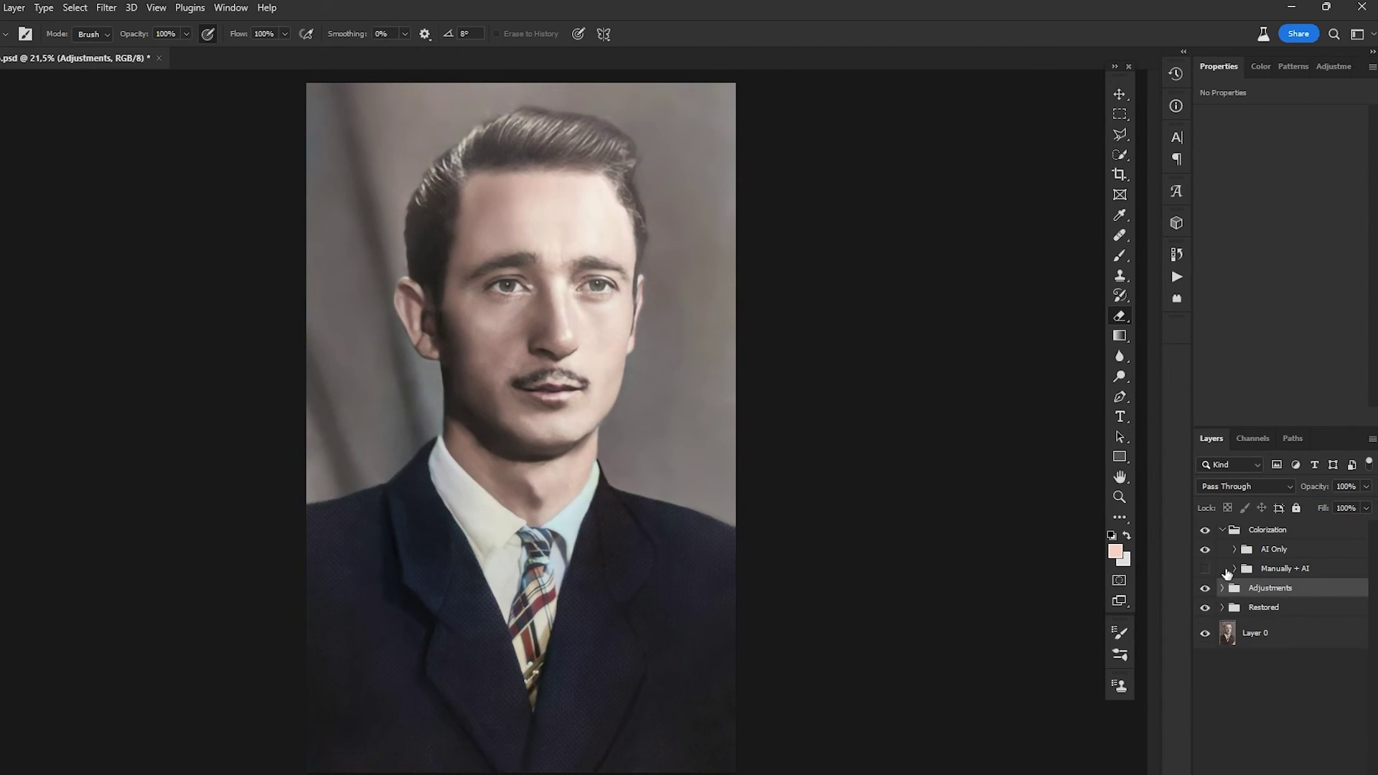
- Set the palette.fm copy in AI Only to 100% opacity and compare the portrait with and without it
left_click(1246, 487)
left_click(1213, 425)
left_click(1235, 550)
left_click(1303, 575)
left_click(1206, 576)
left_click(1206, 576)
left_click(1235, 601)
left_click(1235, 600)
- Add a new layer named "General Correction" above the palette.fm copy in the AI Only group
key("ctrl+shift+alt+n")
double_click(1293, 575)
type("General Correction")
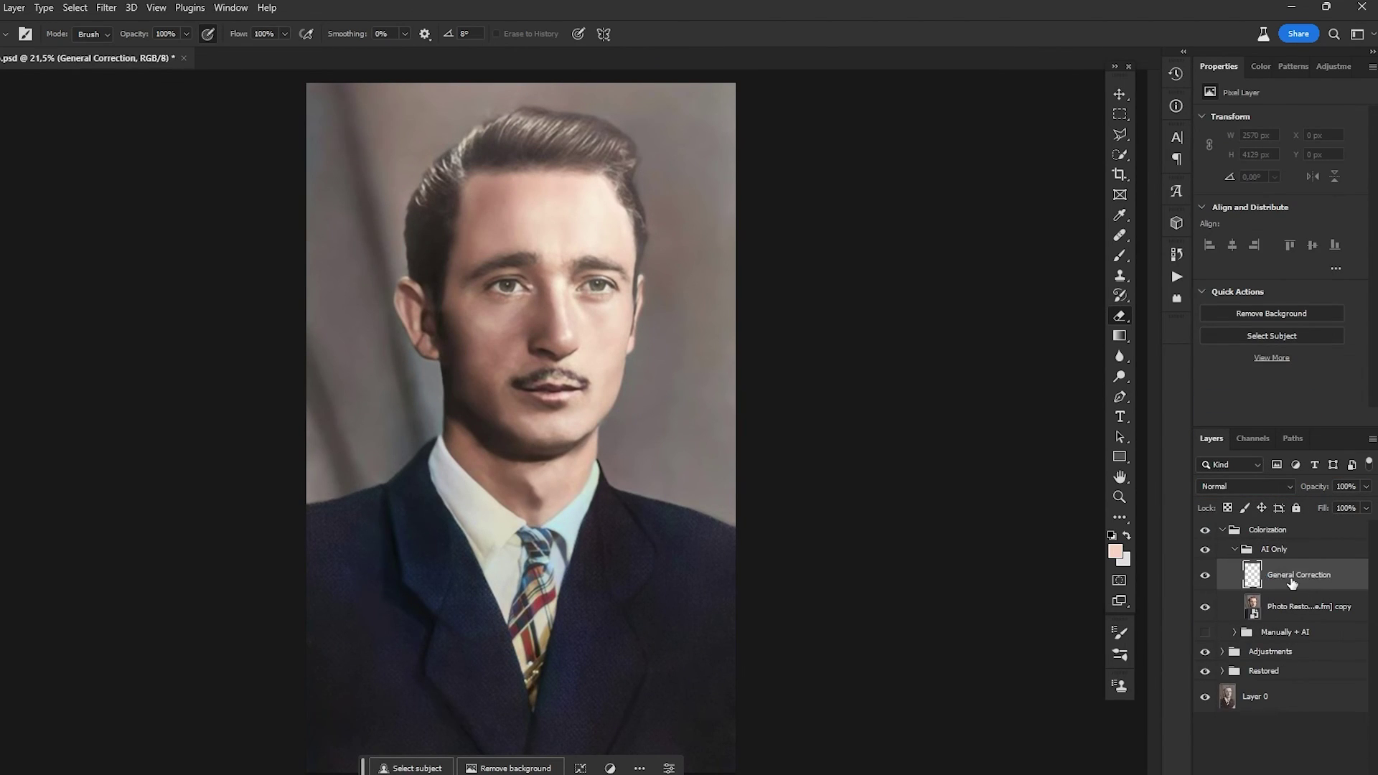
- With General Correction in Color mode, sample the suit's navy and paint over the suit's uneven color patches
left_click(507, 507, "alt")
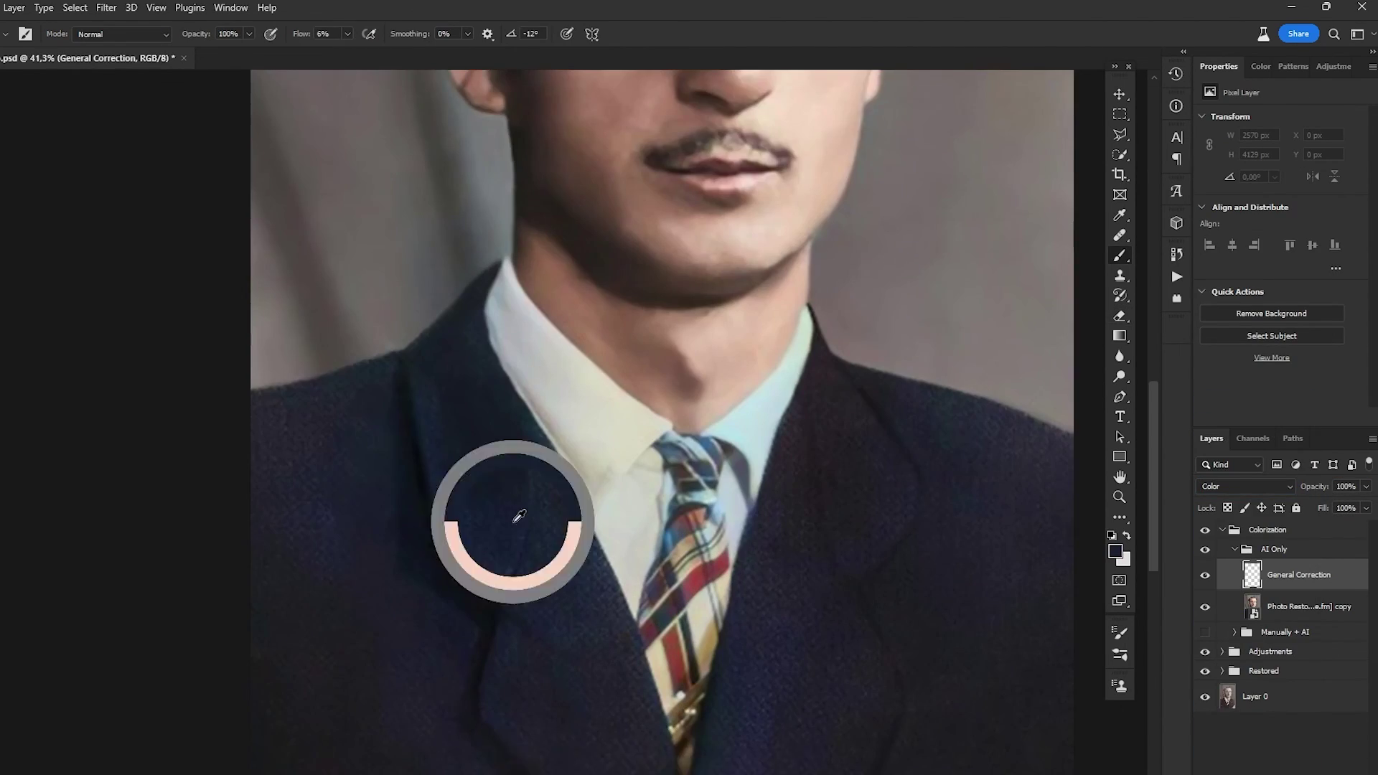
scroll(357, 578, "up", 2)
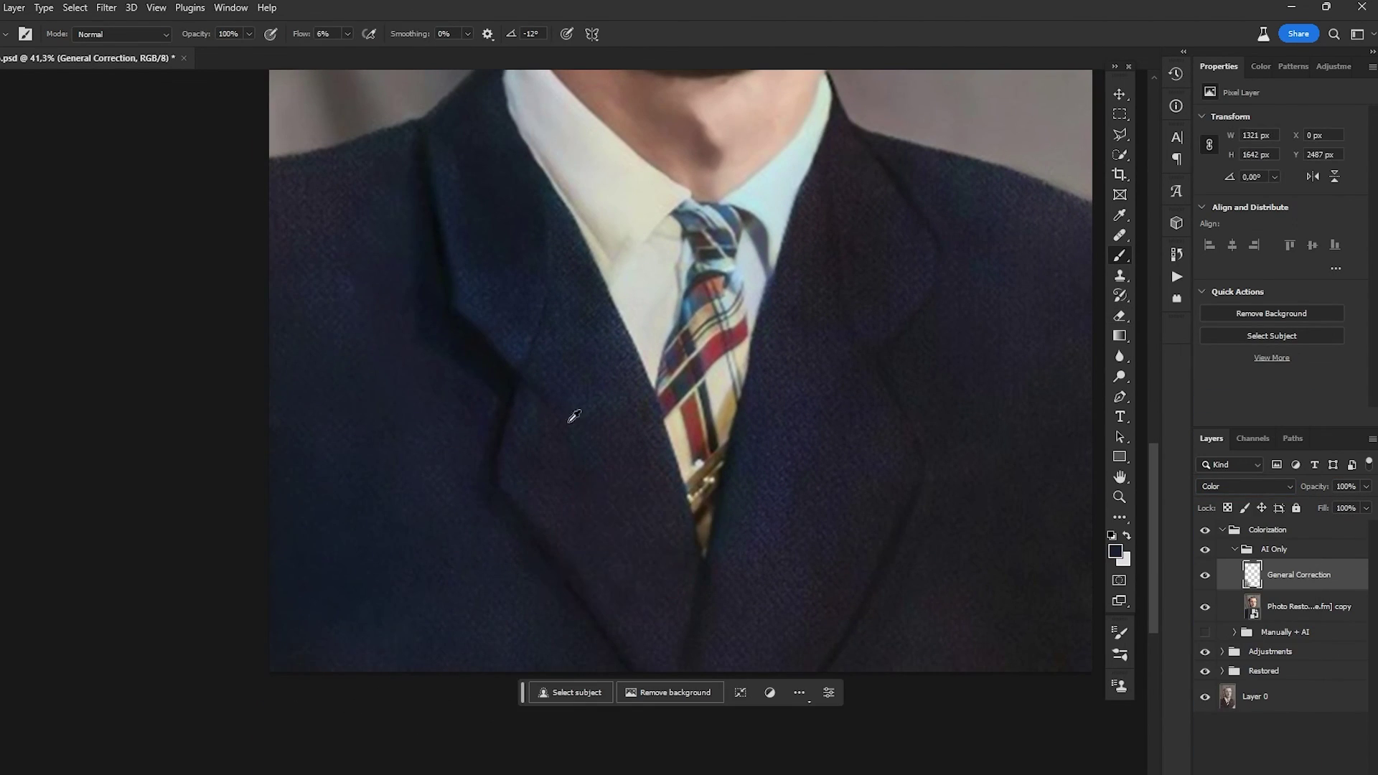
left_click_drag(366, 211, 359, 237)
left_click_drag(795, 420, 636, 361)
scroll(531, 323, "up", 3)
left_click_drag(628, 431, 536, 468)
left_click(631, 580, "alt")
- Compare the tie and shirt with and without the palette.fm copy, and change the AI Only group's blending mode
left_click(1286, 614)
left_click(1209, 601)
left_click(1208, 602)
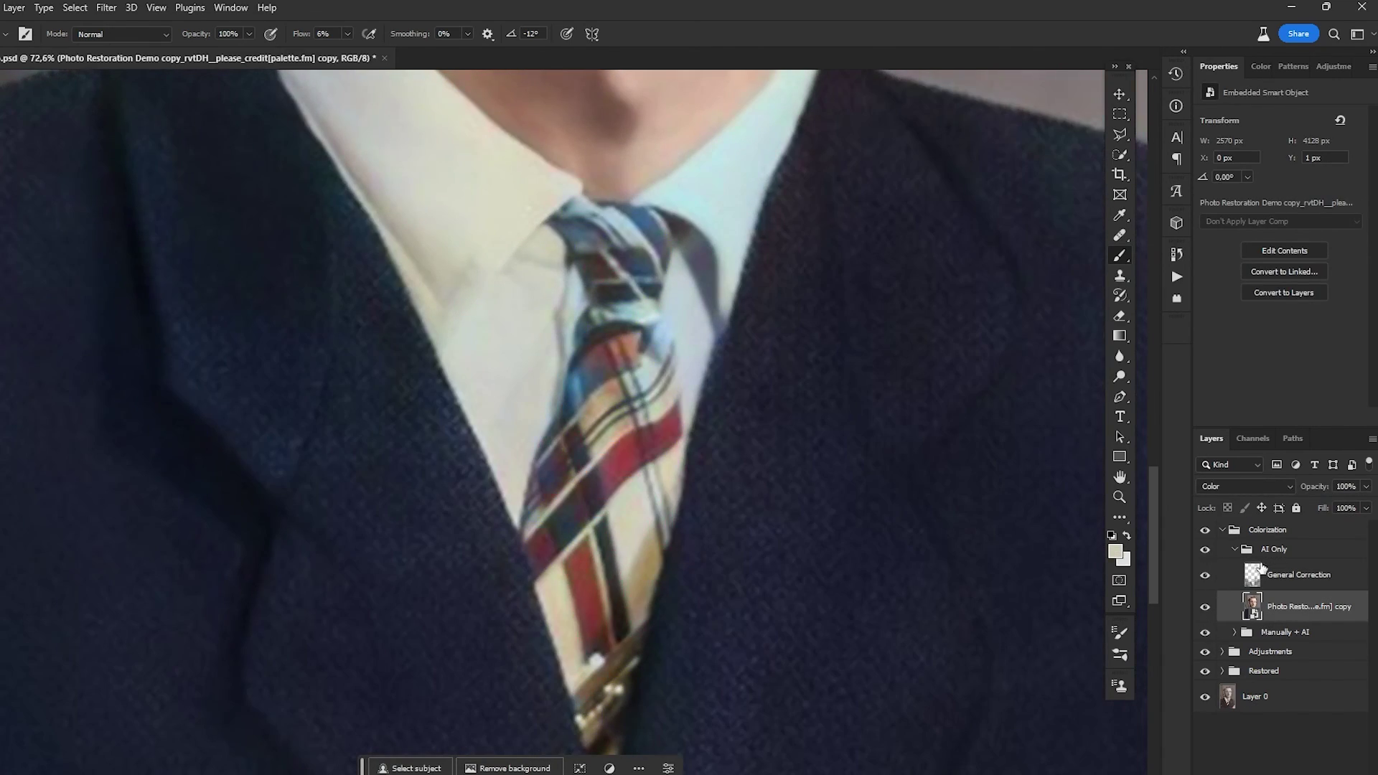
left_click(1275, 550)
left_click(1246, 487)
left_click(1223, 749)
- On General Correction, paint the yellowish shirt a cool white, the tie's knot dark red and the suit an even navy
left_click(1292, 576)
left_click(243, 234, "alt")
scroll(469, 574, "down", 3)
scroll(483, 646, "up", 2)
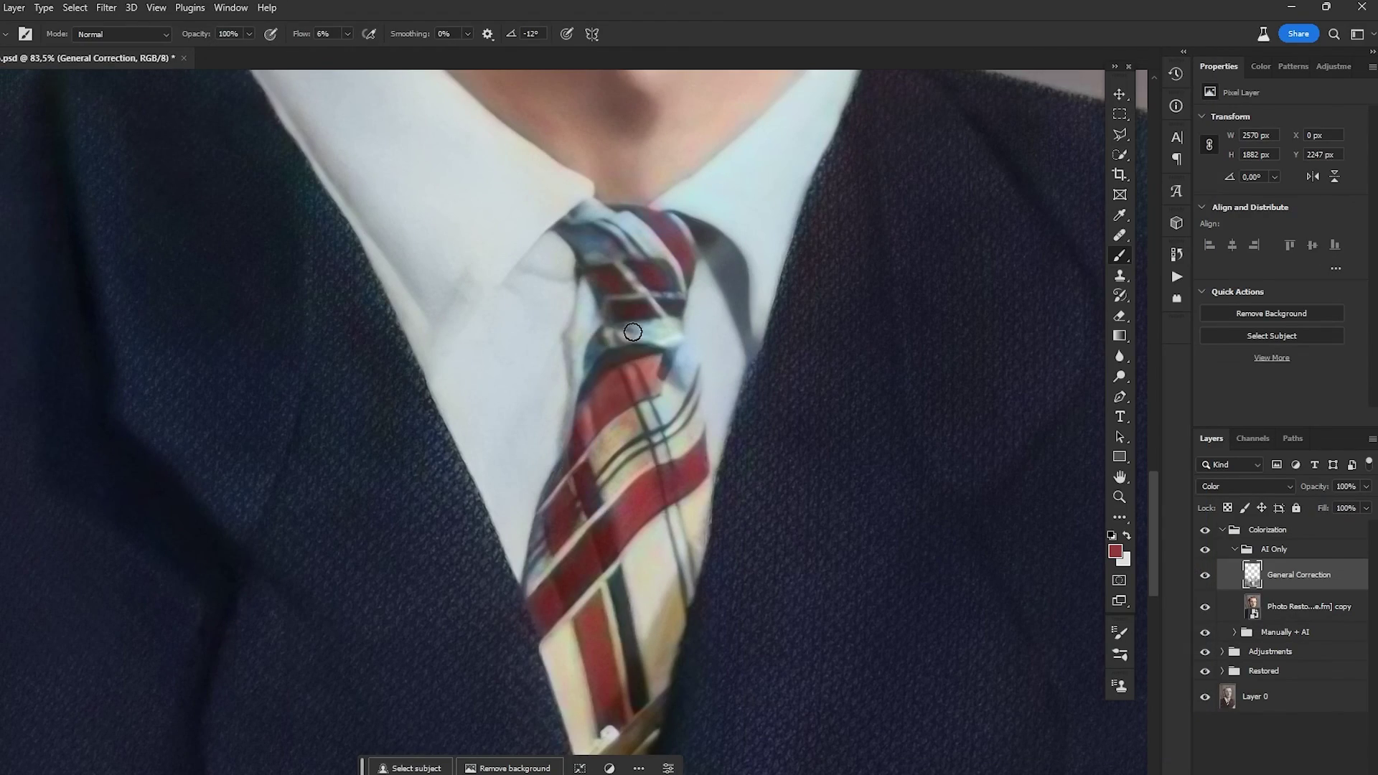
scroll(633, 333, "down", 5)
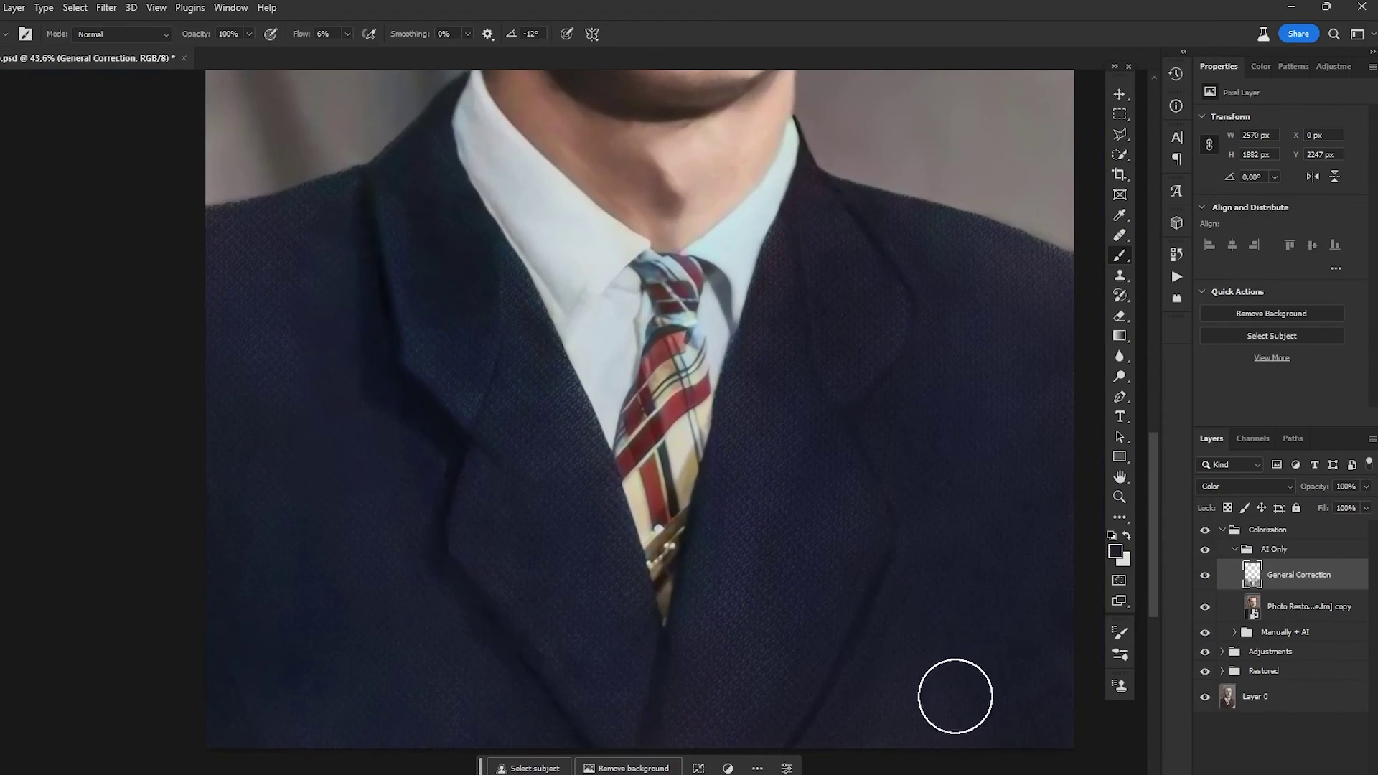
- Sample gray and brown tones and paint color corrections over the eyes, lips and moustache
scroll(774, 262, "up", 8)
left_click(694, 282, "alt")
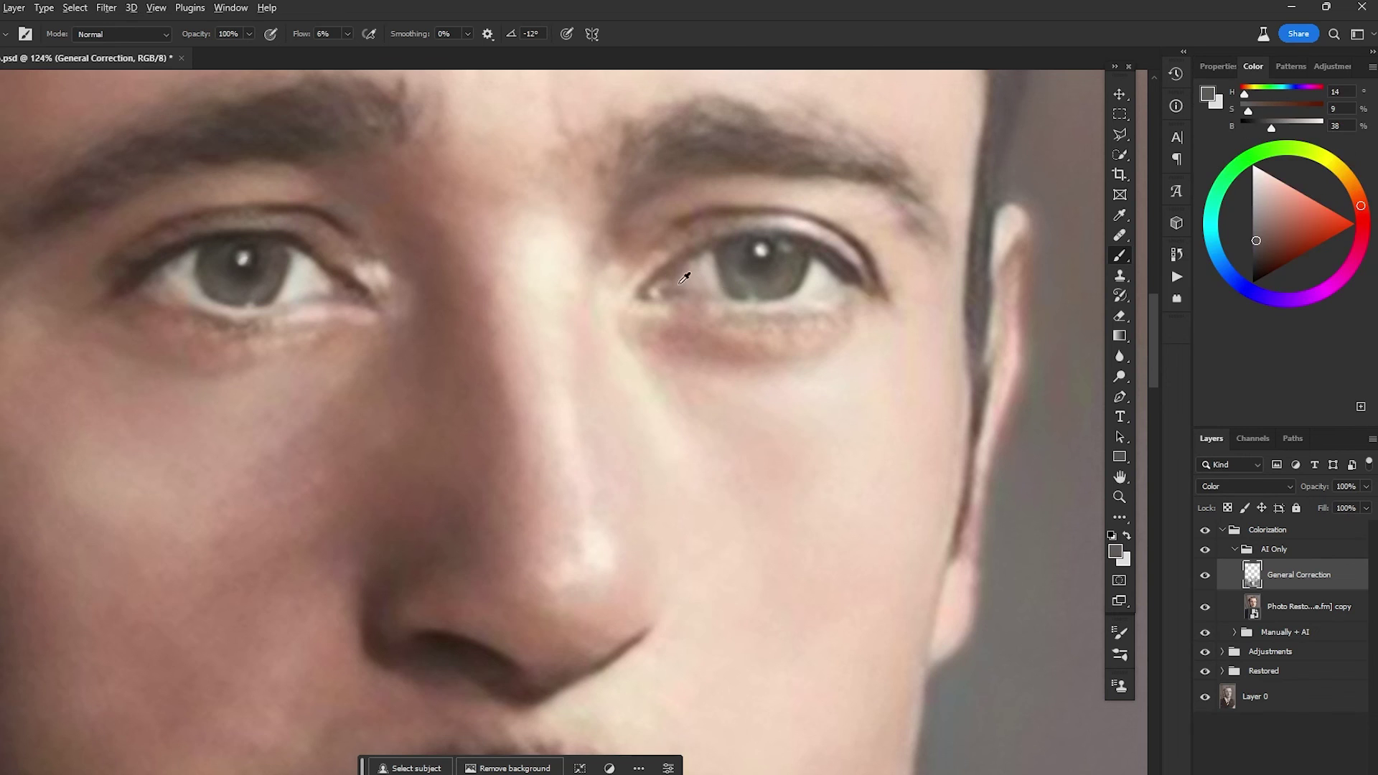
scroll(190, 300, "down", 5)
left_click(501, 535, "alt")
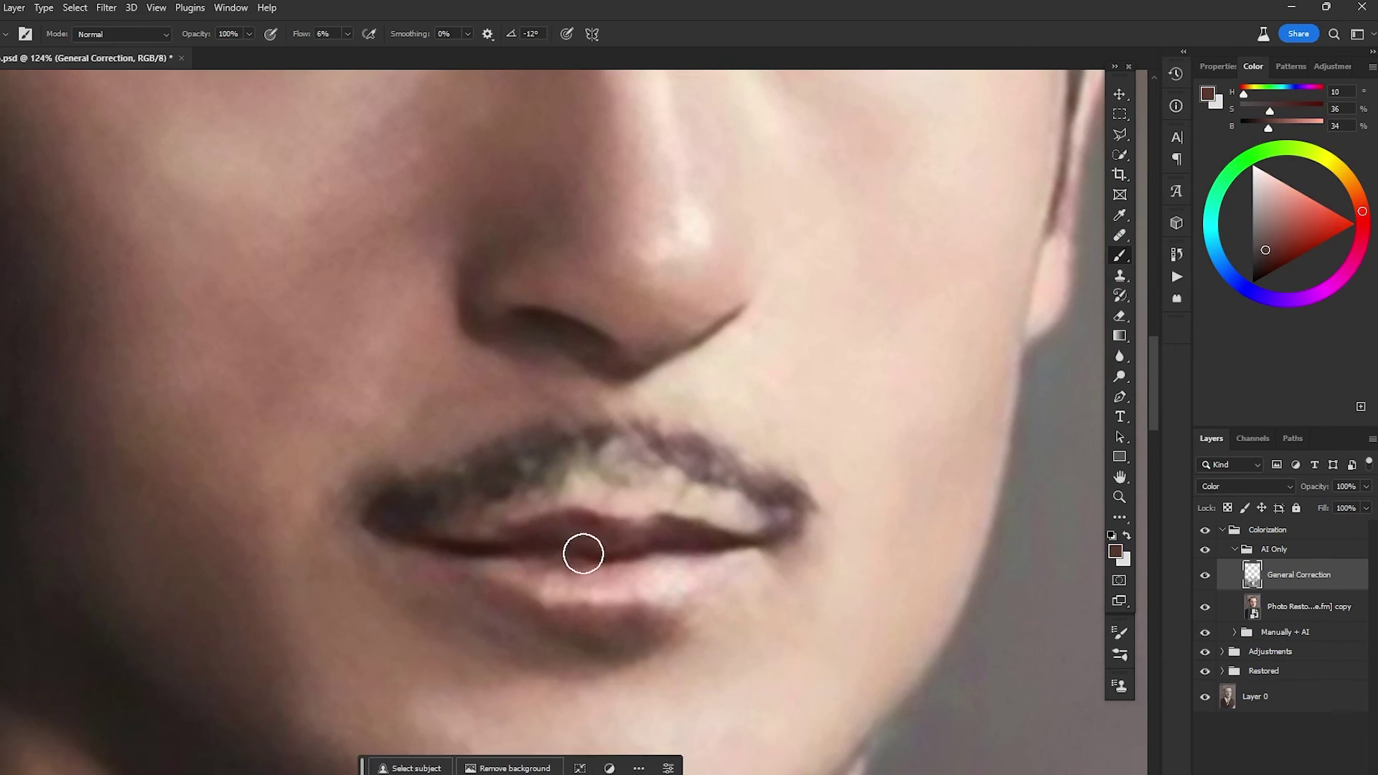
scroll(557, 457, "down", 5)
scroll(431, 507, "up", 3)
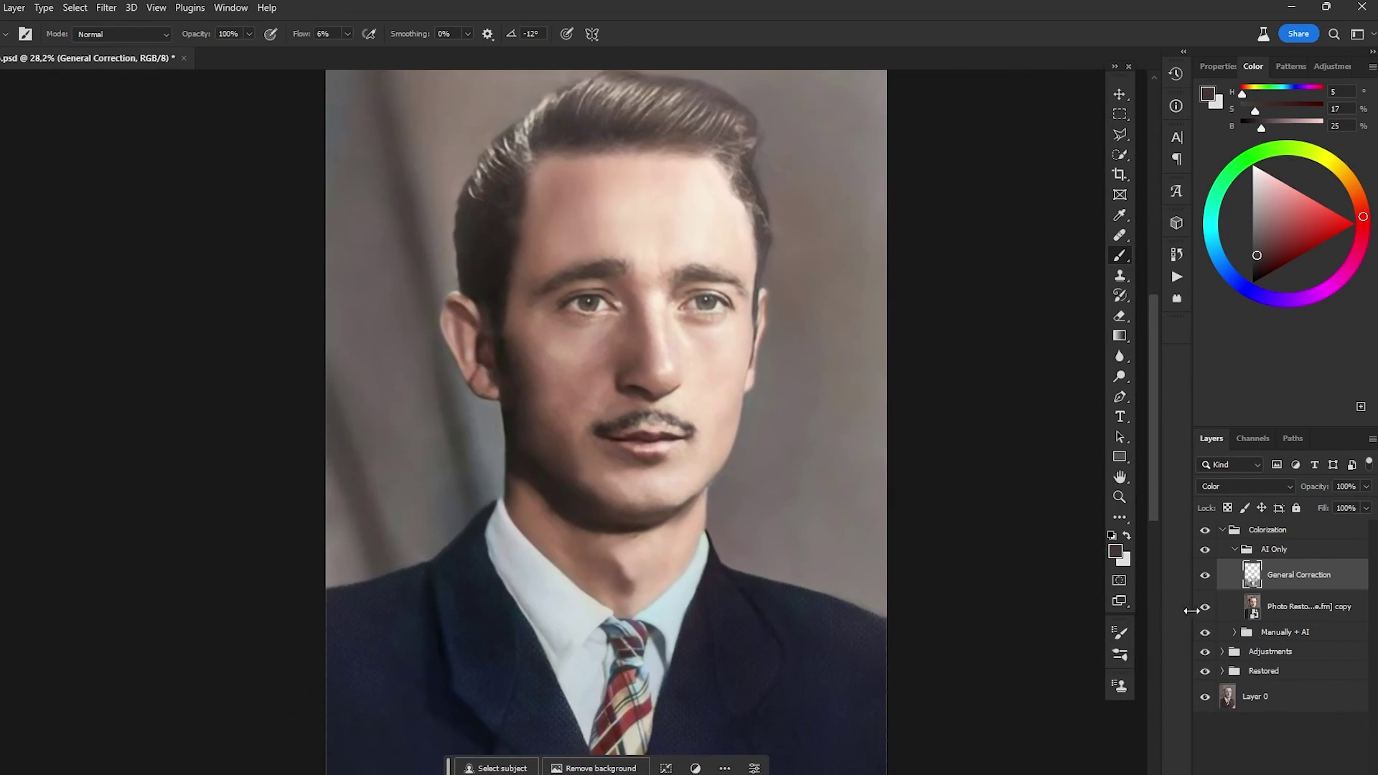
- Reuse the background mask from Flat Colors for a light blue Color Fill layer over the backdrop in AI Only
left_click_drag(381, 155, 402, 445)
key("ctrl+d")
left_click(1234, 632)
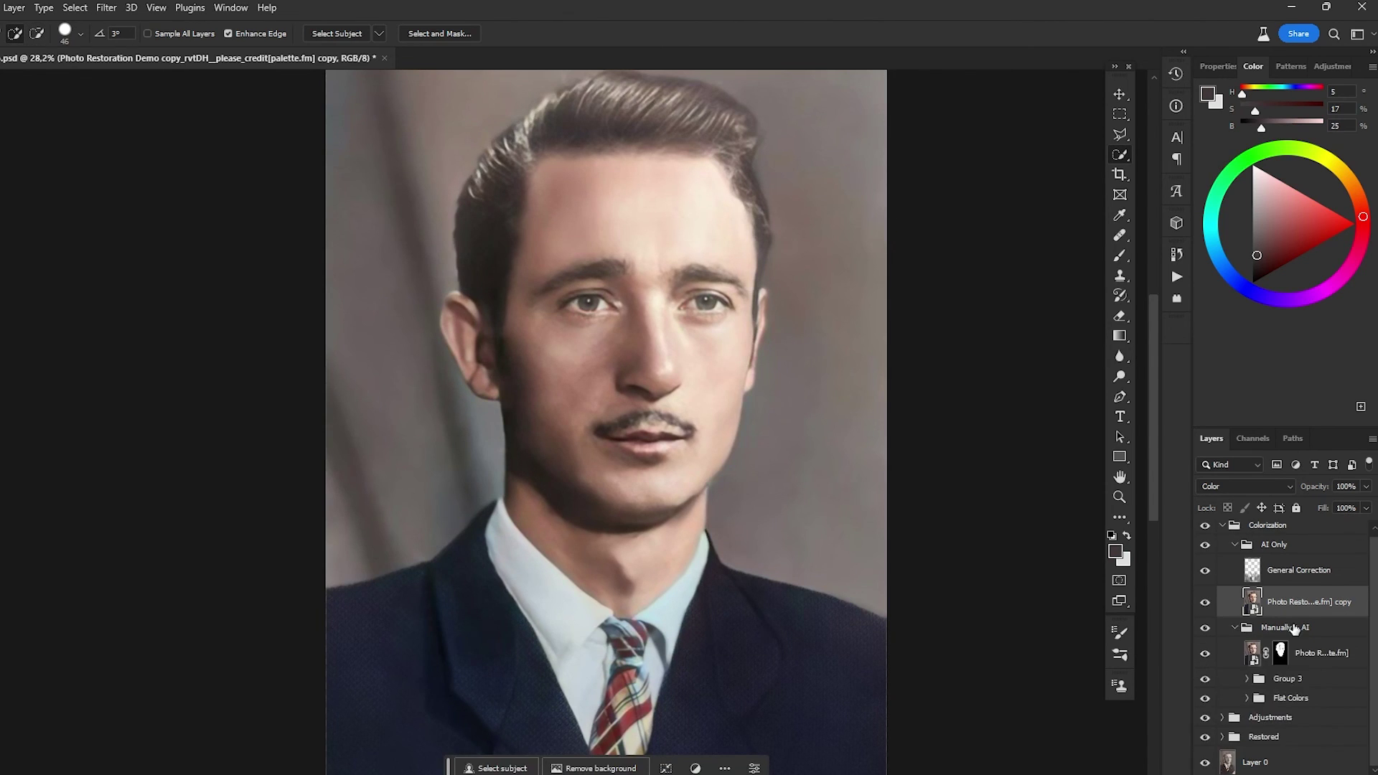
left_click(1291, 677)
left_click(1247, 677)
scroll(1247, 630, "down", 3)
left_click(1247, 698)
scroll(1314, 724, "down", 5)
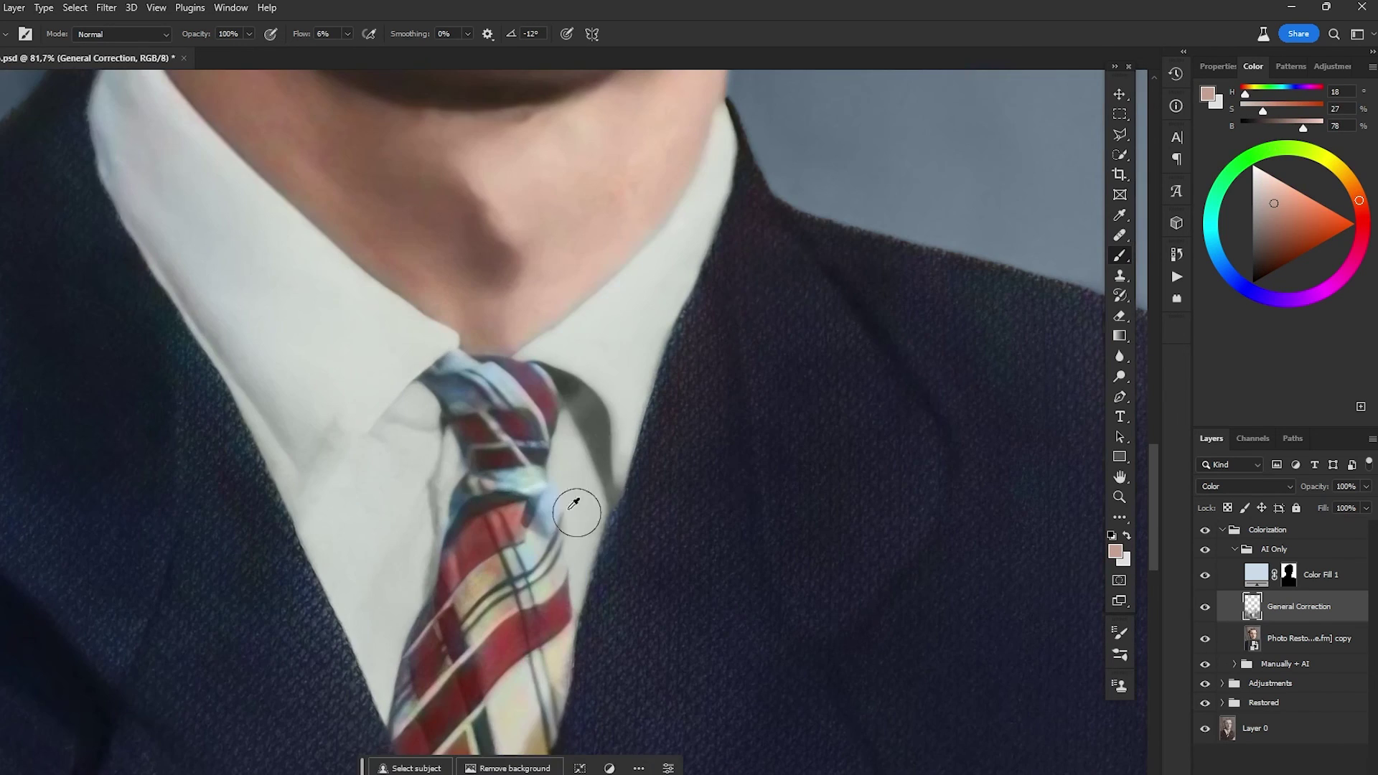
- Sample skin tones and paint color corrections over the face and its shadows on General Correction
left_click(252, 614, "alt")
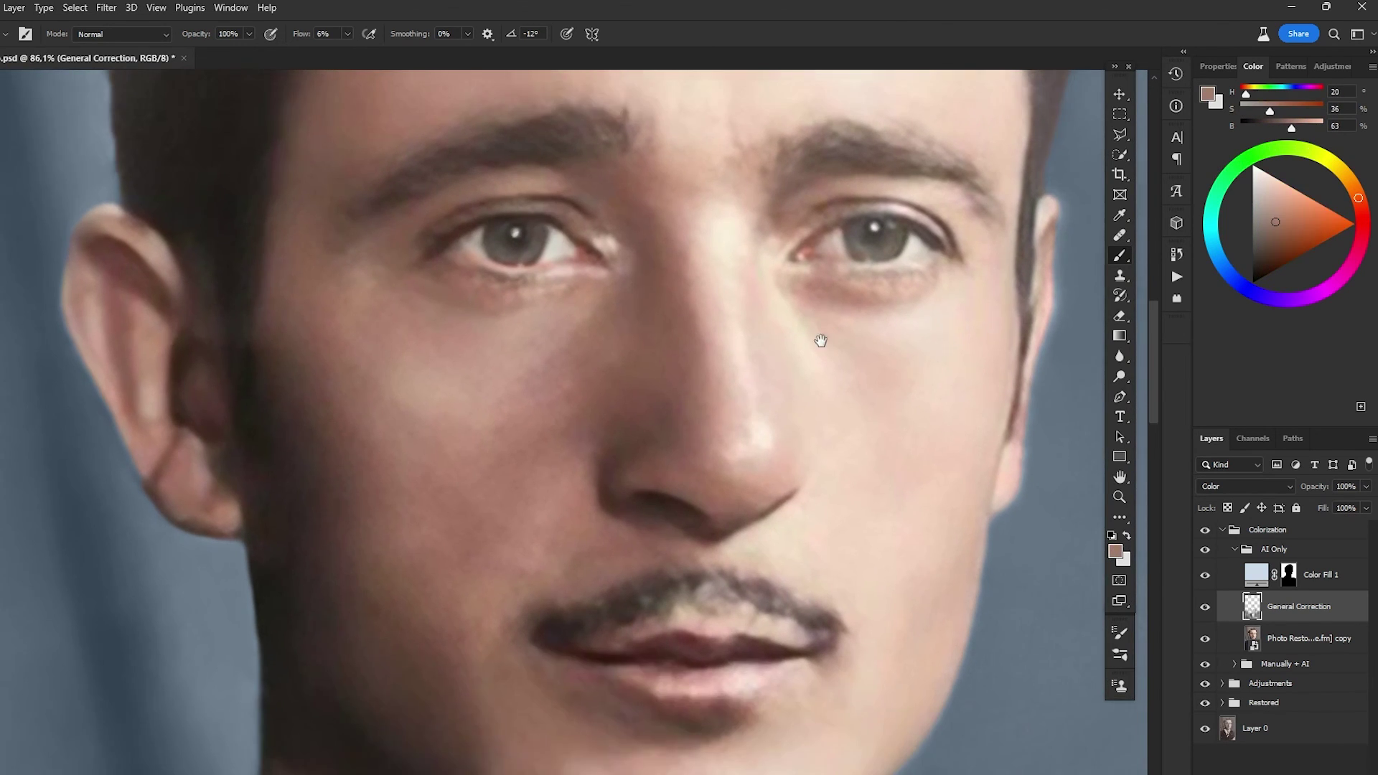
left_click(472, 610, "alt")
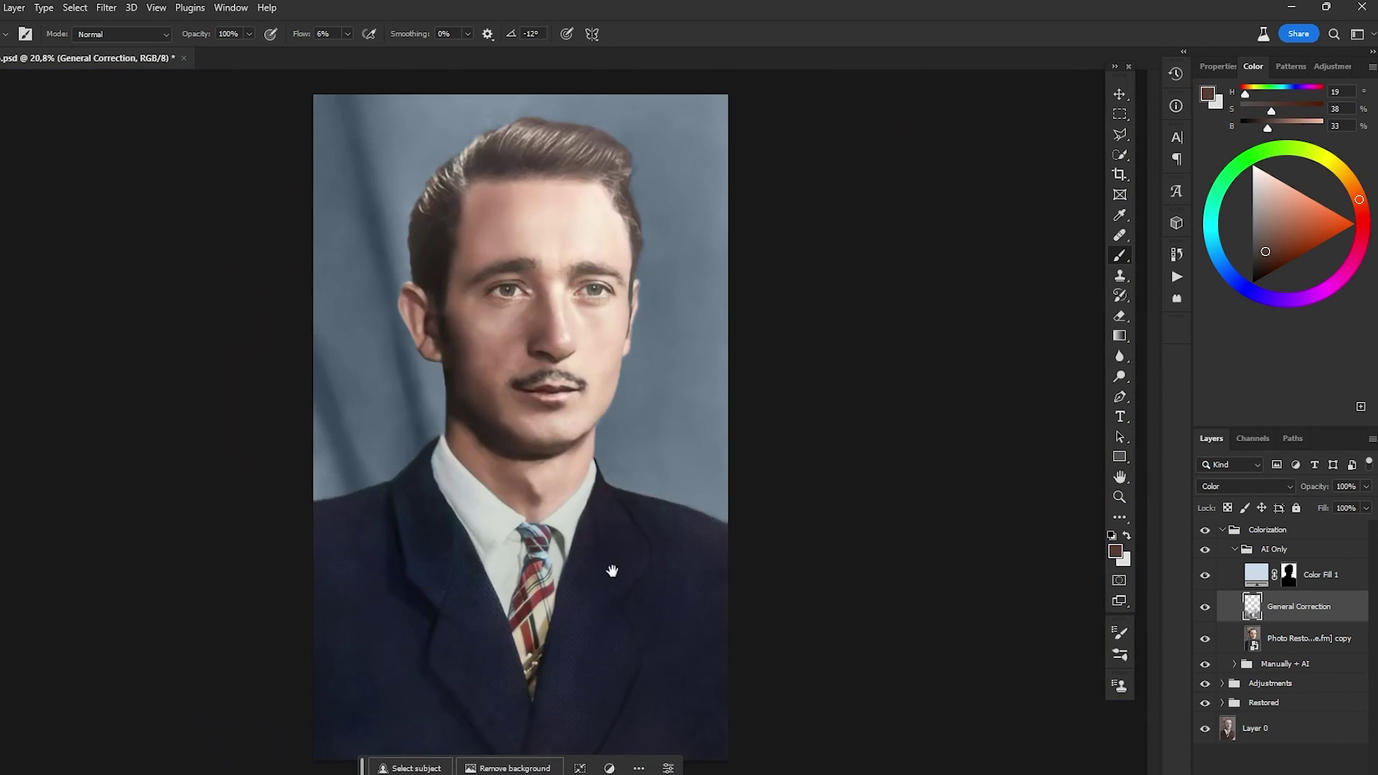
- Hide AI Only, show Manually + AI and open the blending options of the Suit fill layer
left_click(1235, 549)
left_click(1205, 550)
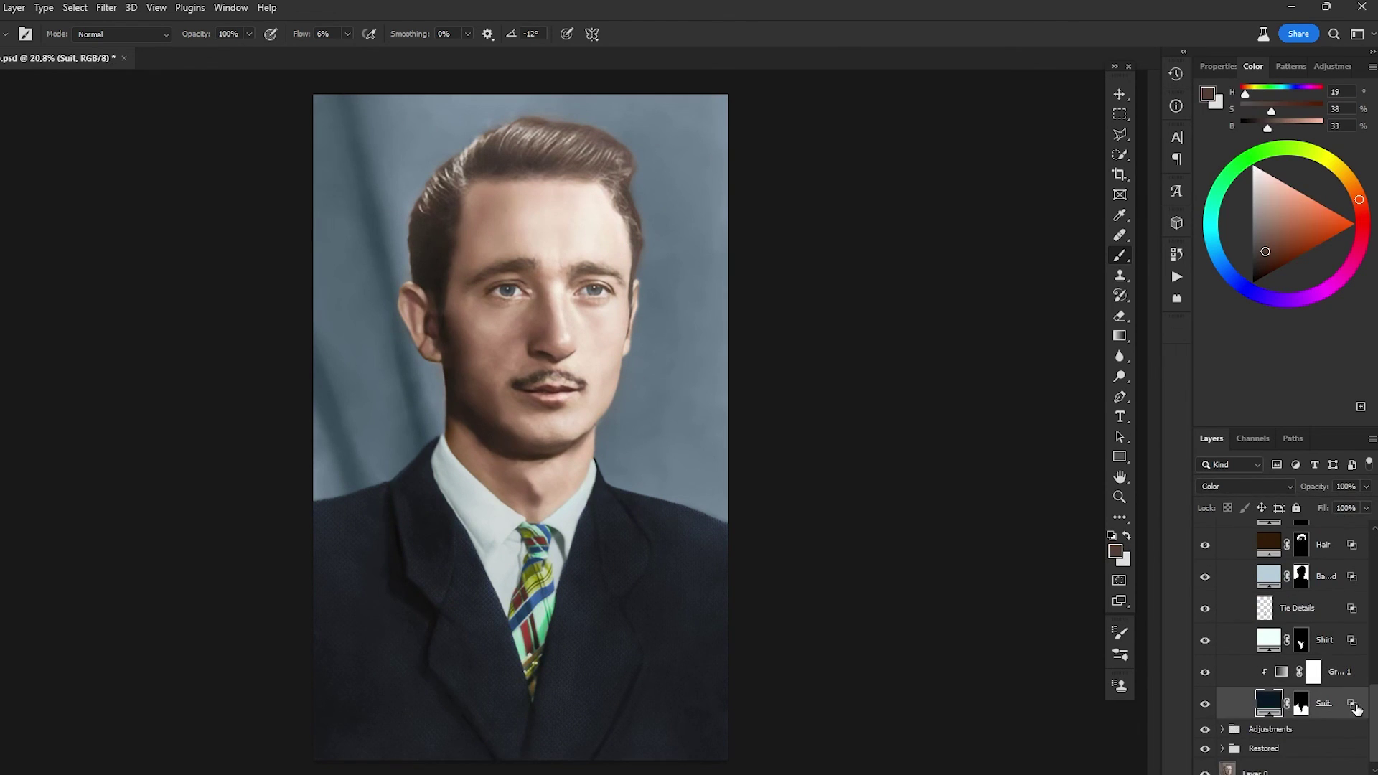
double_click(1239, 703)
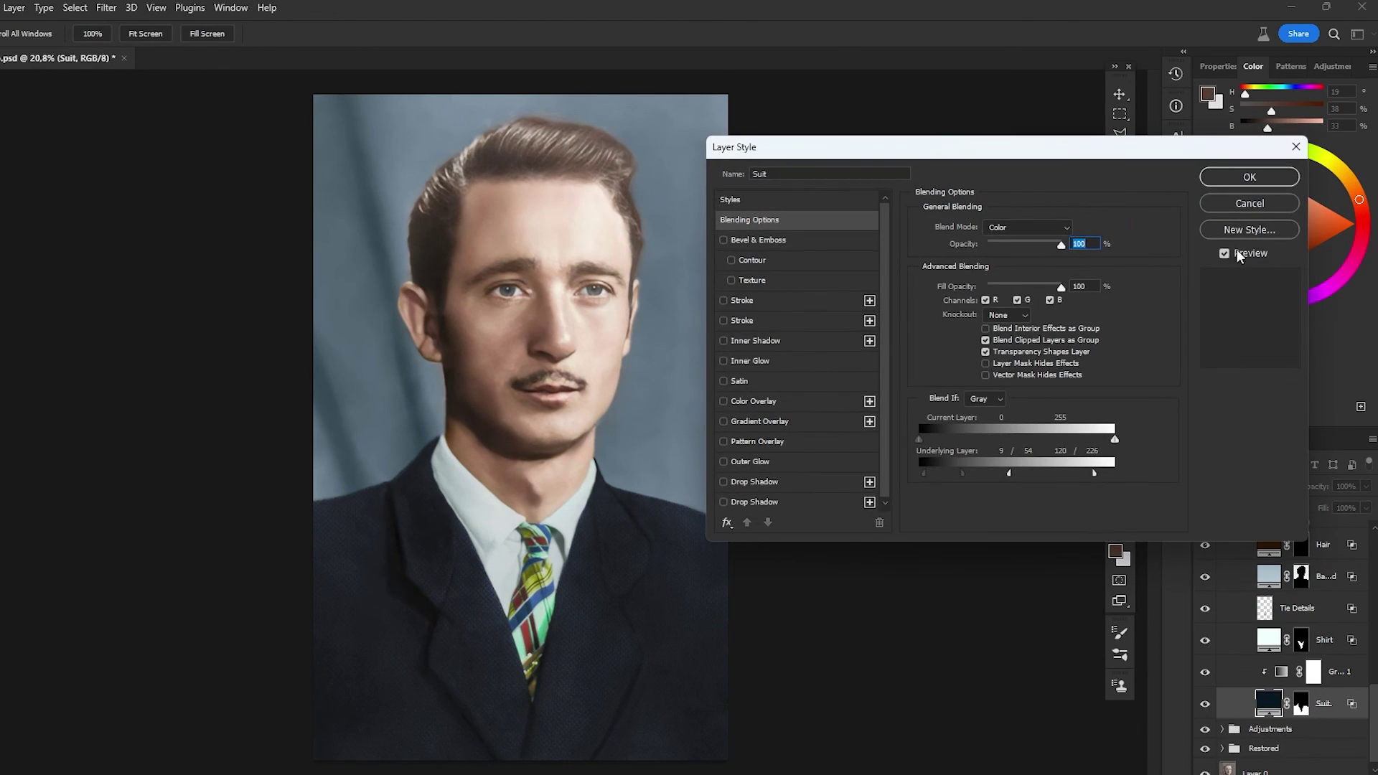